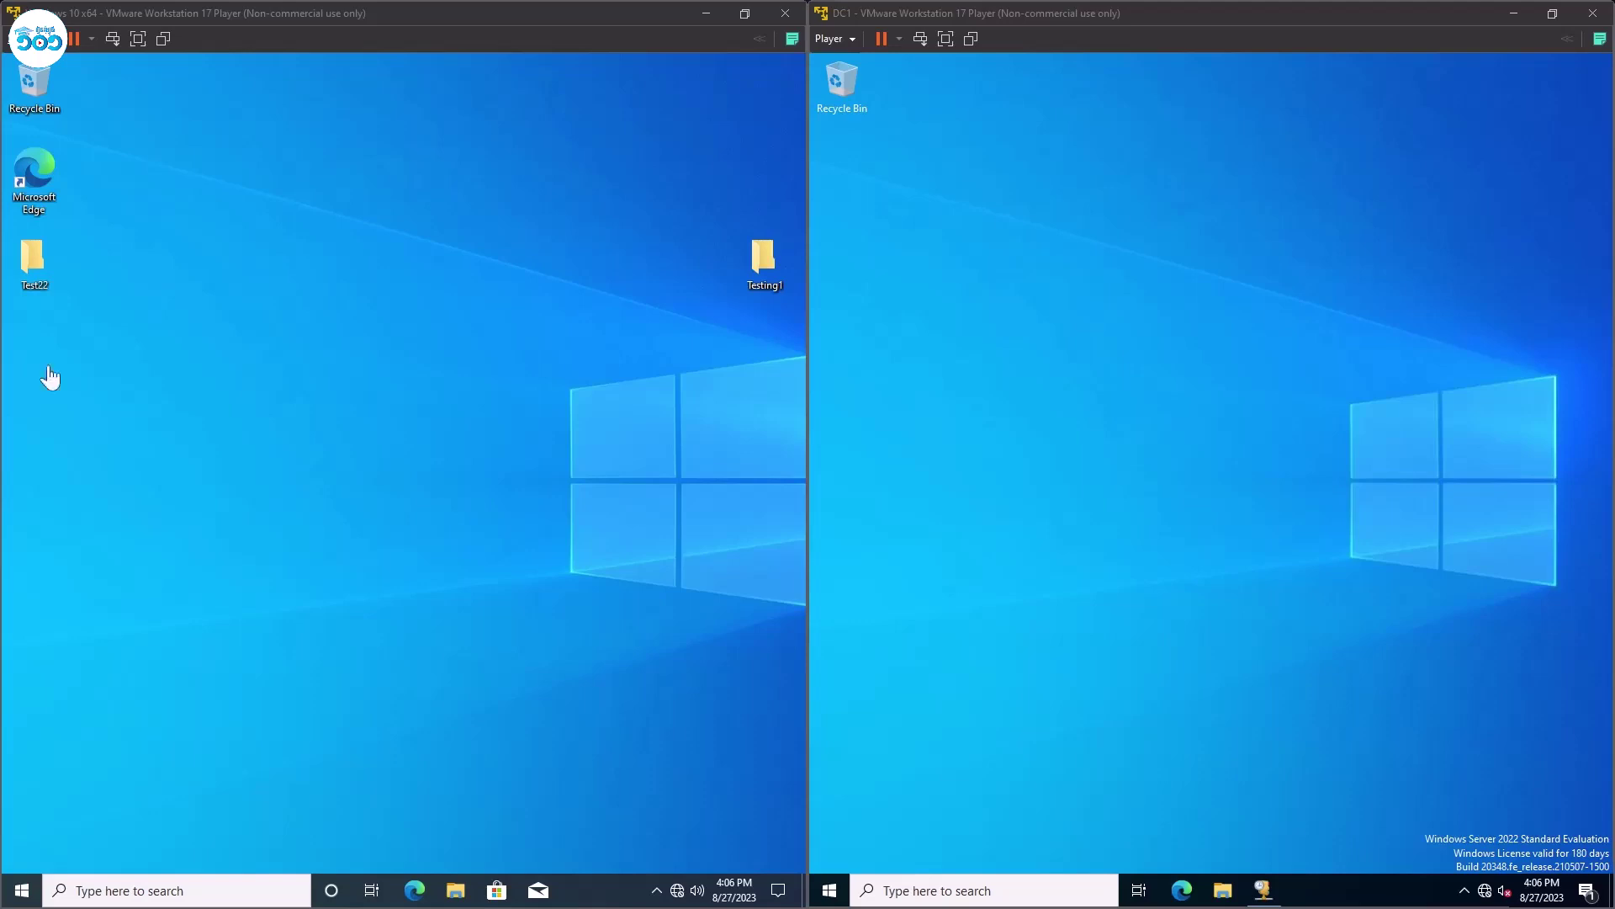
Maximize the new Chrome window and search Google for 'vmware workstation'.
drag(309, 198, 552, 408)
drag(263, 450, 532, 11)
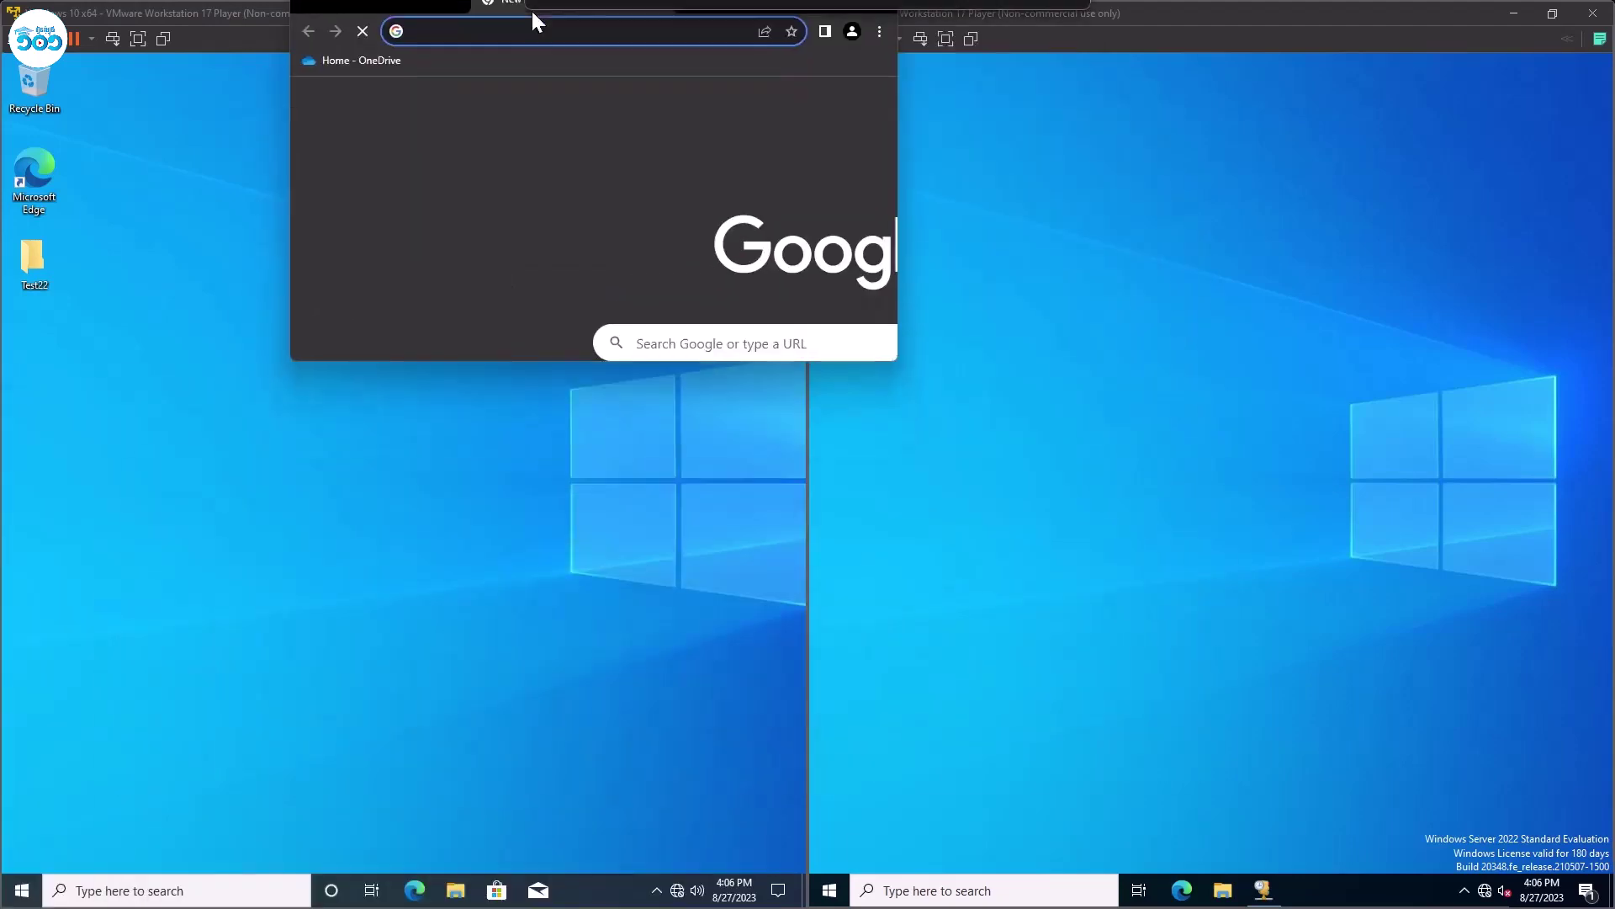
double_click(648, 23)
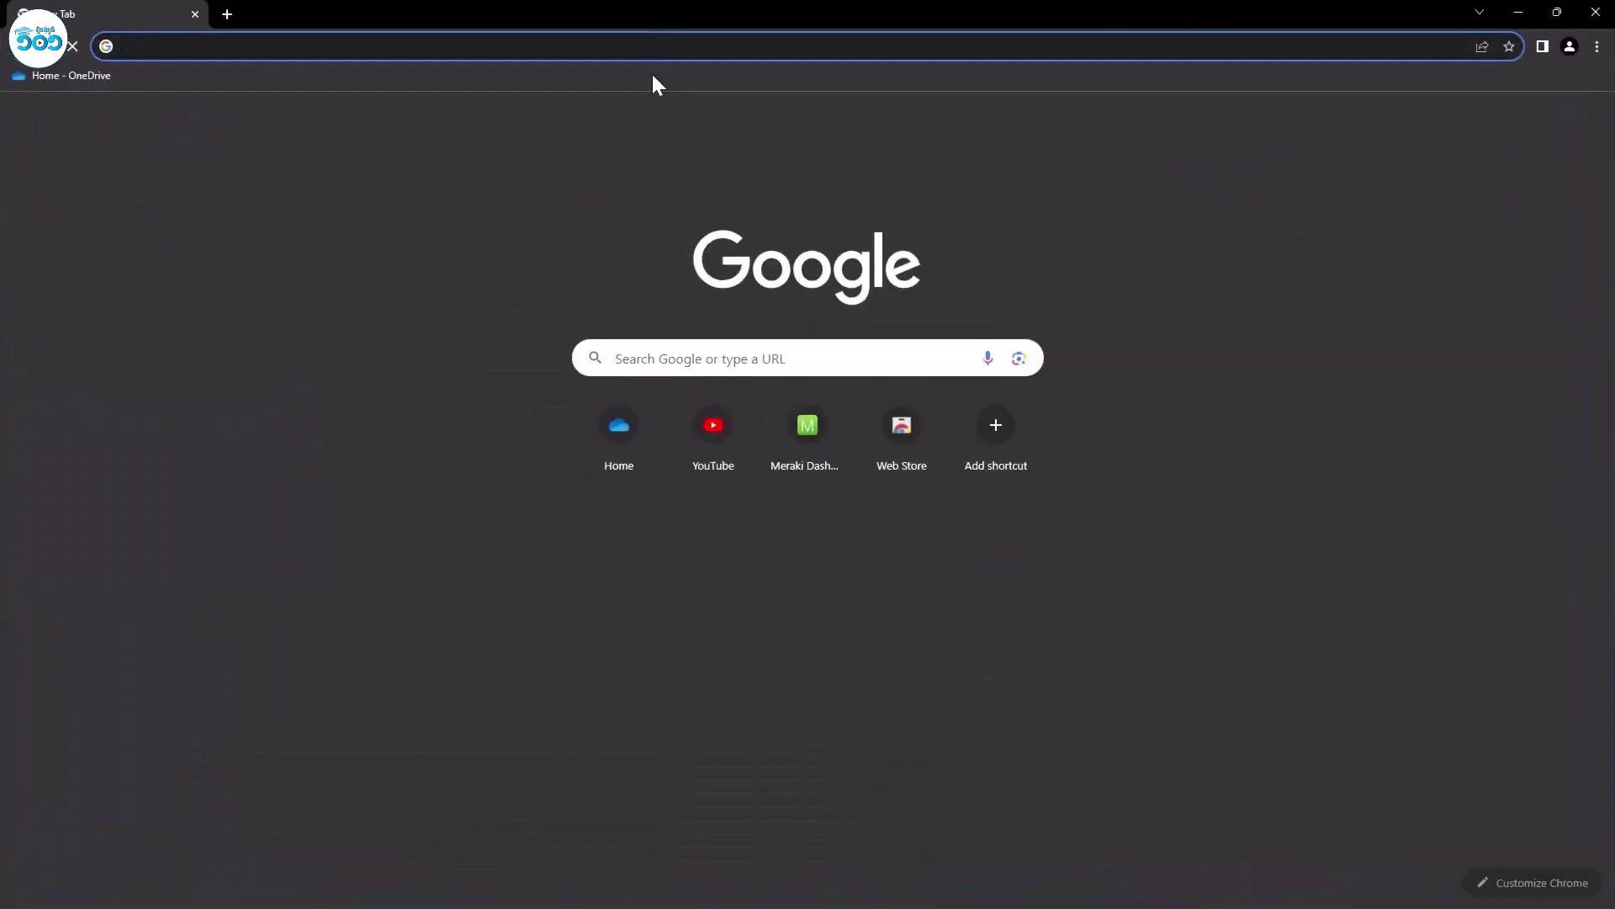
text(vmware)
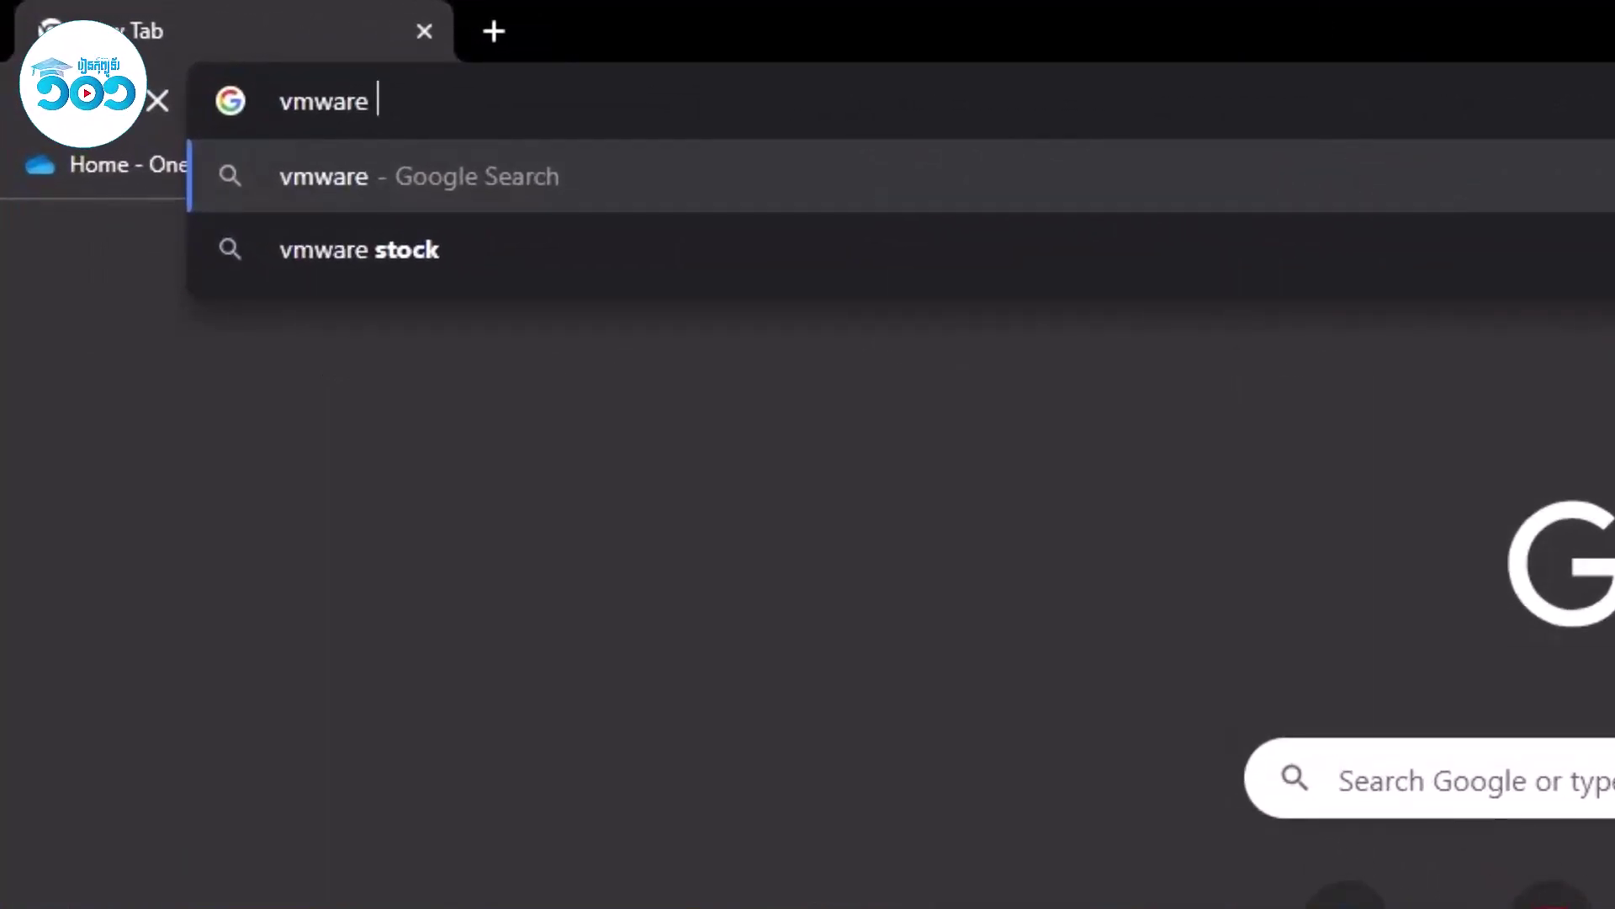
key(Return)
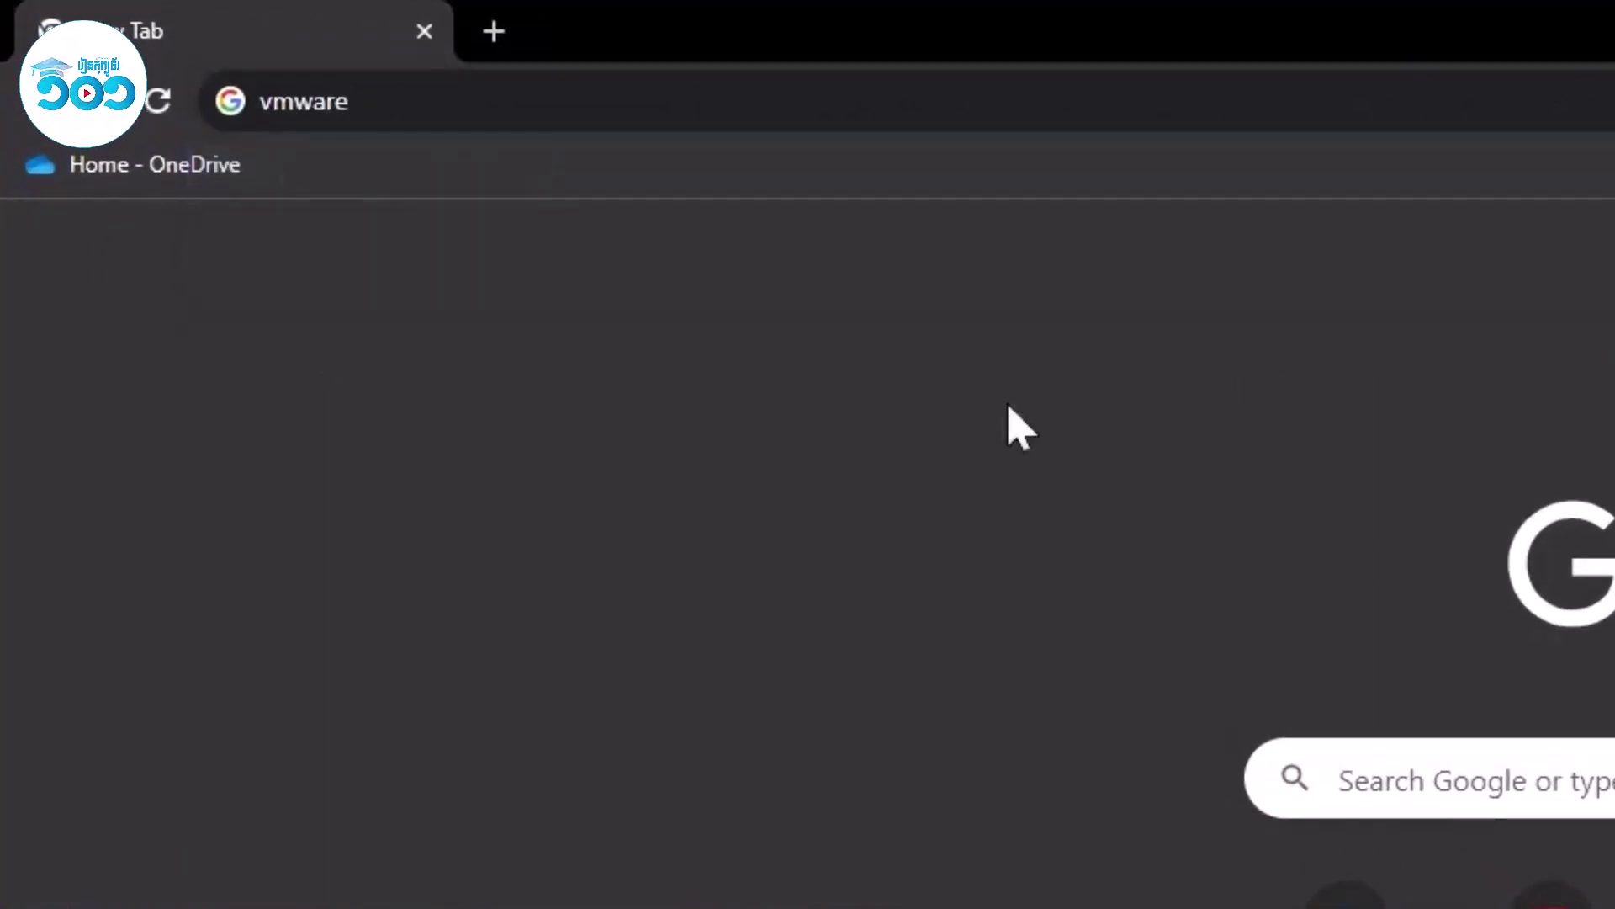
click(505, 101)
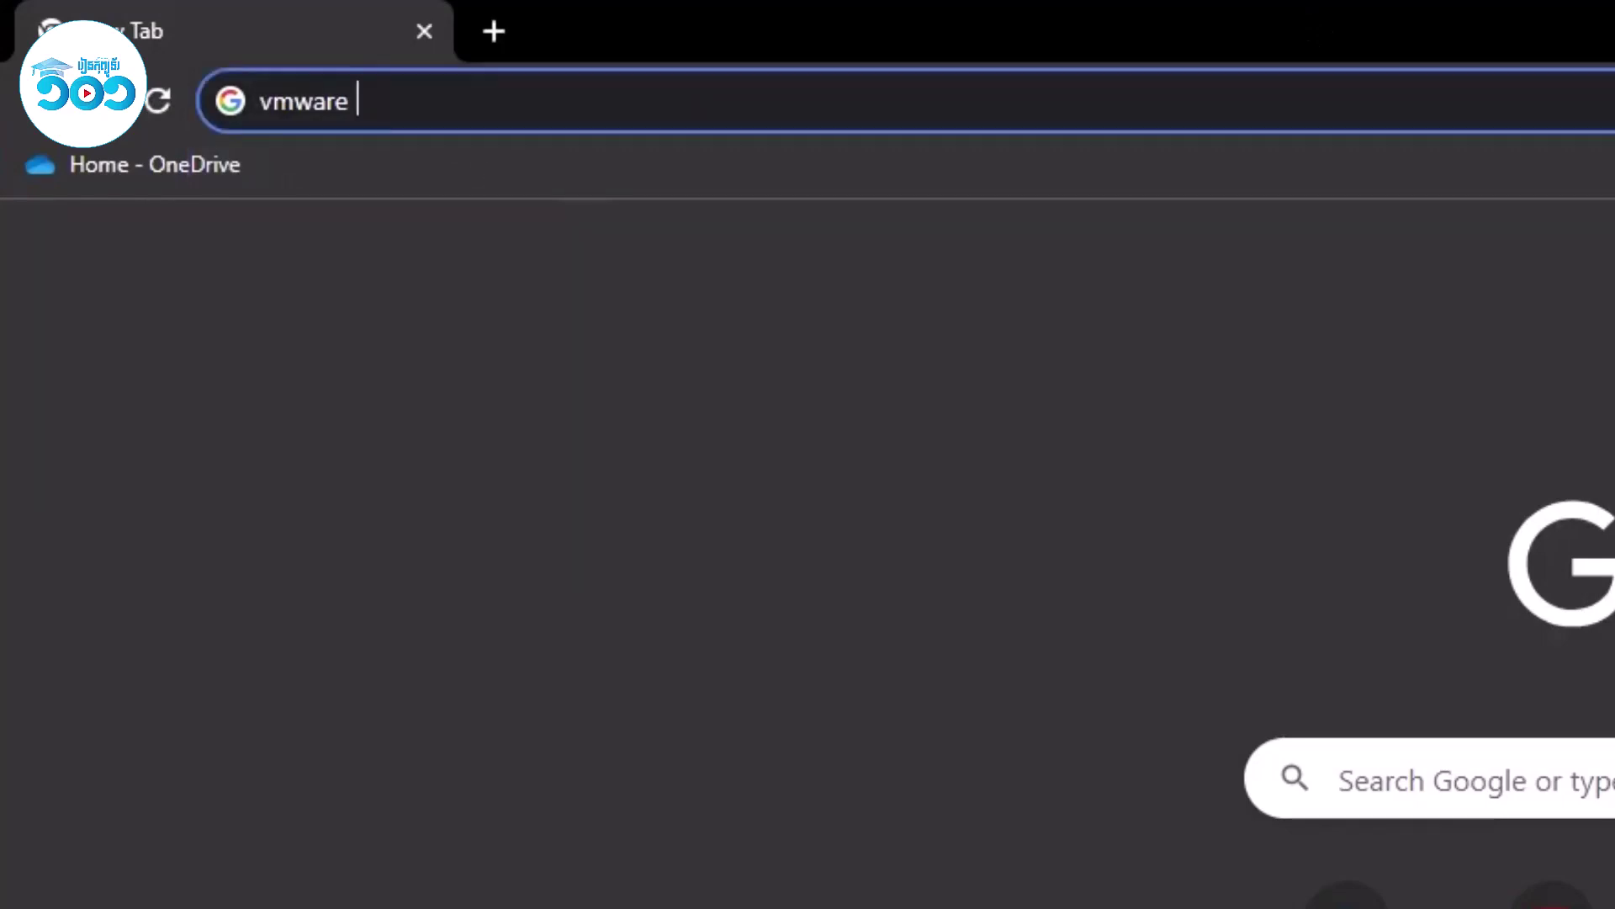
text(workstat)
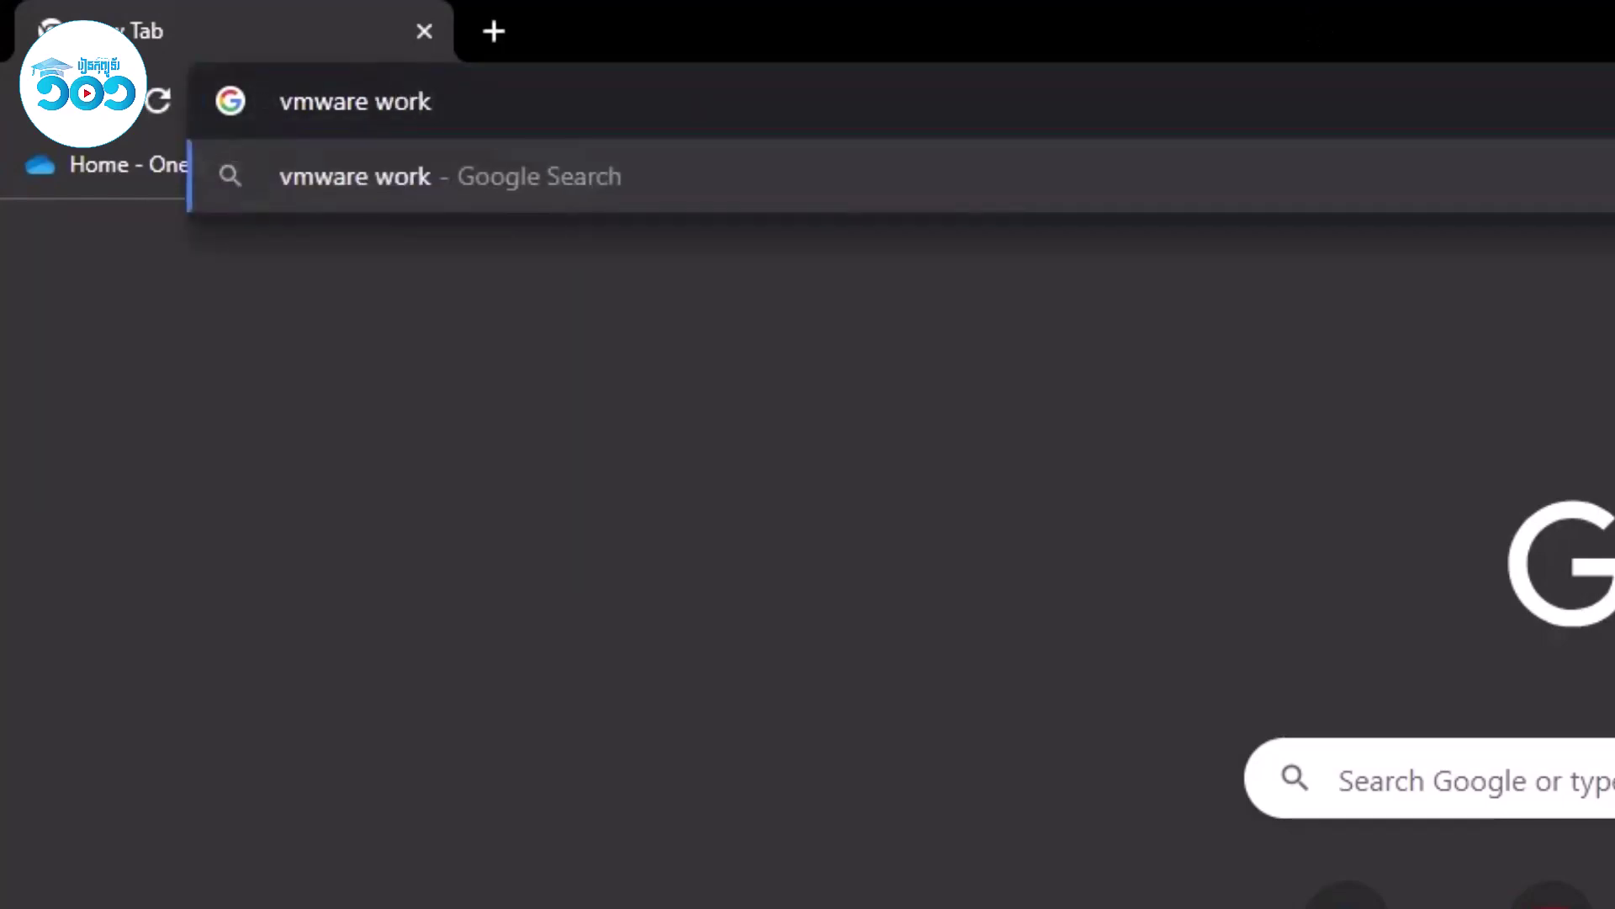
text(ion)
key(Return)
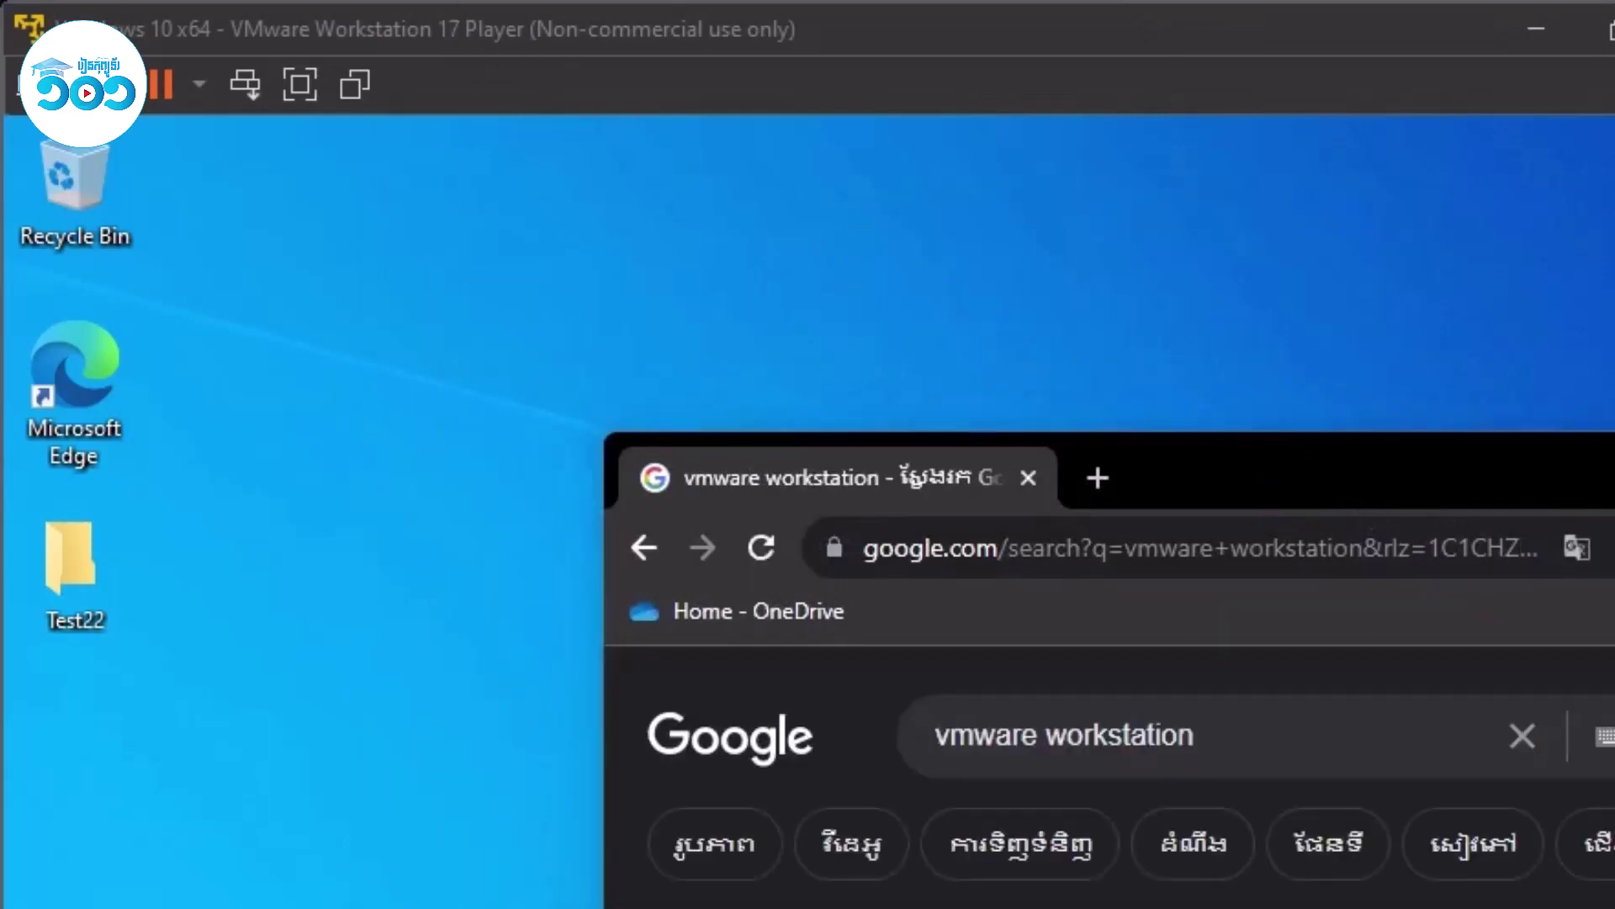
Refine the search to 'vmware workstation player 17' and open the Download VMware Workstation Player result.
key(super+Up)
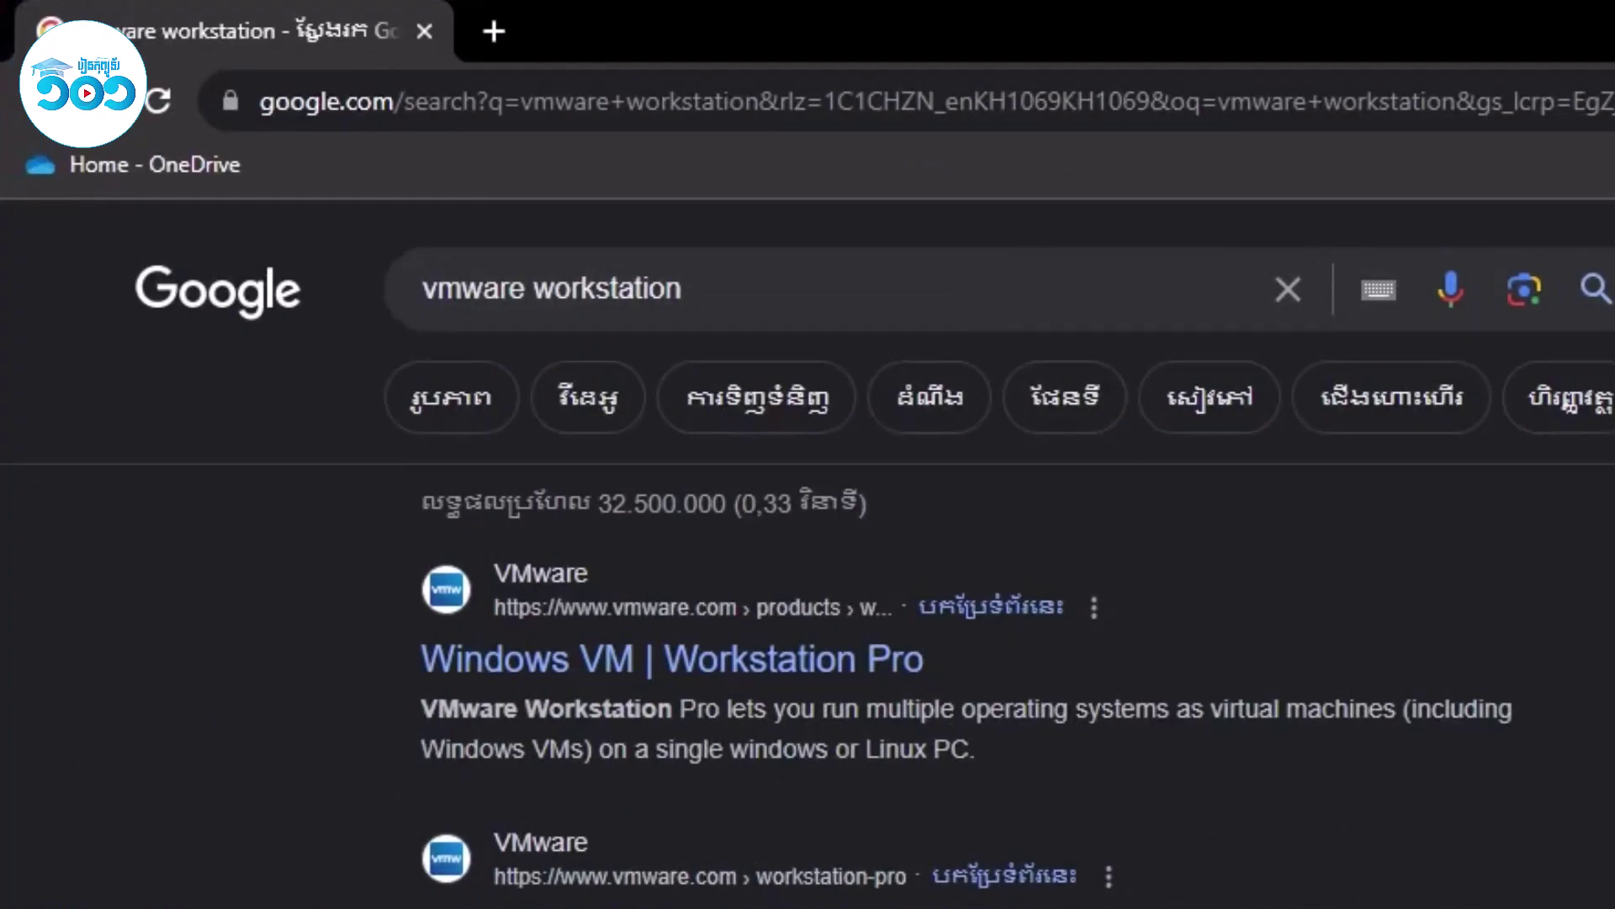
click(698, 288)
text(pl)
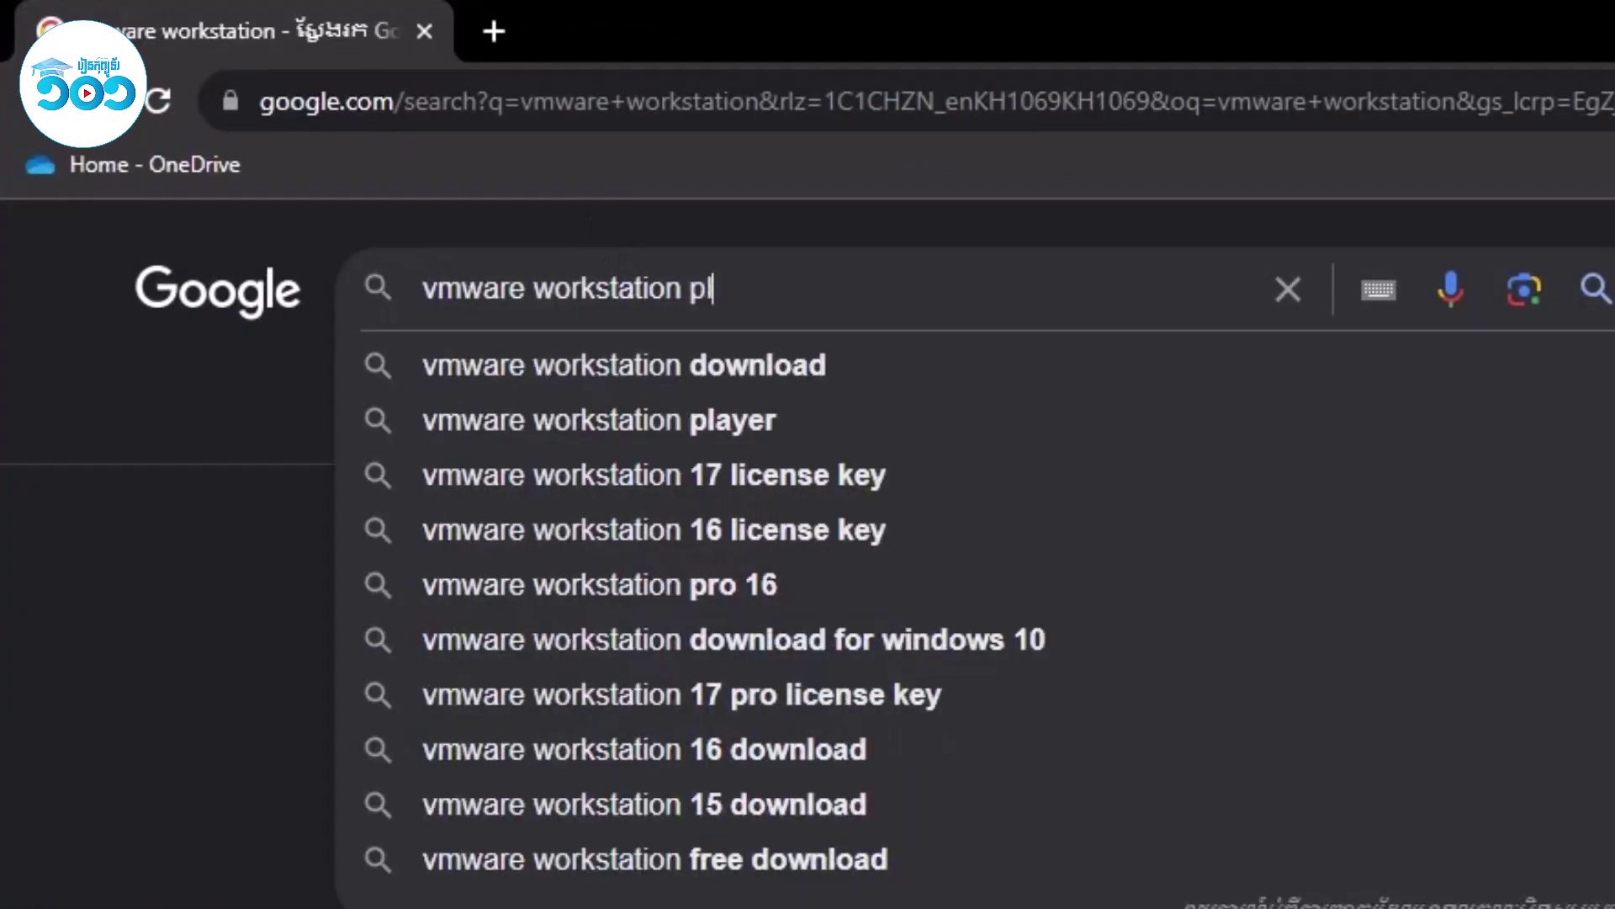
key(Down)
key(Down)
key(Down)
key(Return)
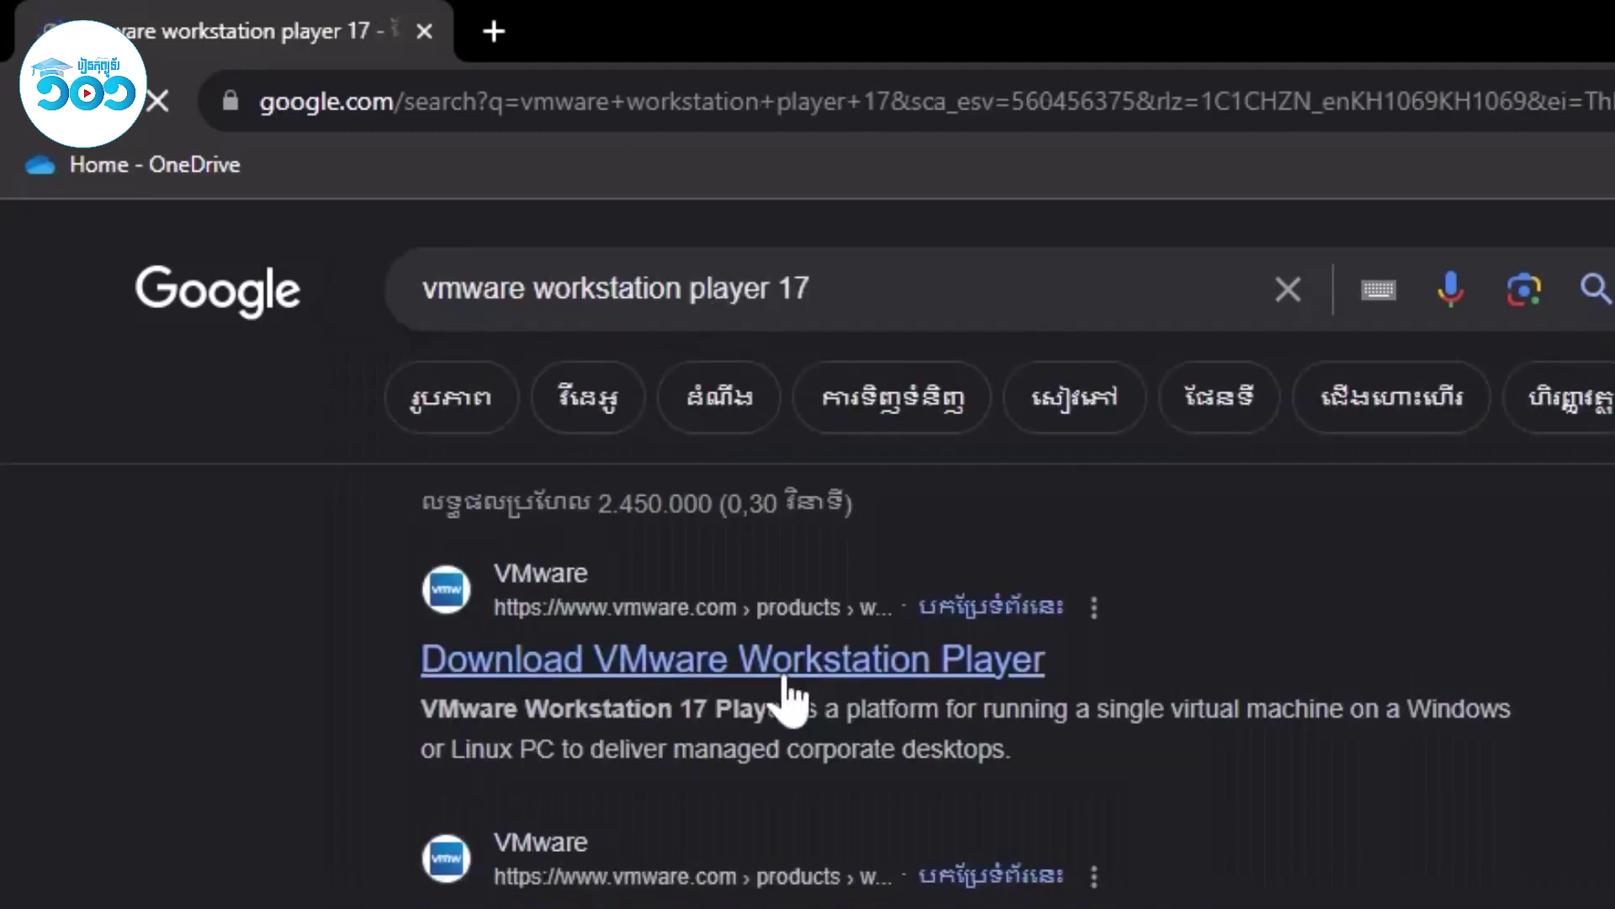
click(788, 682)
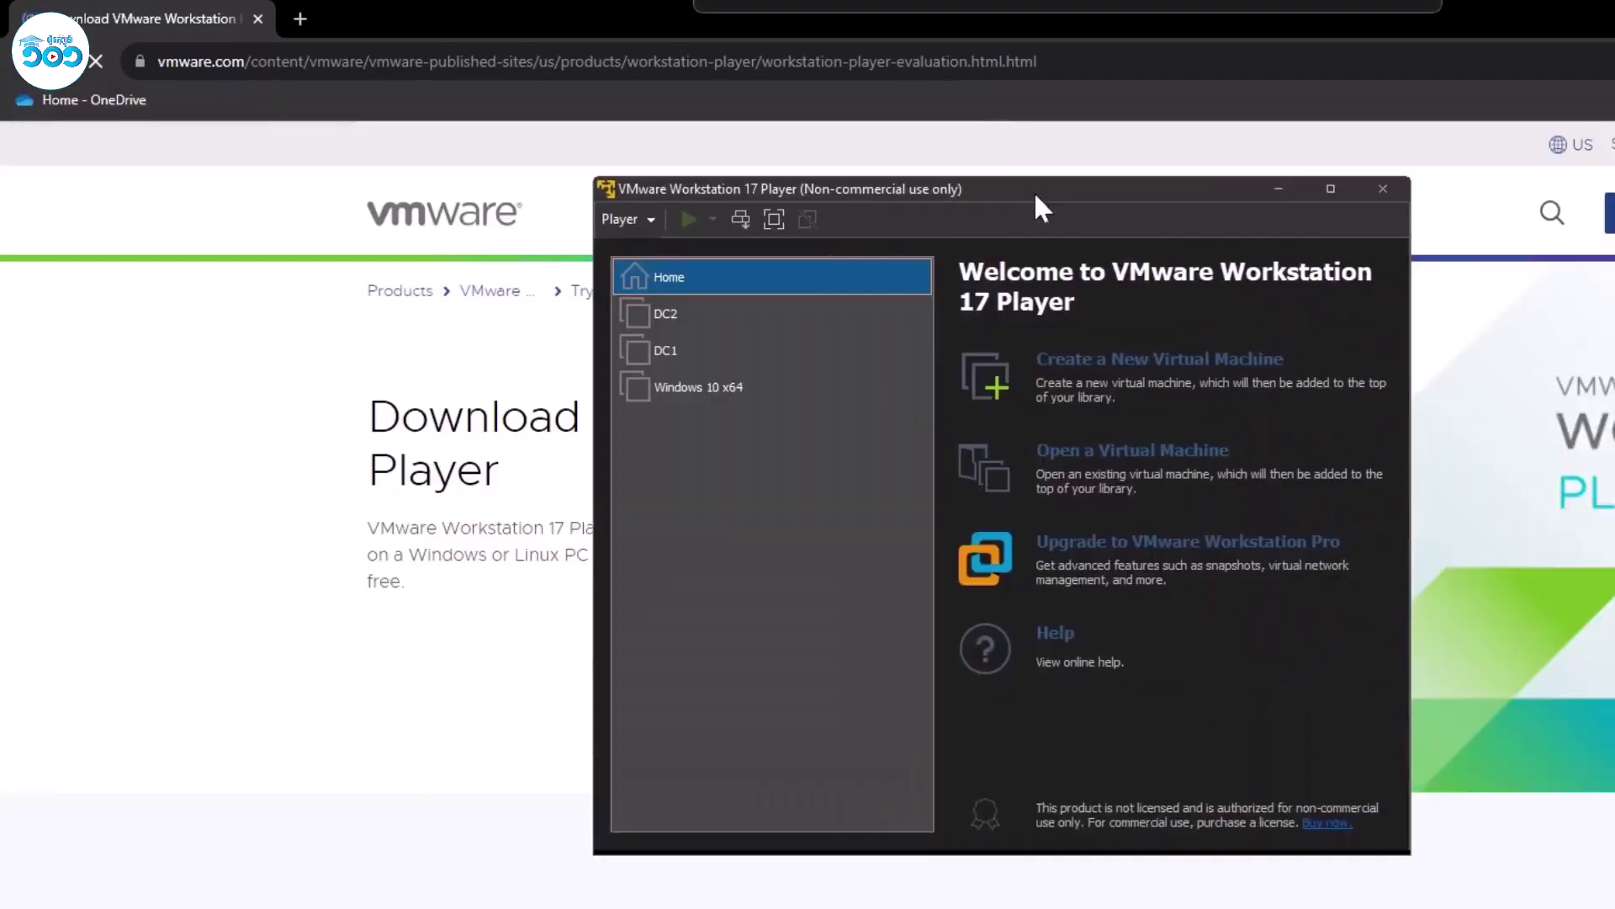
Close the VMware Player home window, scroll to 'Try Workstation 17 Player for Windows', and return to the Windows 10 VM.
drag(1033, 190, 826, 164)
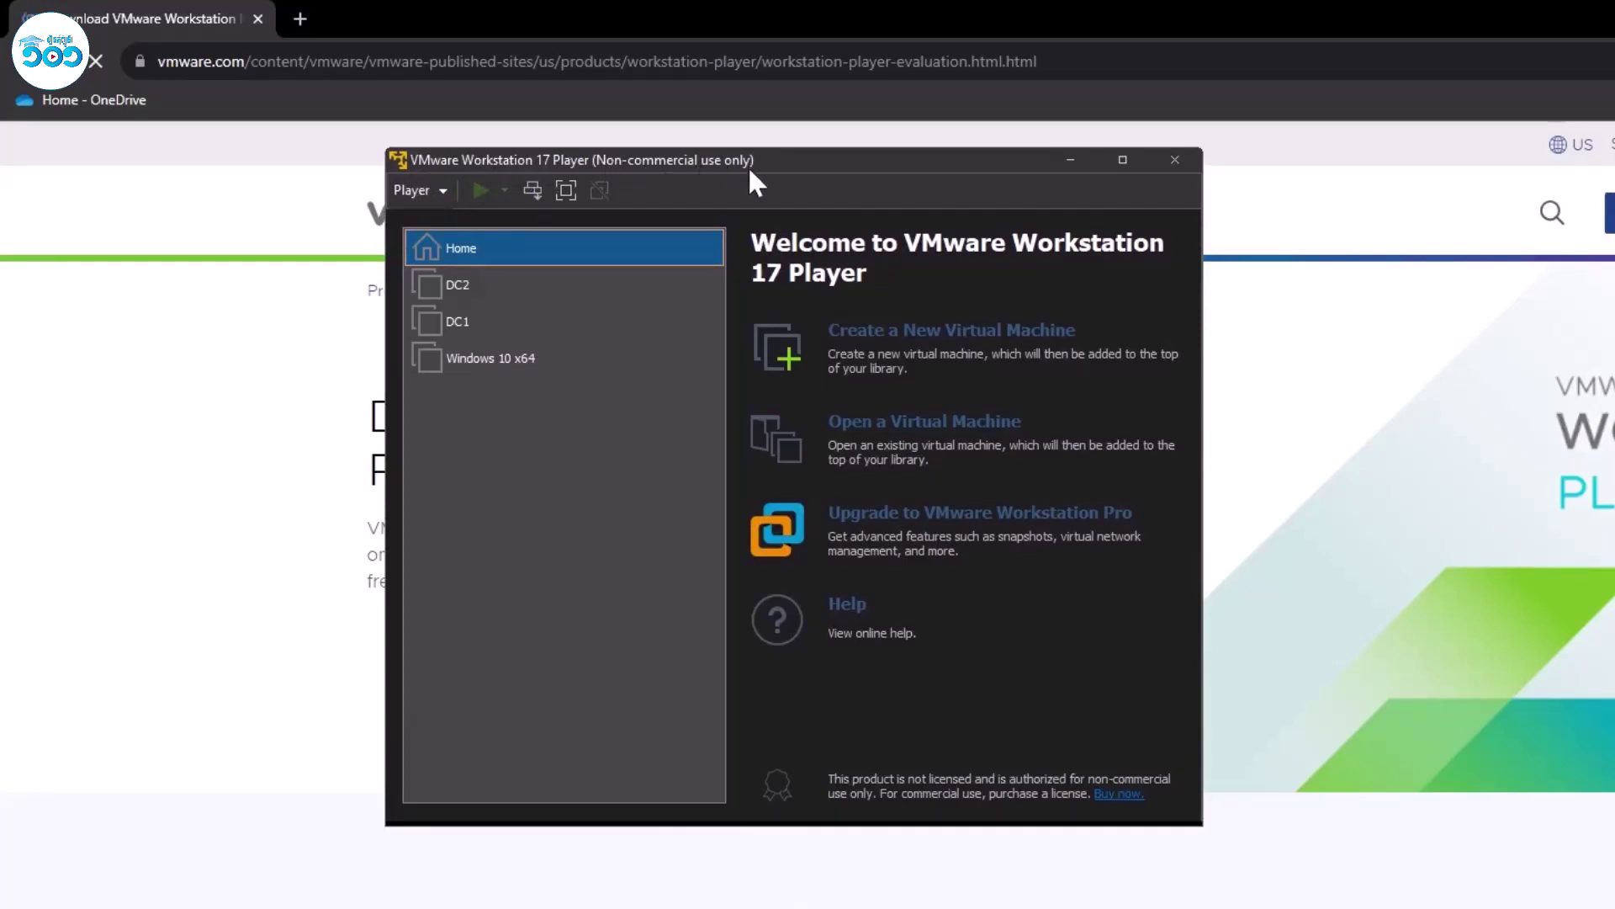
click(1172, 167)
scroll(988, 639, down, 5)
scroll(1012, 789, down, 3)
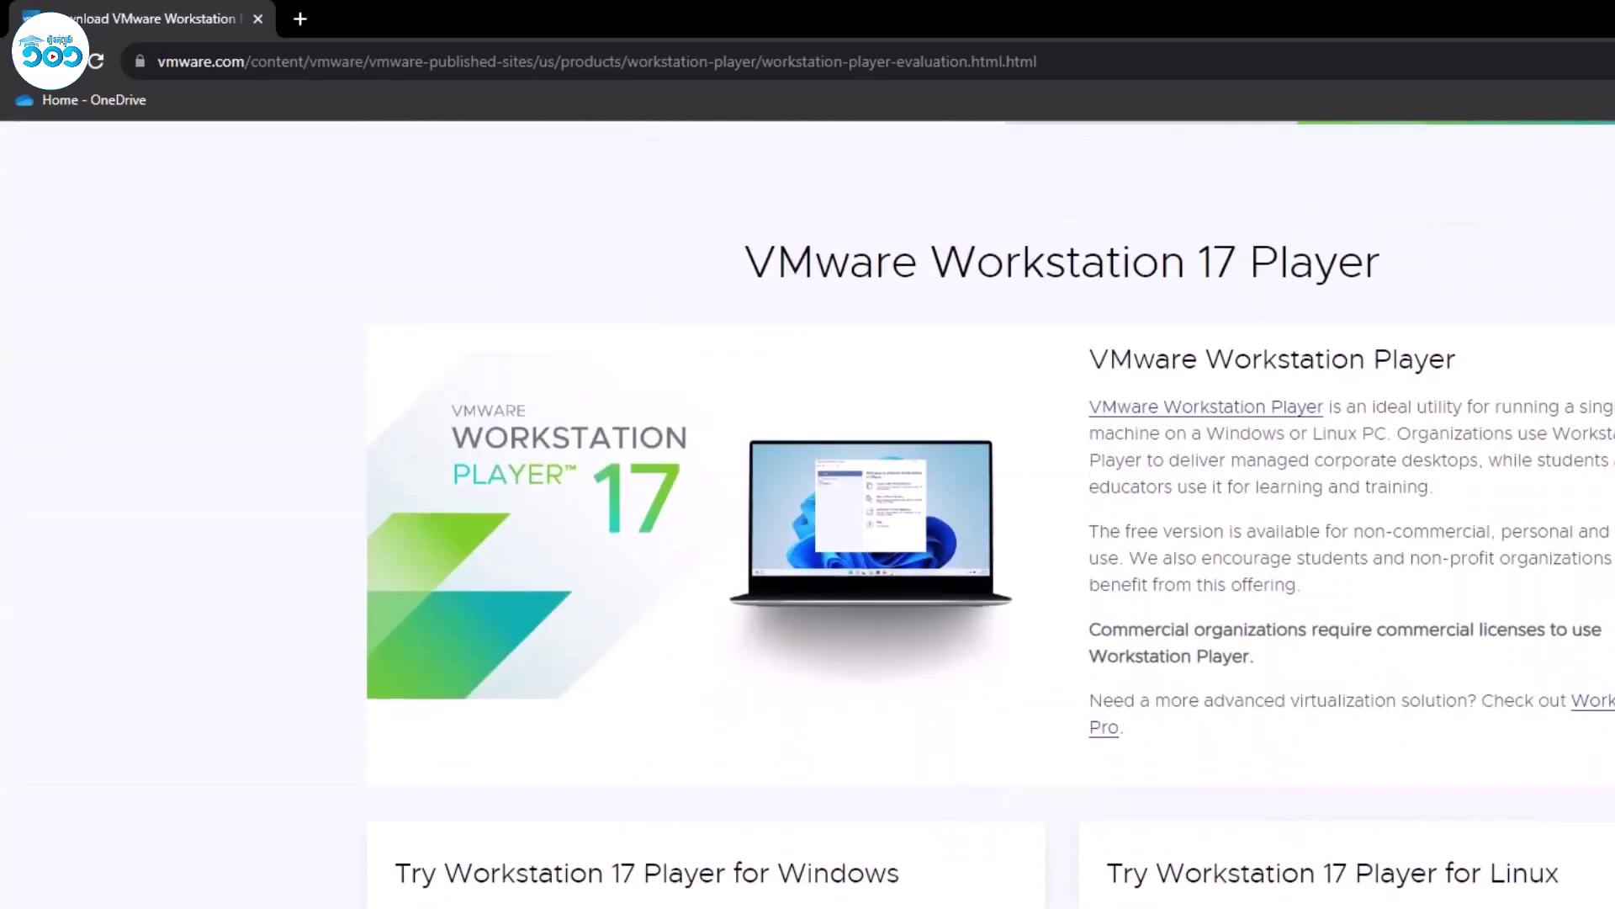
drag(394, 873, 900, 879)
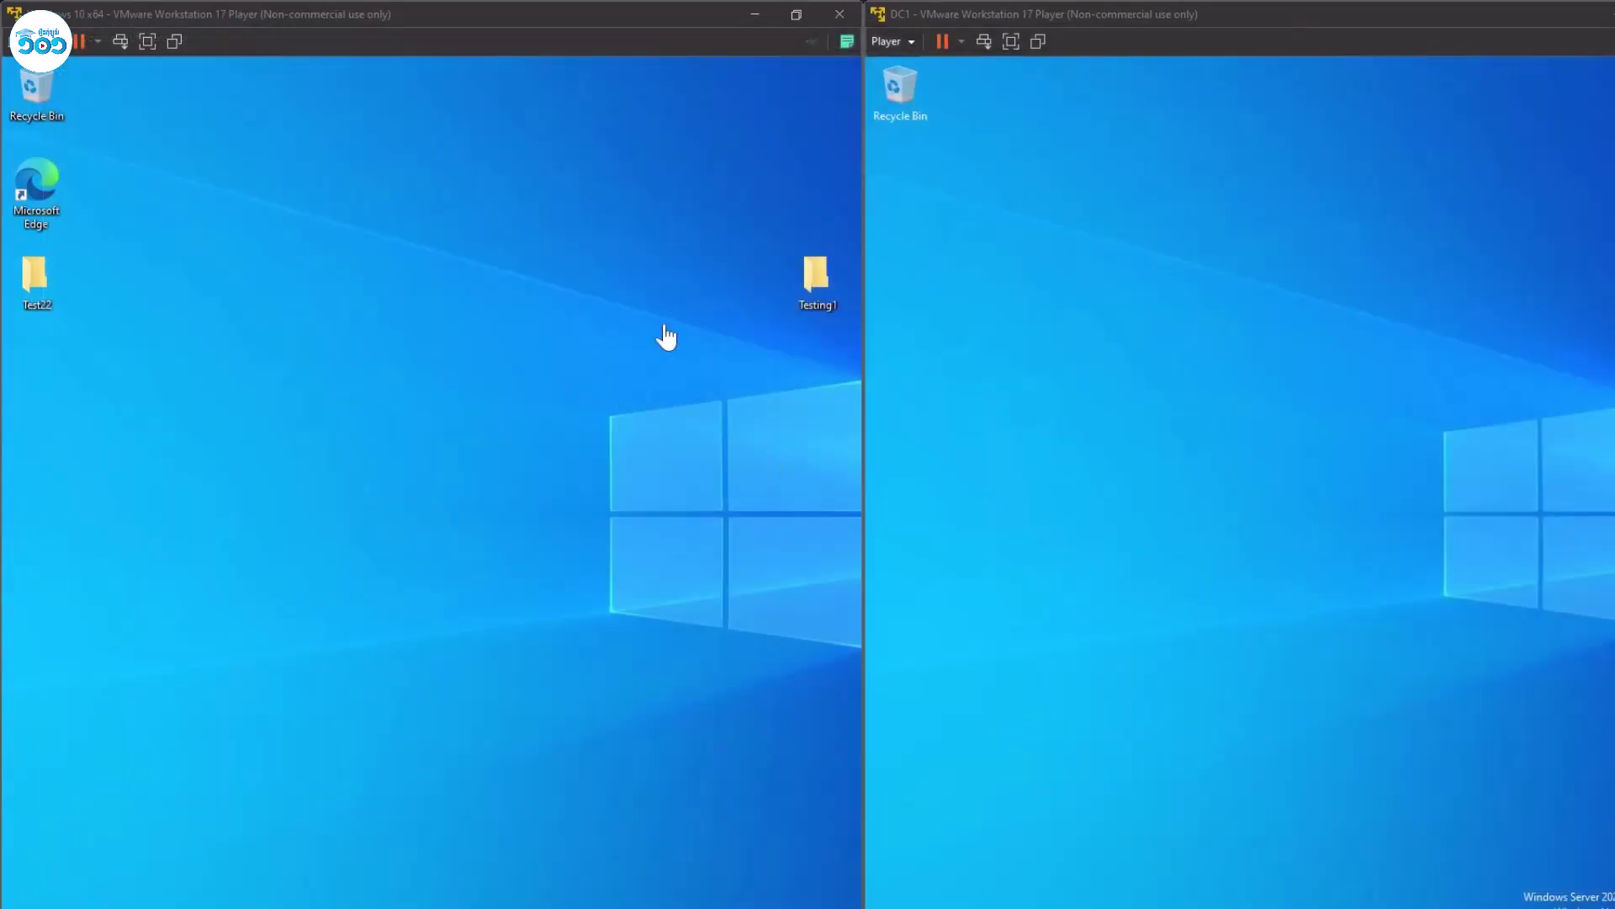
click(606, 313)
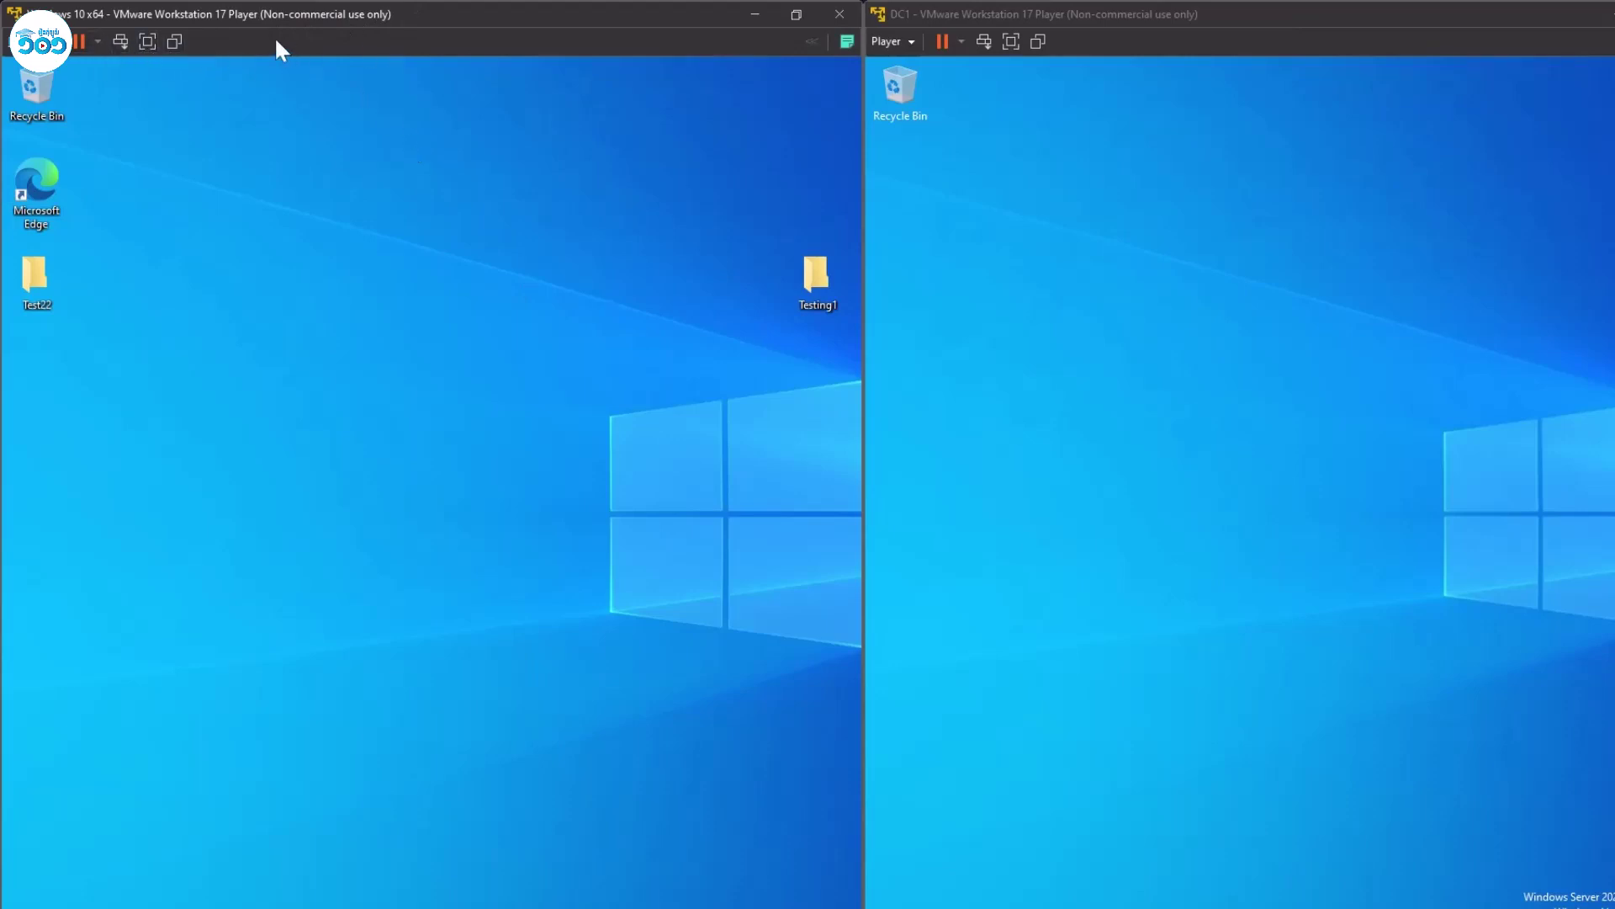
Refresh the Windows 10 VM desktop several times from its right-click menu.
click(1220, 49)
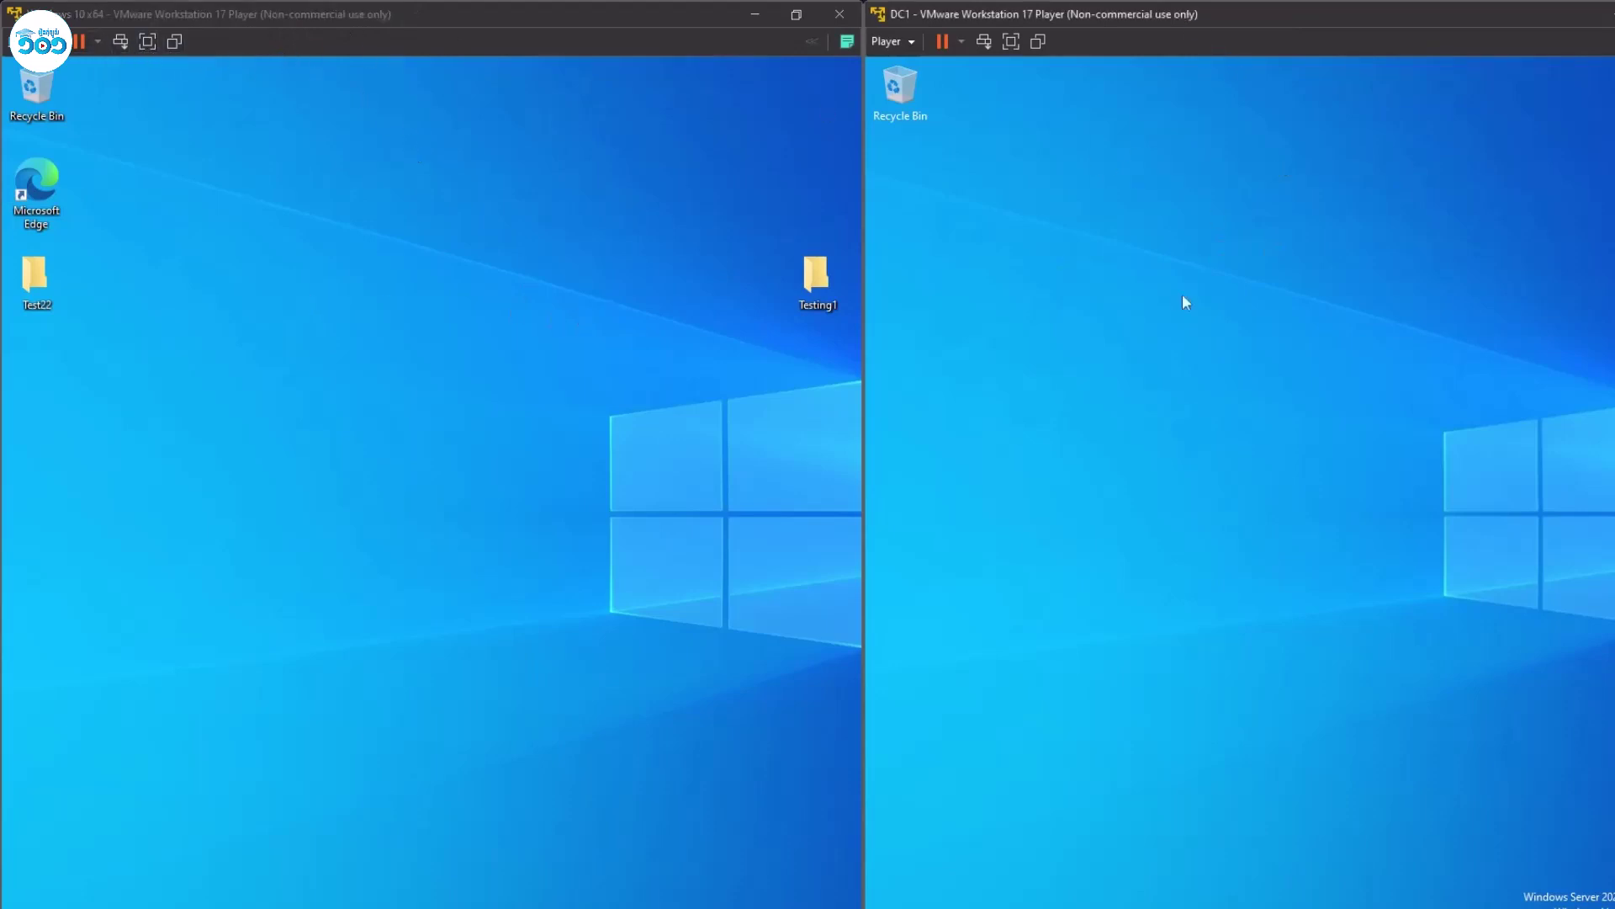
click(310, 255)
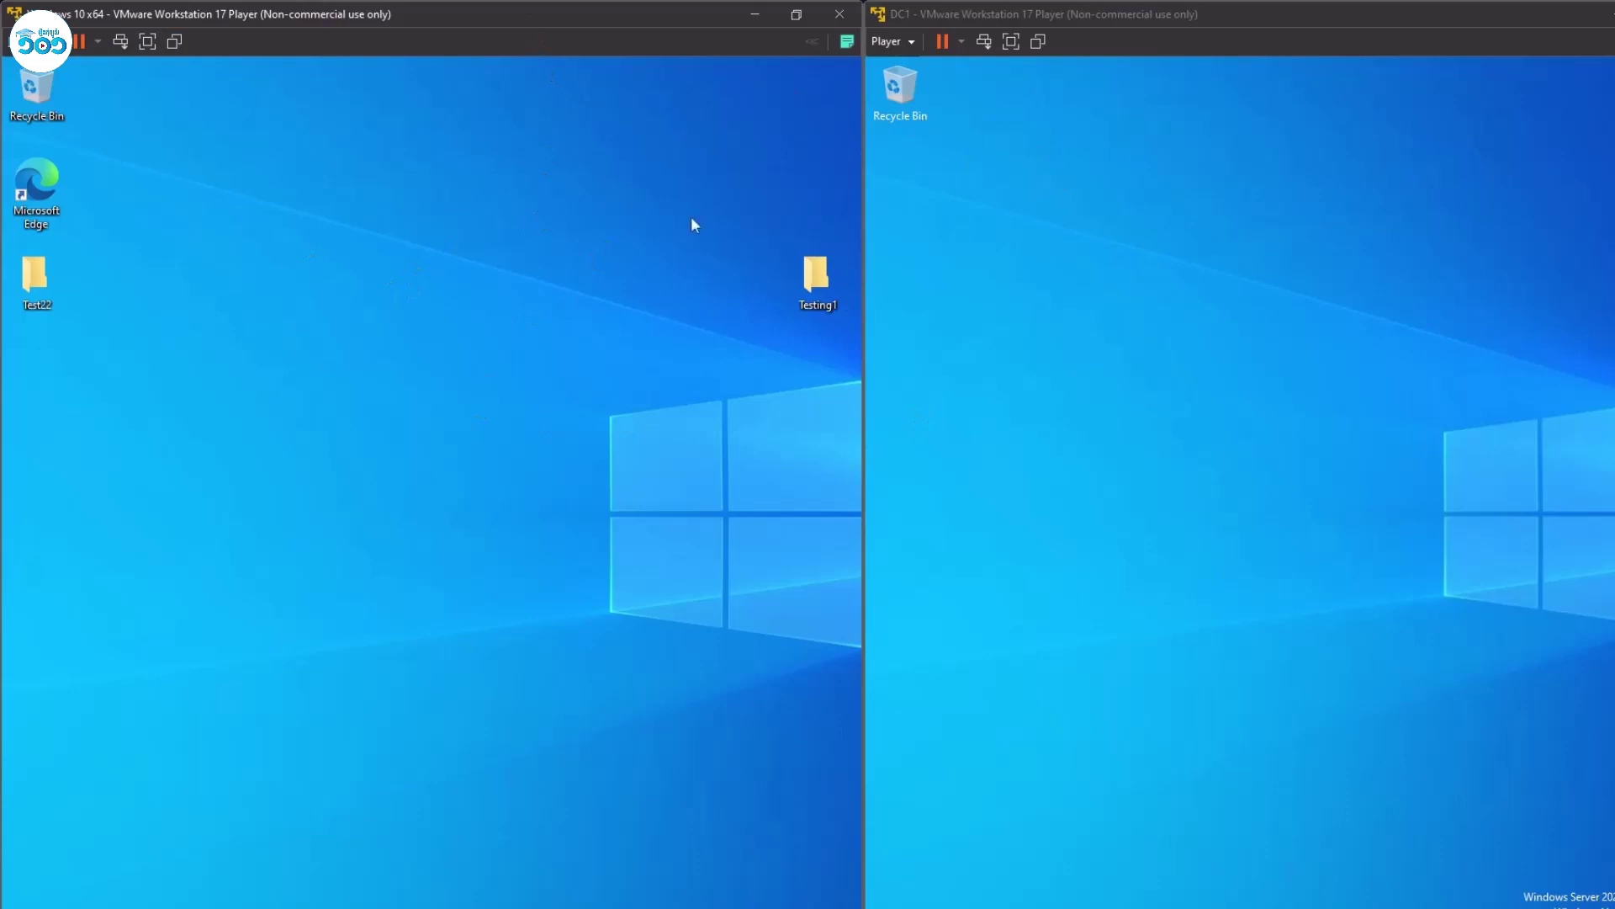
click(1129, 225)
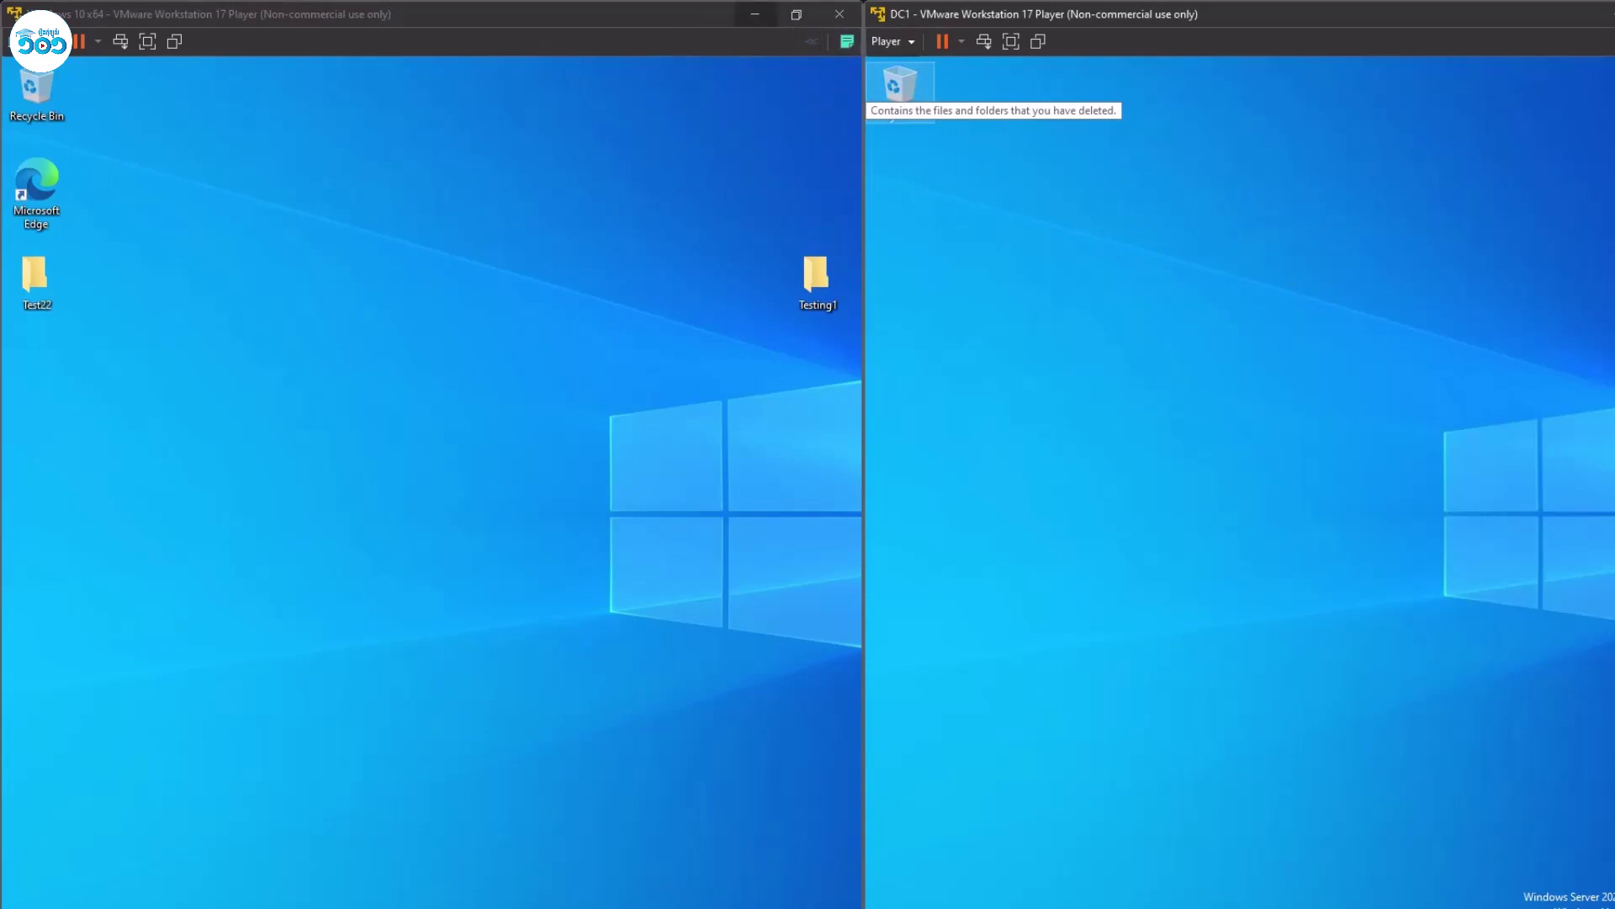
click(575, 392)
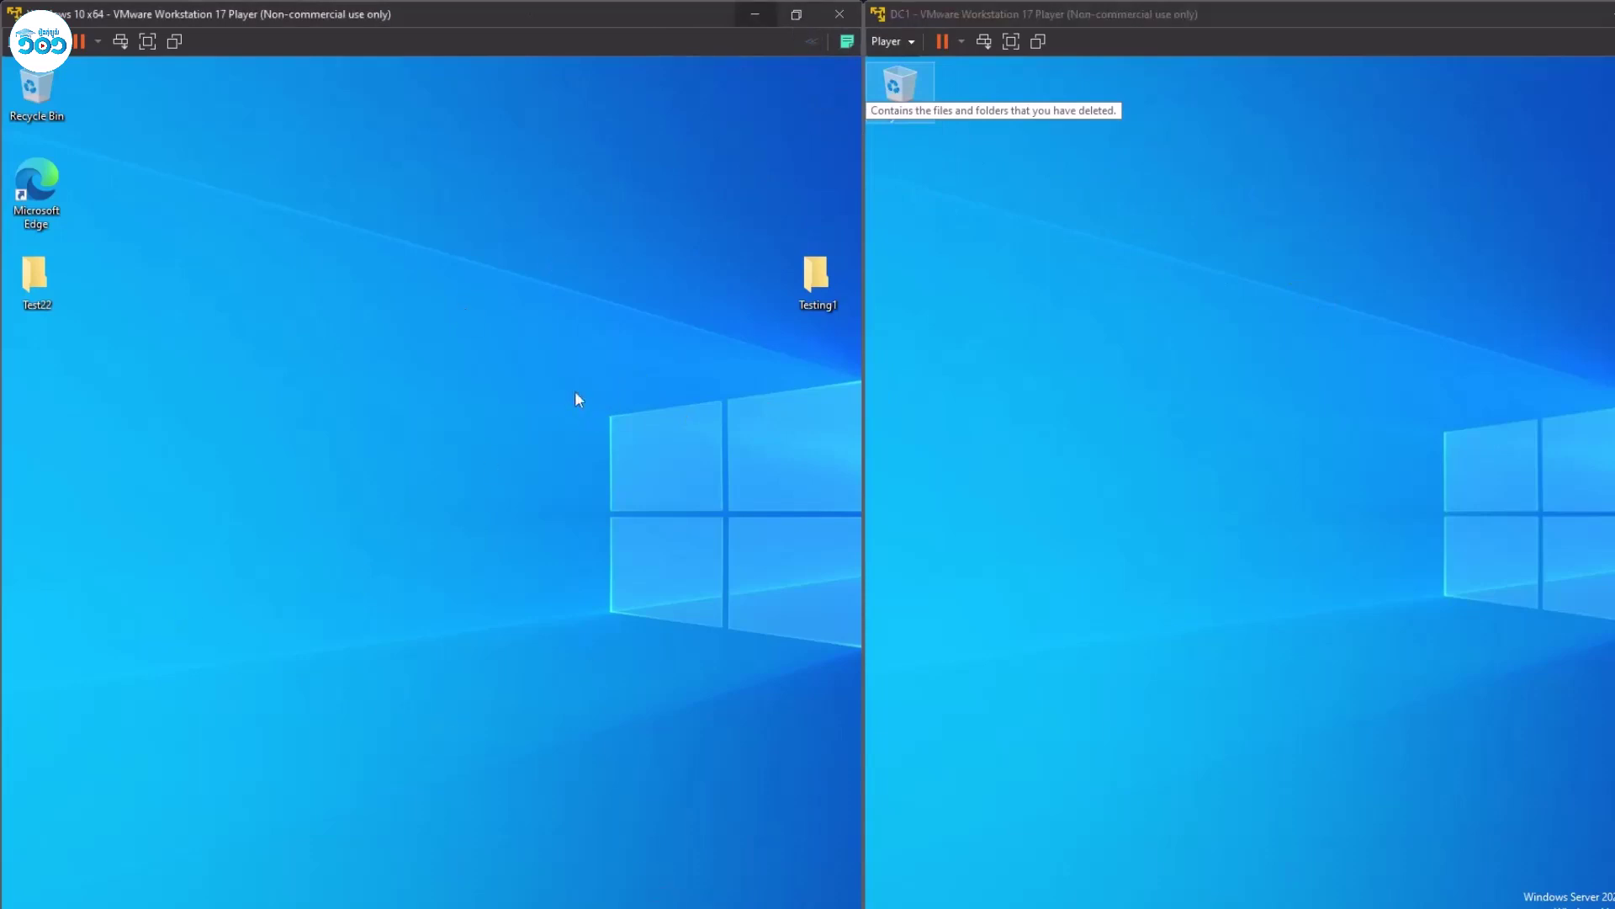
right_click(576, 392)
click(622, 447)
right_click(509, 302)
click(537, 354)
right_click(536, 353)
click(569, 406)
Refresh the DC1 desktop twice and open File Explorer on DC1 with Win+E.
click(1160, 228)
right_click(1159, 228)
click(1194, 284)
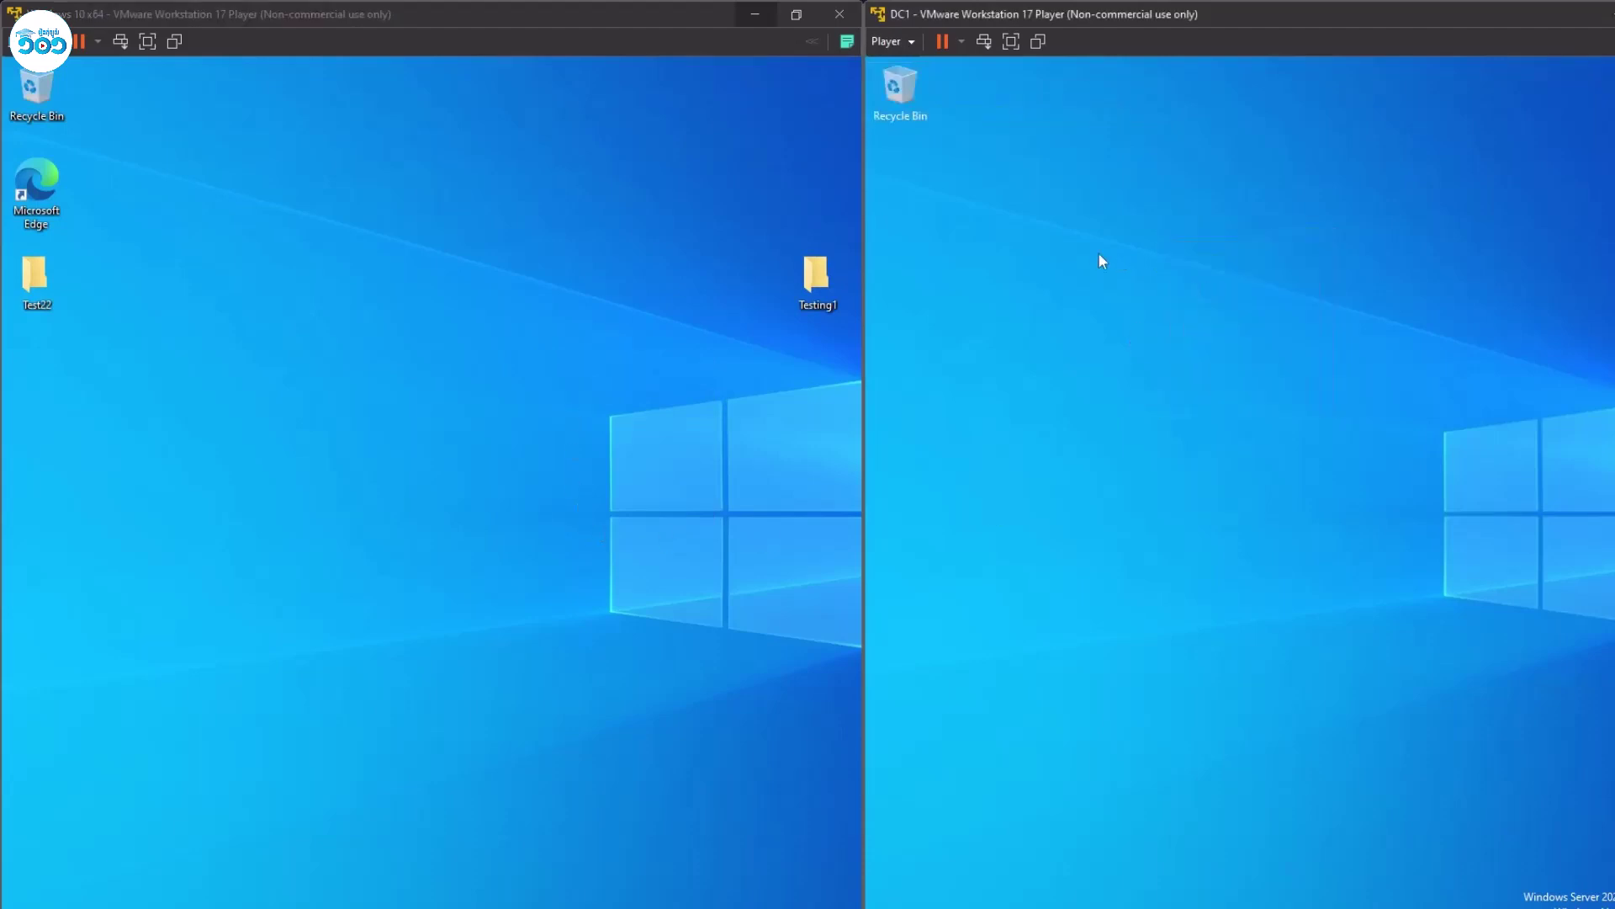
right_click(1093, 253)
click(1134, 303)
key(super+e)
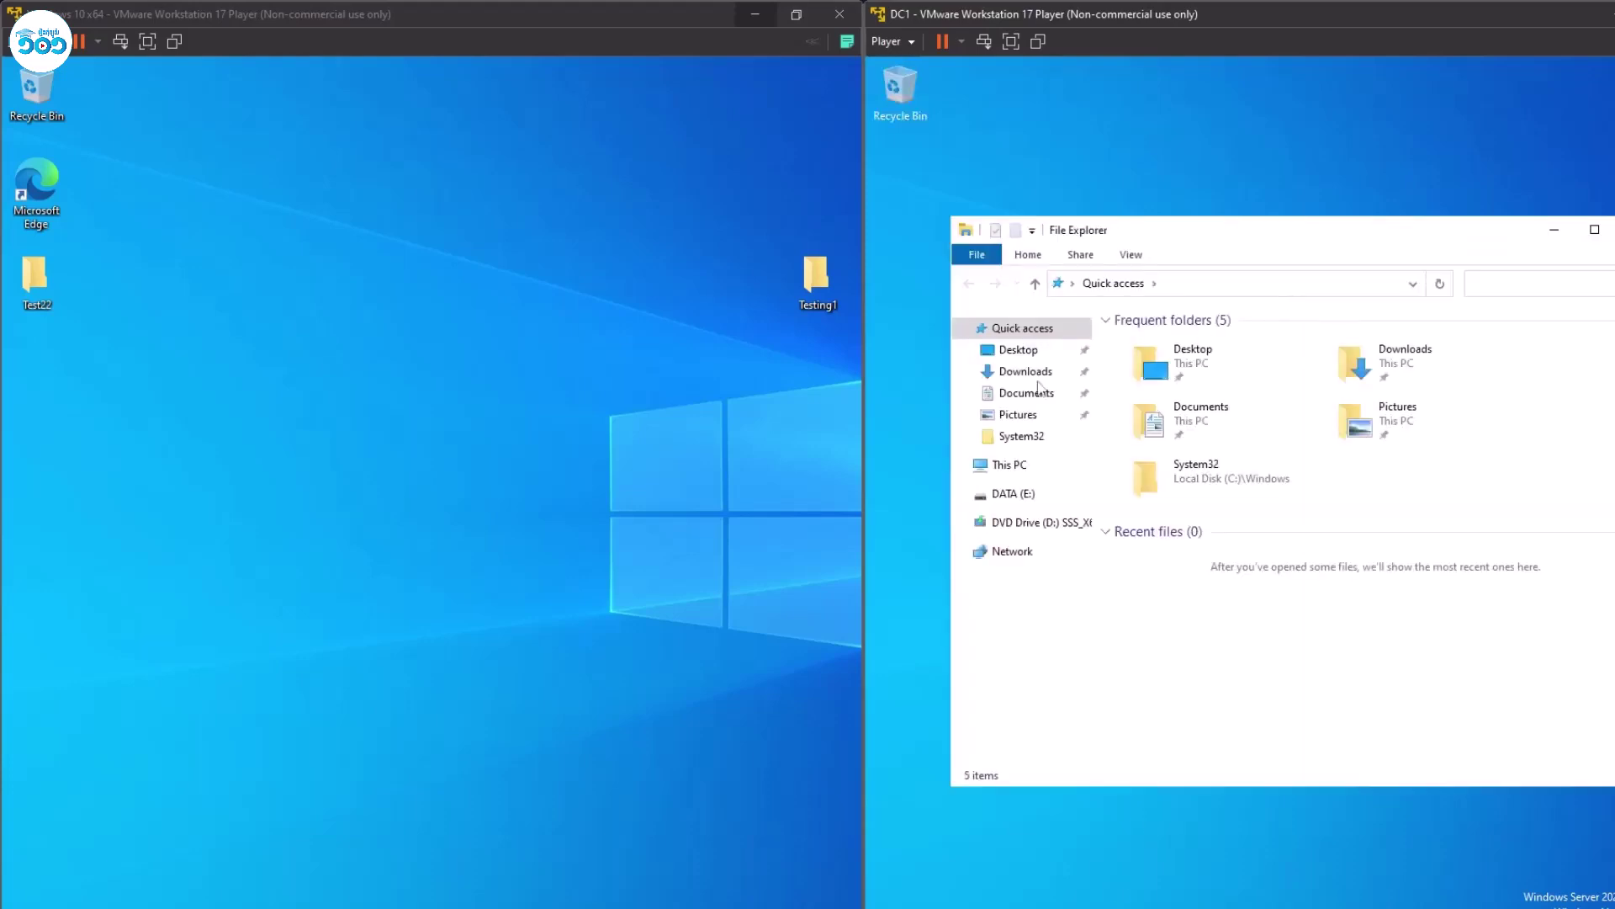
Move the Testing1 folder into the left icon column and refresh the Windows 10 desktop.
click(362, 365)
drag(824, 280, 269, 377)
right_click(270, 300)
click(296, 357)
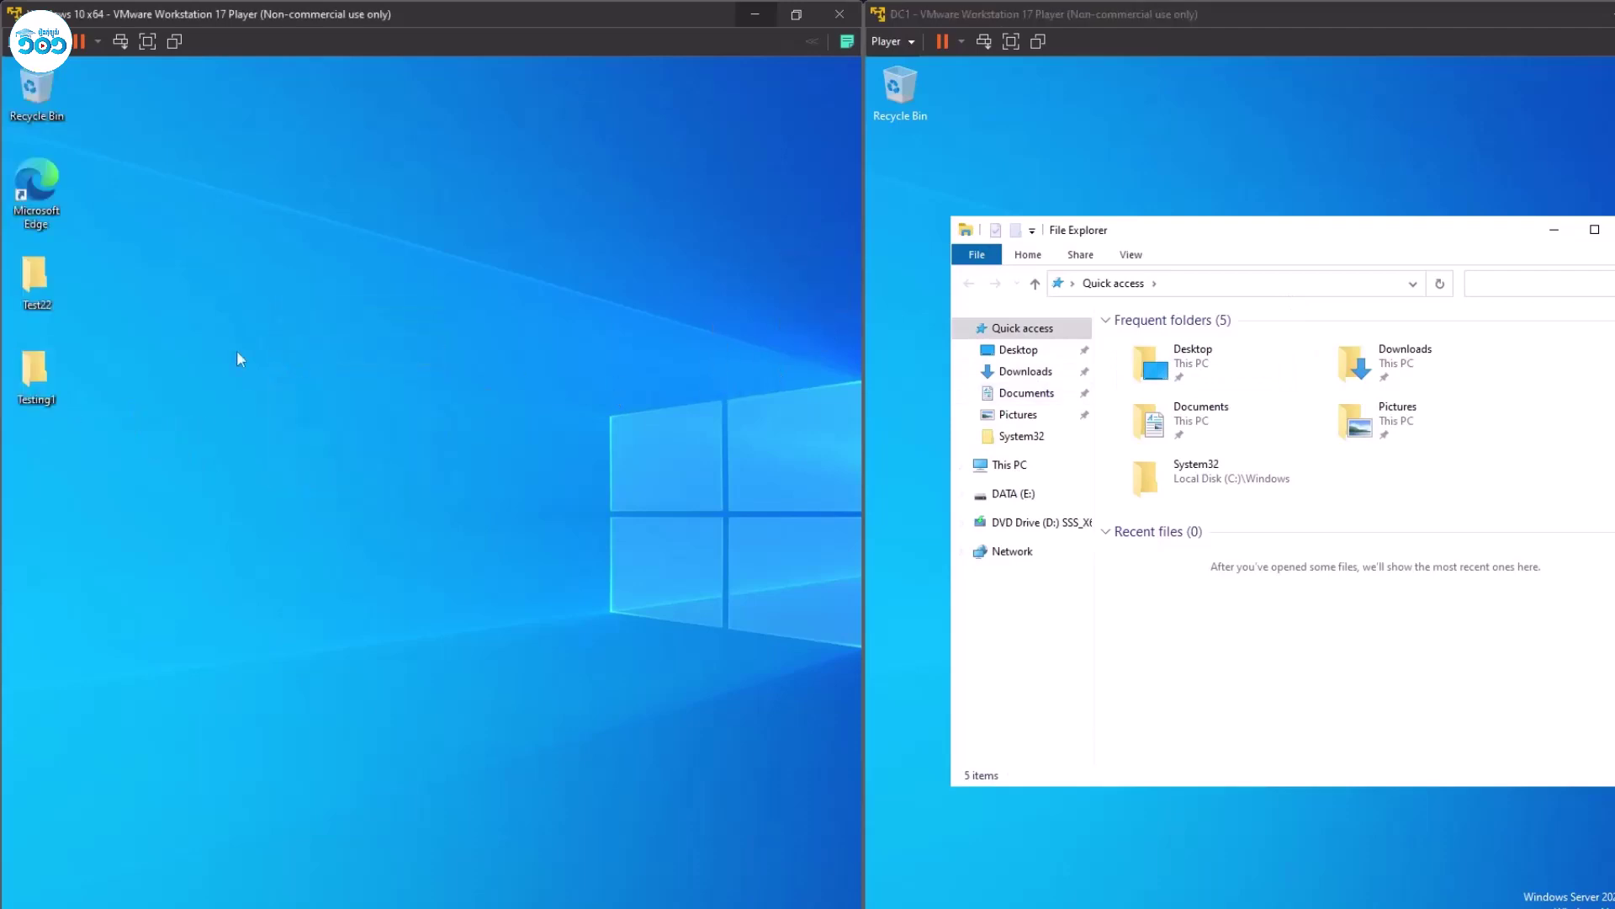
Open the Test22 folder from the Windows 10 desktop.
click(1025, 502)
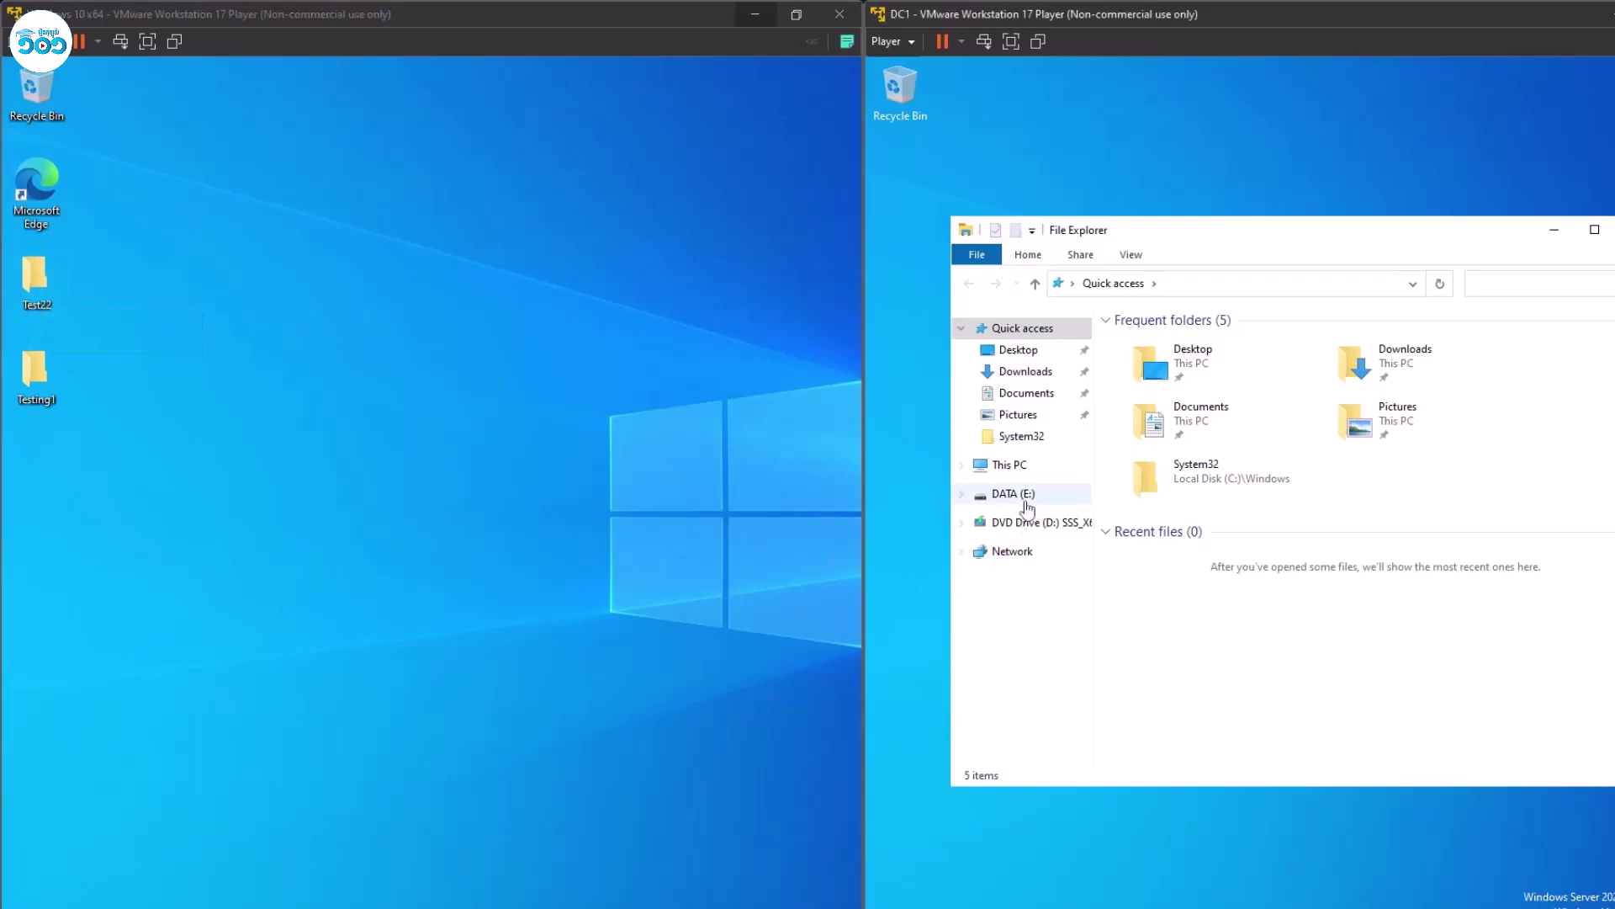
click(291, 328)
click(33, 286)
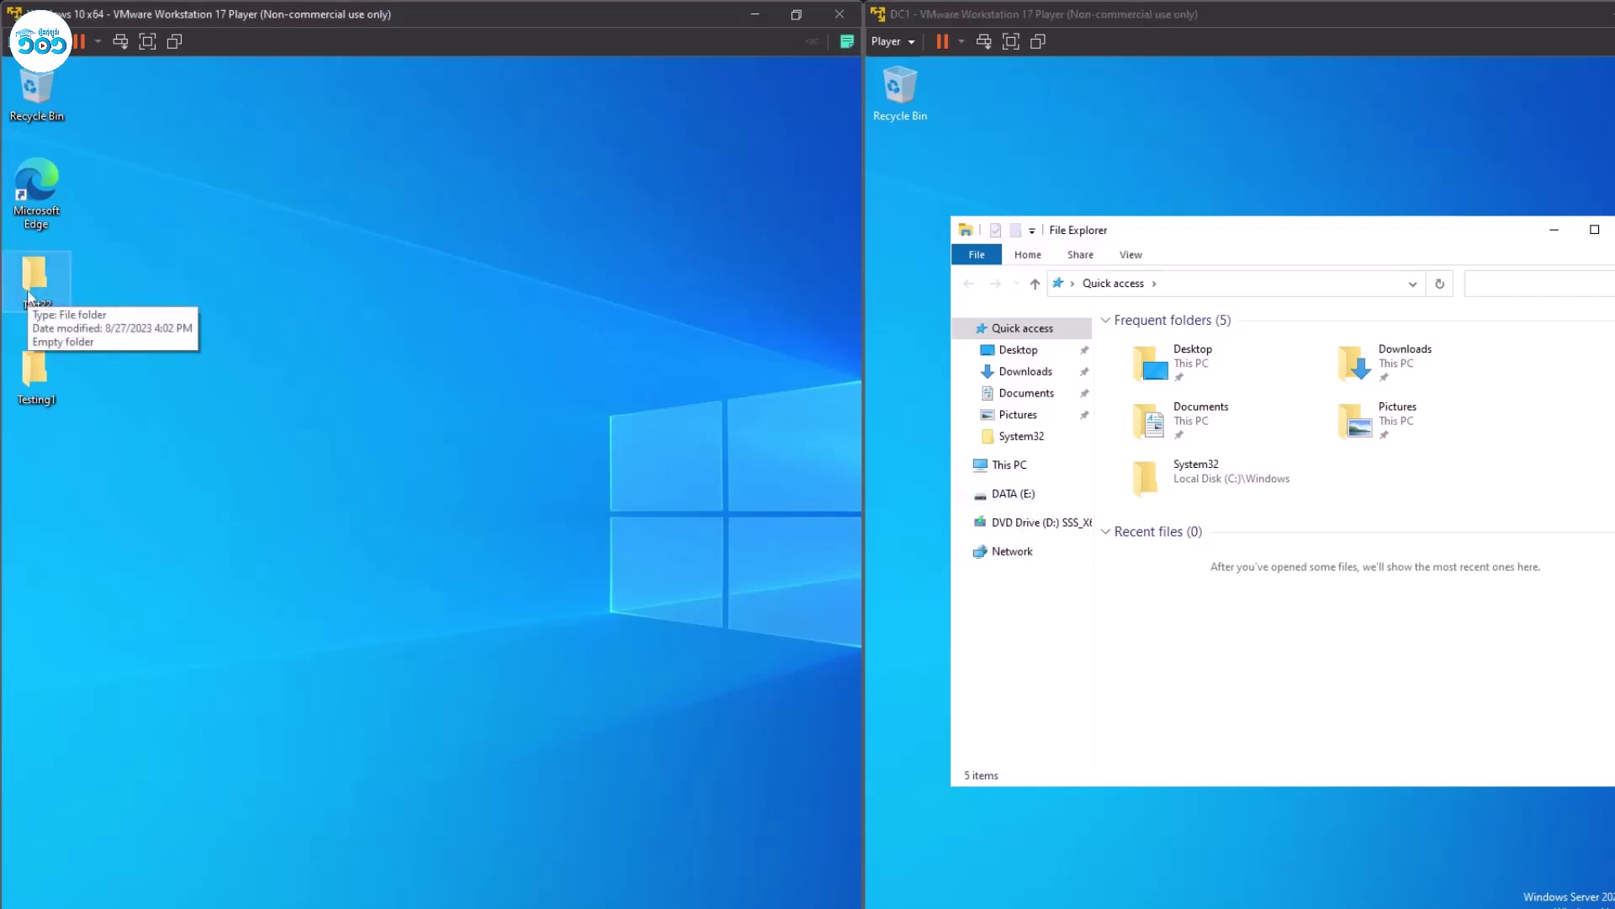
key(super)
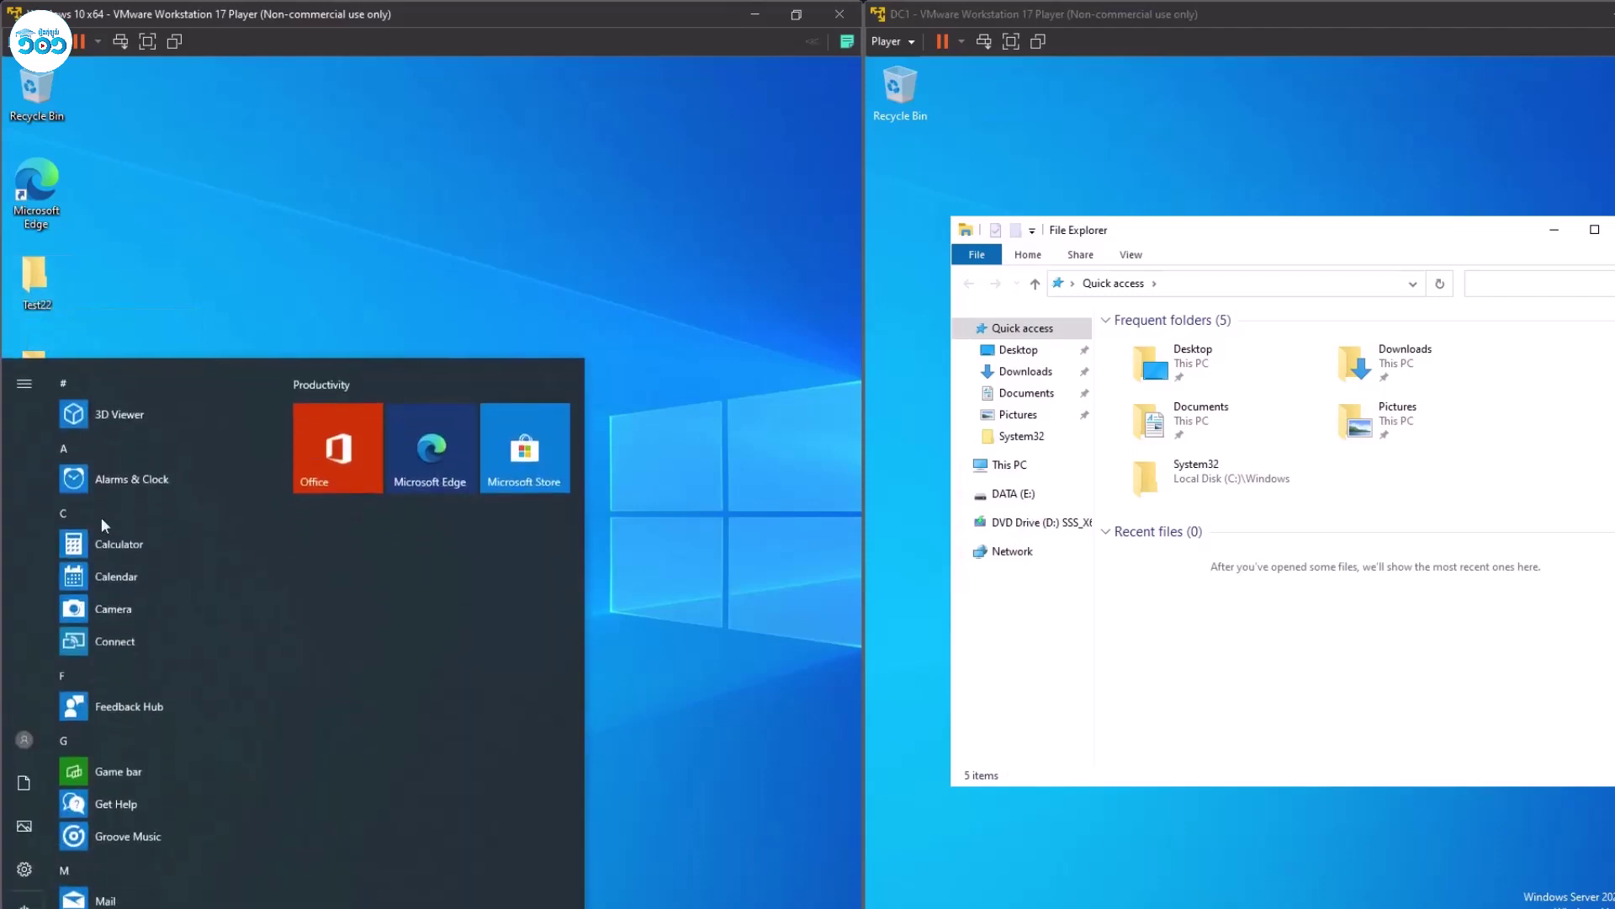
click(25, 384)
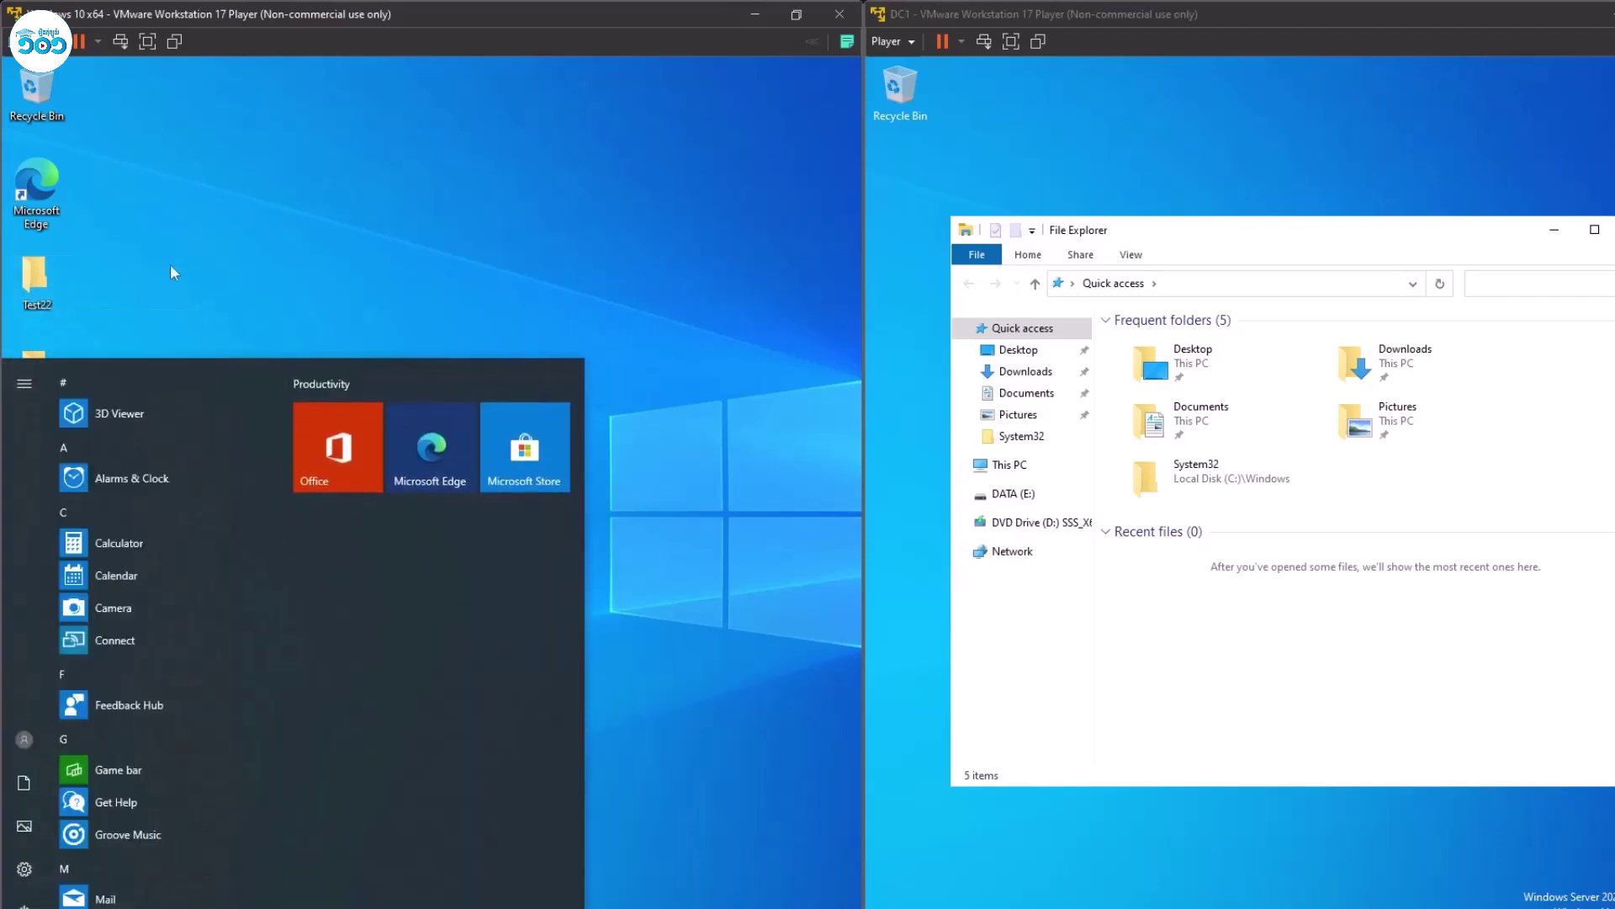
click(37, 288)
double_click(37, 289)
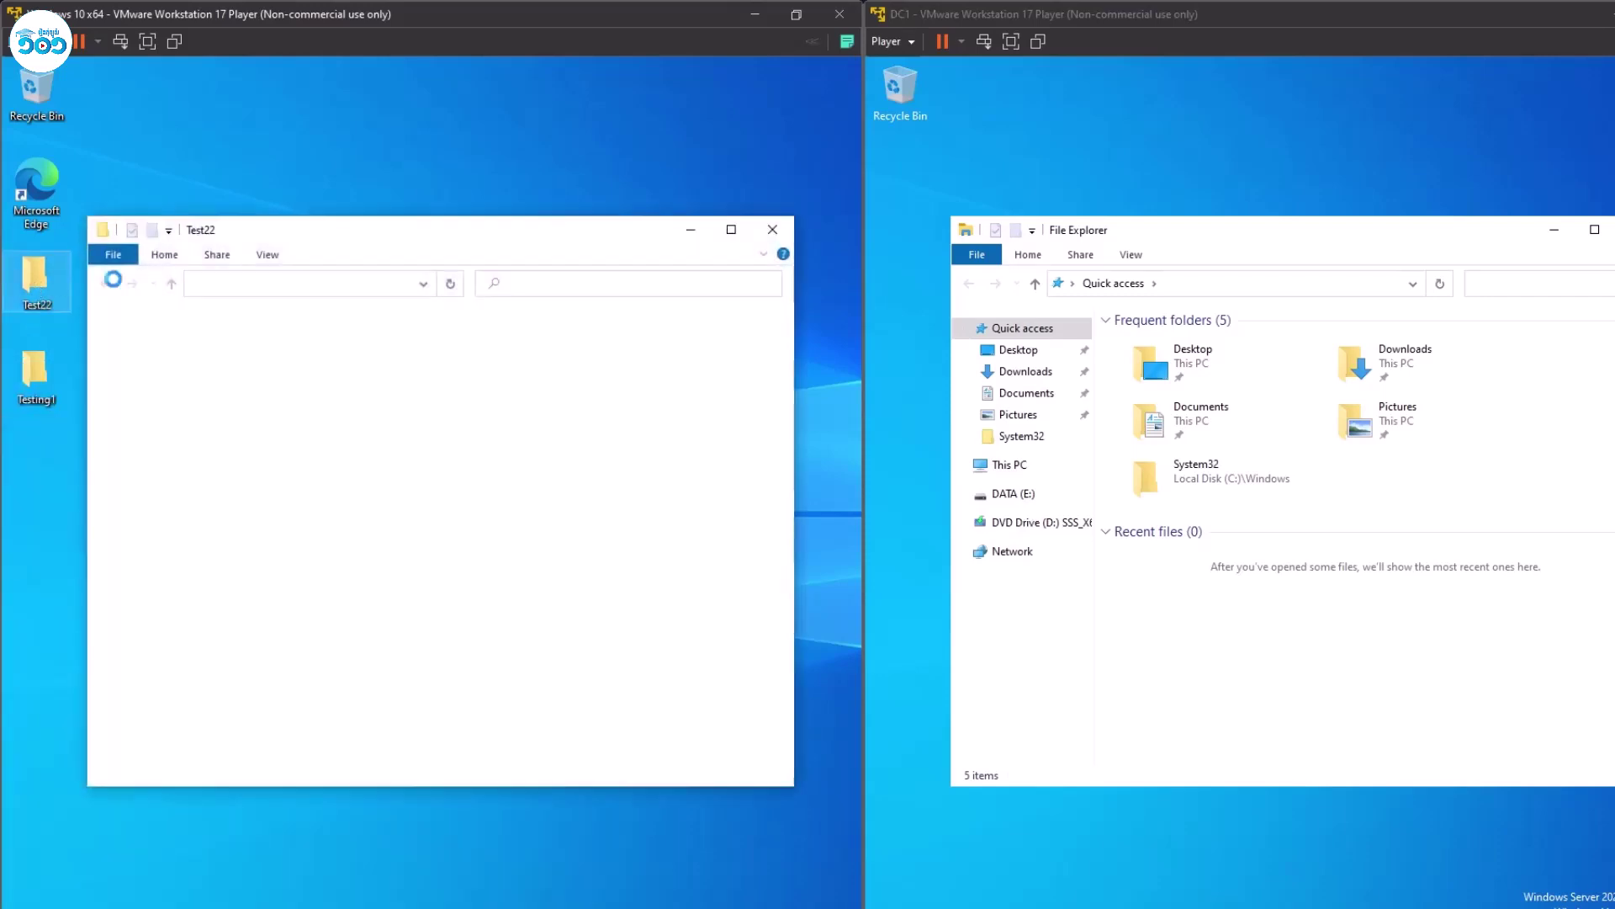
Maximize the Test22 window, check its full network path, and close it.
click(742, 233)
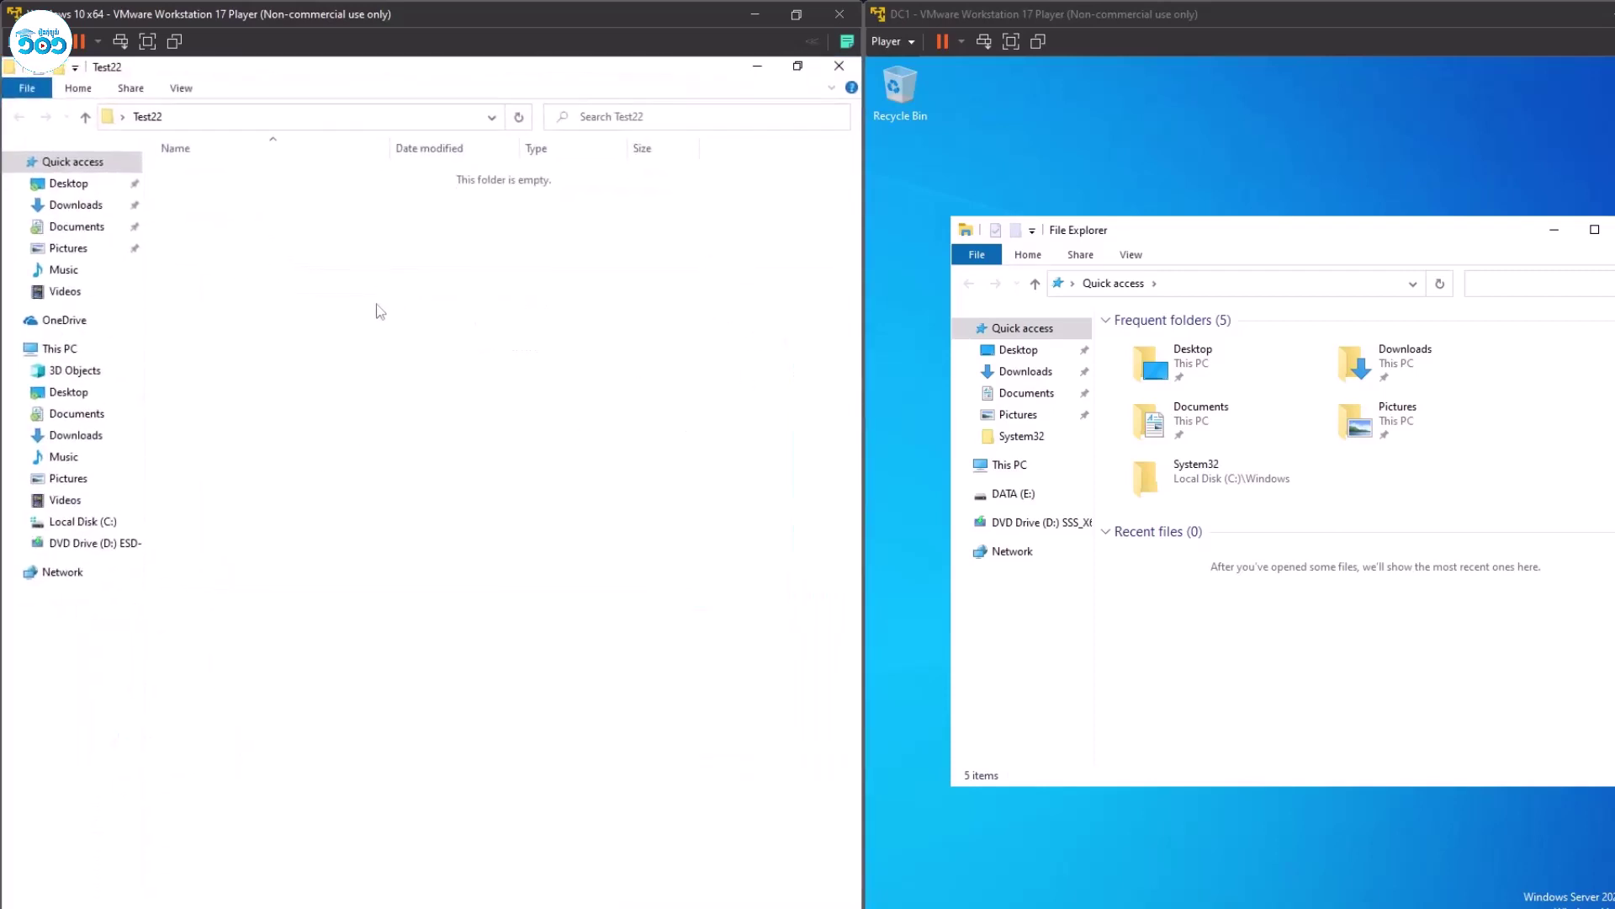
click(290, 118)
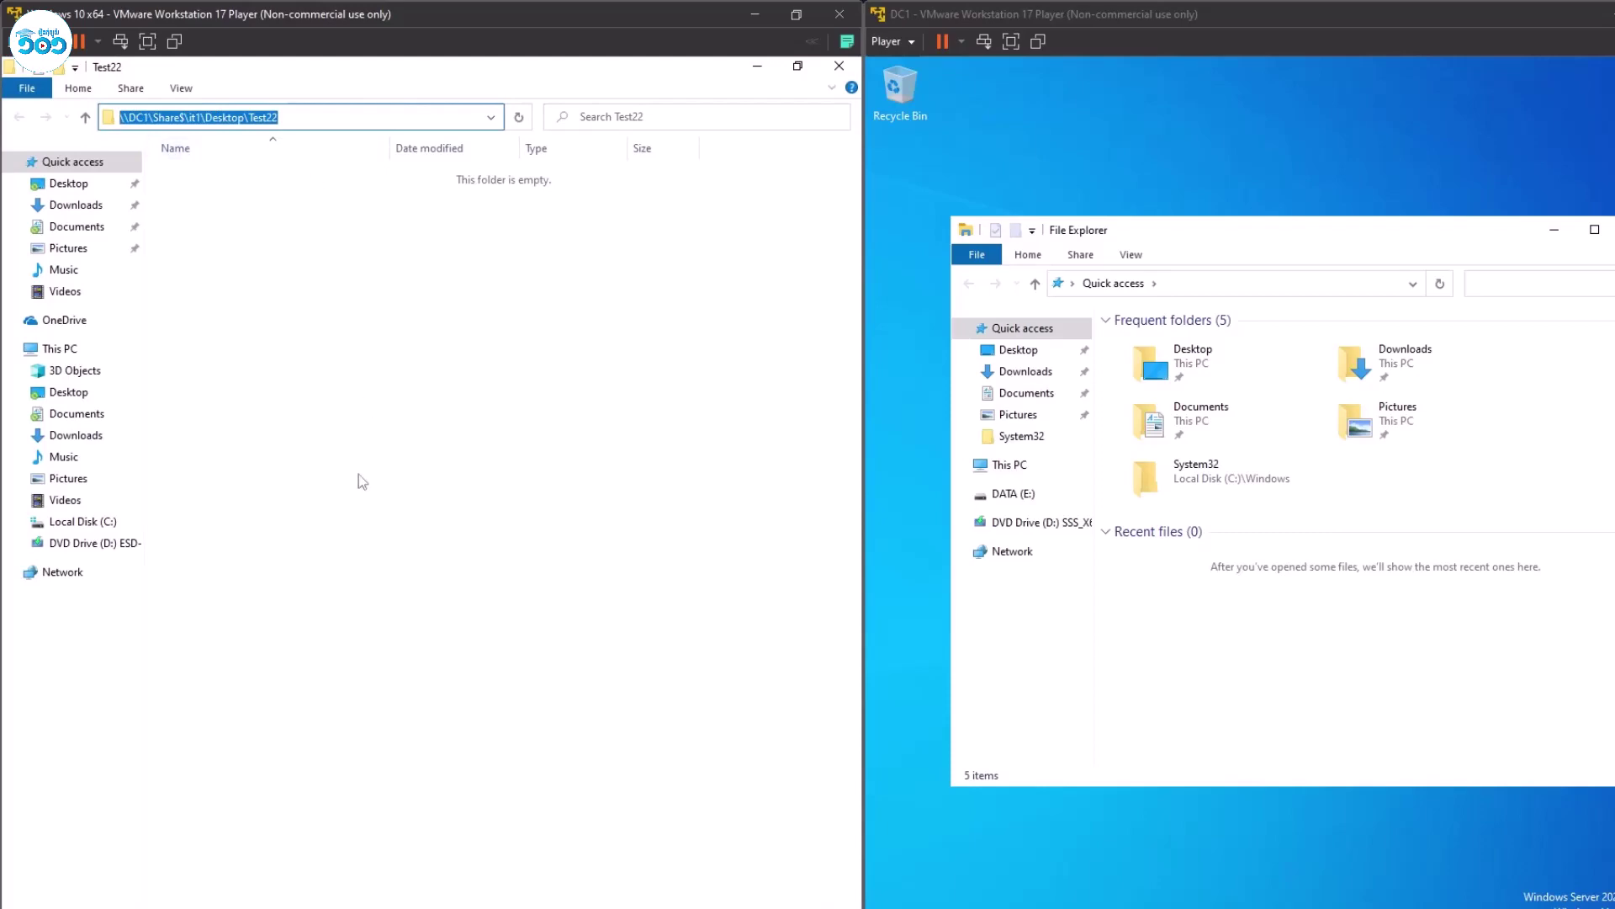
click(206, 447)
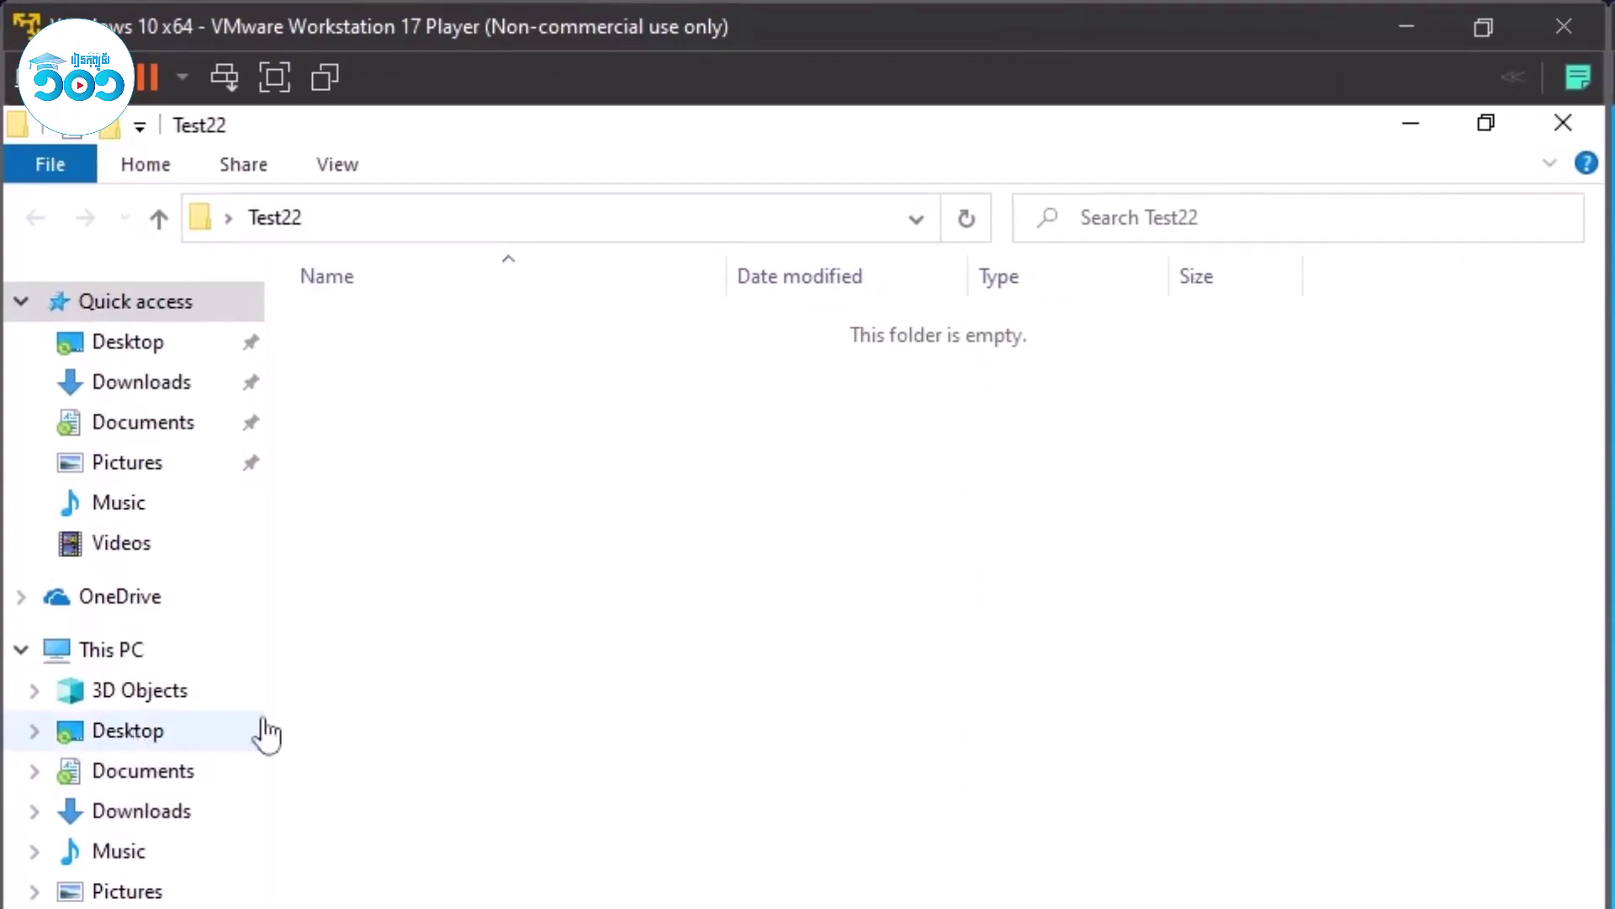
click(1563, 122)
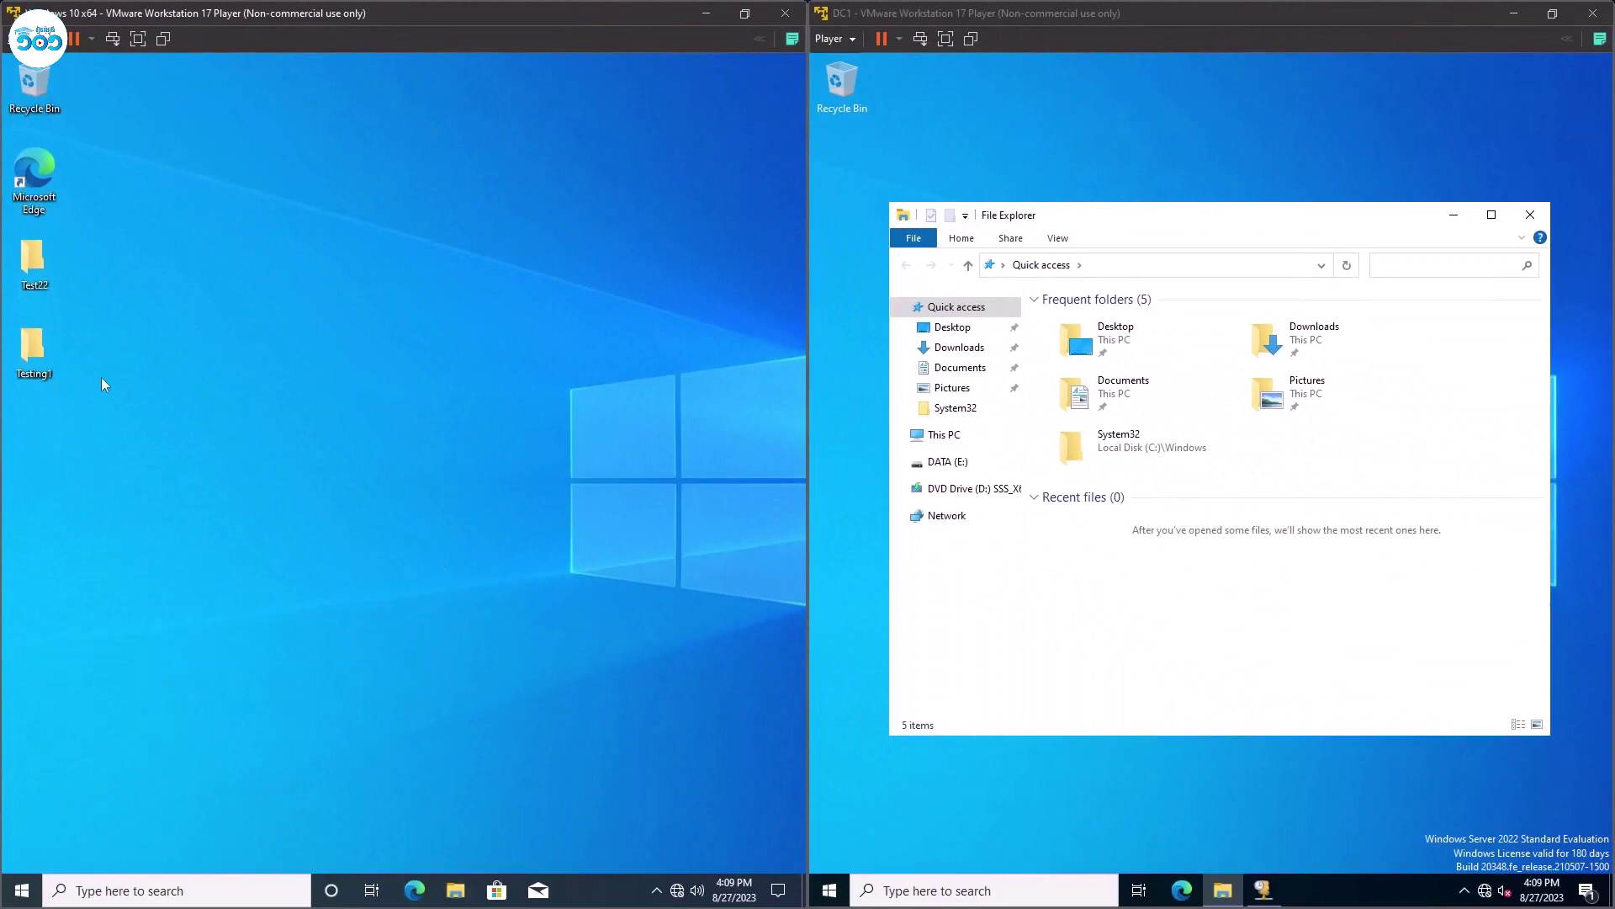
Make the DC1 VM fill the screen and launch Server Manager from its Start menu.
click(1226, 836)
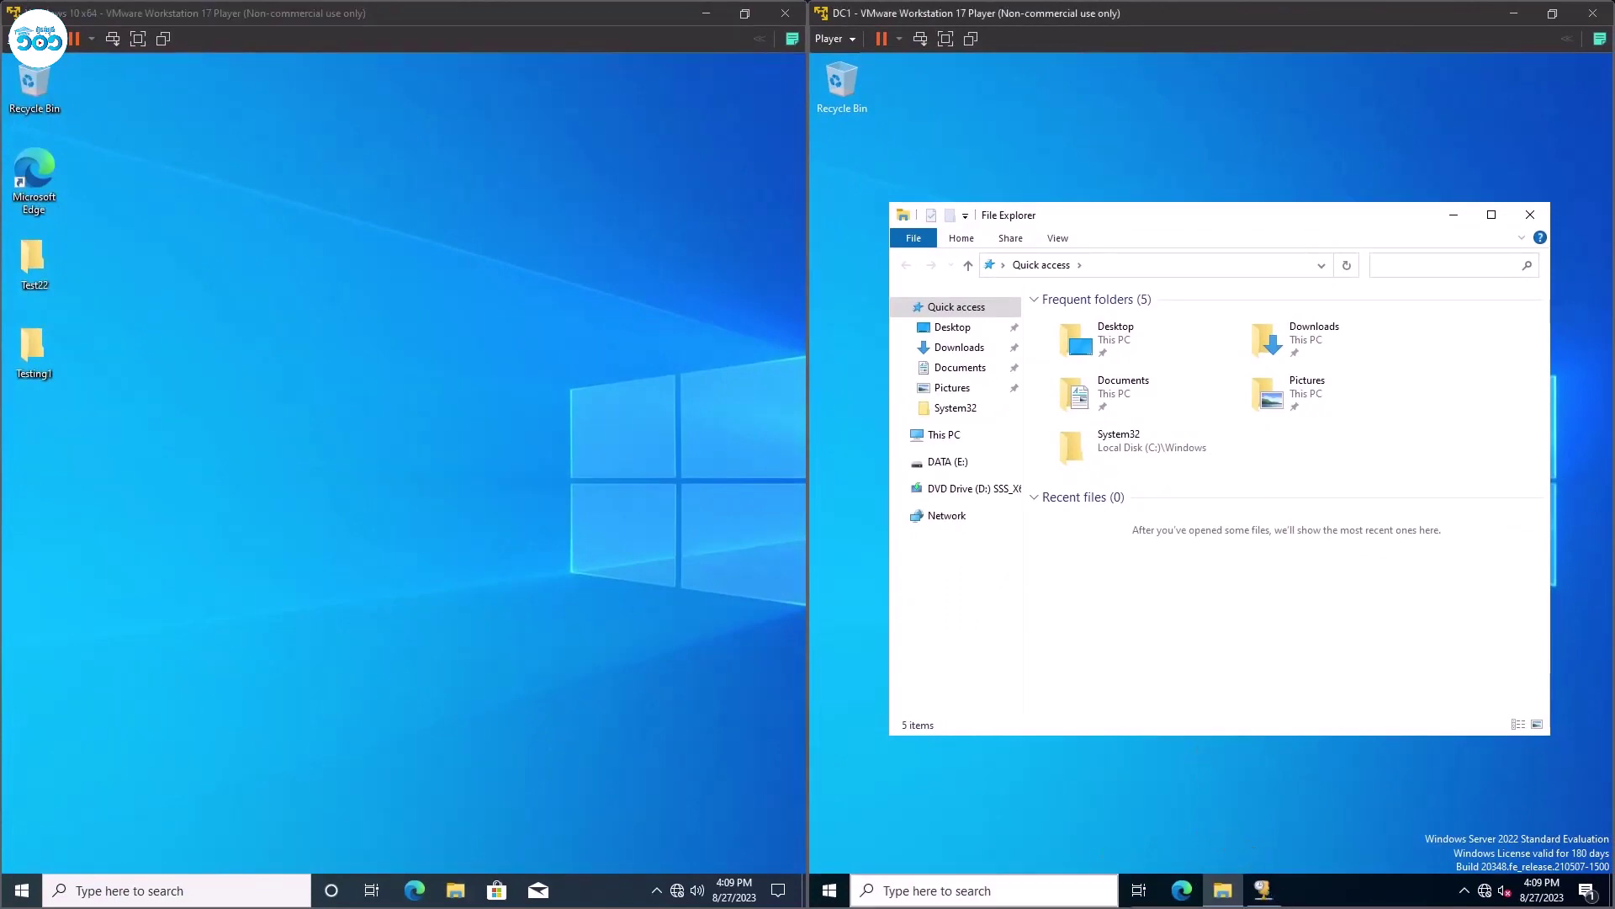
click(843, 896)
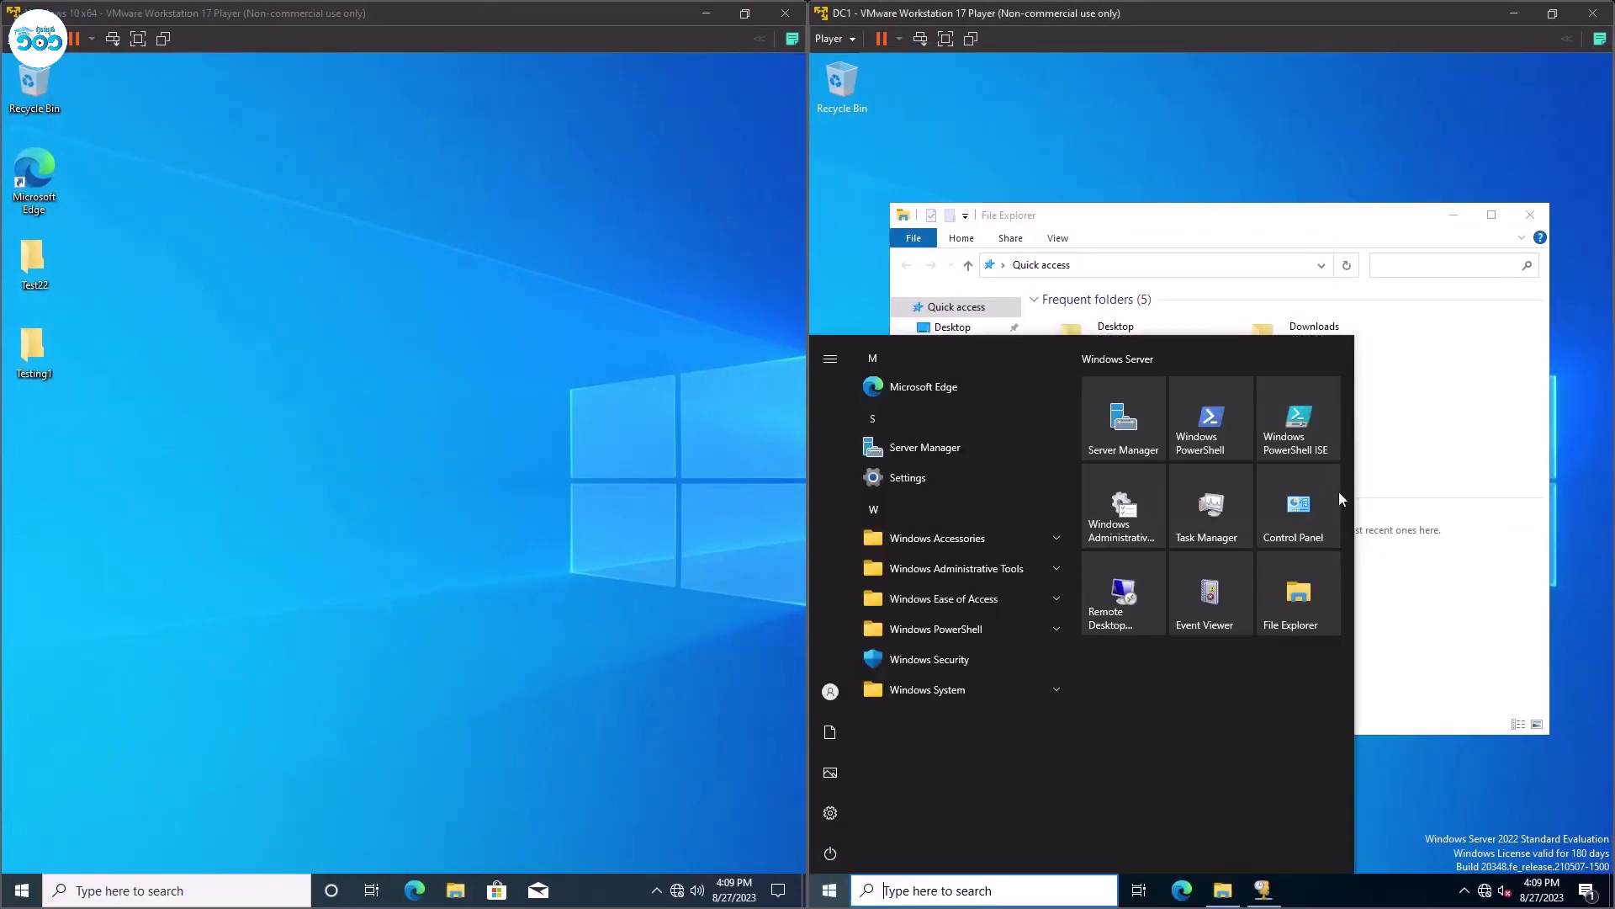
click(1552, 15)
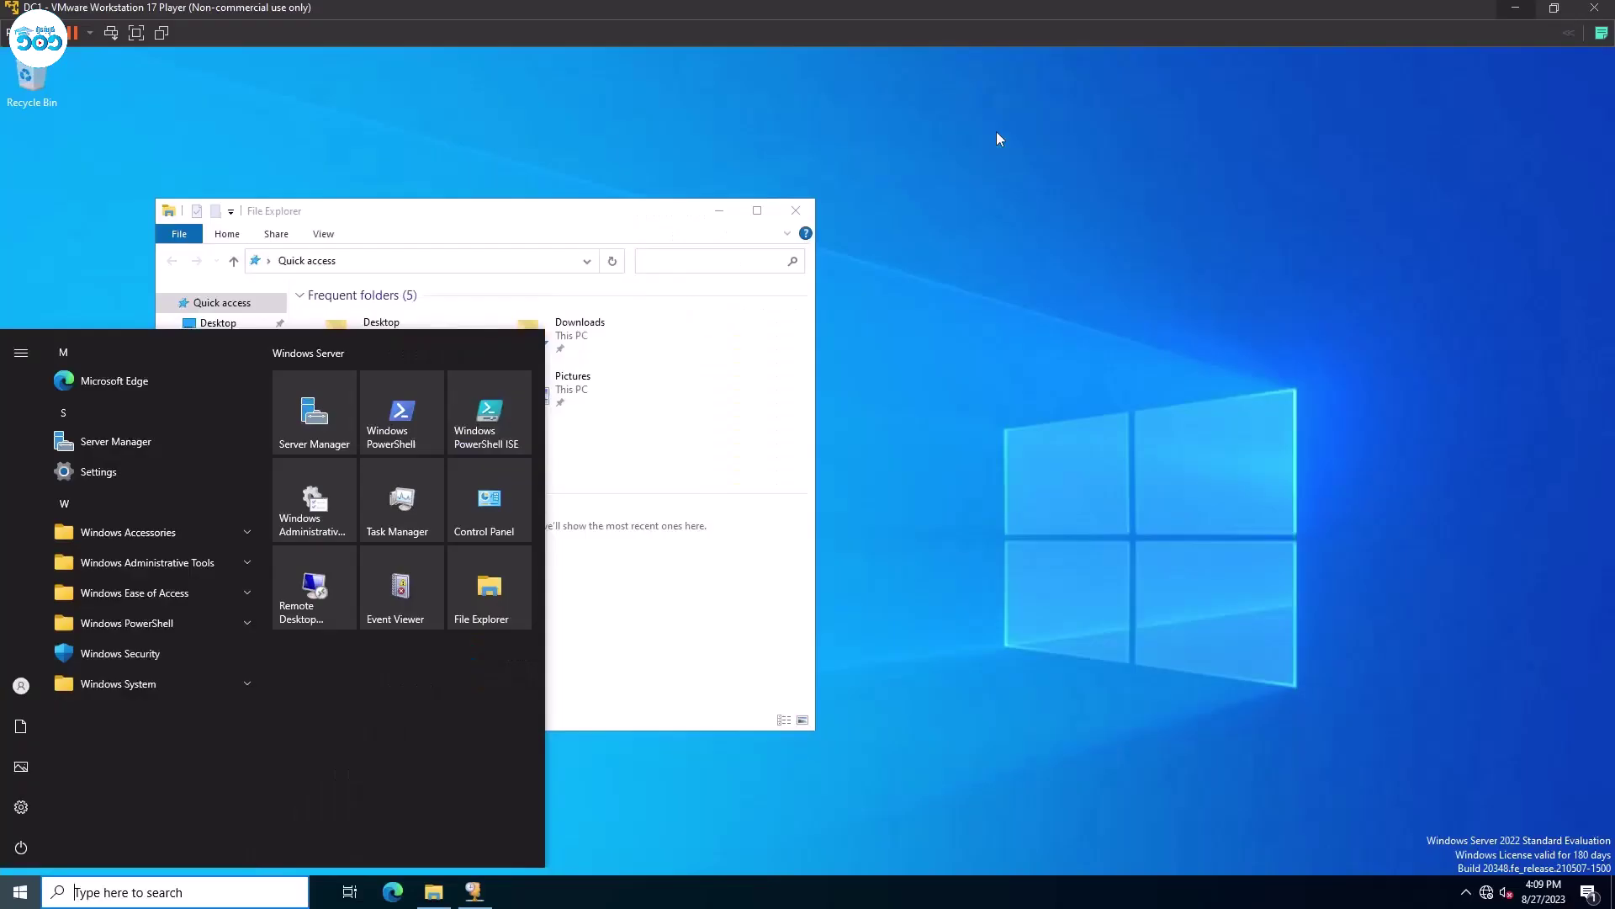
click(953, 457)
click(21, 890)
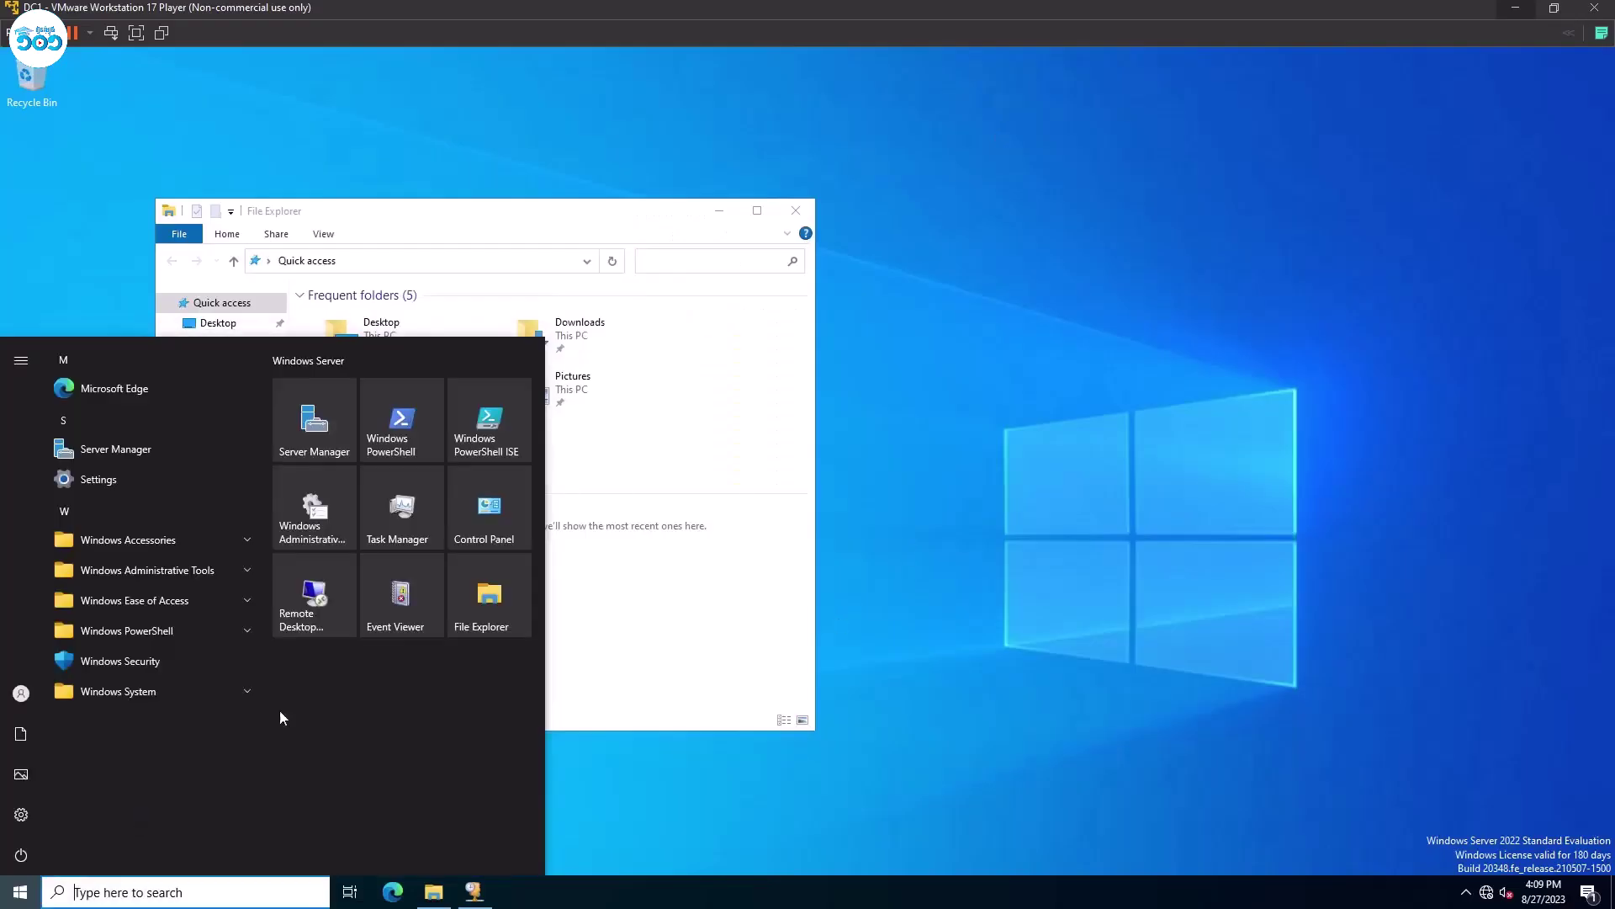
click(321, 445)
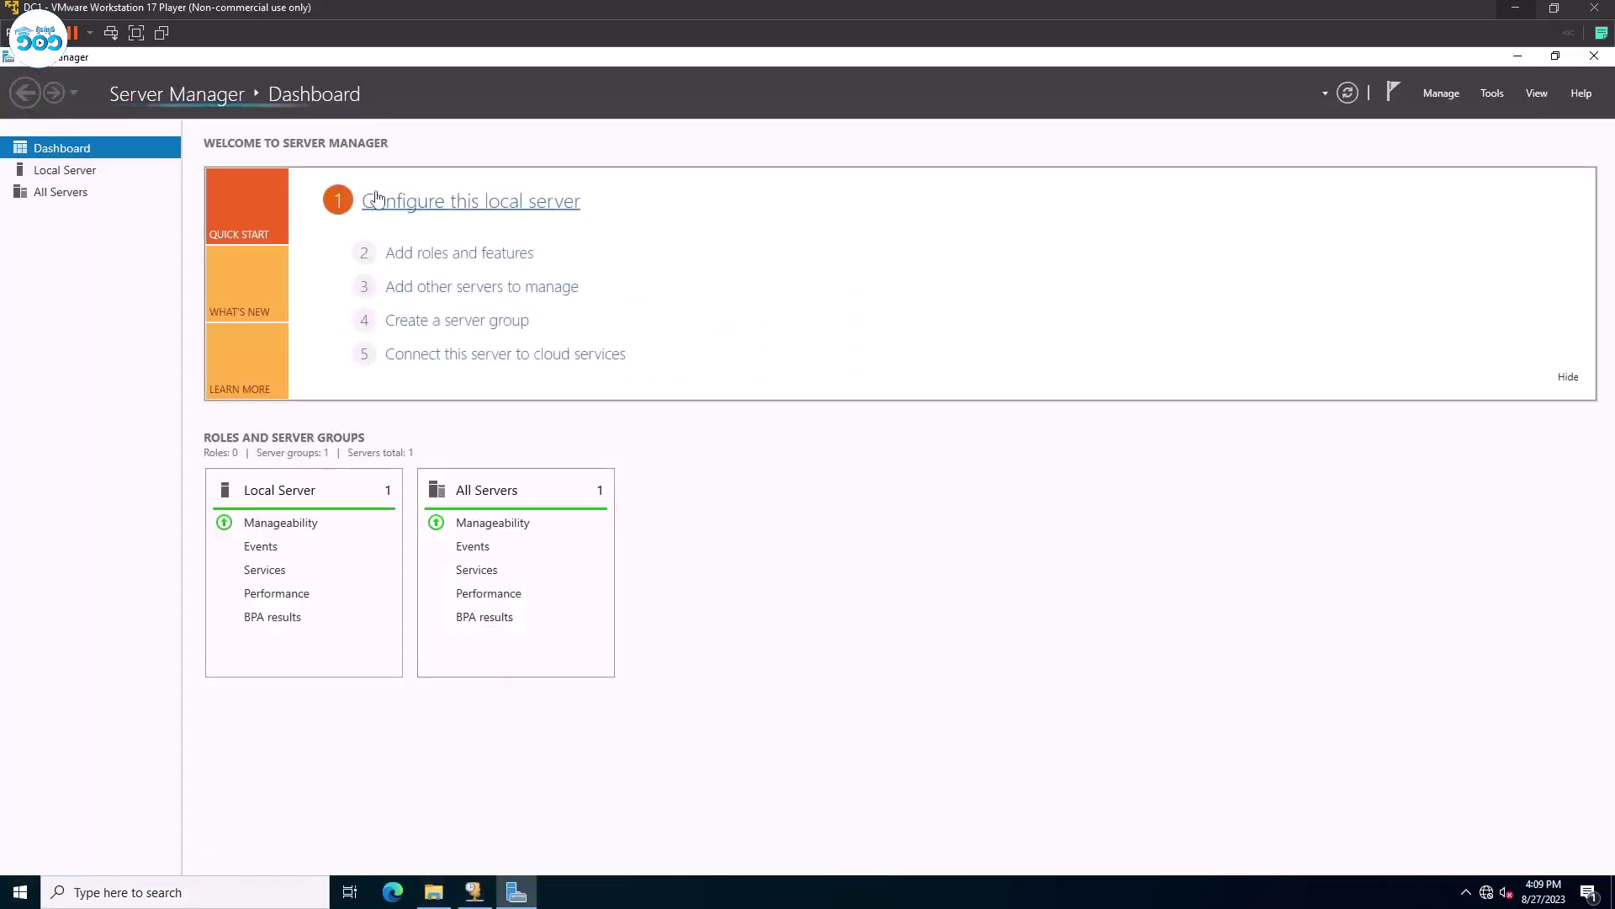
Open Active Directory Users and Computers and view the HR1 and HR2 users in the HR OU.
click(1493, 95)
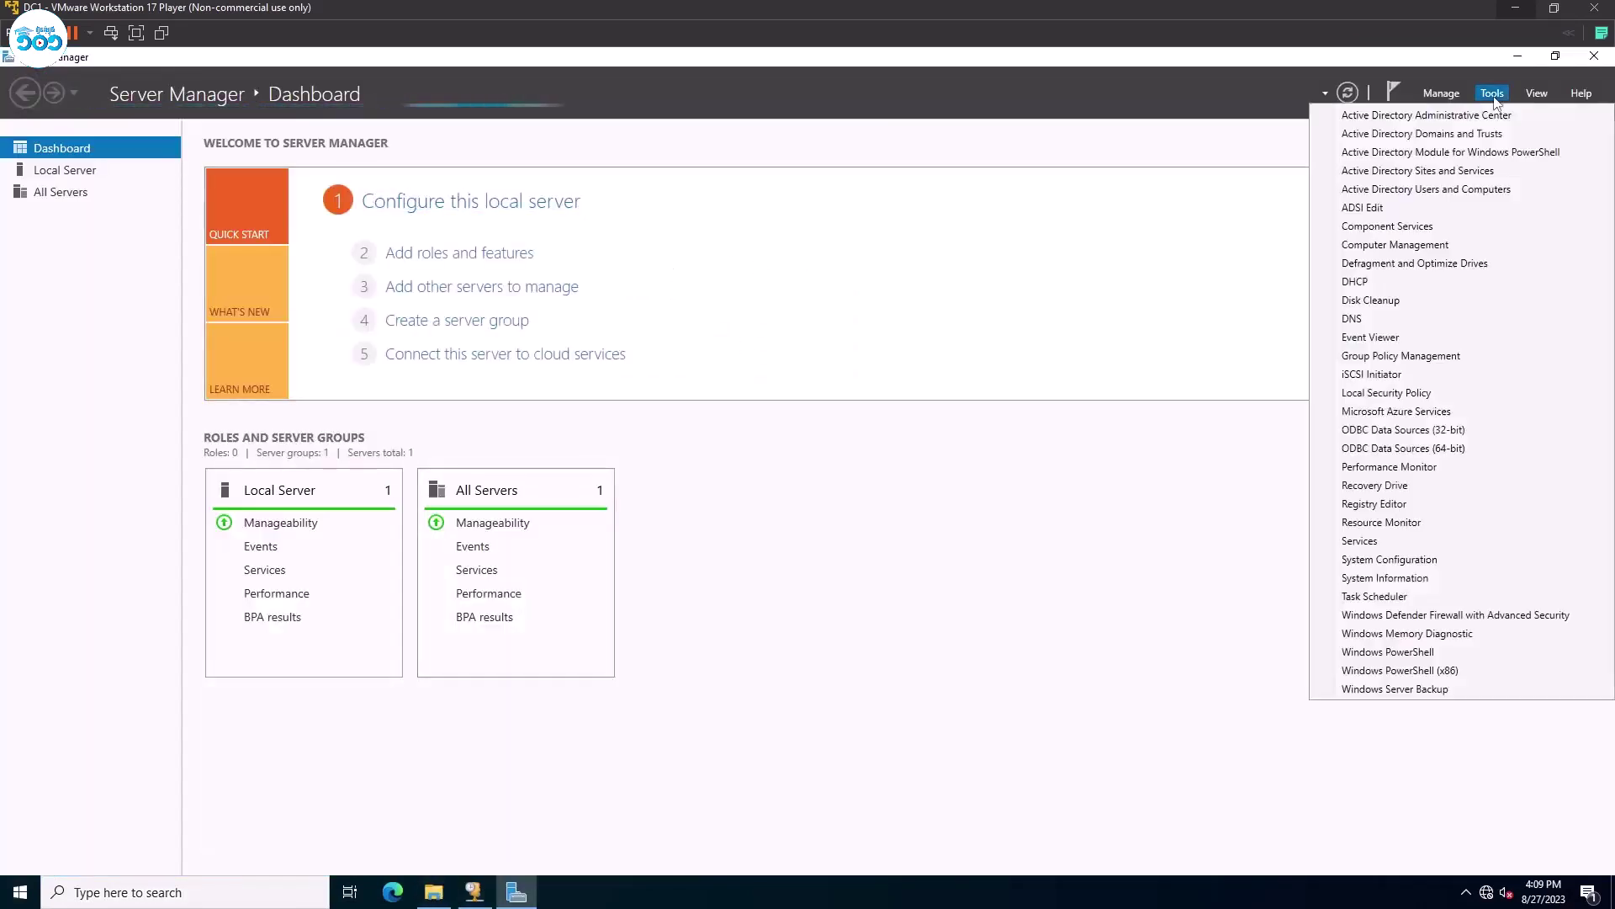
click(1466, 192)
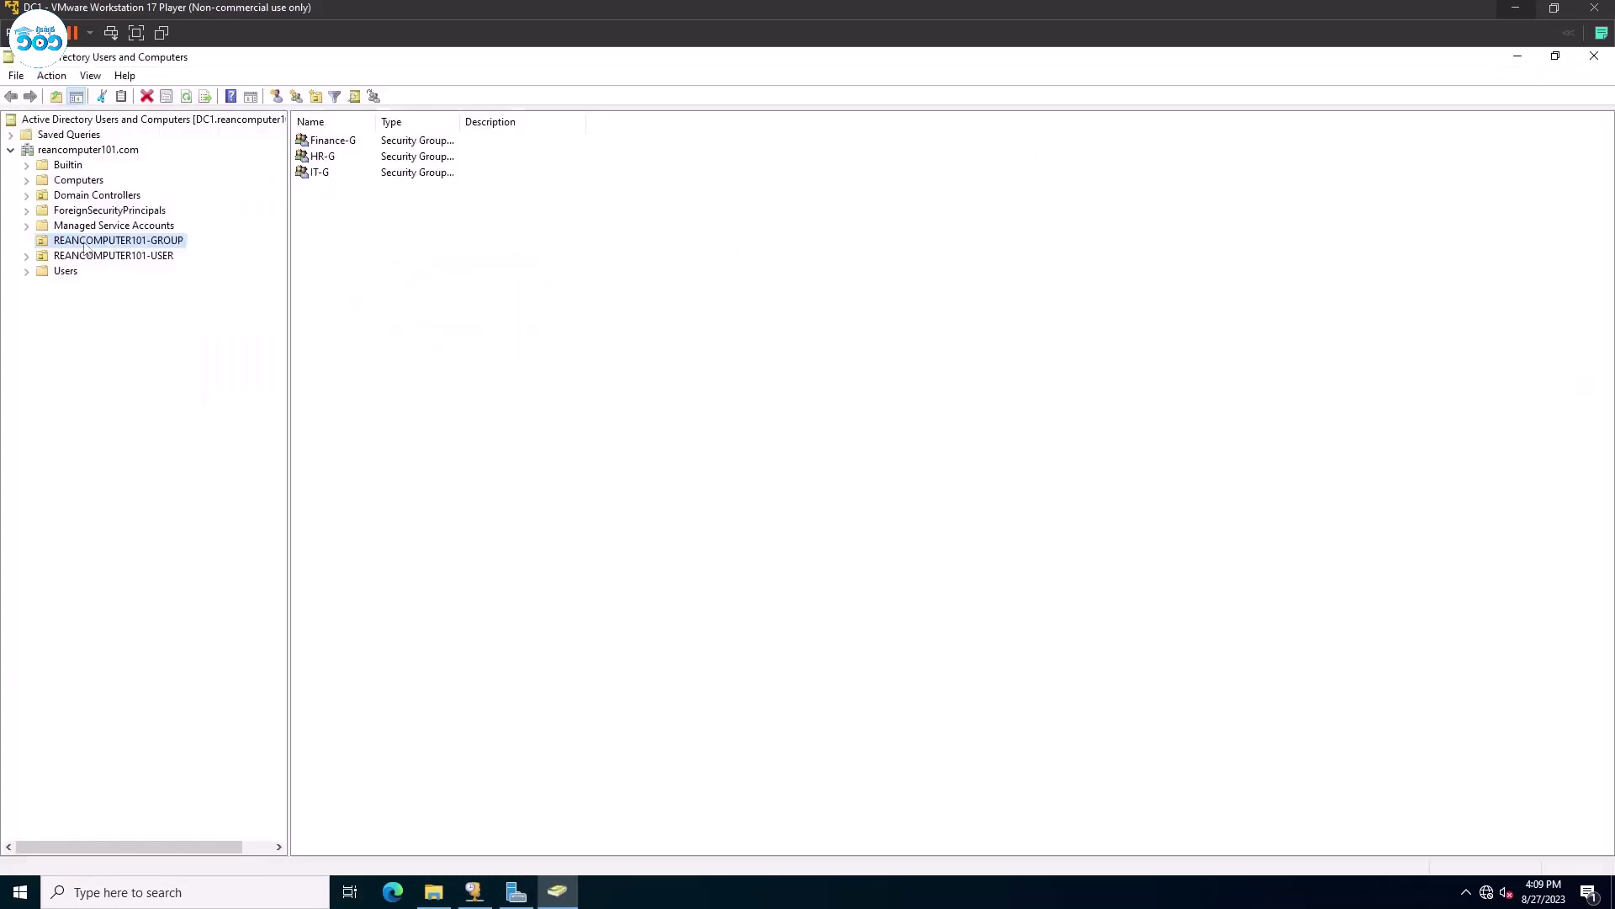
click(84, 254)
click(26, 256)
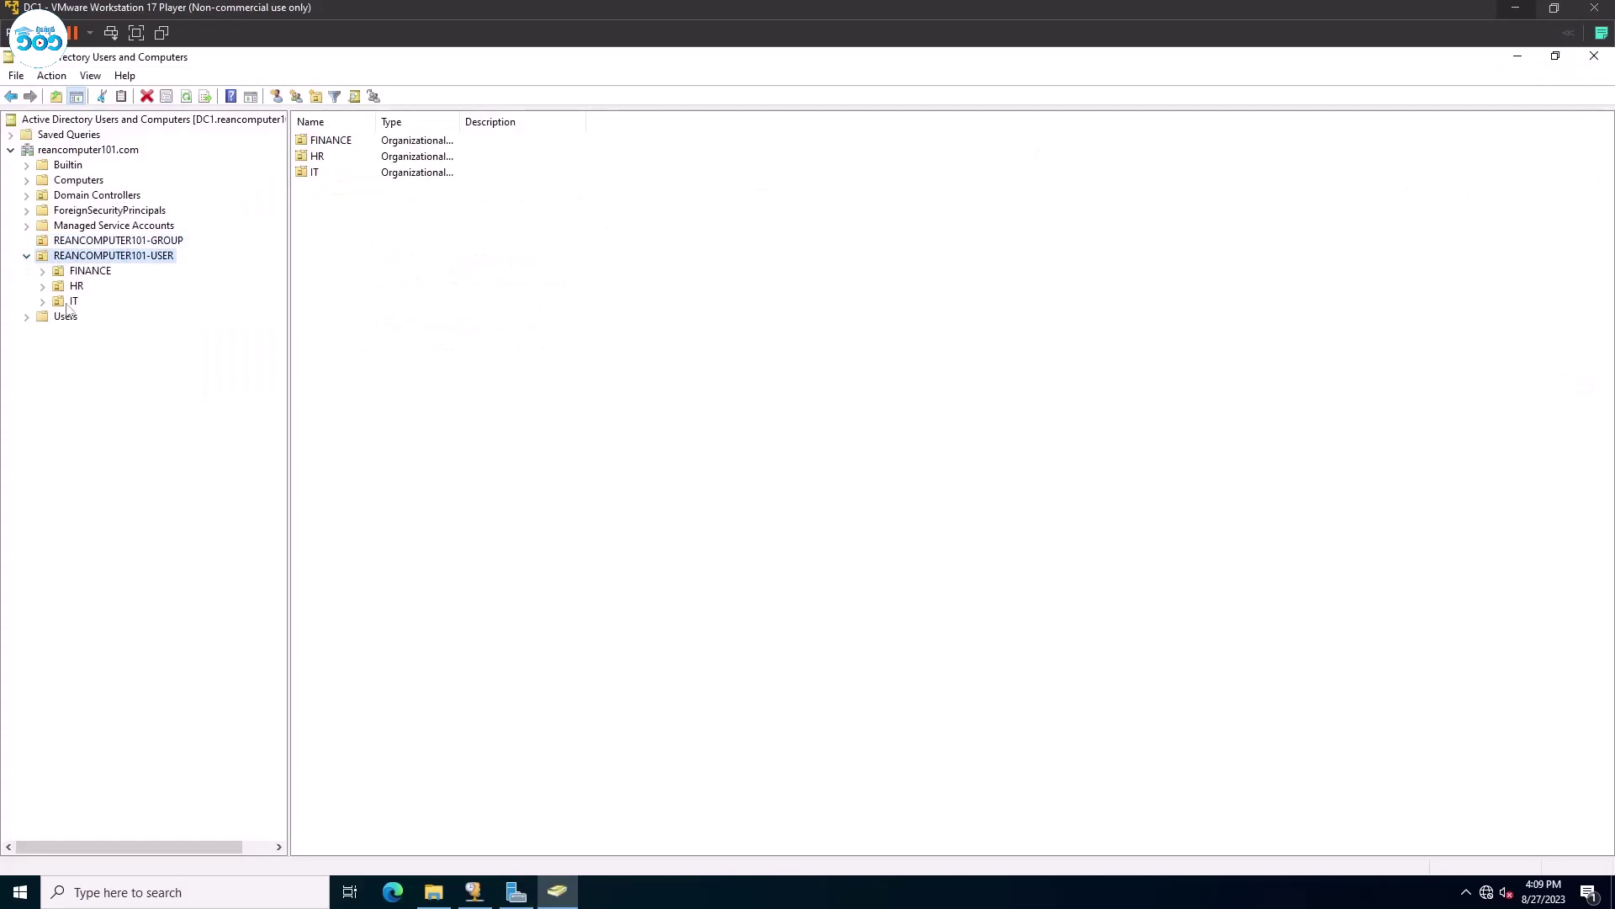
click(67, 302)
click(77, 287)
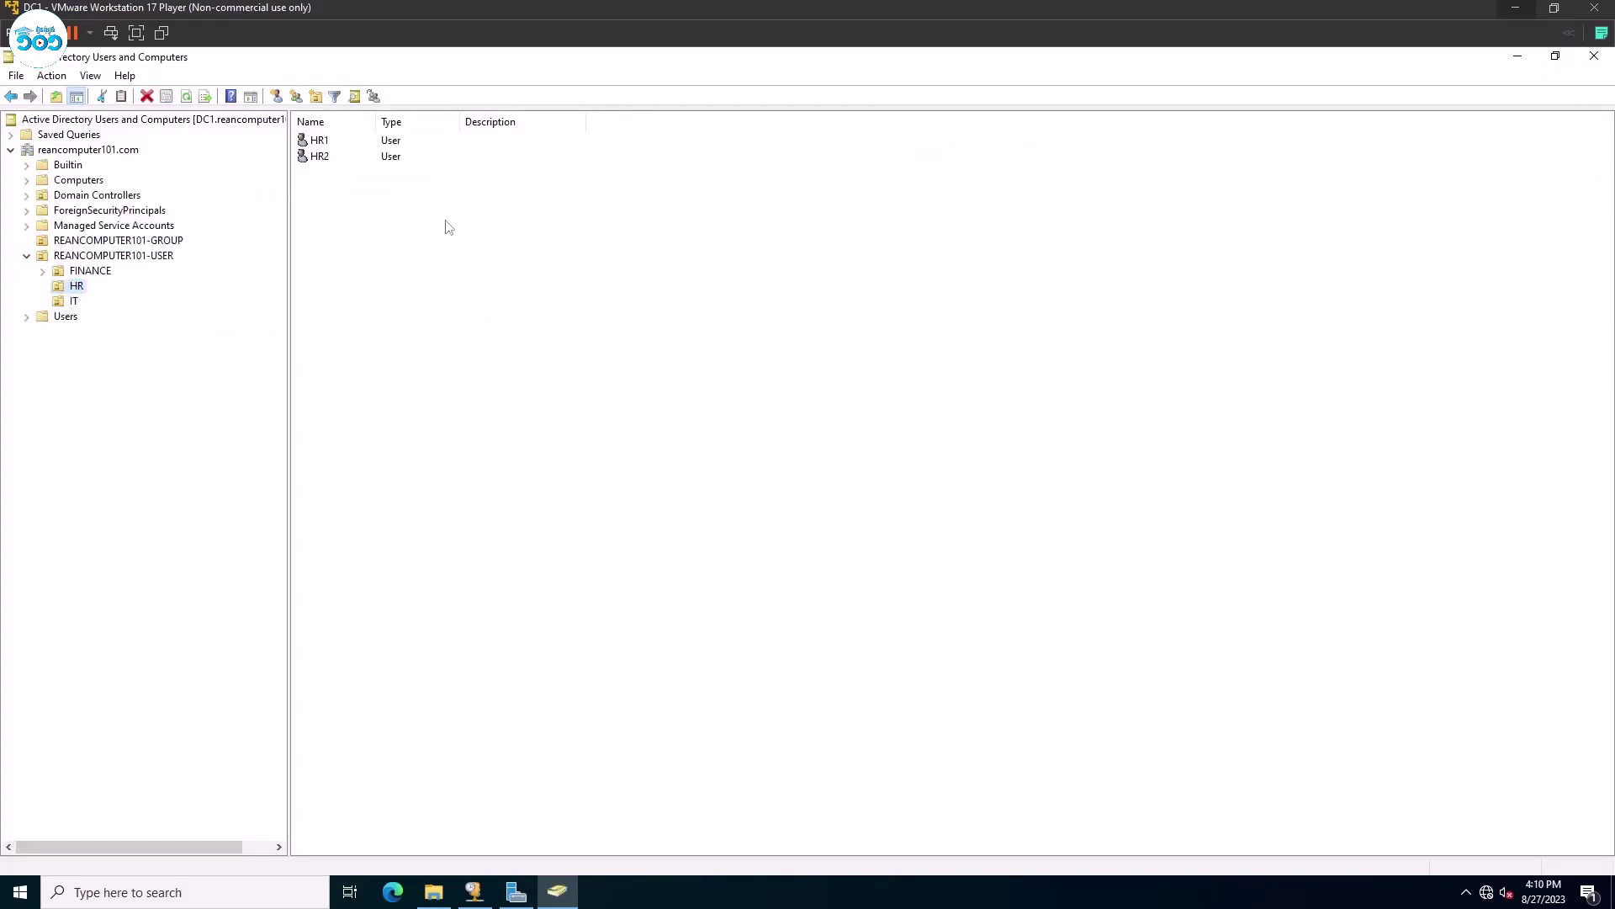
drag(340, 206, 309, 134)
click(450, 286)
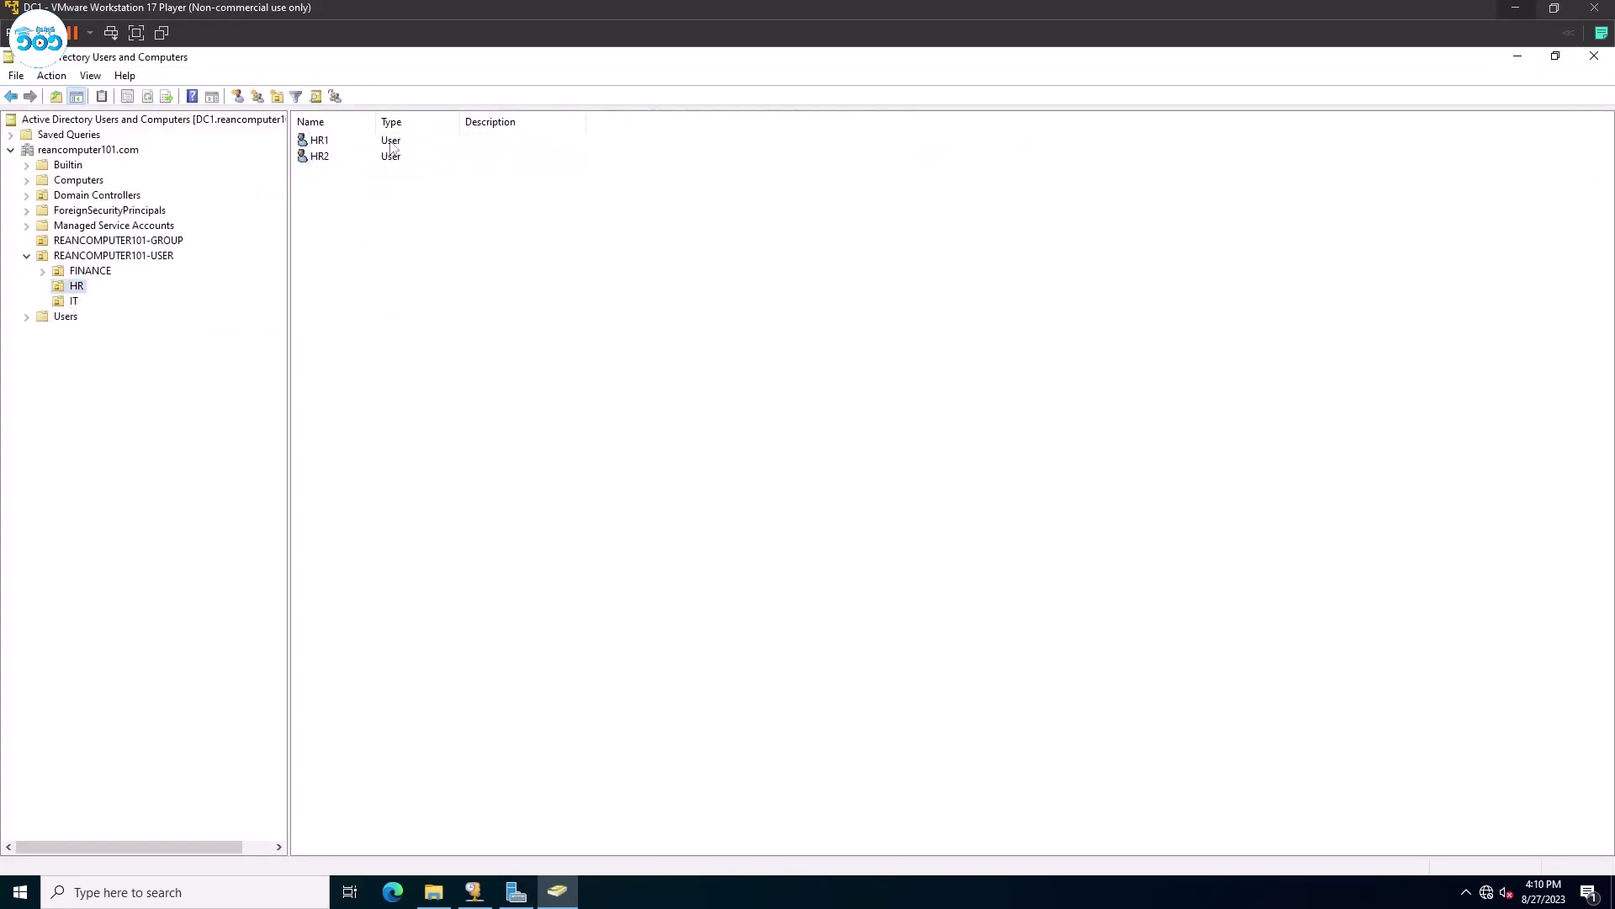
Check that HR-G's Members list holds HR1 and HR2, then close it and minimize the console.
click(81, 243)
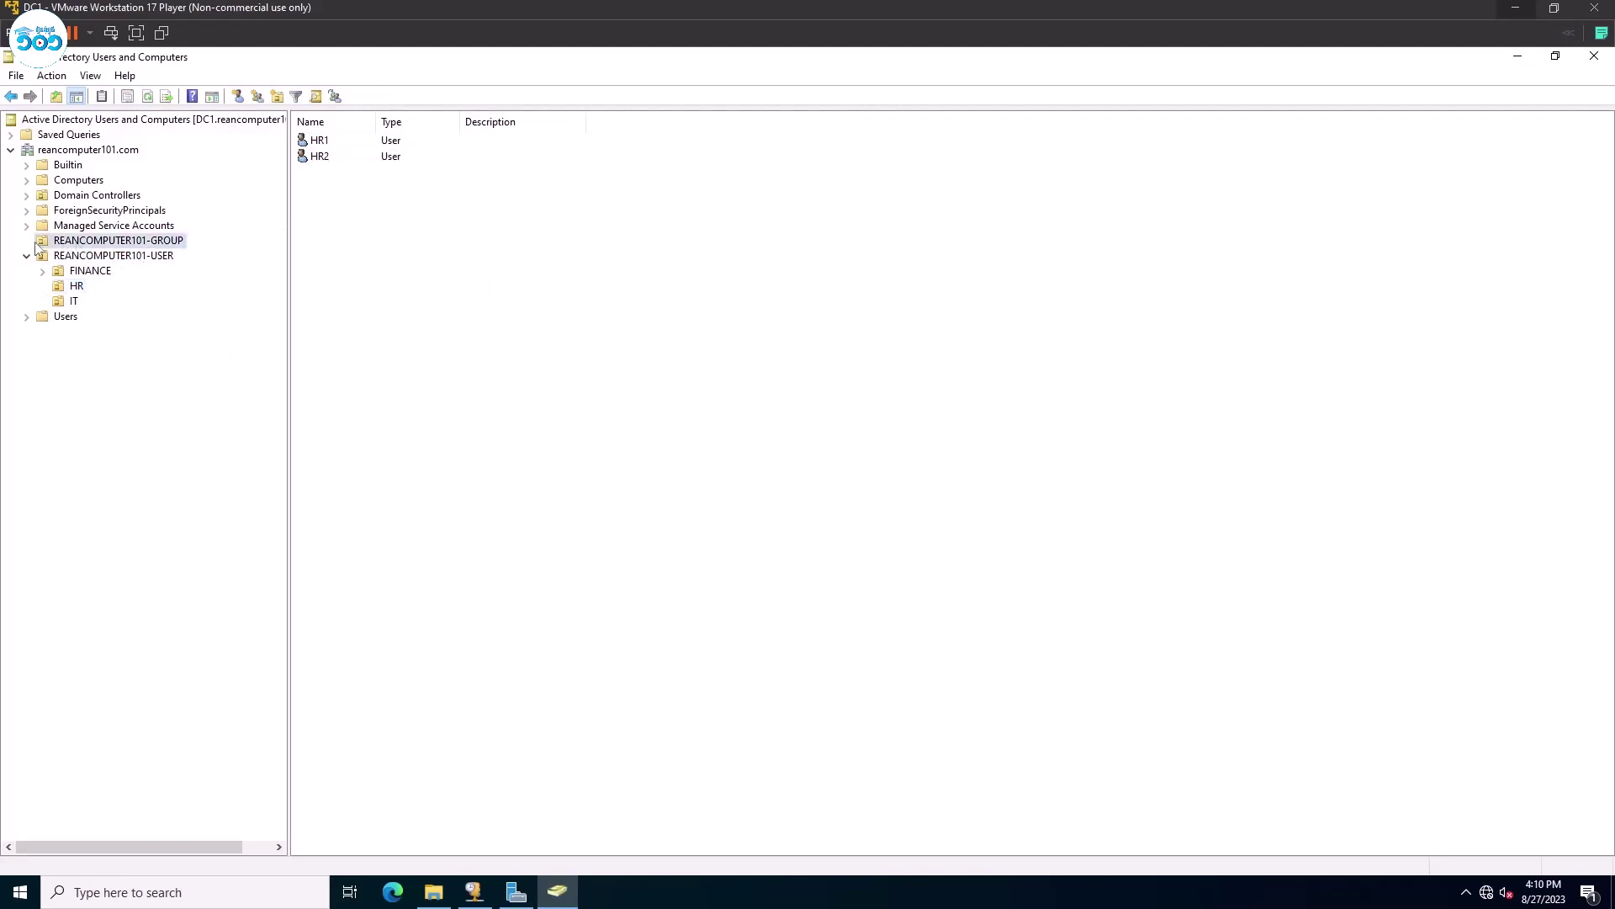
double_click(324, 159)
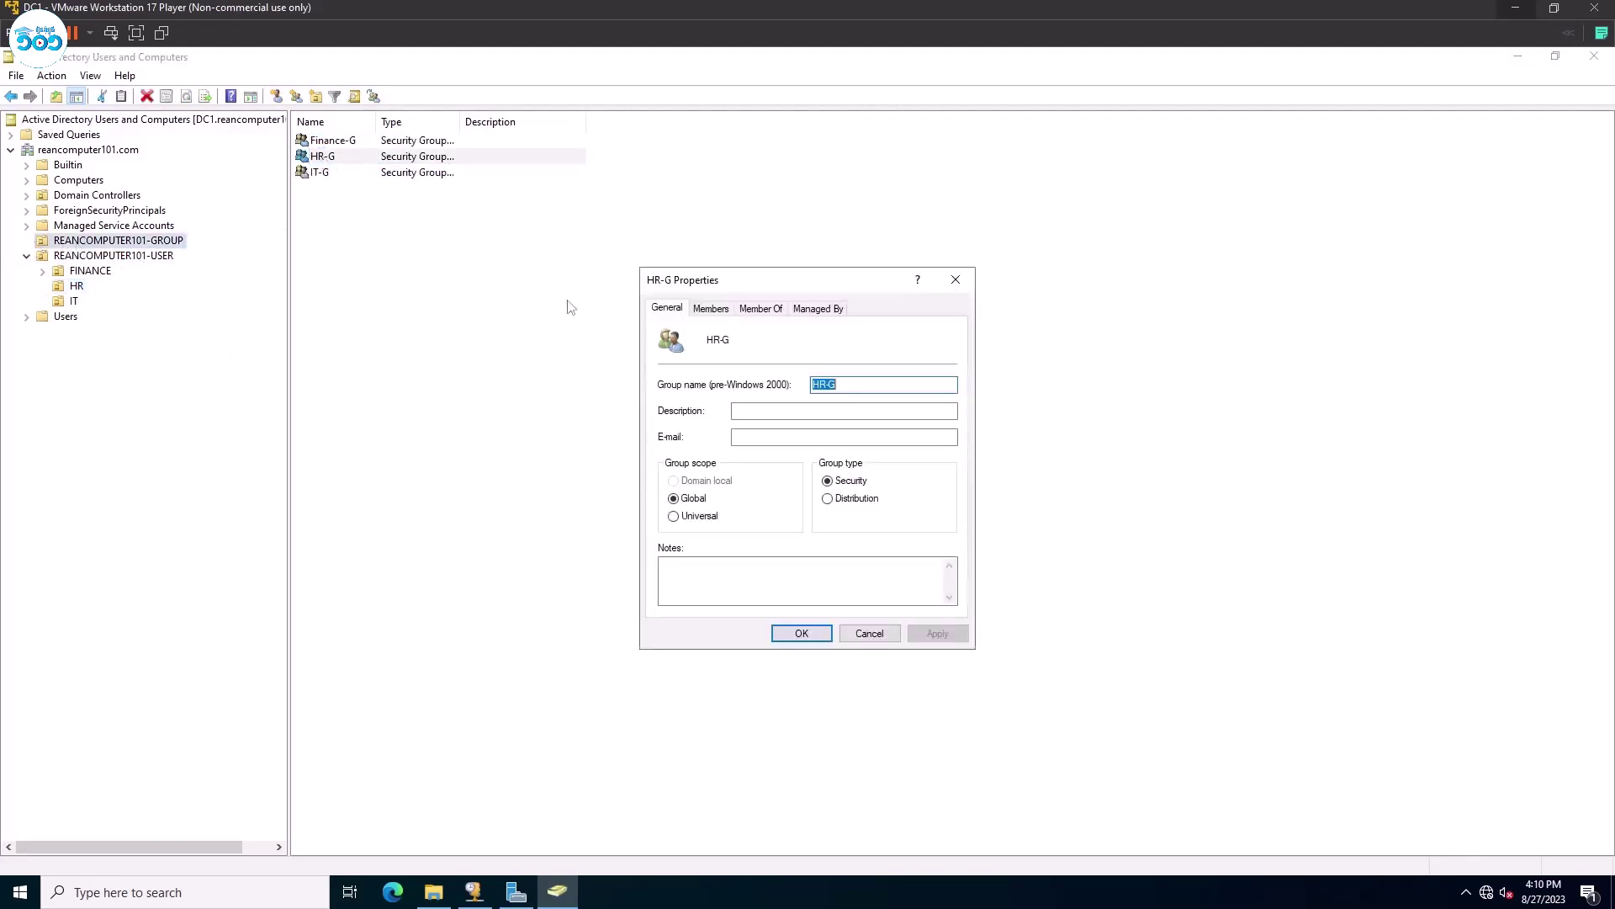
click(725, 308)
drag(699, 417, 696, 370)
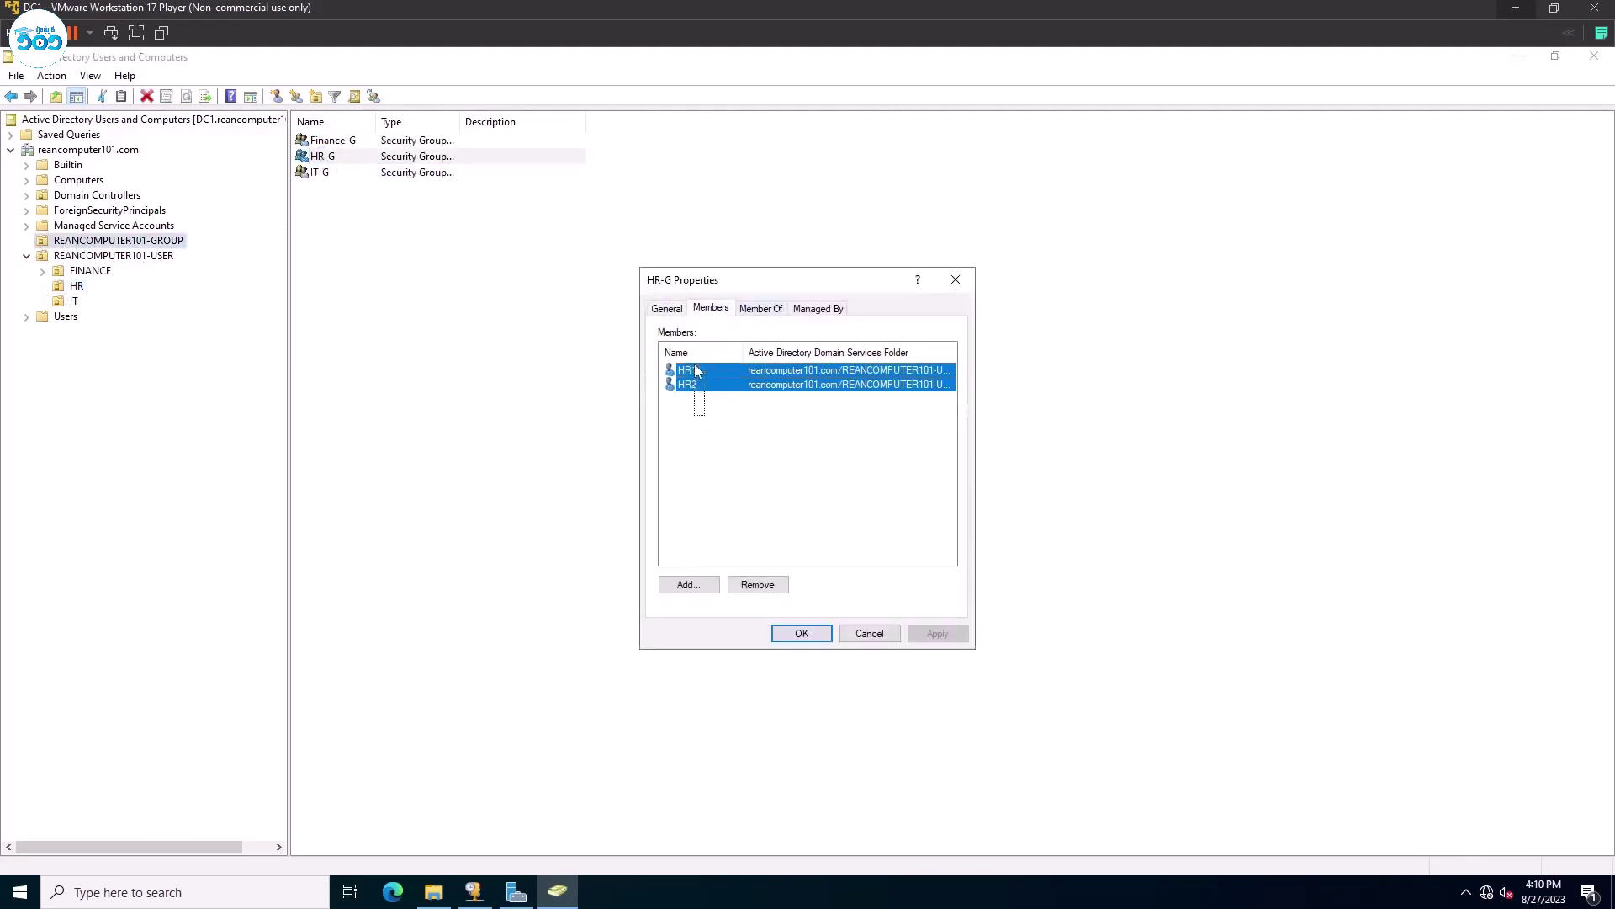
click(828, 632)
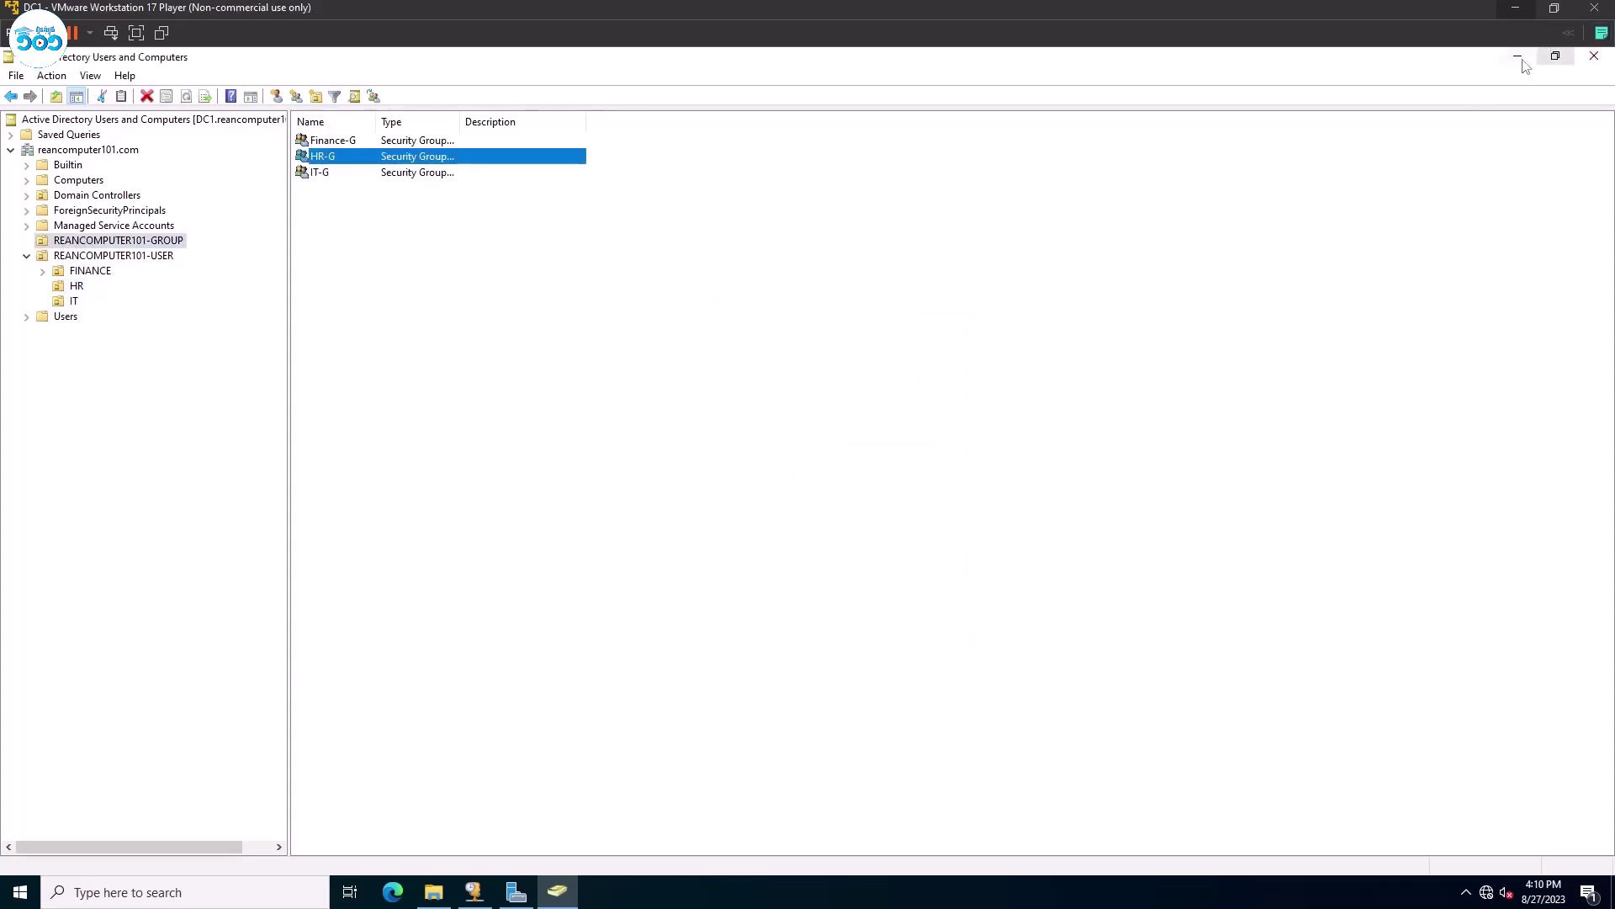
click(1517, 56)
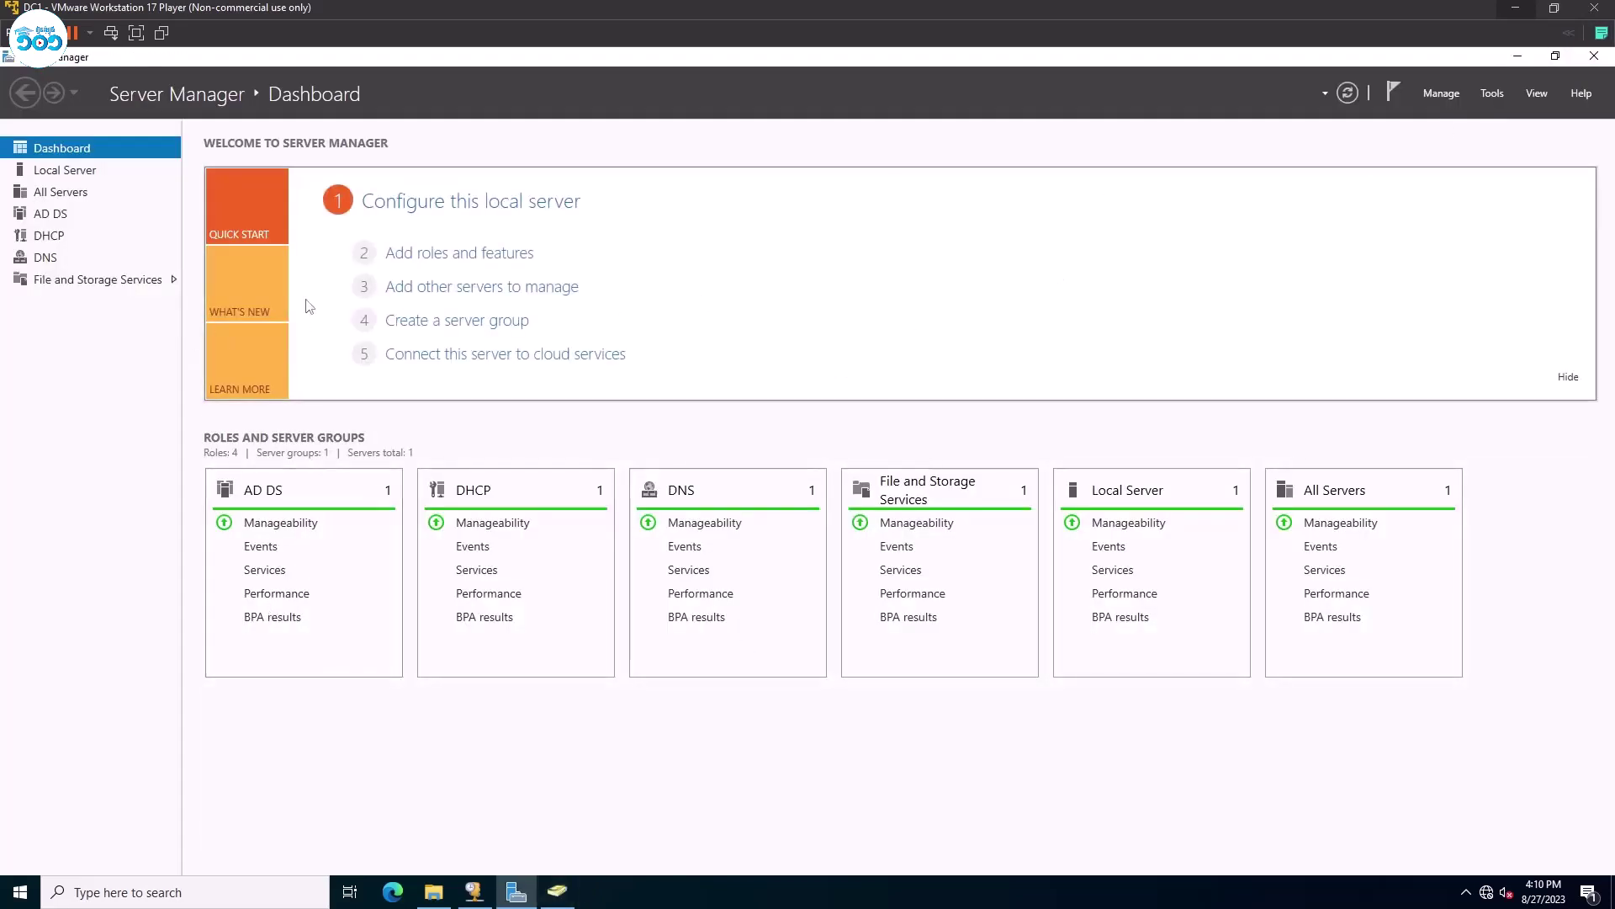
Start a New Share Wizard from File and Storage Services Shares using the SMB Share – Quick profile.
click(89, 280)
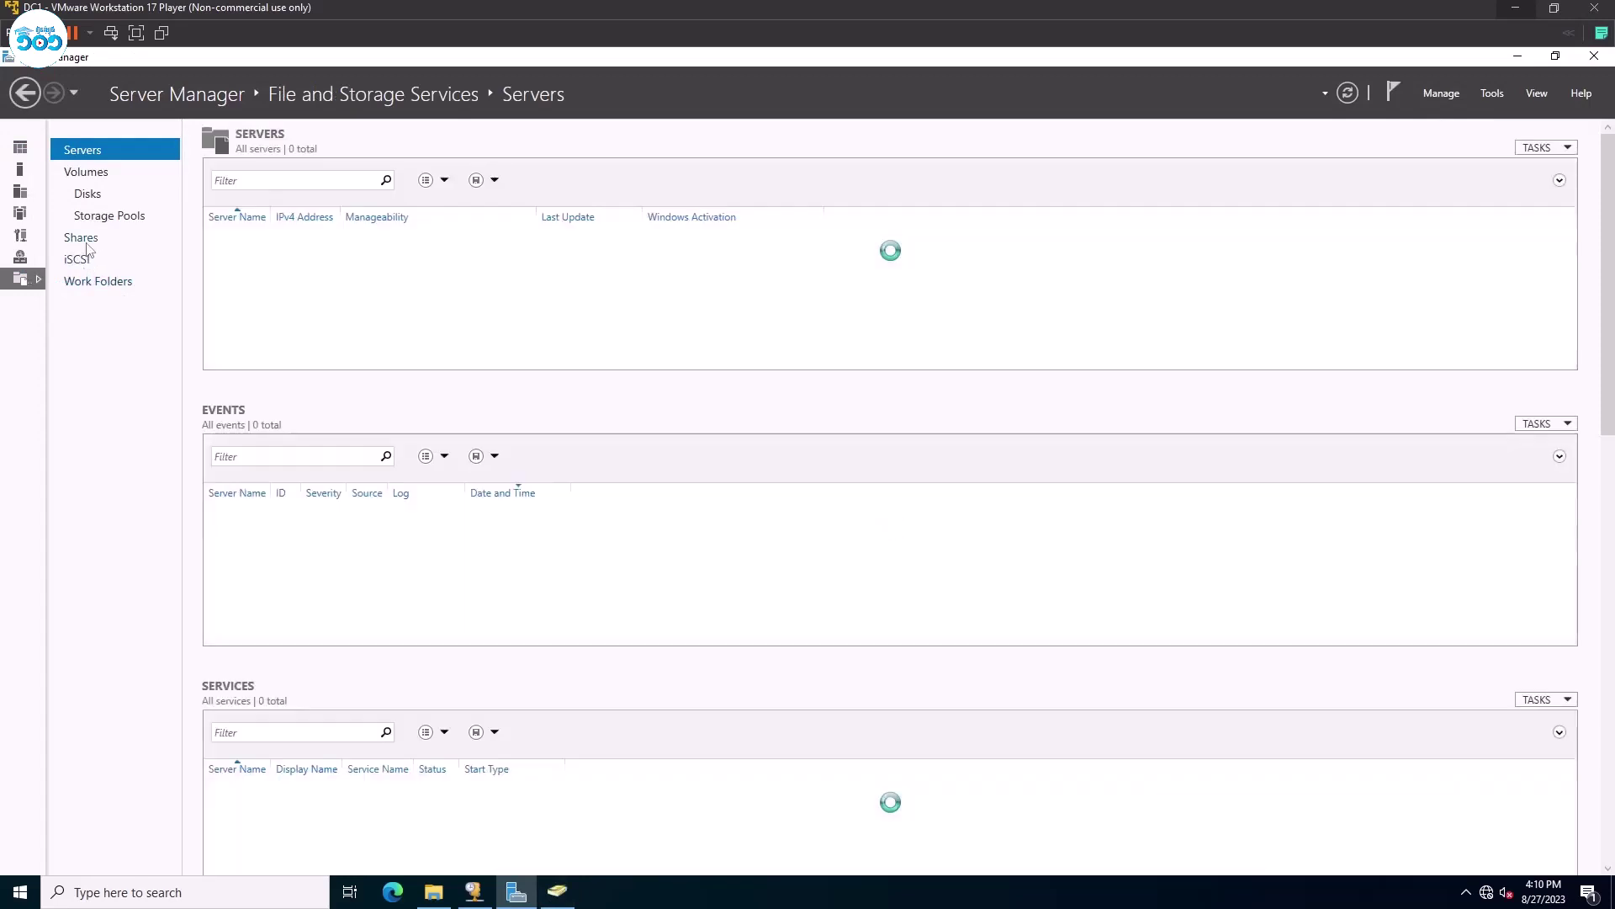
click(86, 242)
right_click(463, 416)
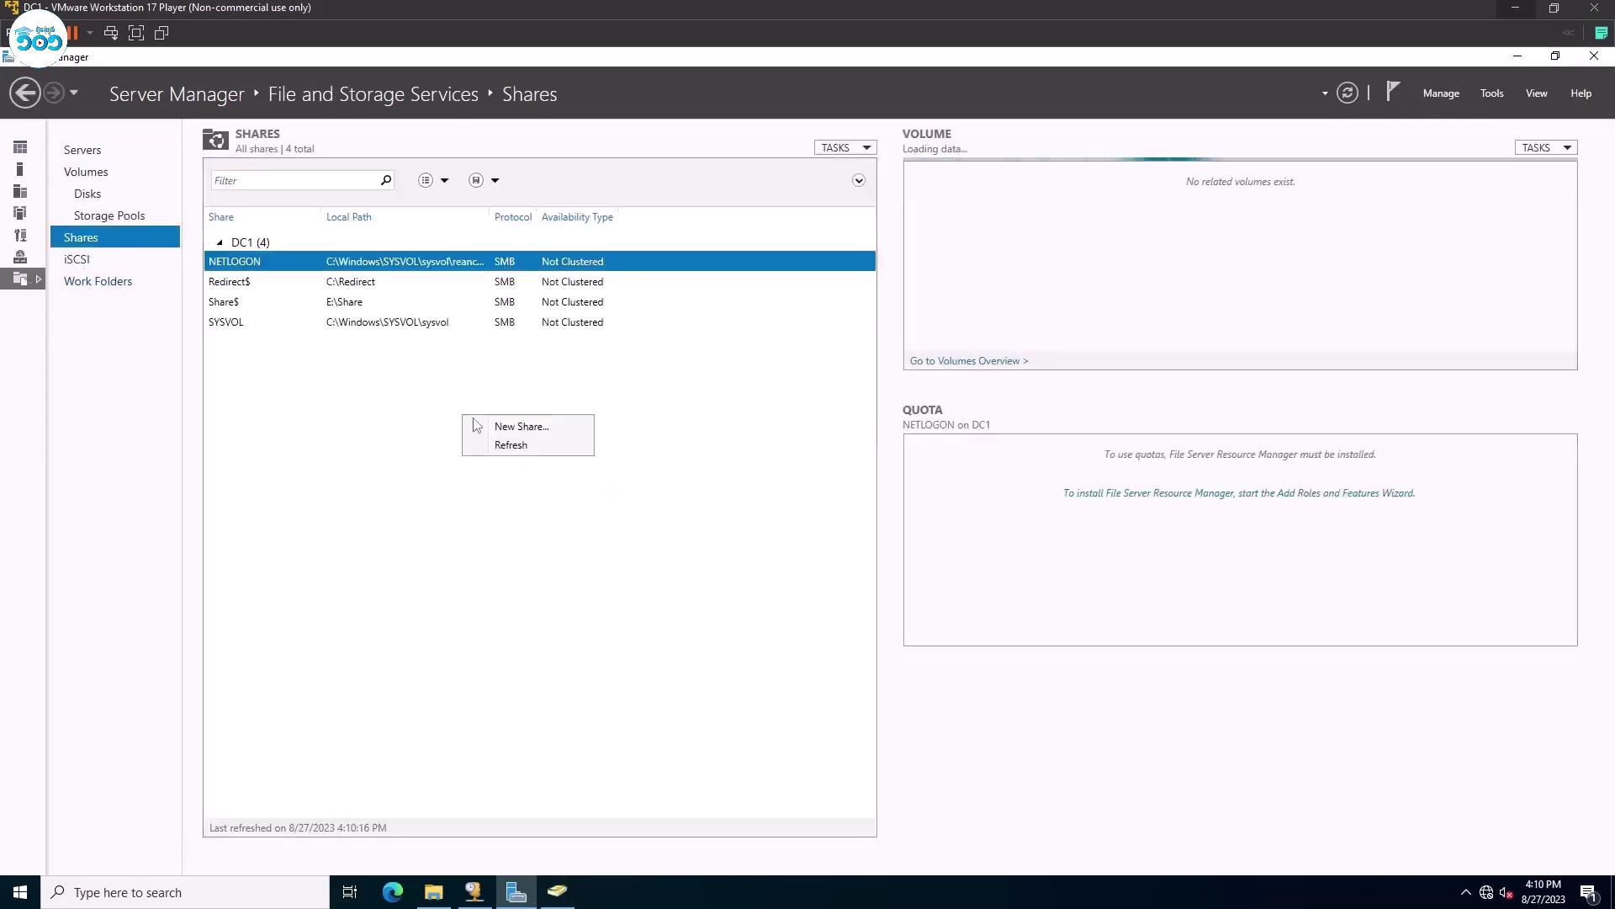
click(492, 428)
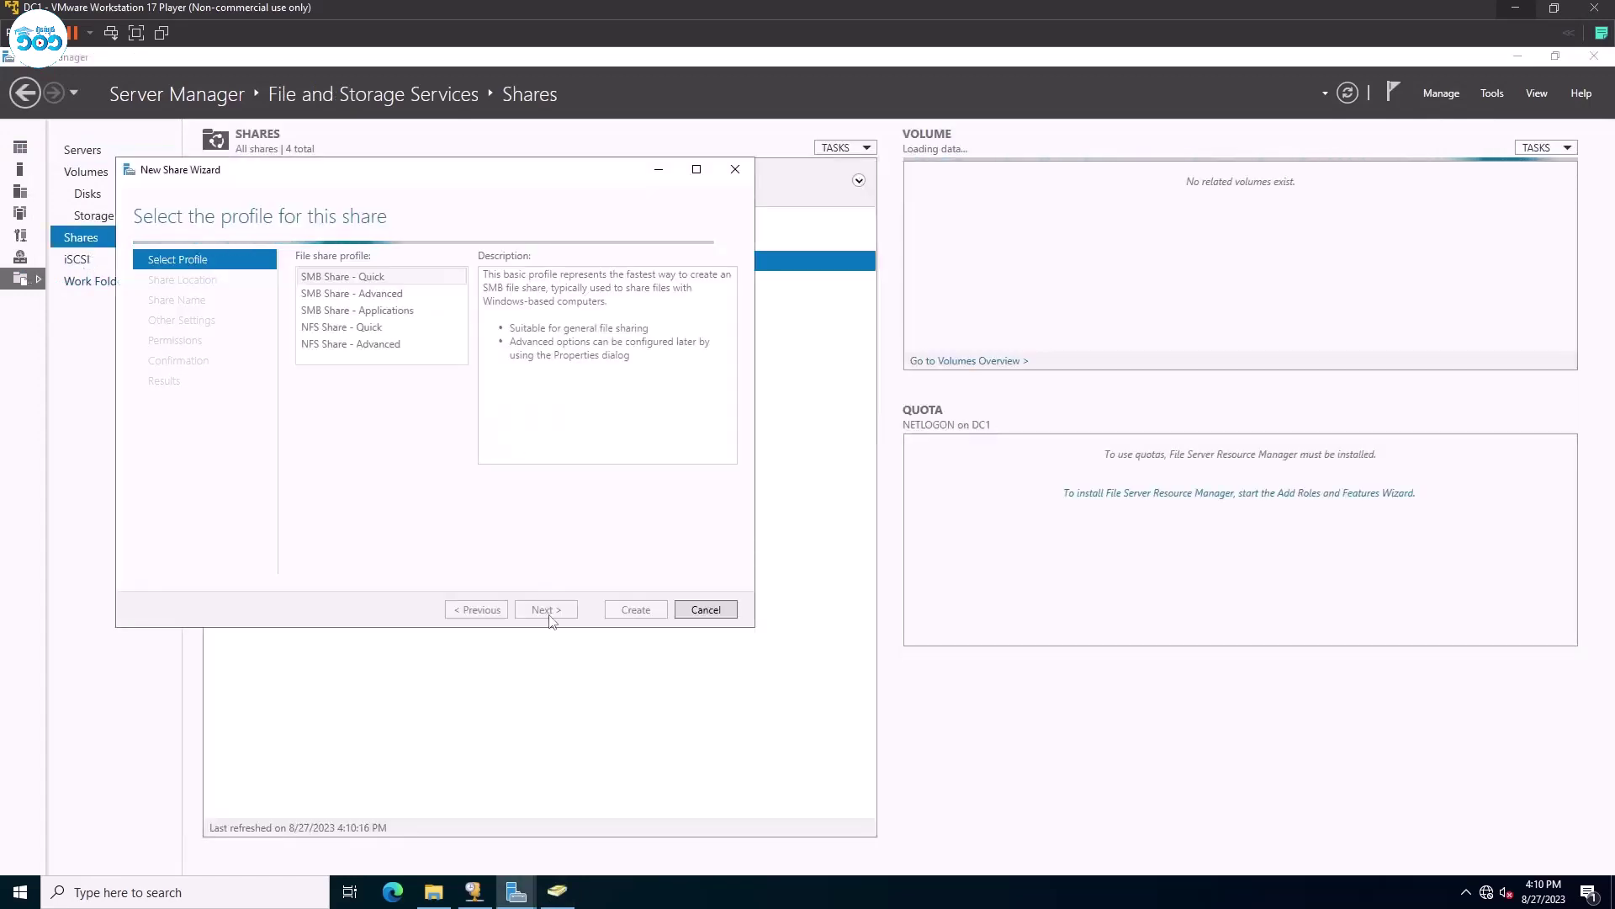
click(549, 614)
Create a new folder HR-Redirect on DATA (E:) and use E:\HR-Redirect as the share path.
click(345, 545)
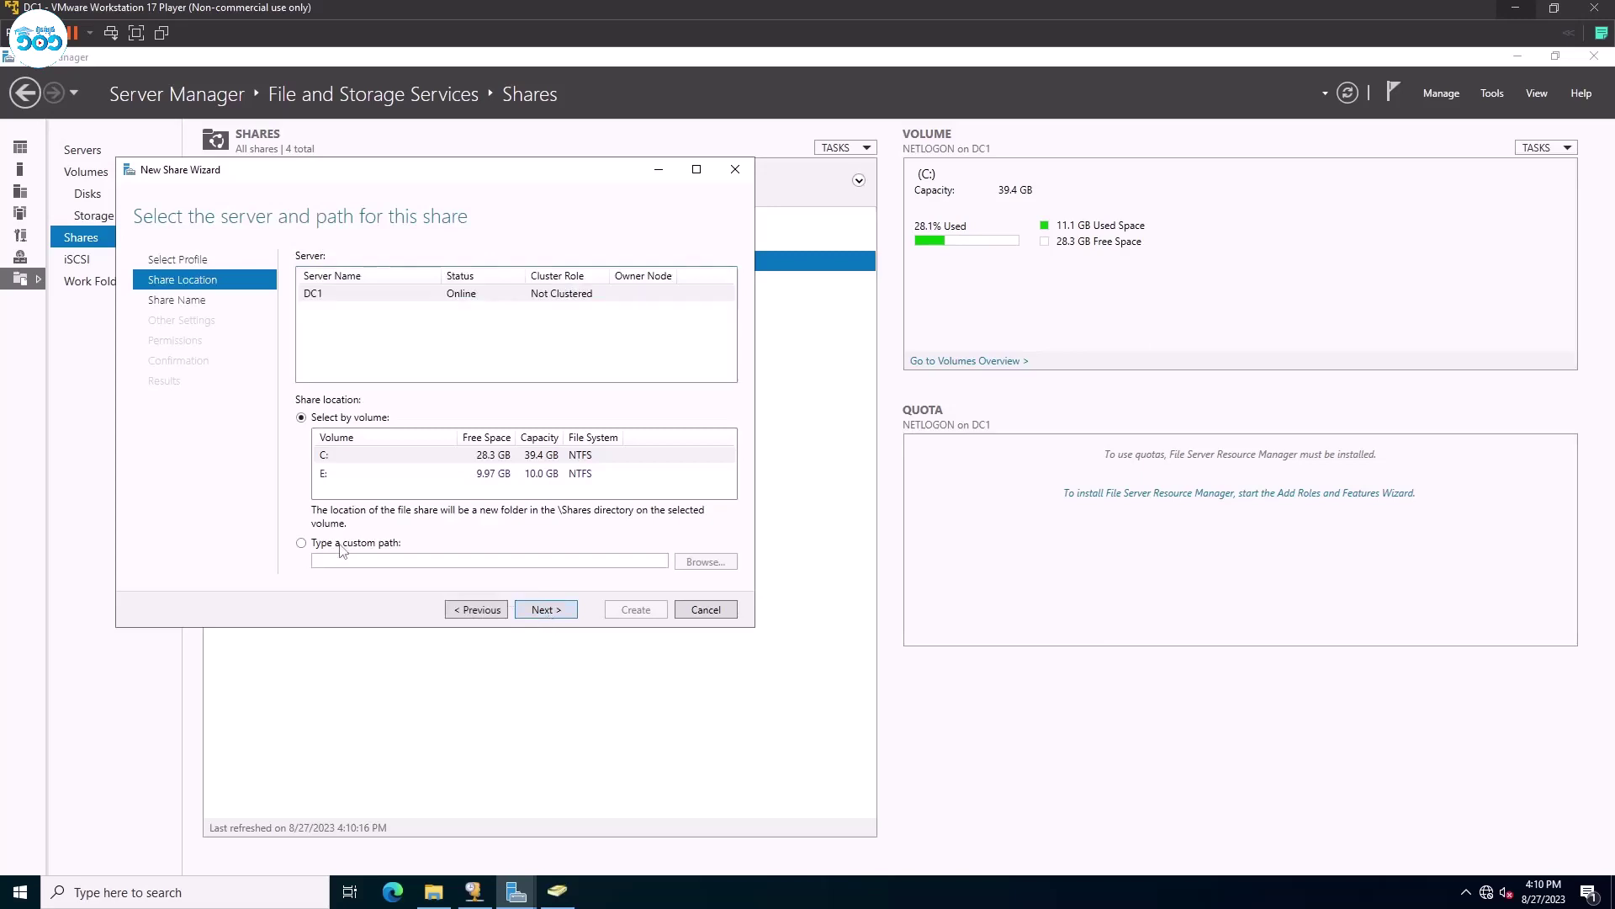
click(705, 562)
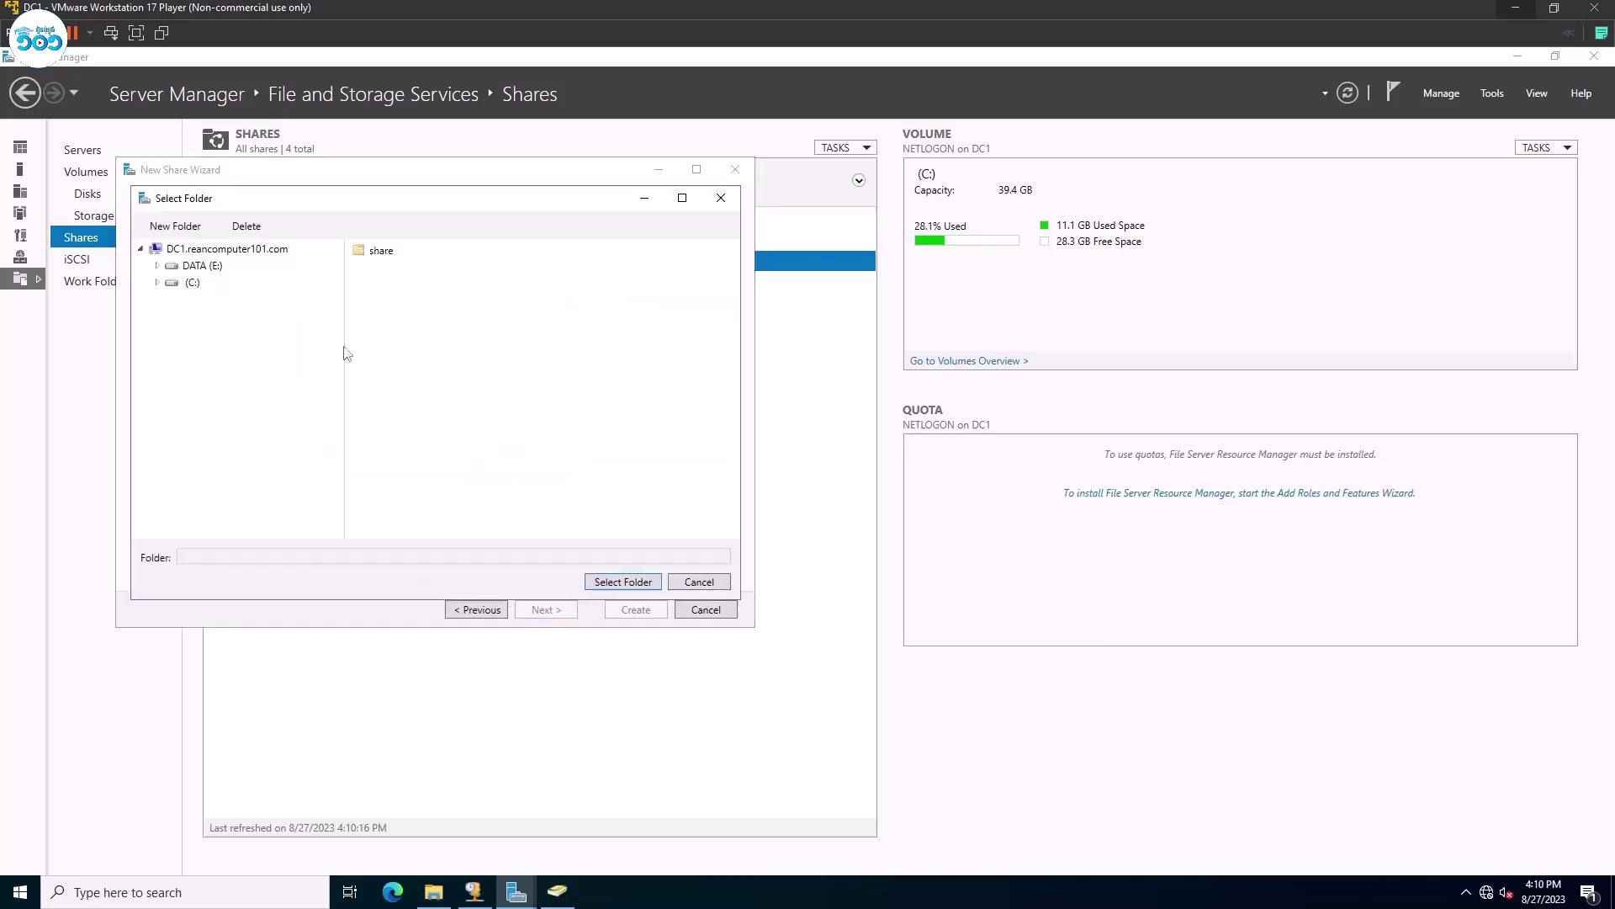
click(202, 266)
click(193, 227)
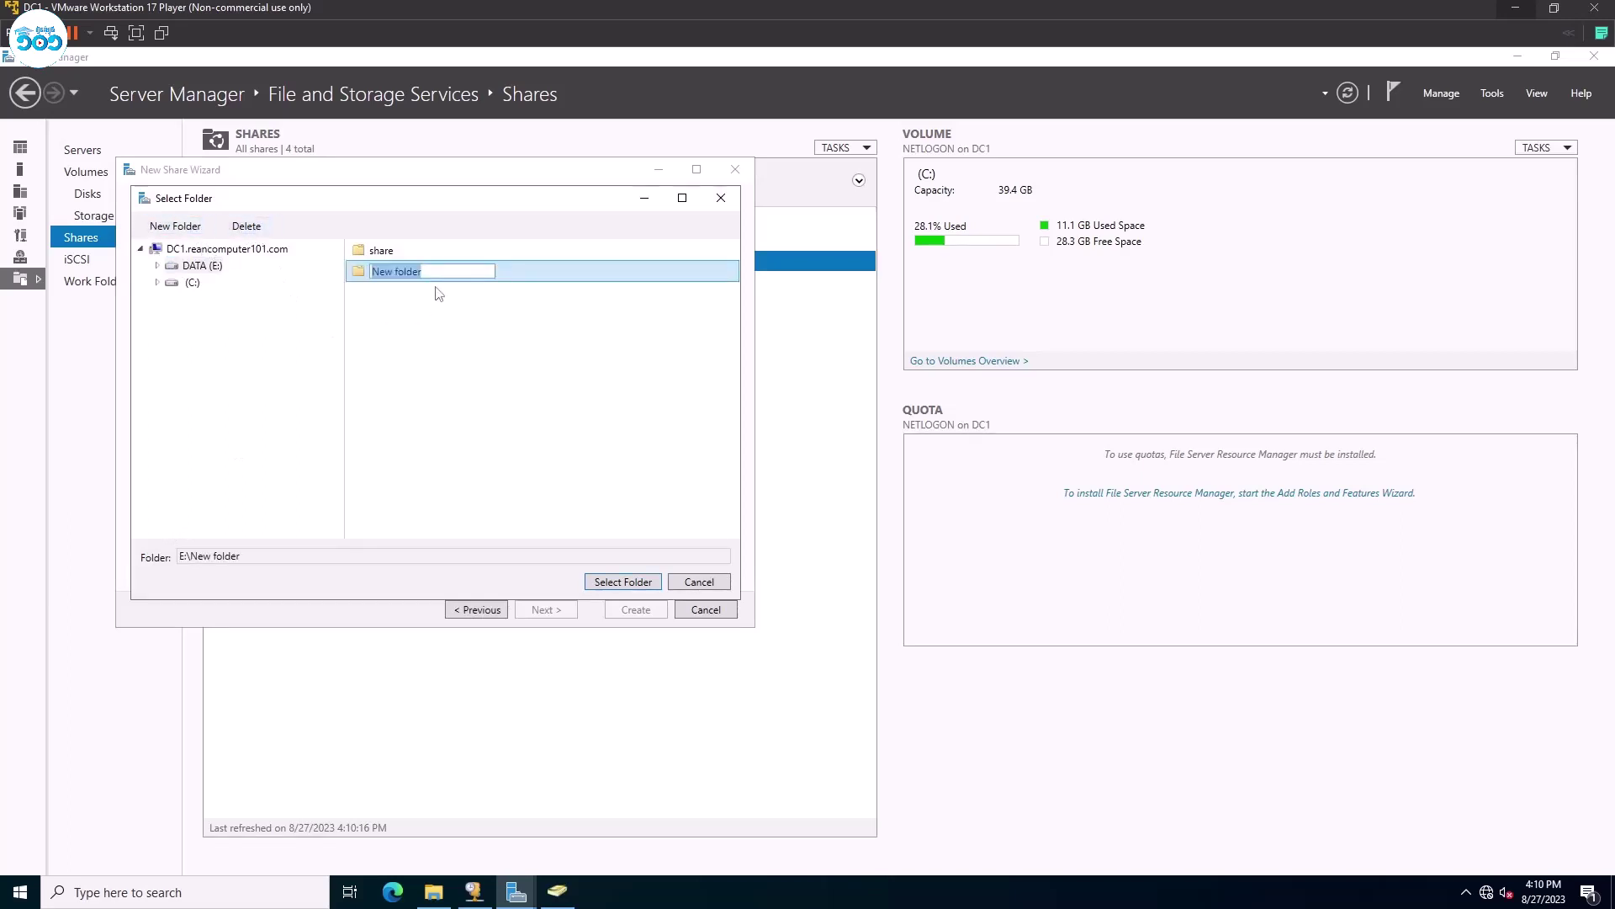
text(HR-Redirect)
key(Return)
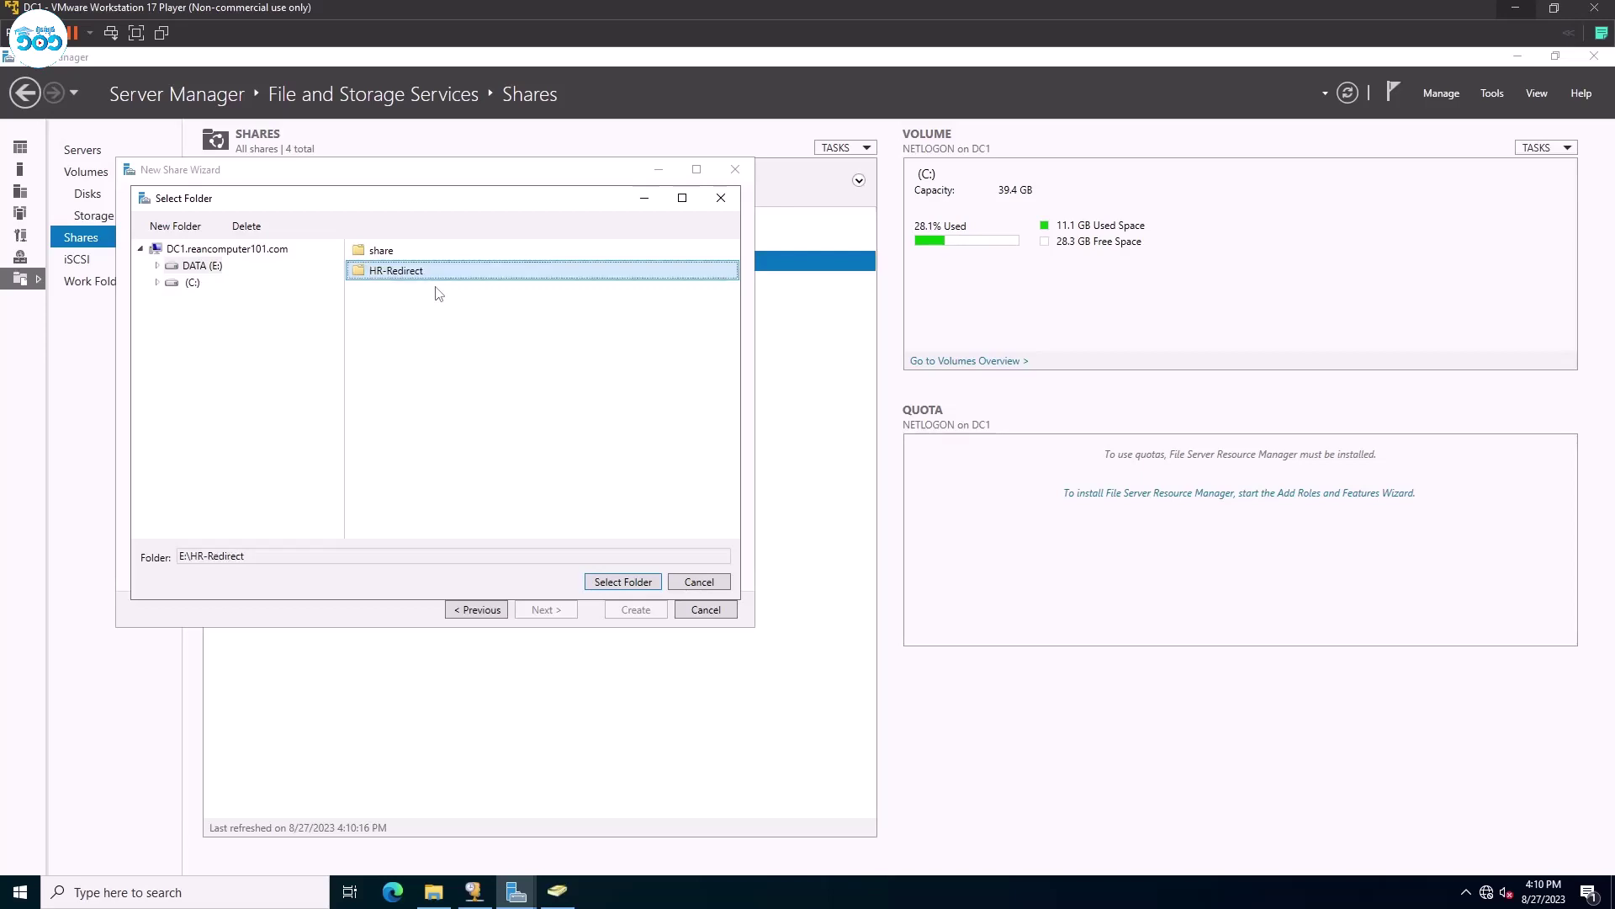
click(612, 584)
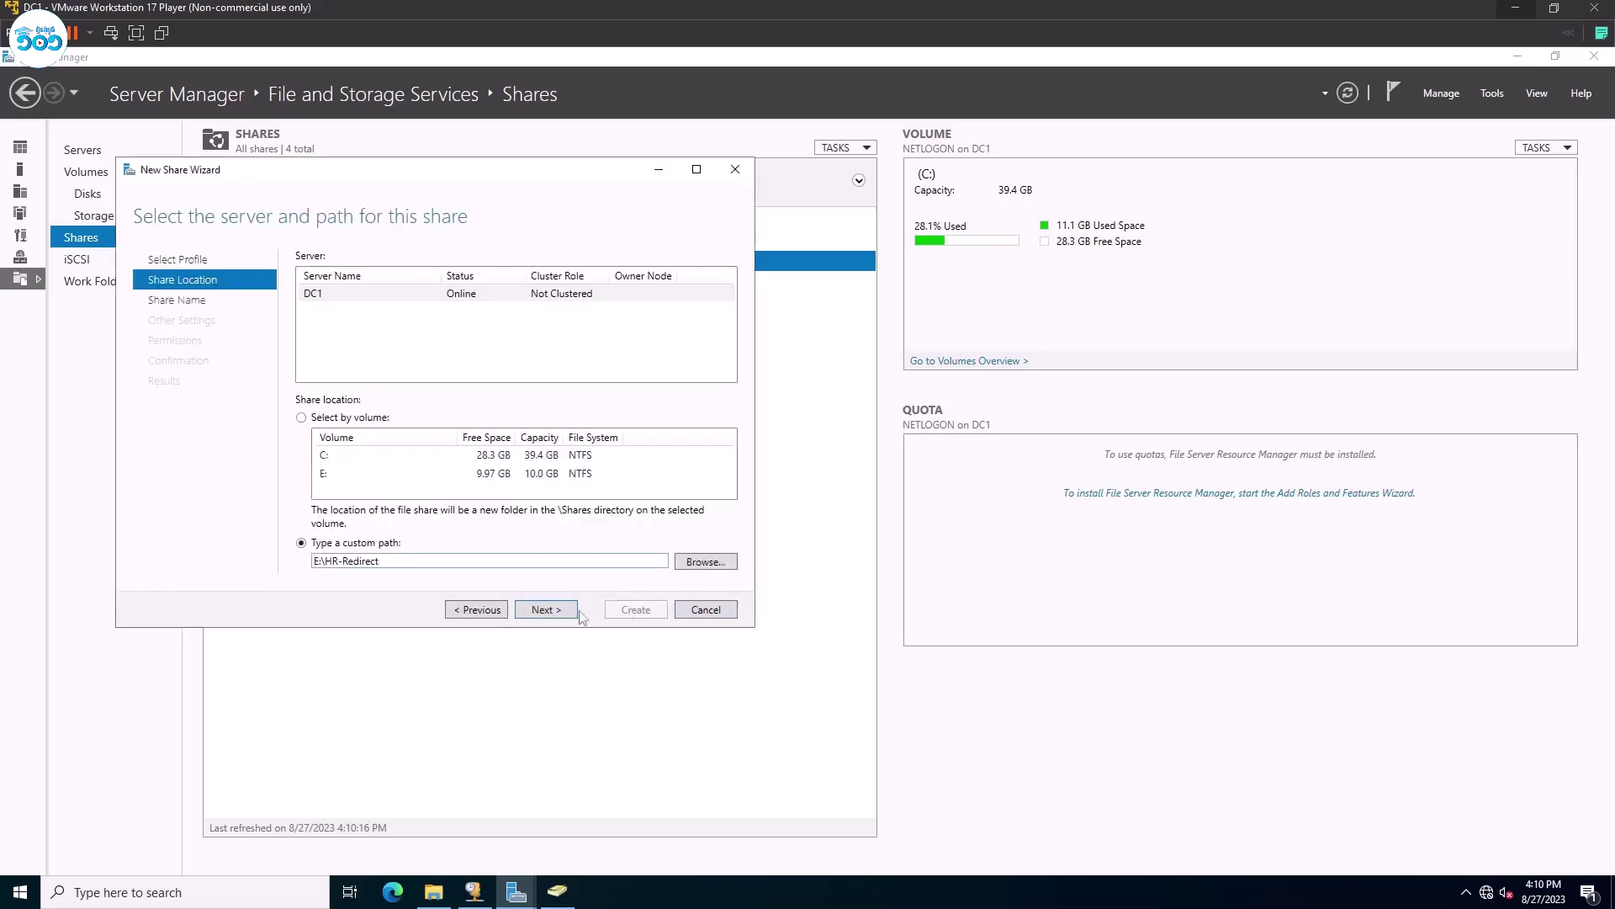
click(547, 610)
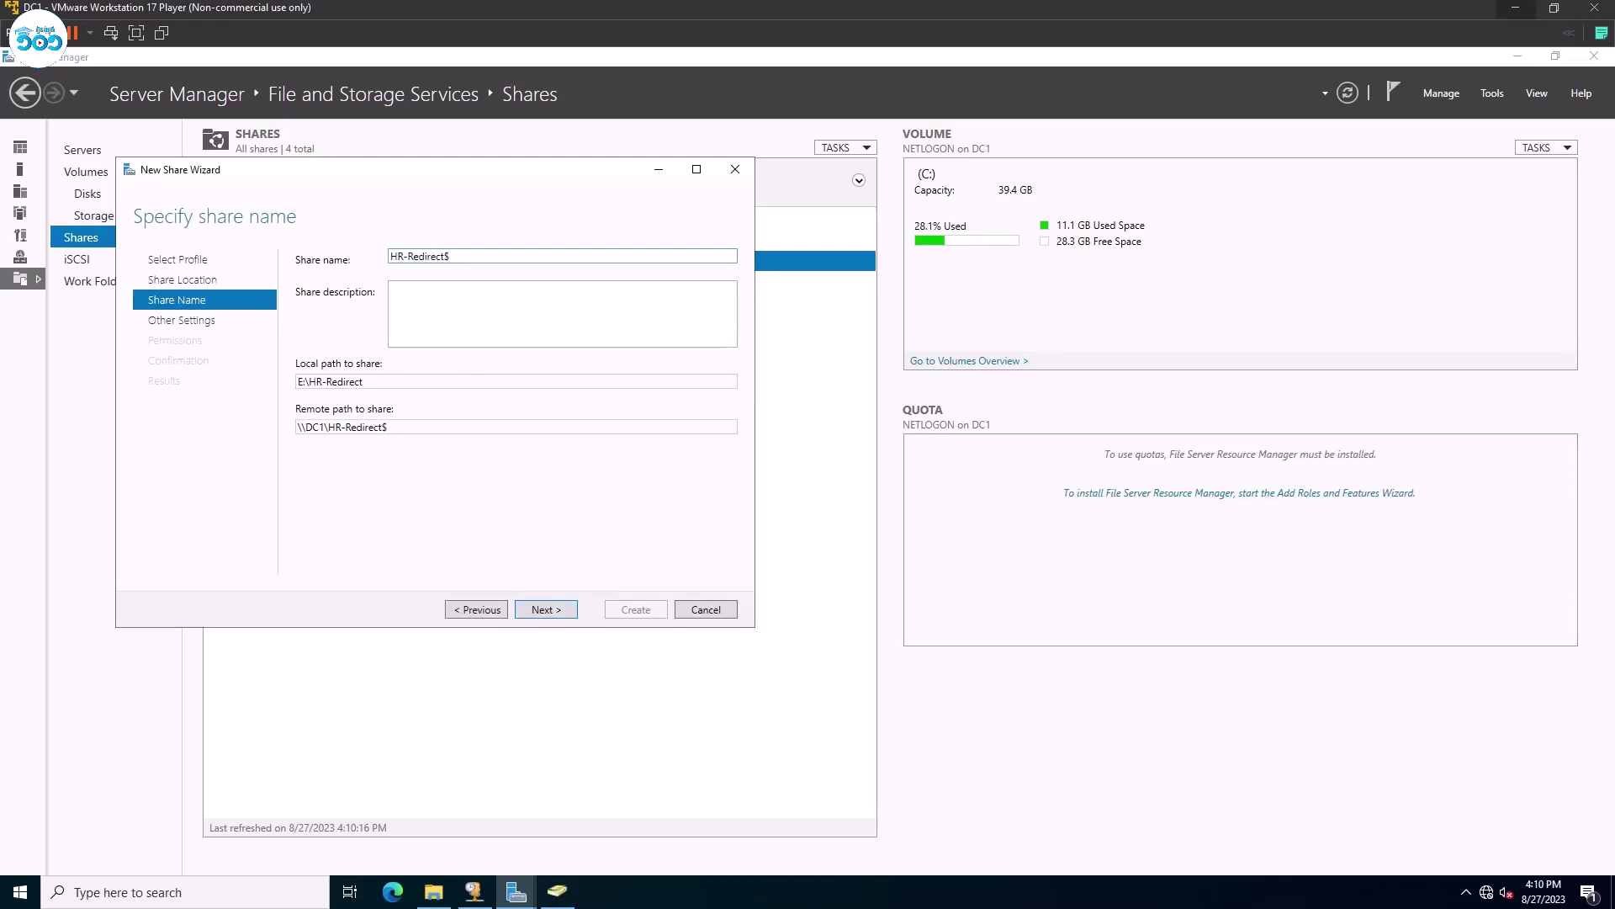
Keep the share name HR-Redirect$ and enable access-based enumeration.
drag(298, 427, 387, 427)
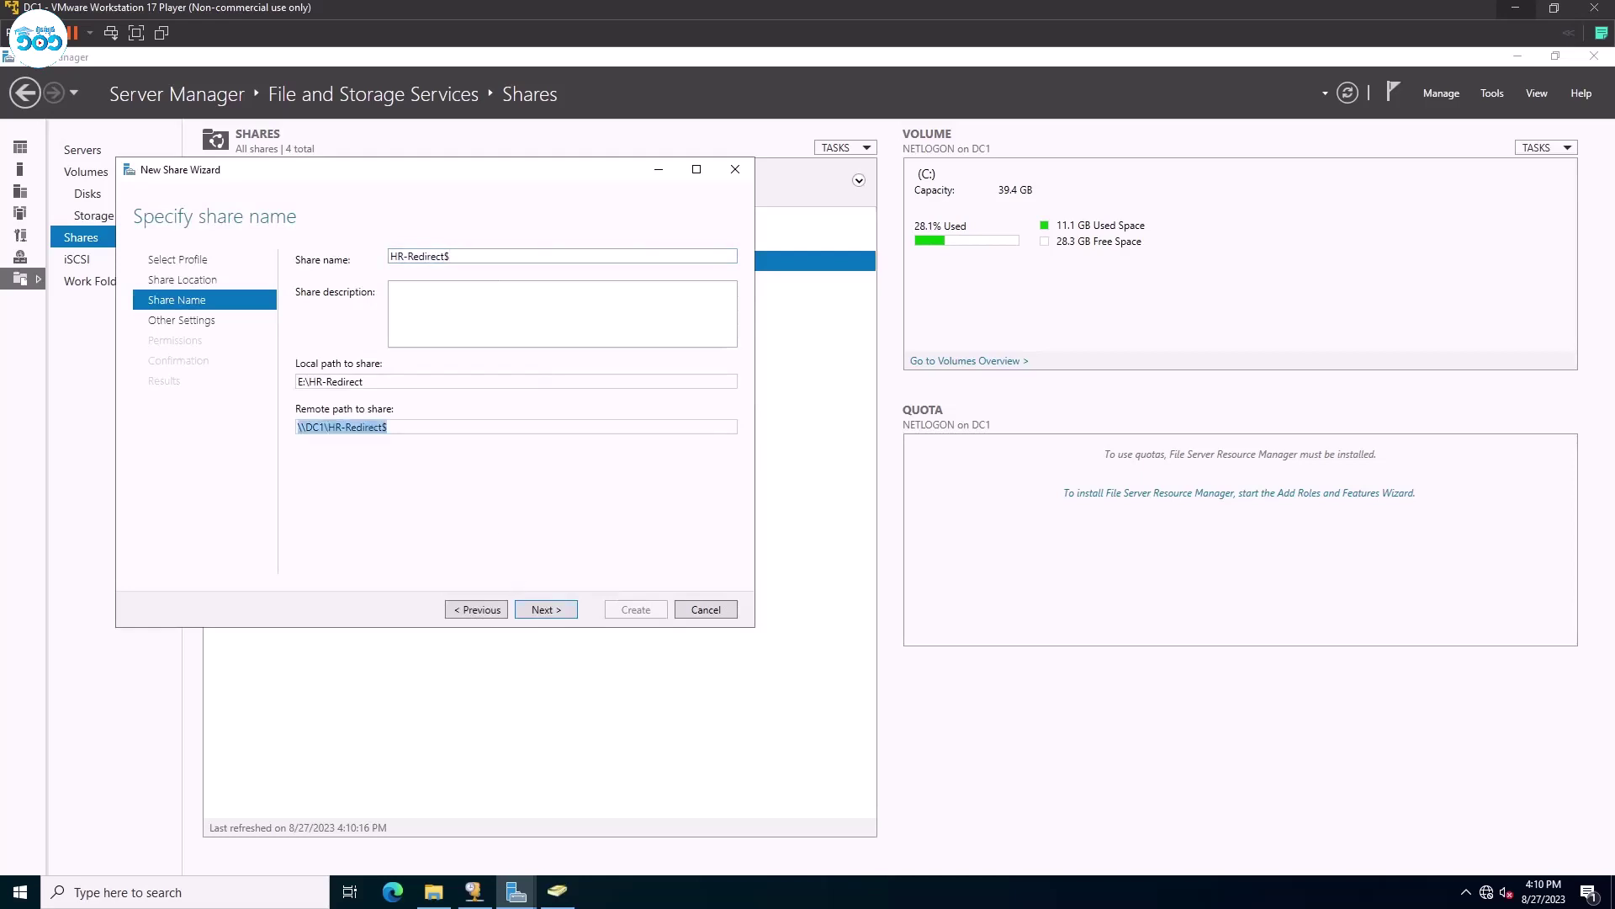
click(547, 607)
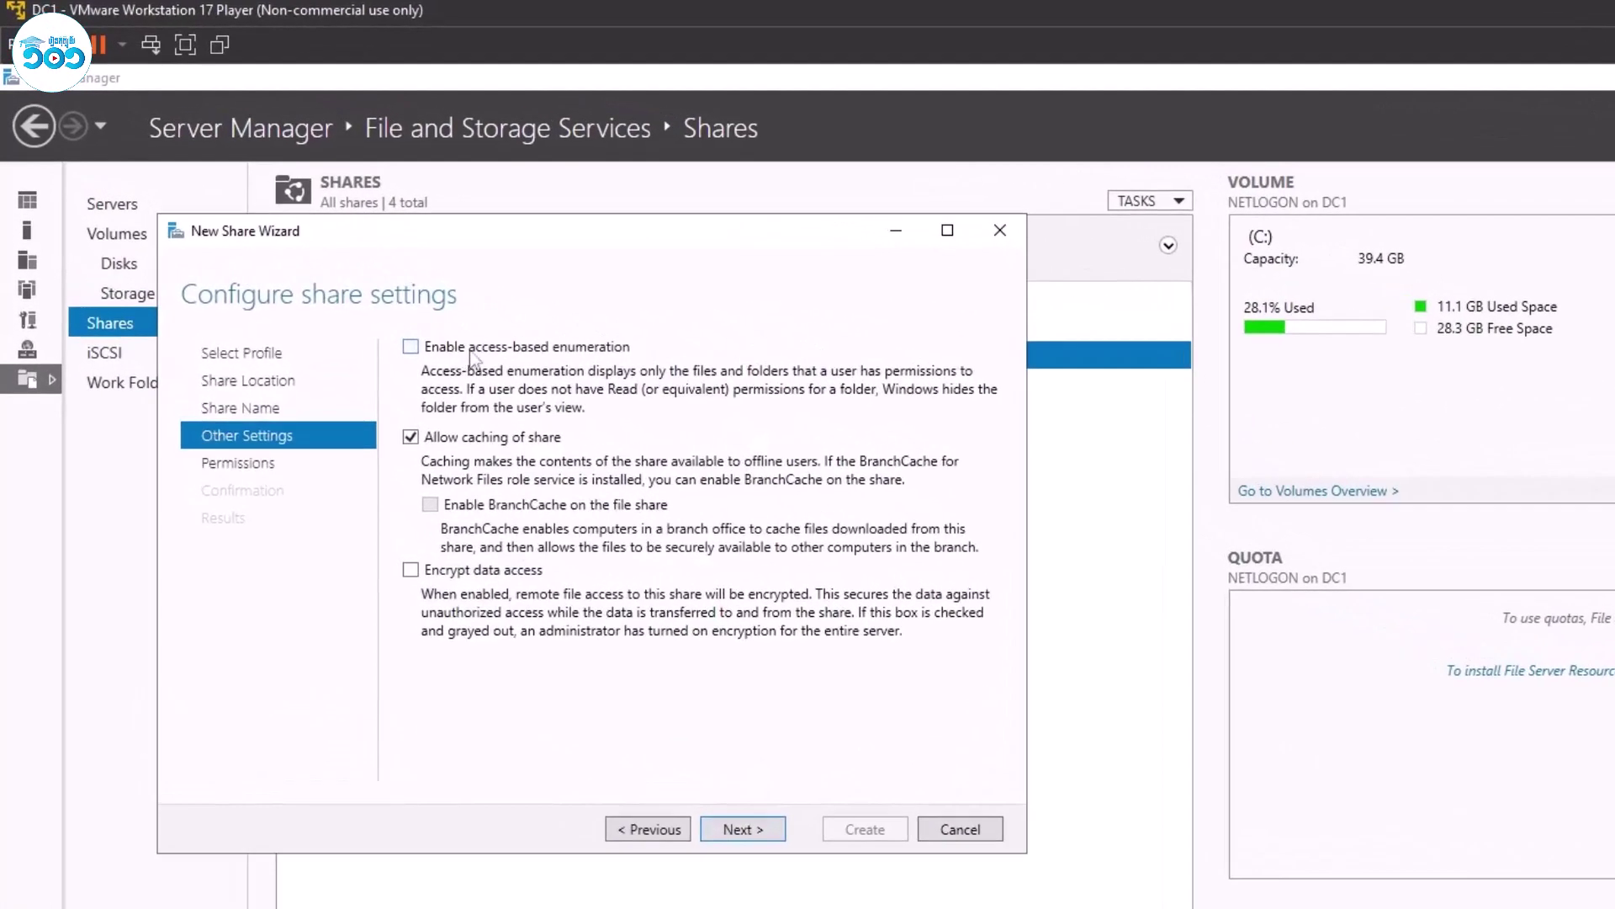
click(471, 347)
click(742, 828)
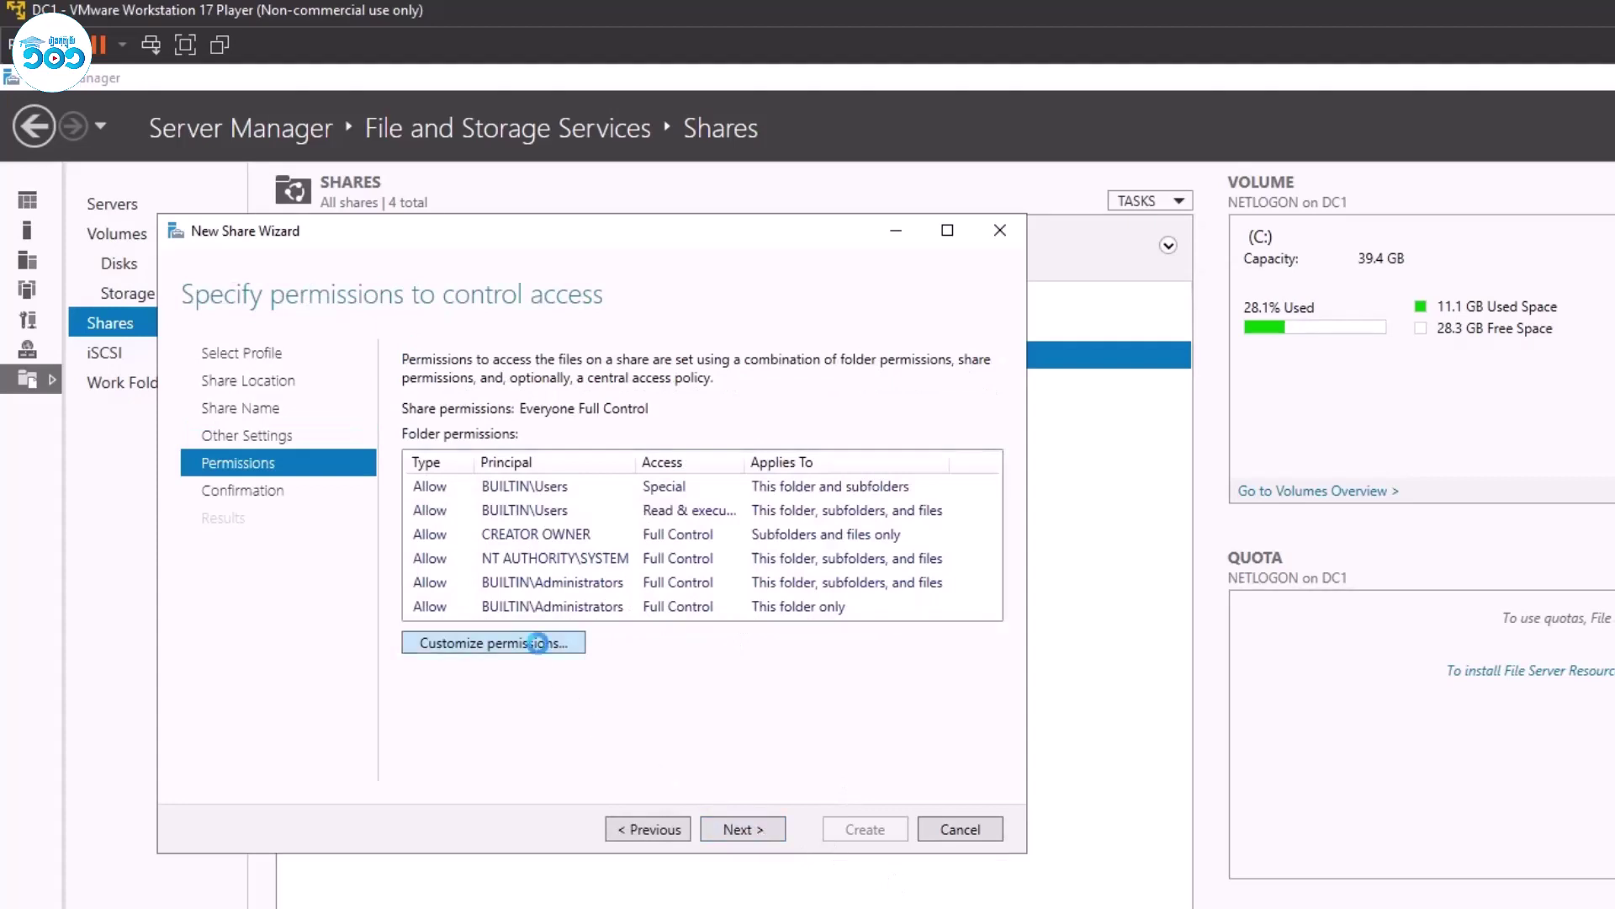
Open the folder's advanced security settings and remove Everyone from the share permissions.
click(538, 643)
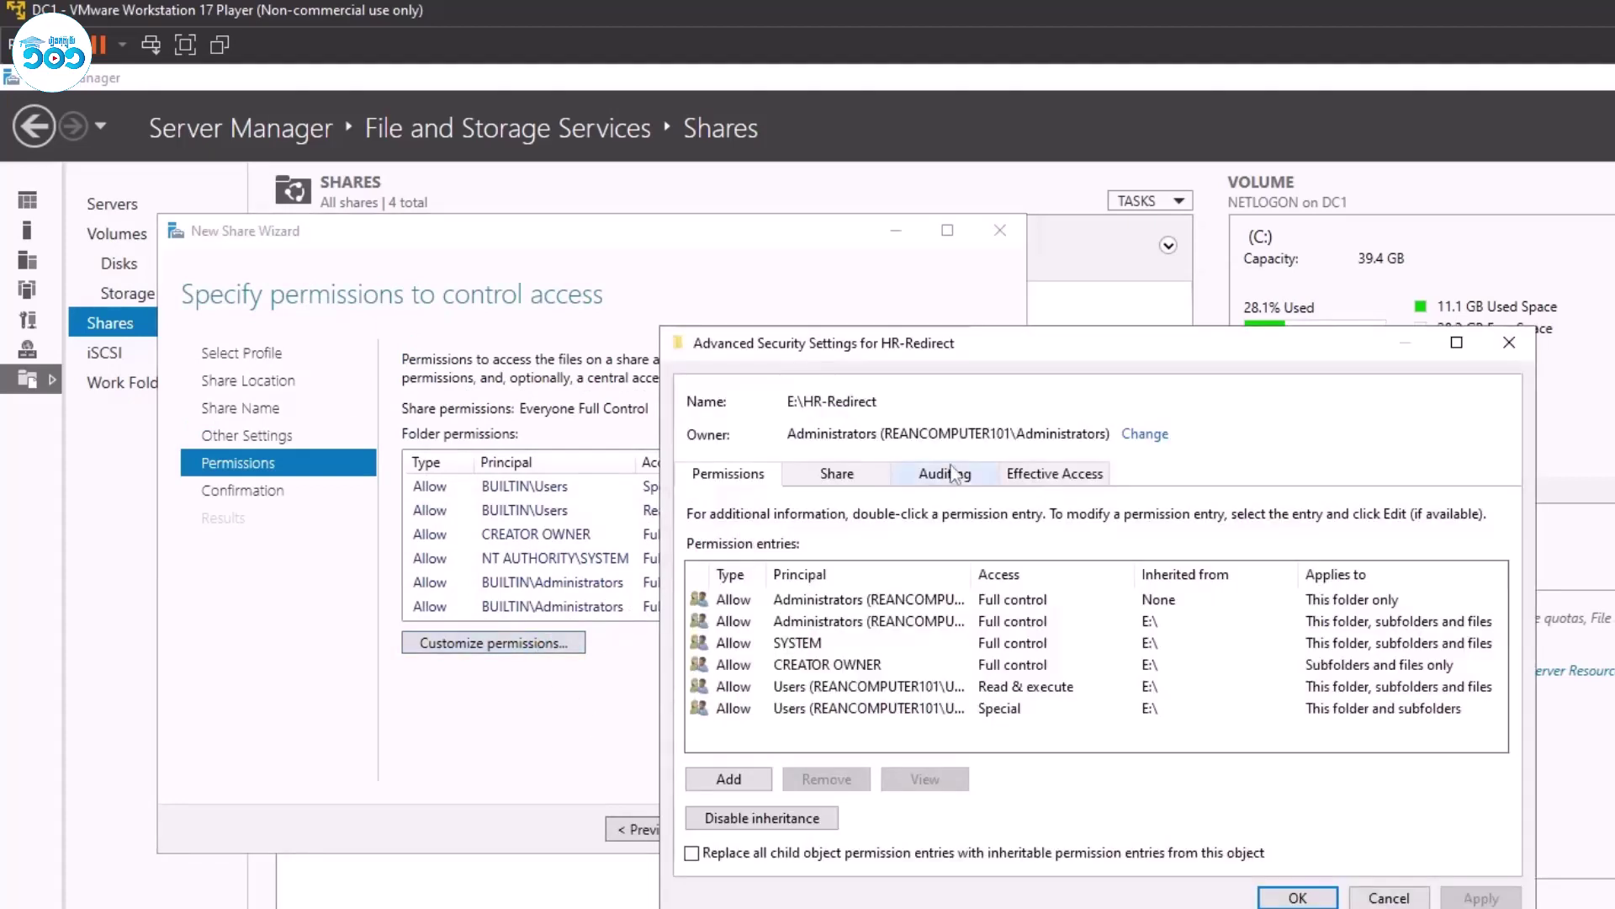
click(941, 473)
click(867, 477)
click(842, 628)
click(826, 837)
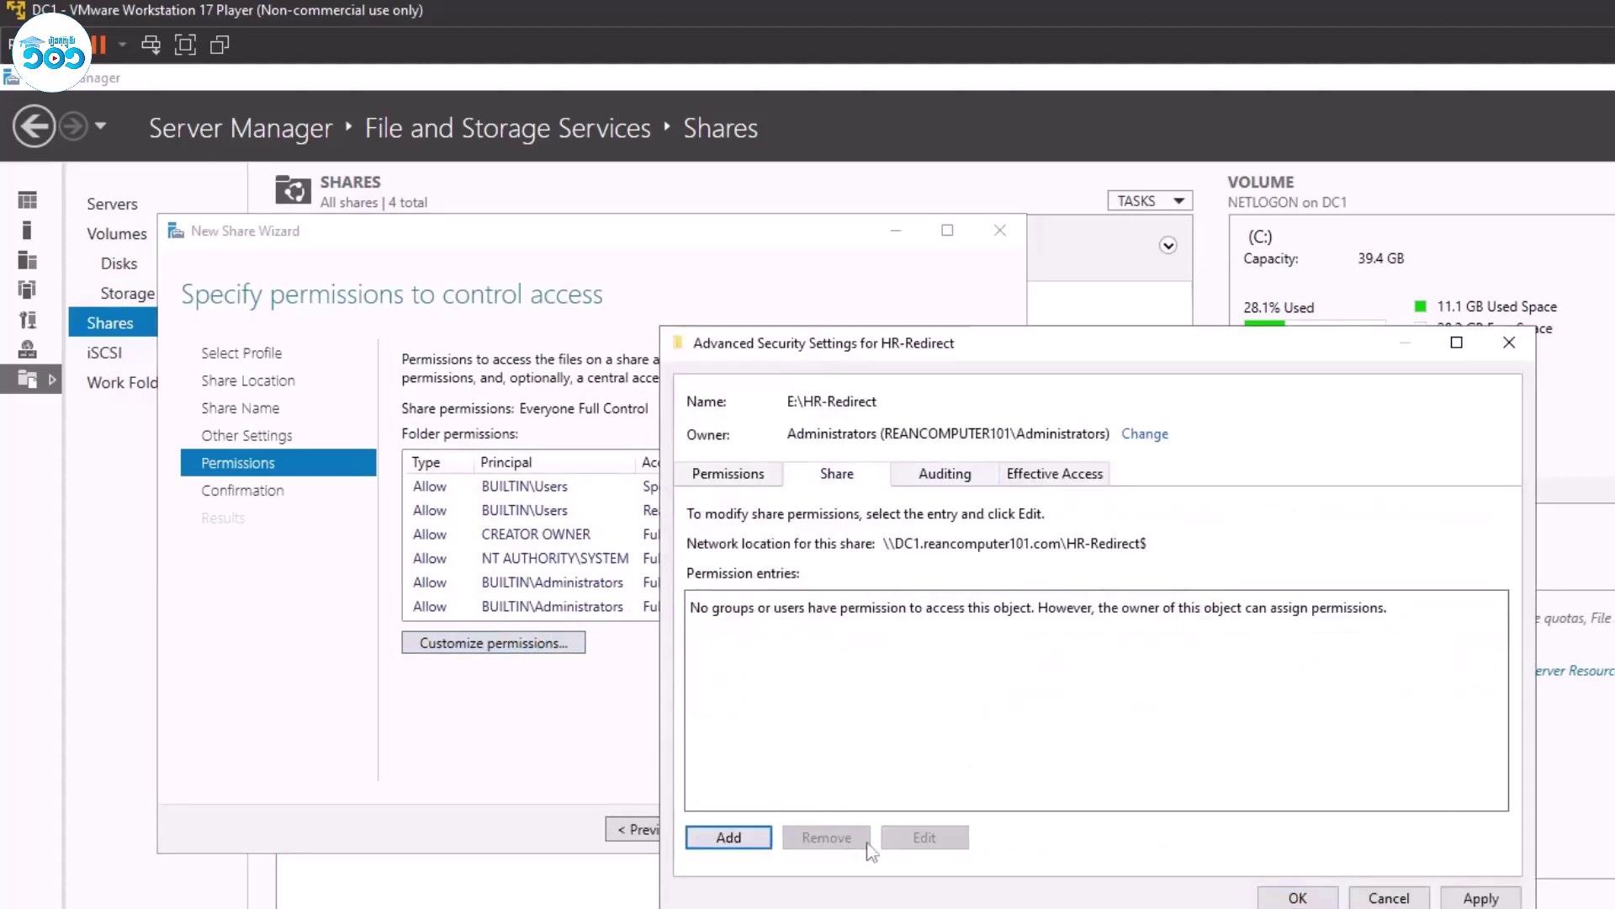
Disable permission inheritance on the folder, converting inherited entries to explicit ones.
click(739, 477)
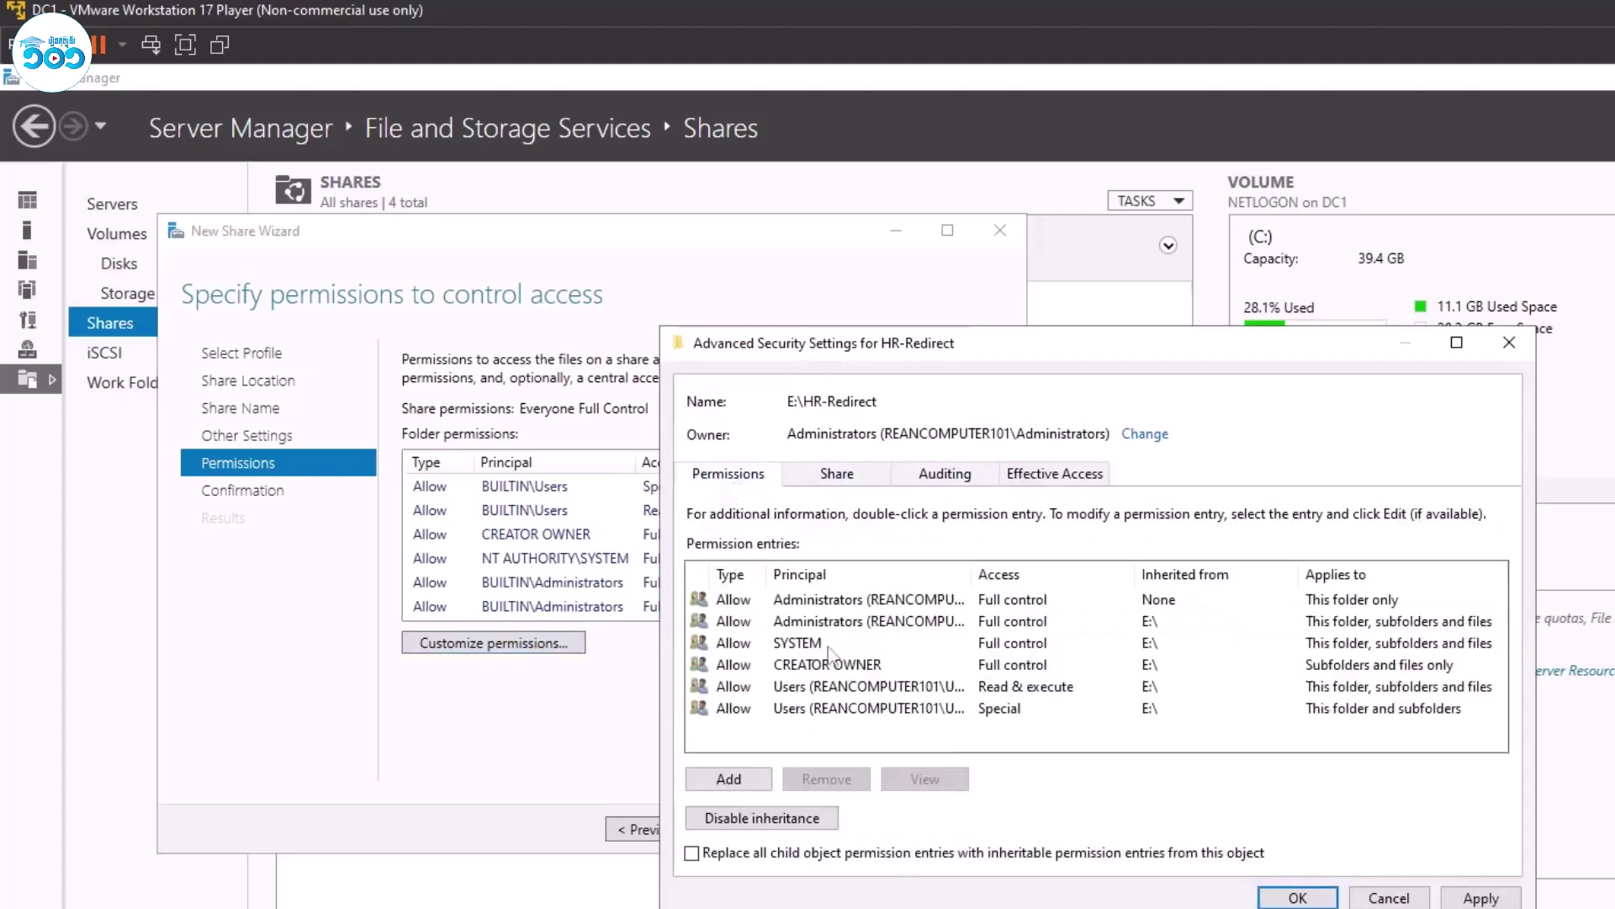
click(841, 713)
drag(972, 574, 1065, 573)
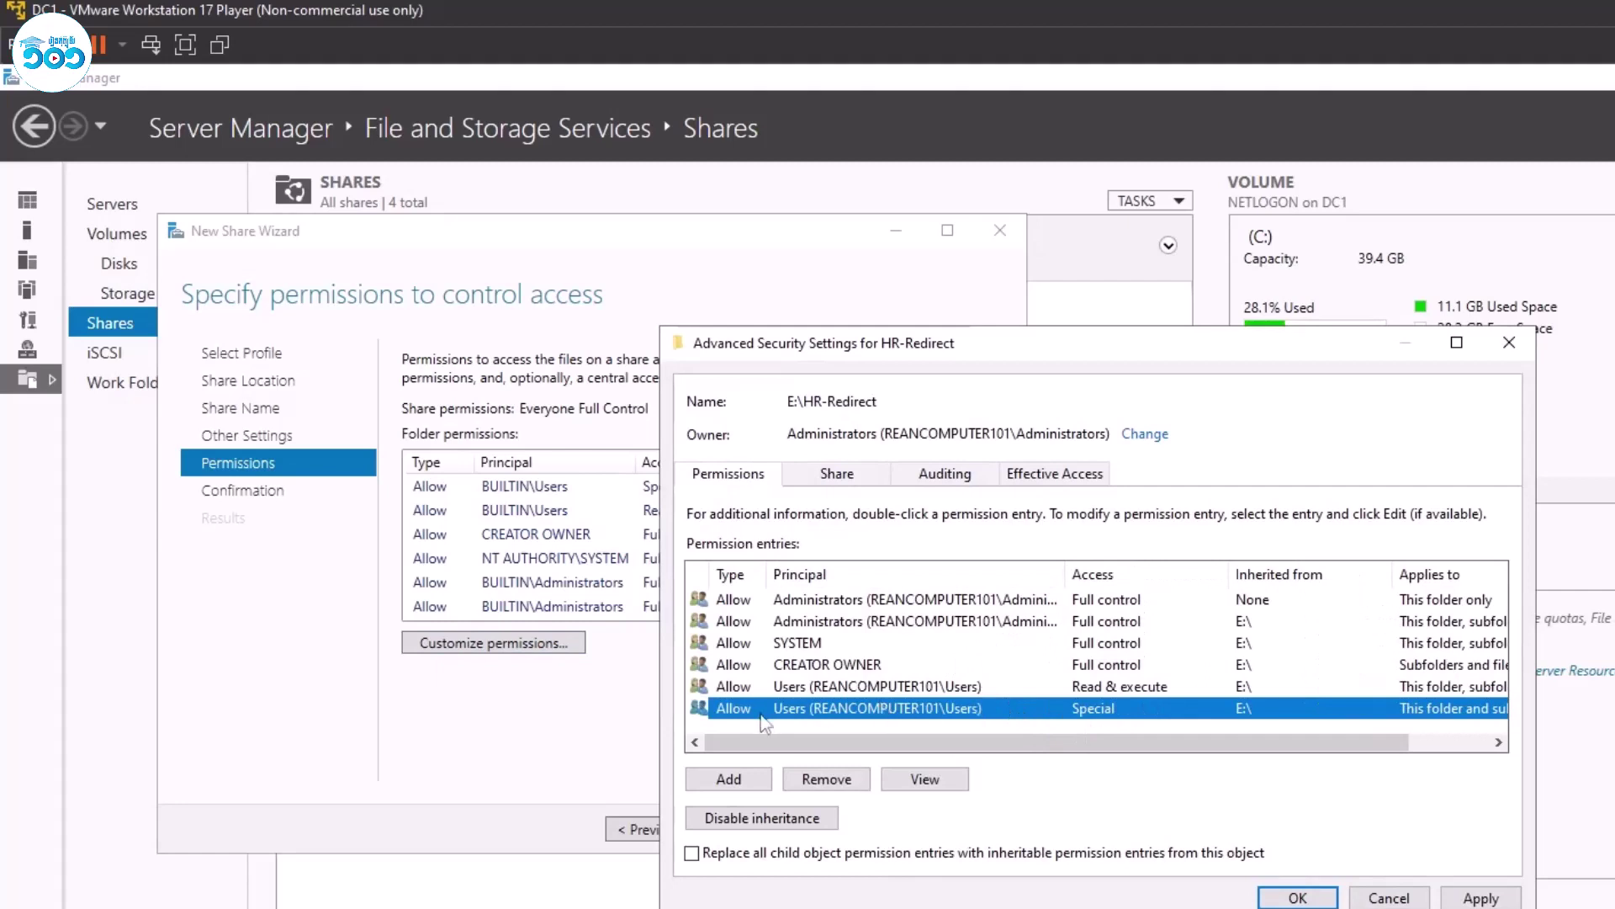
click(826, 778)
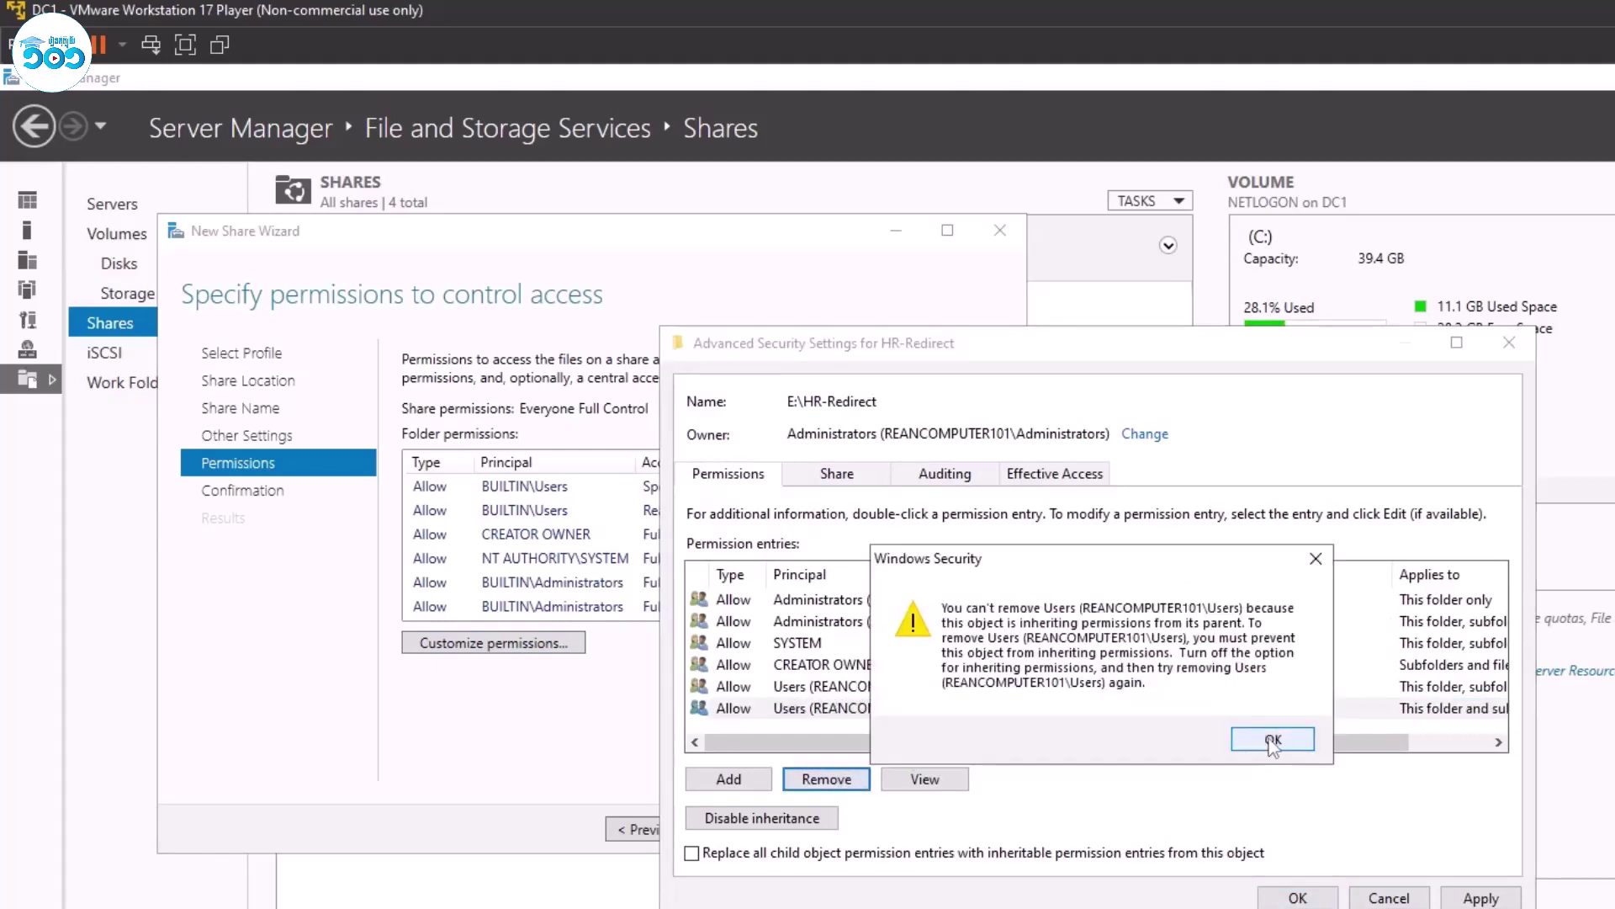
click(1273, 741)
click(761, 818)
click(1022, 600)
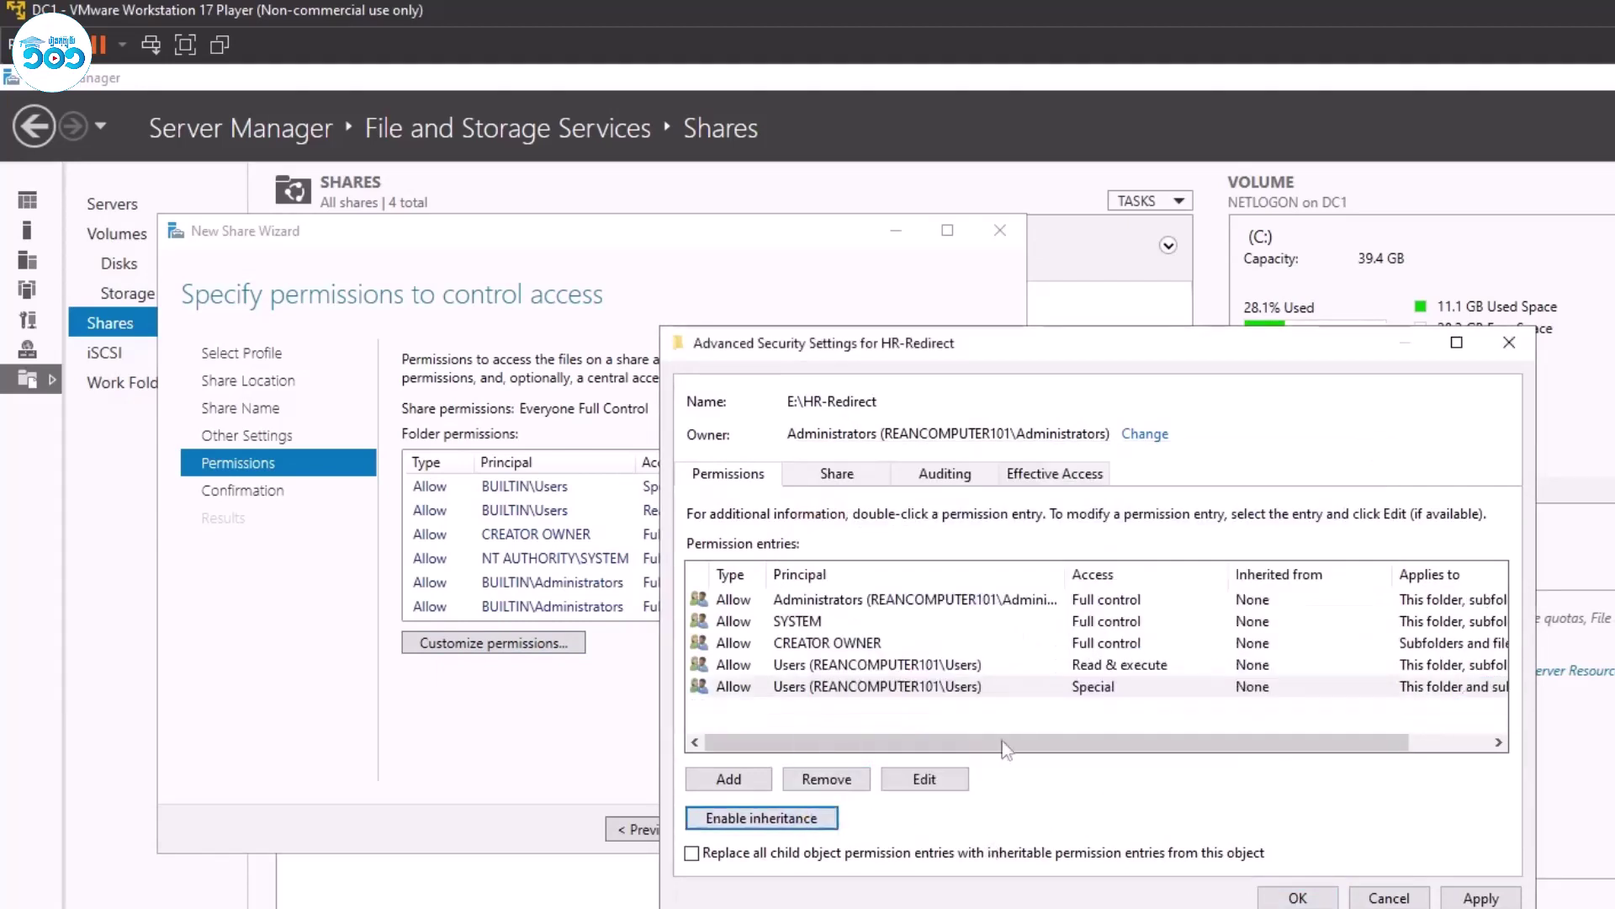
Remove both Users permission entries and add a permission entry for HR-G.
click(942, 686)
click(854, 781)
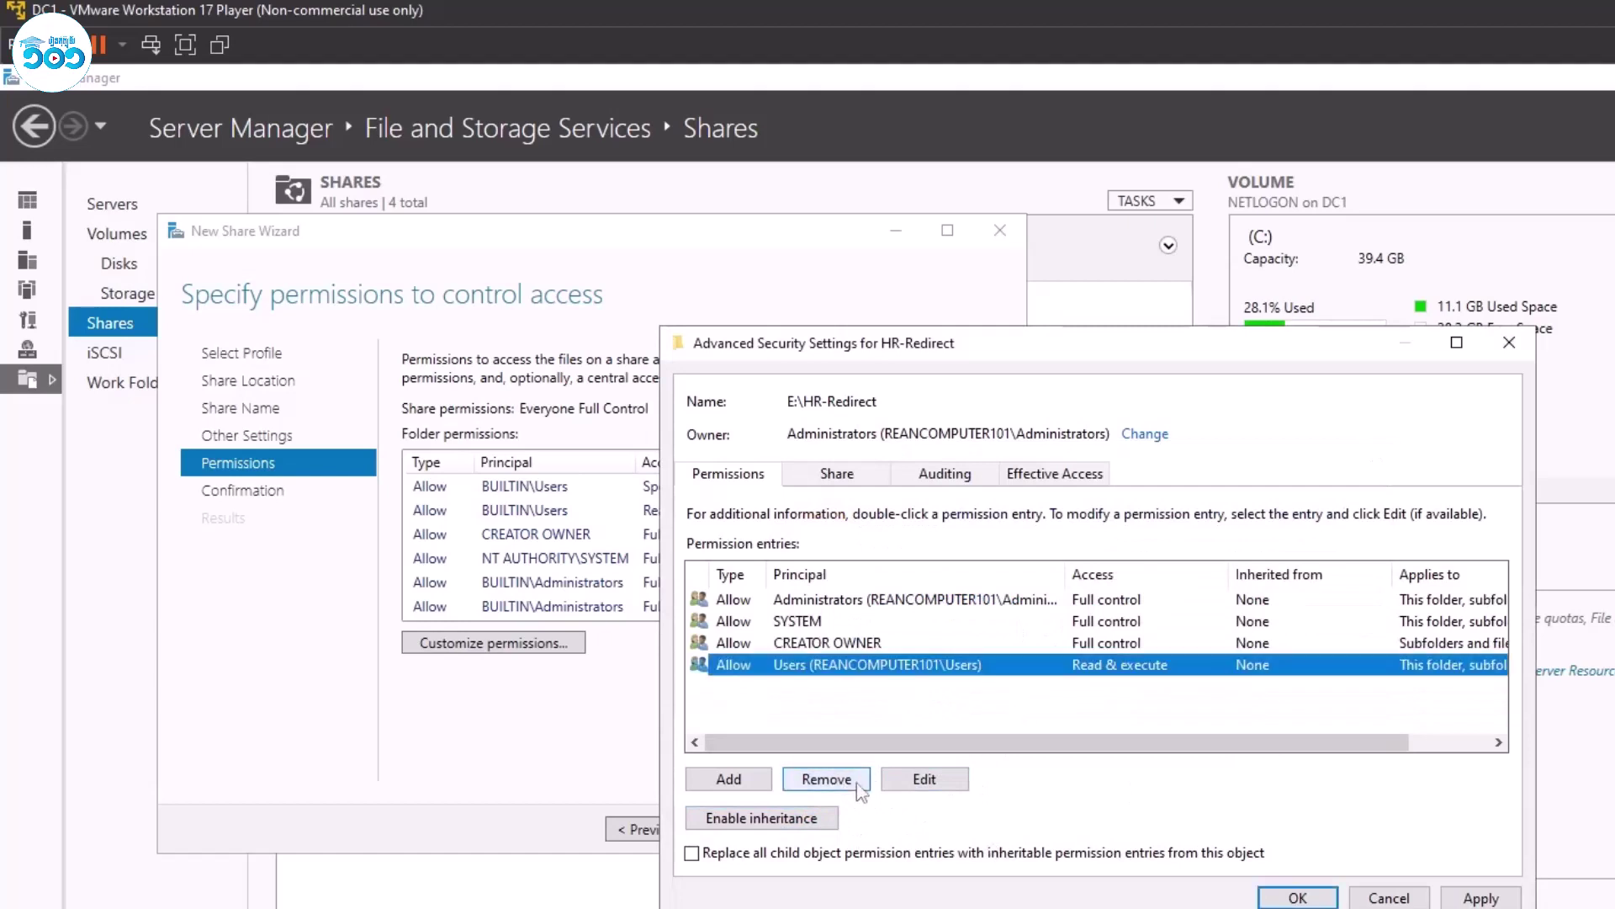
click(858, 781)
click(734, 779)
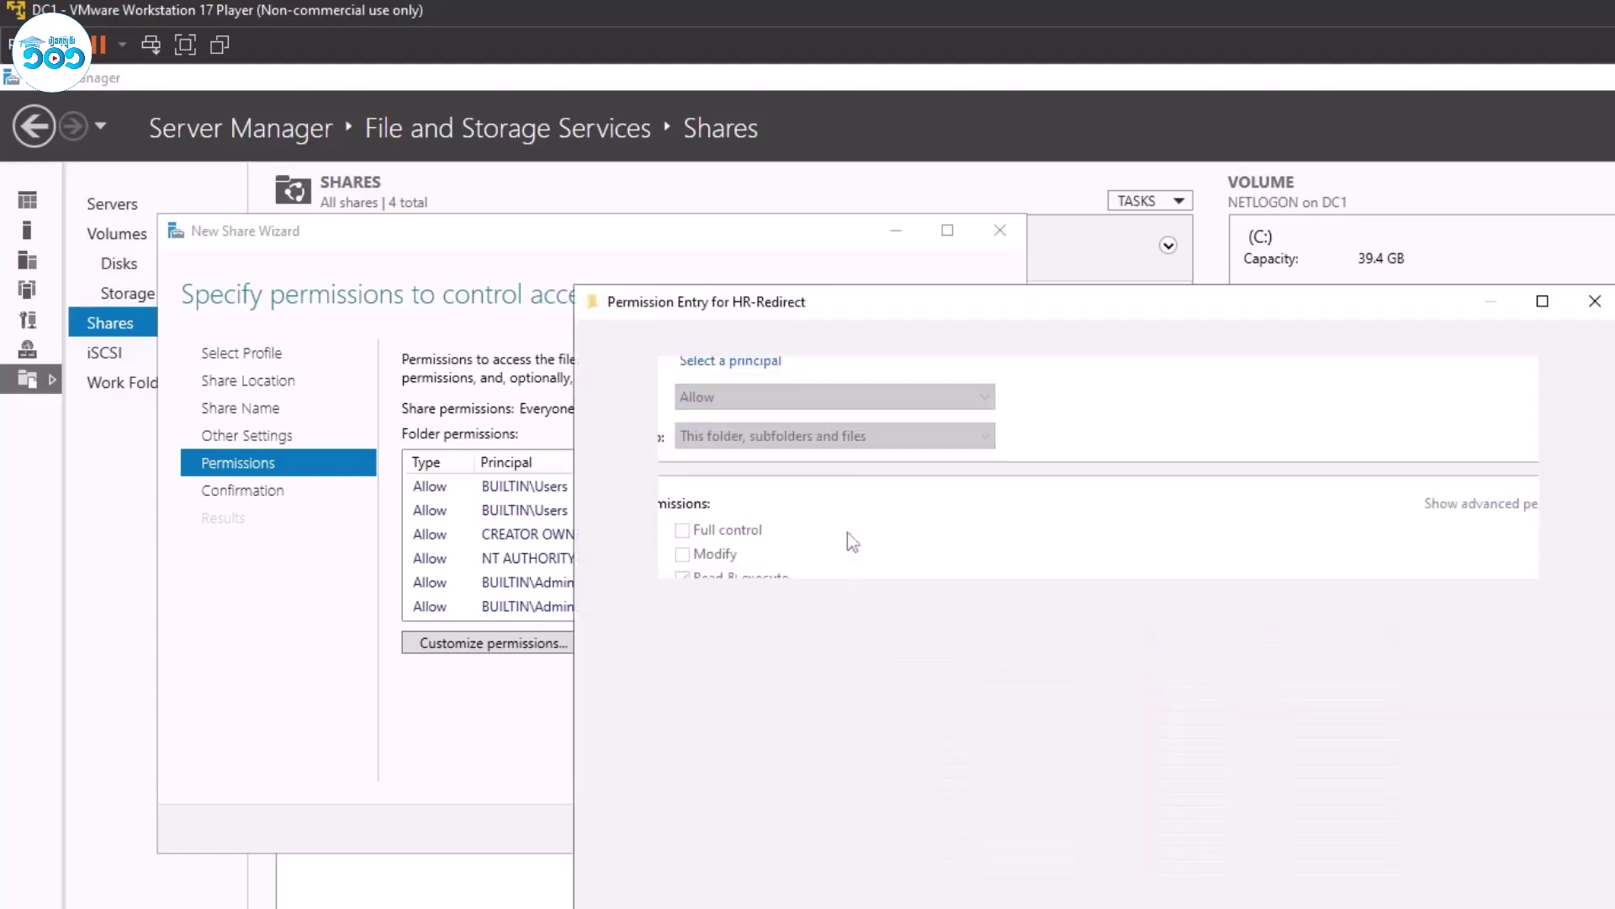
click(740, 362)
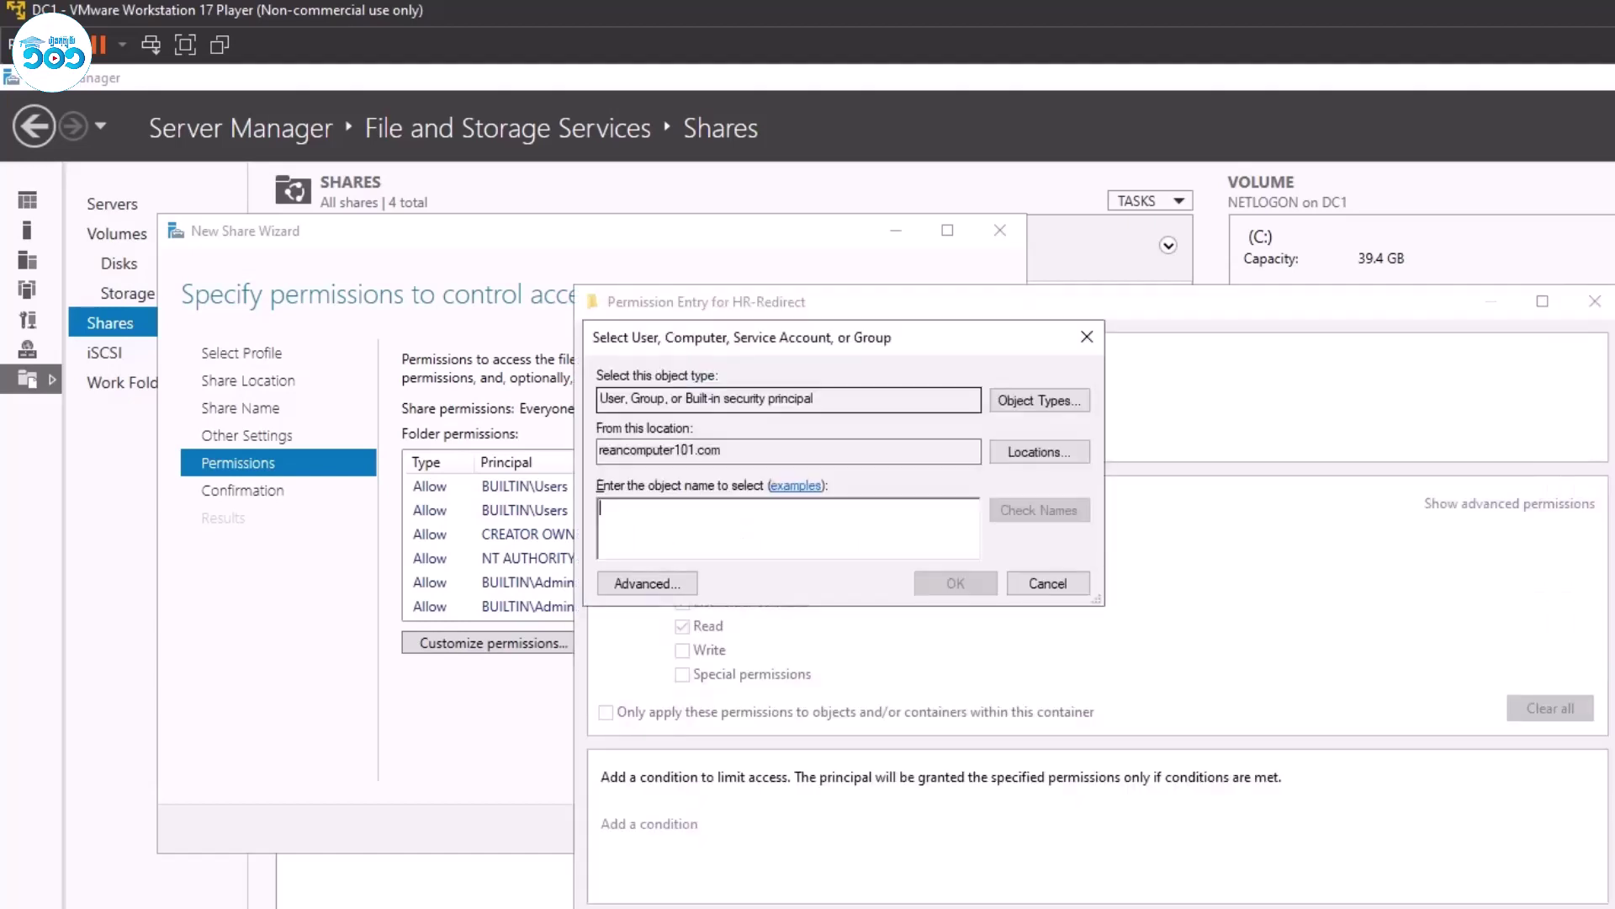
text(HR-G)
key(Return)
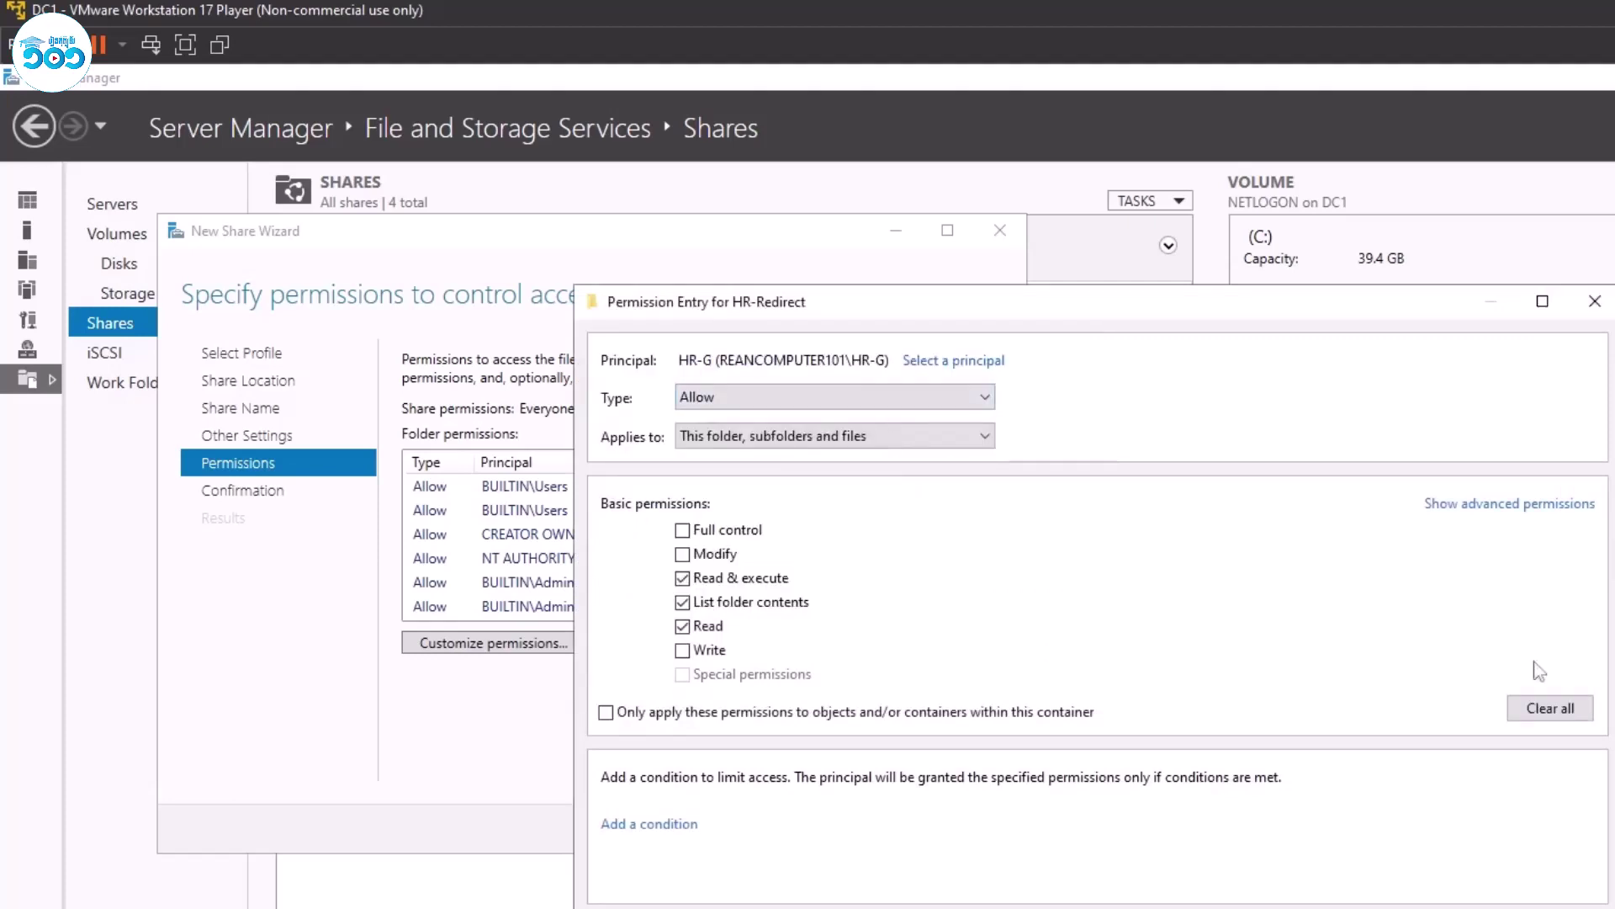
click(1539, 506)
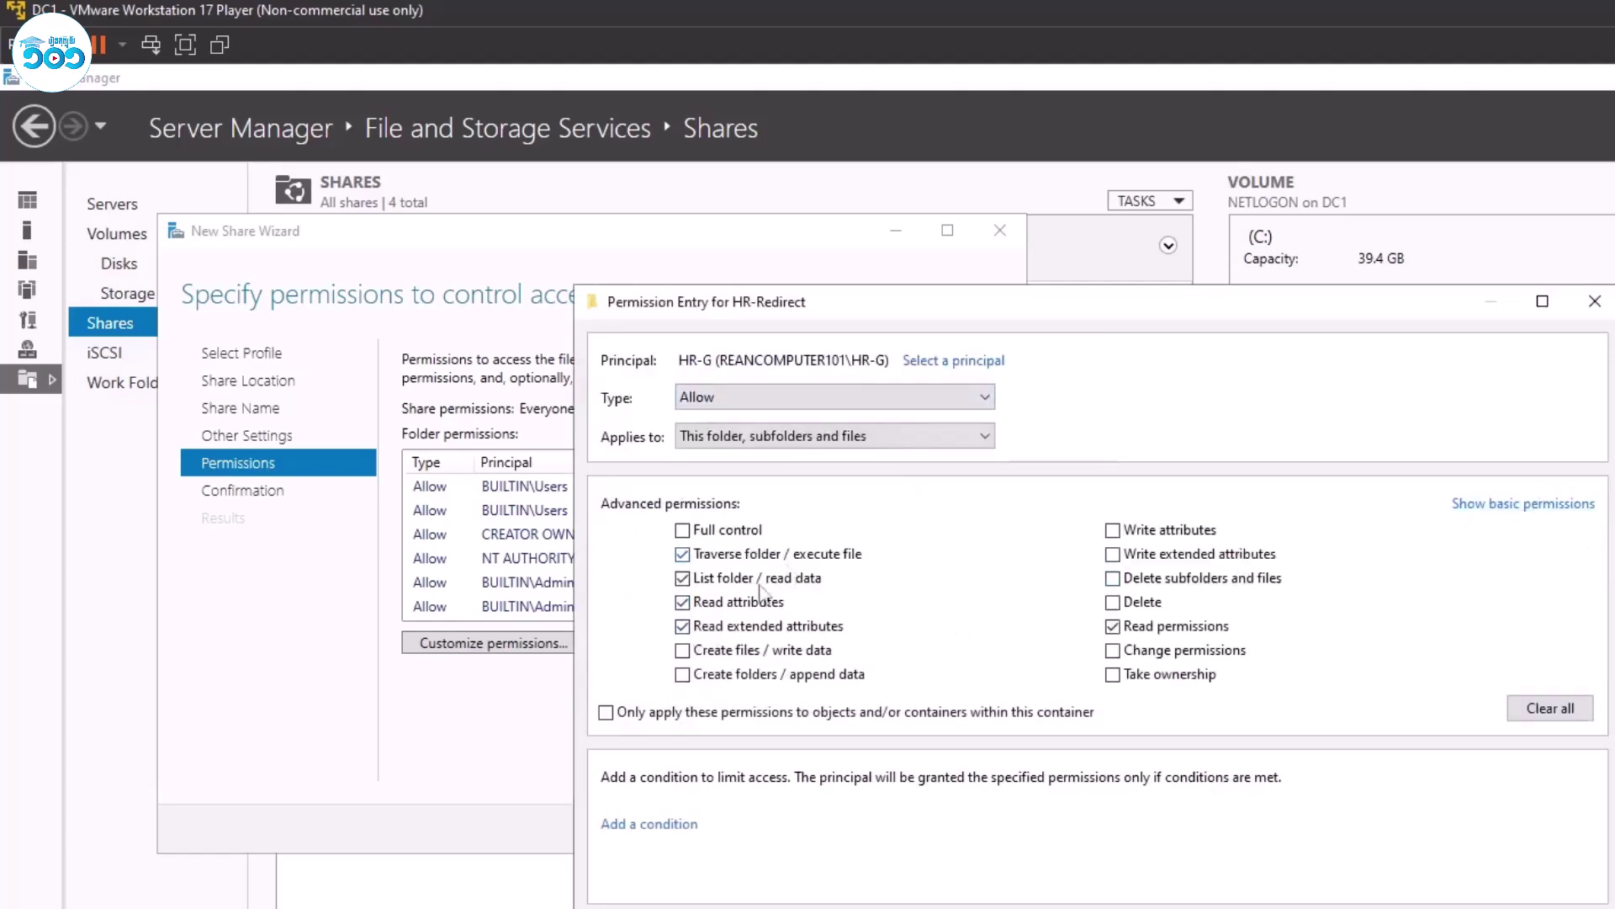
key(Return)
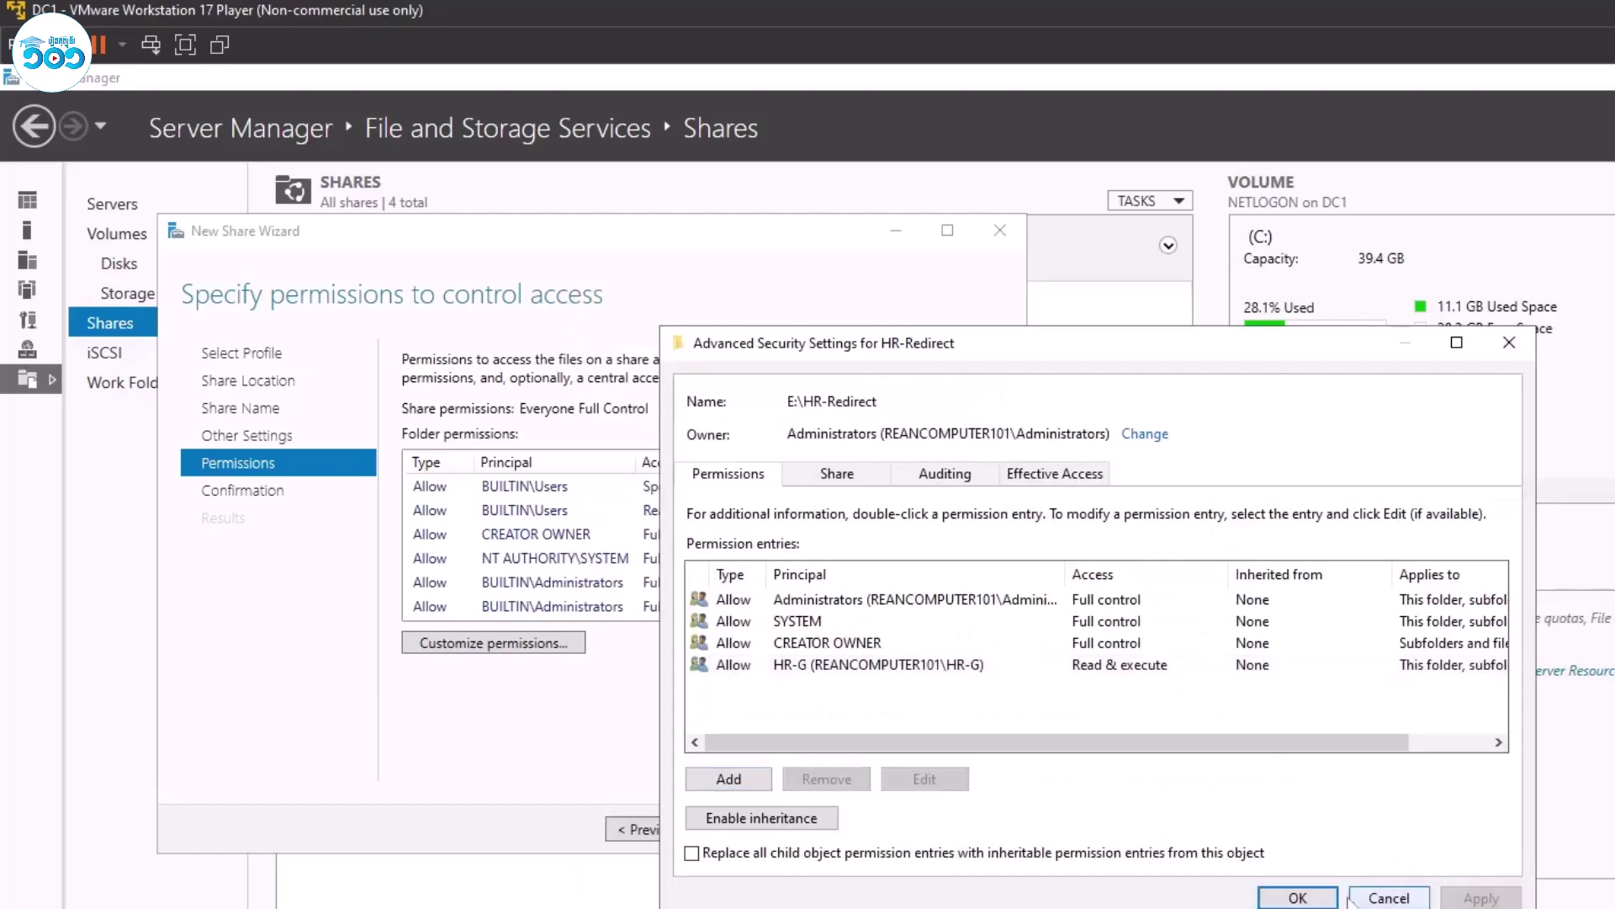
Apply the permissions, create the HR-Redirect$ share, and refresh the shares list.
click(1324, 894)
click(743, 829)
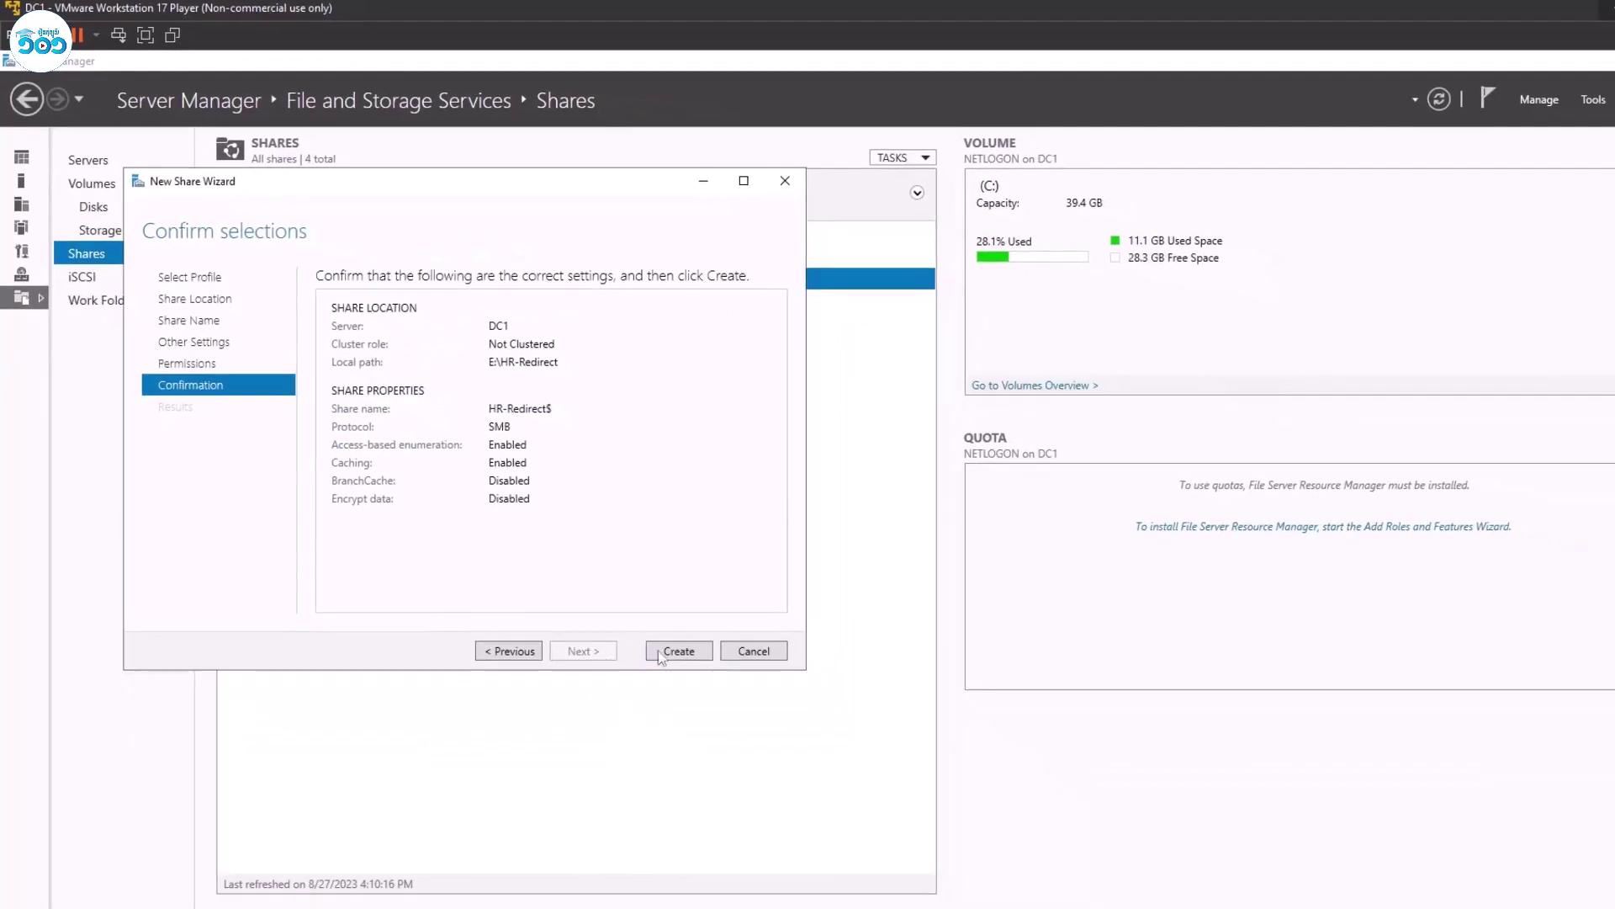
click(865, 829)
click(679, 651)
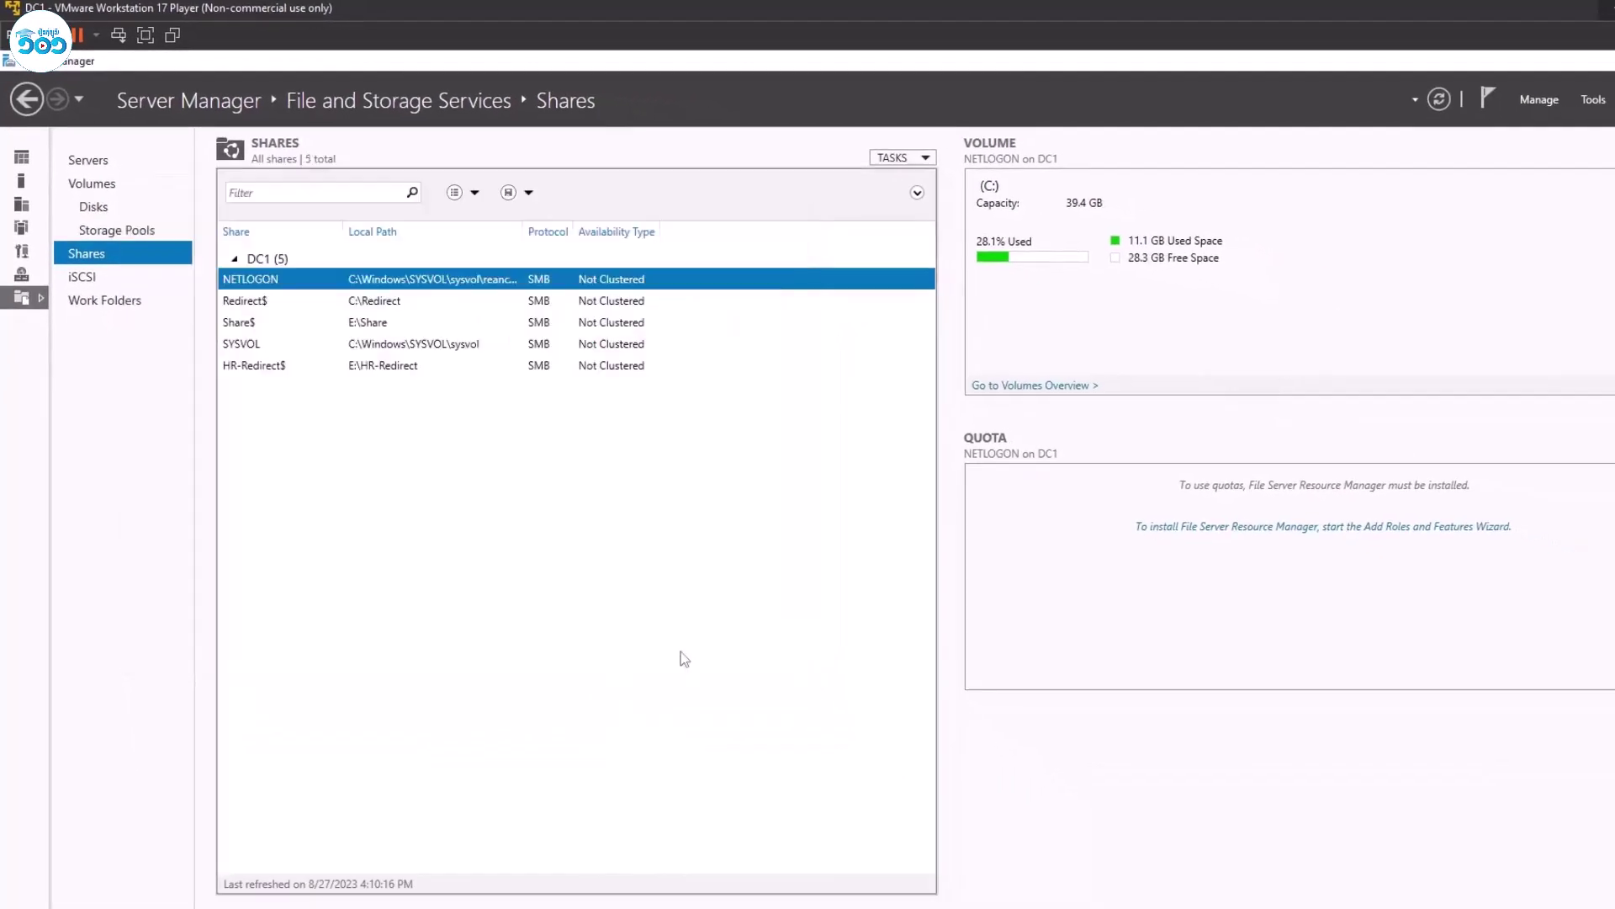
right_click(567, 515)
click(629, 547)
Launch Group Policy Management and add a new GPO named HR-Redirection-Folder under Group Policy Objects.
click(1594, 100)
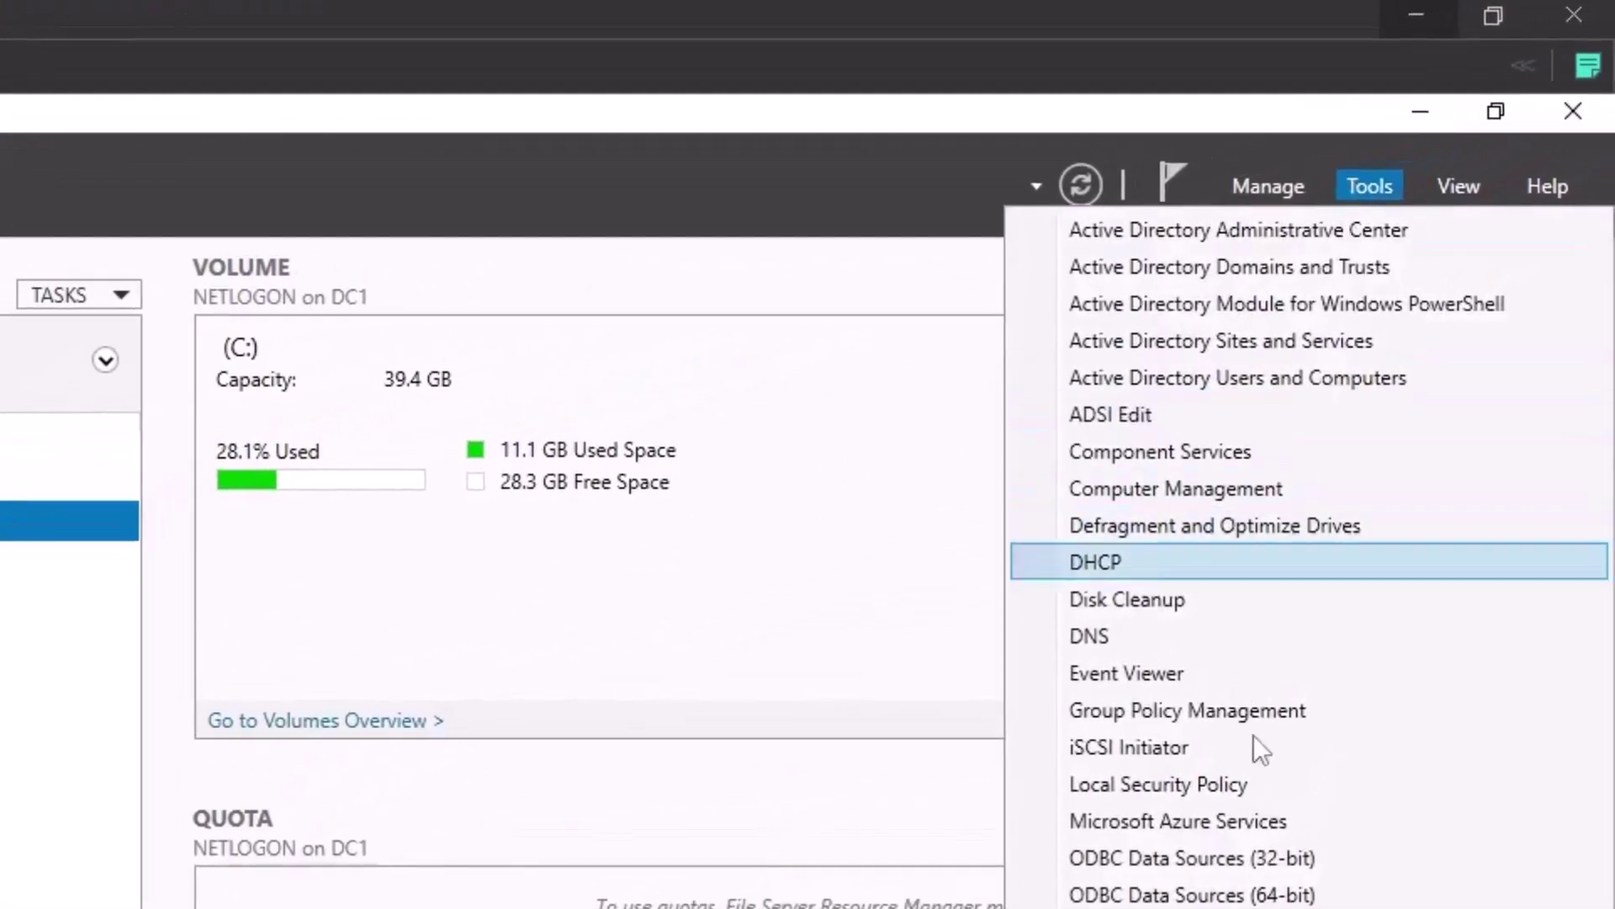
click(1255, 715)
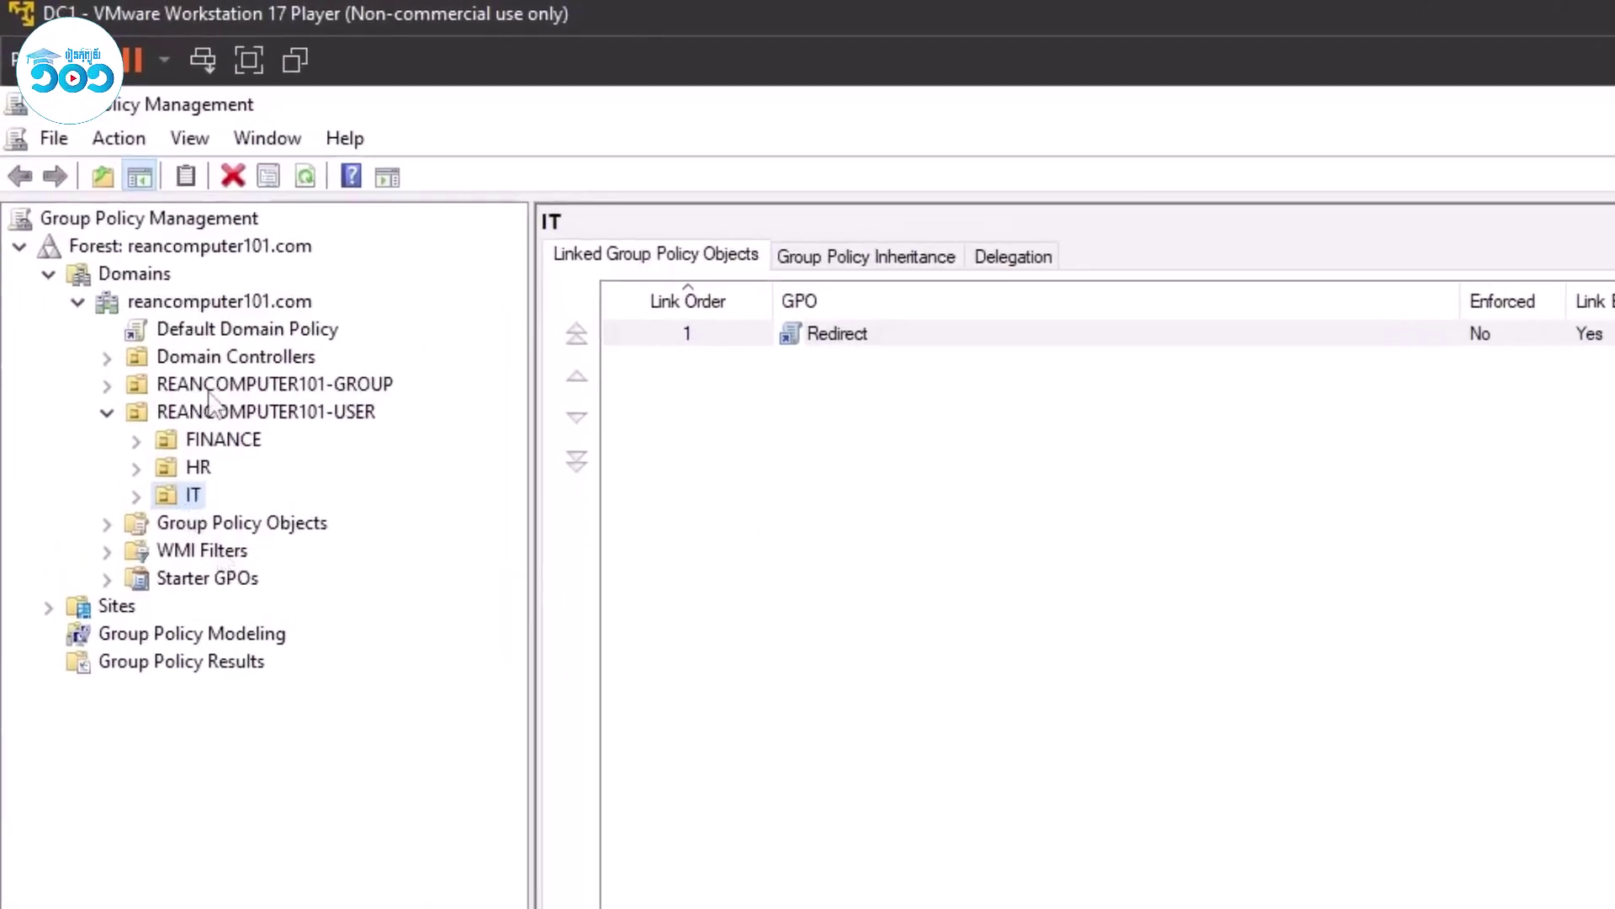
click(107, 523)
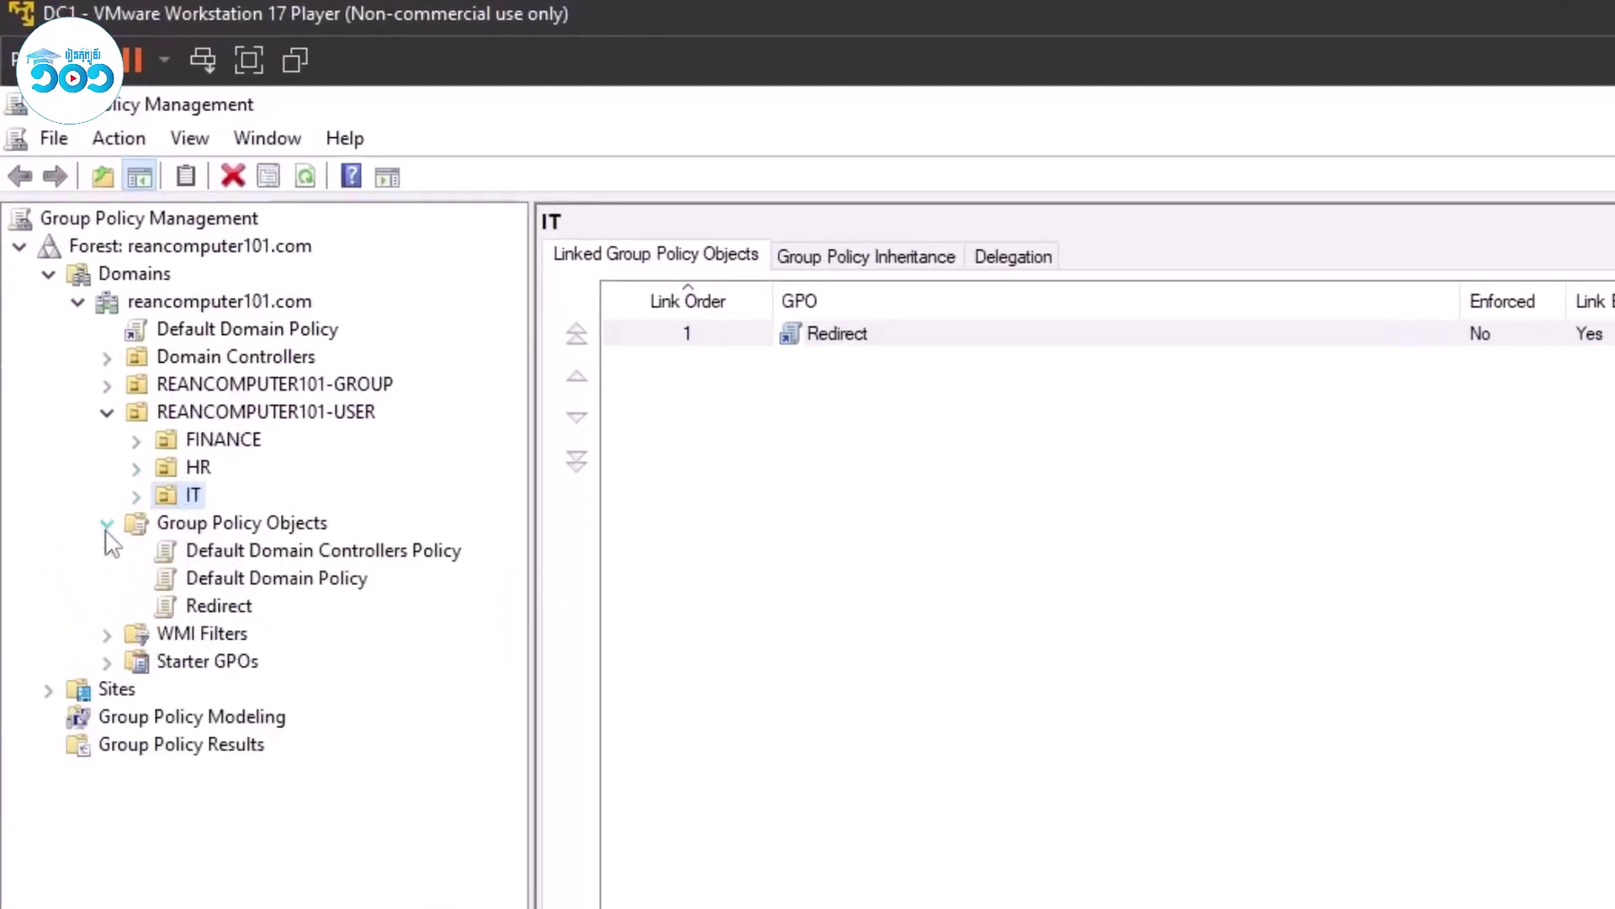
right_click(257, 525)
click(286, 547)
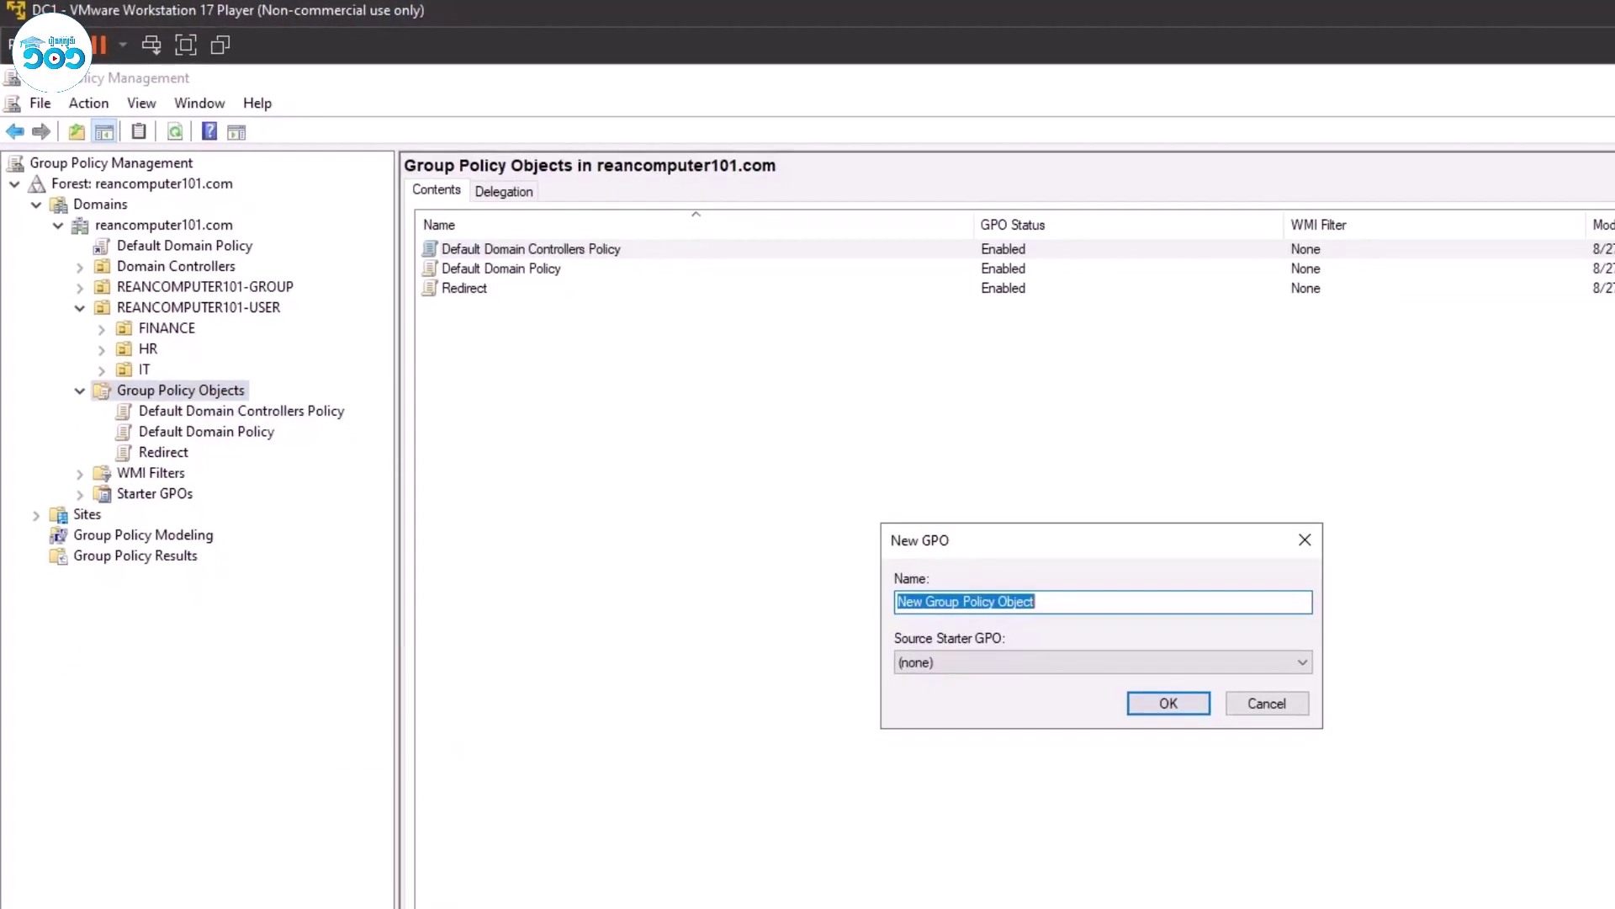
text(HR-Redirection-Folder)
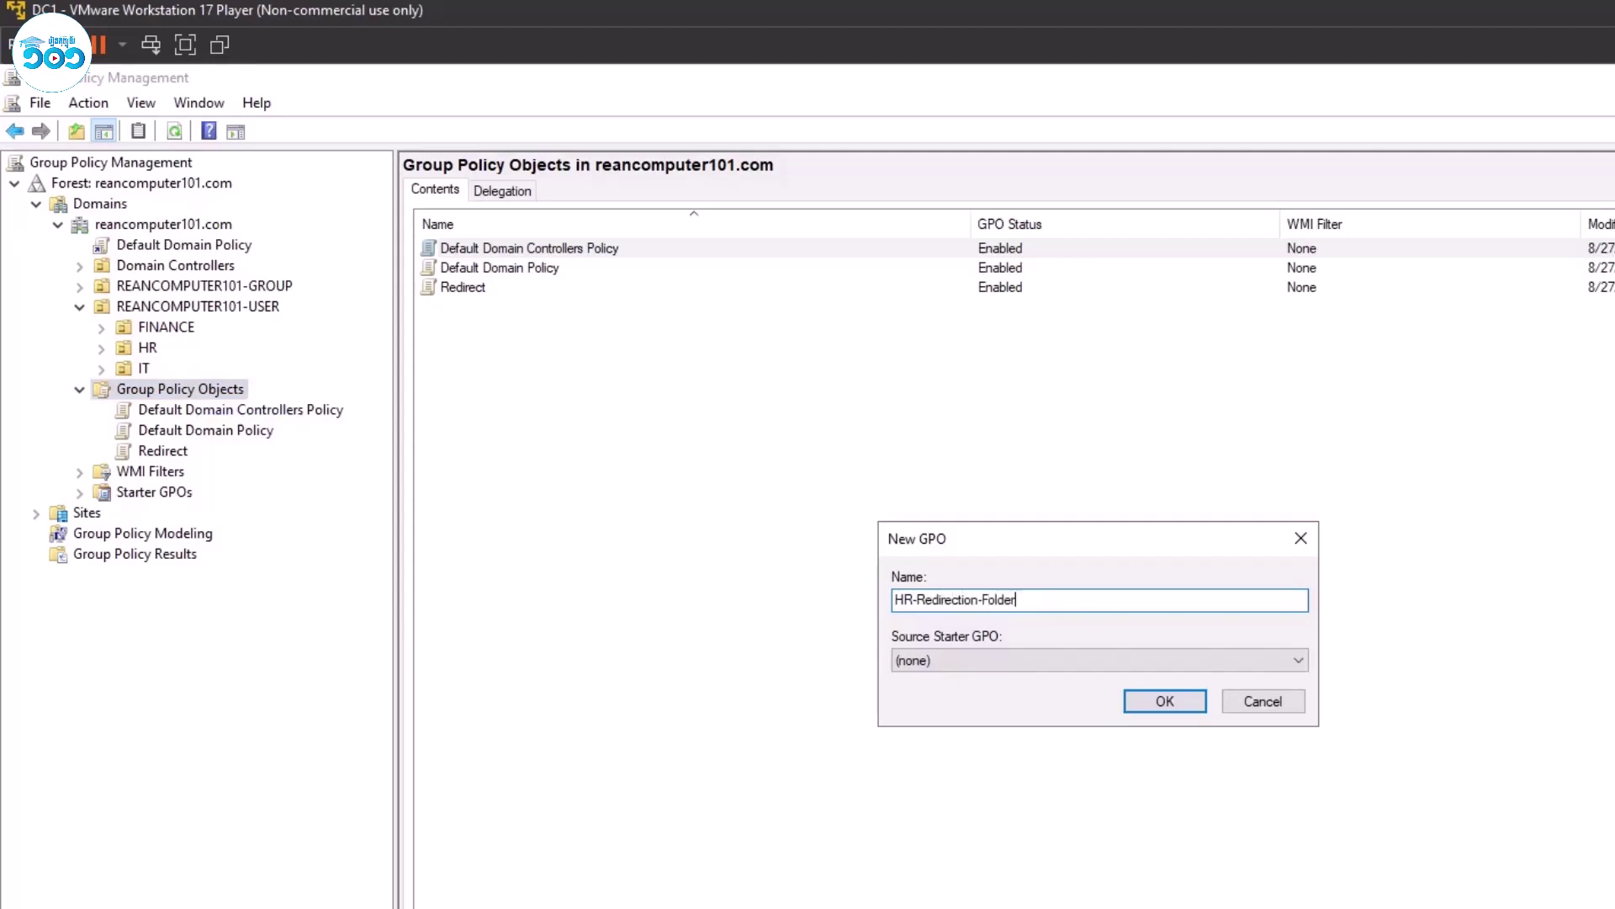
key(Return)
click(184, 457)
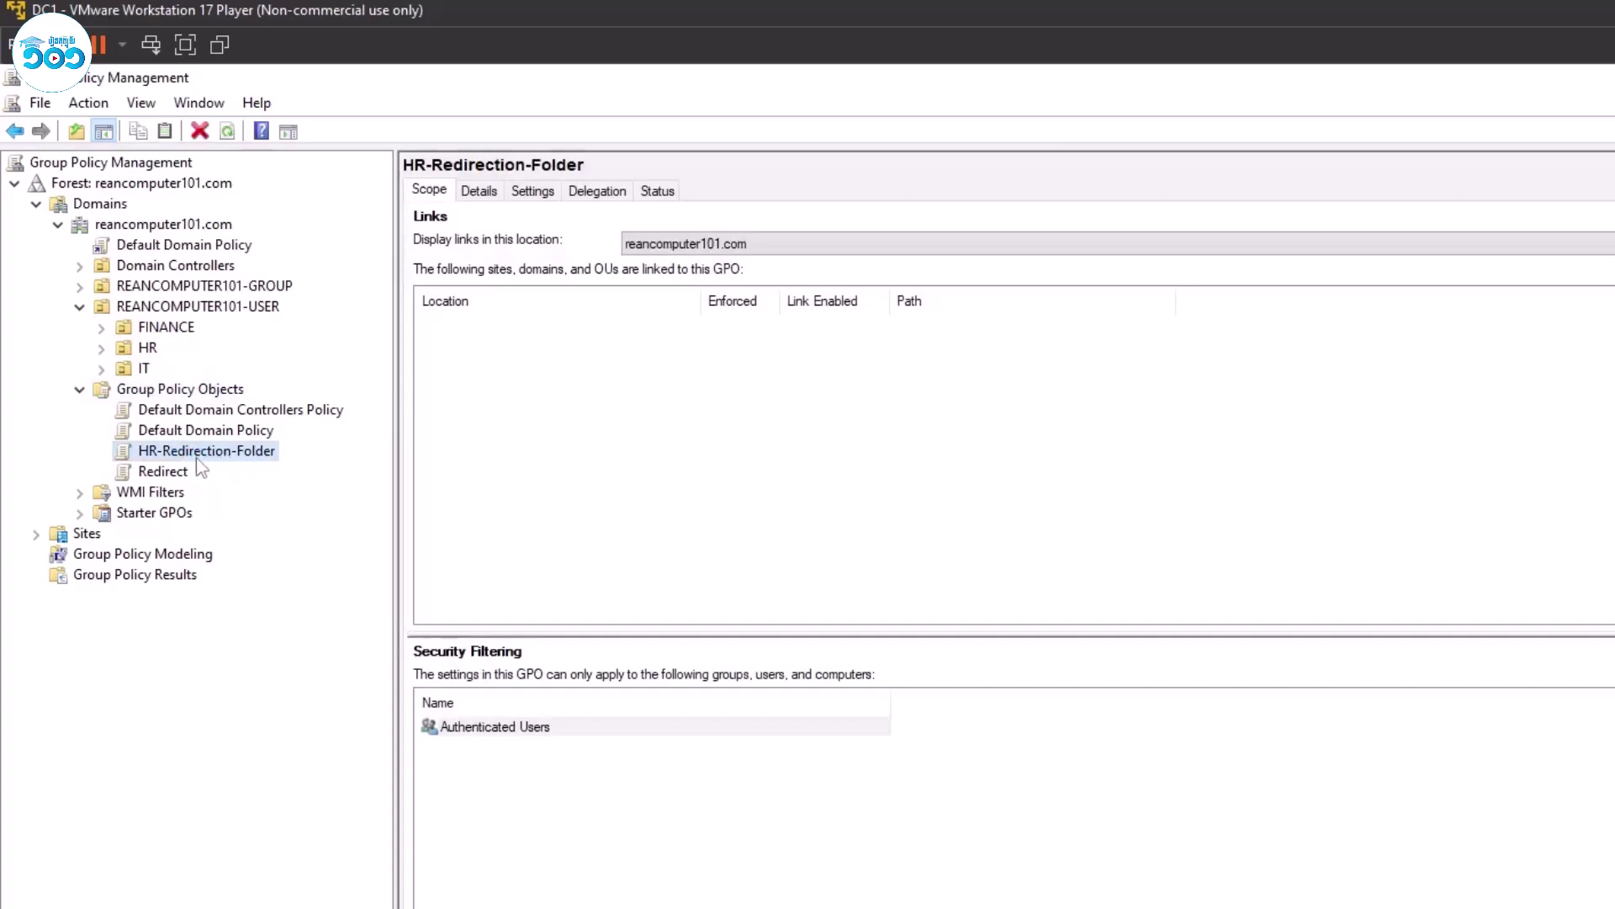
Edit HR-Redirection-Folder in a maximized Group Policy Management Editor with a wider tree pane.
right_click(200, 463)
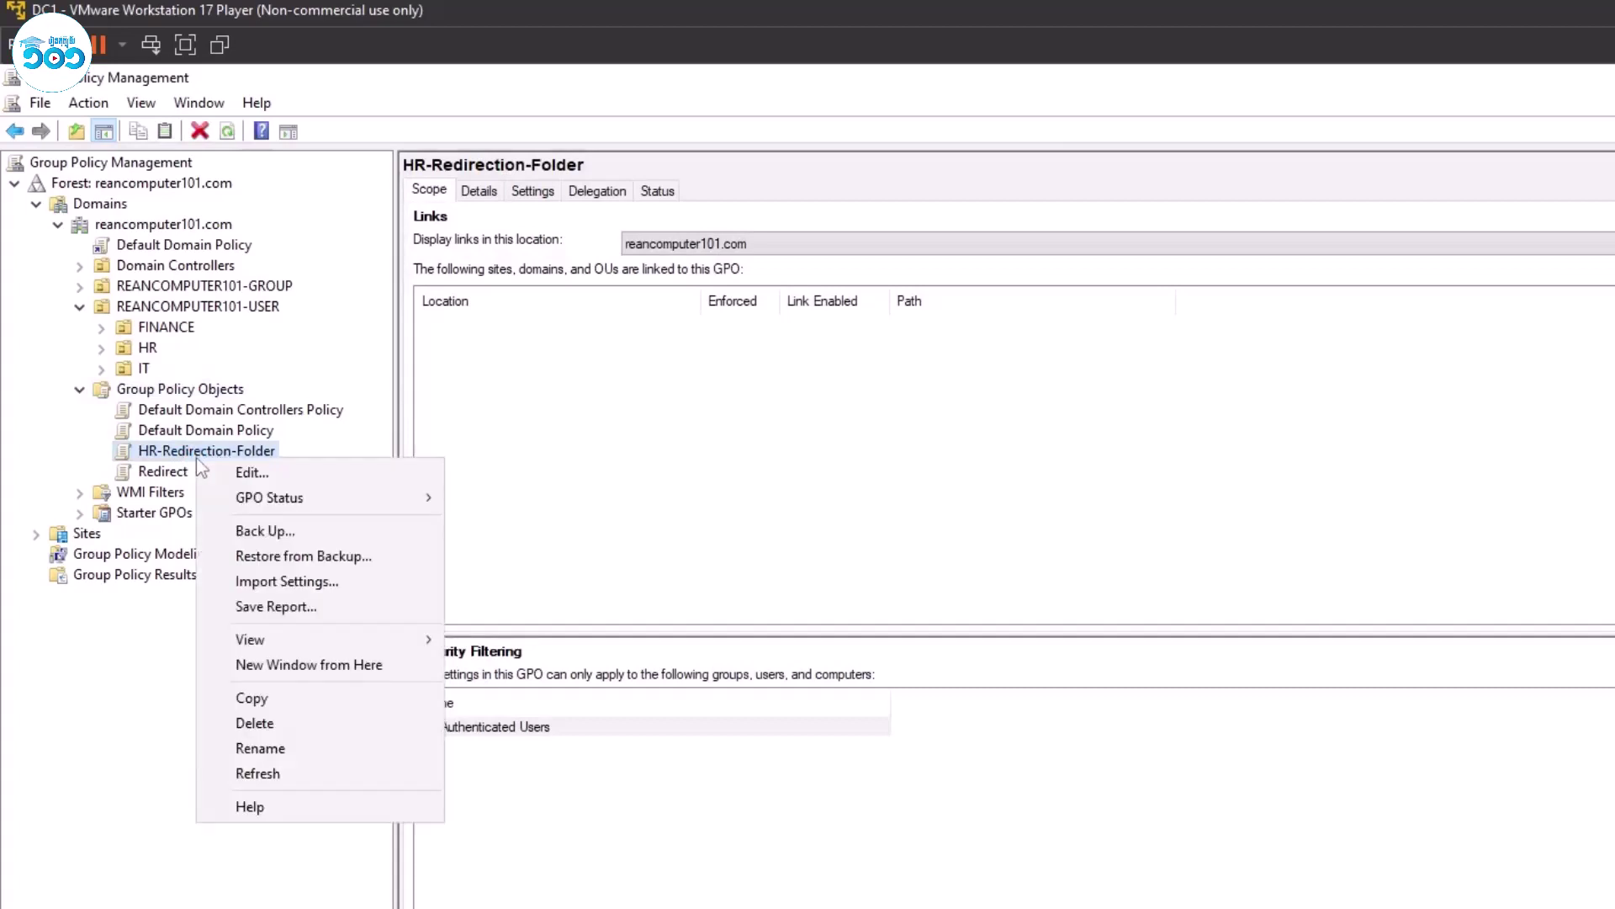
click(244, 472)
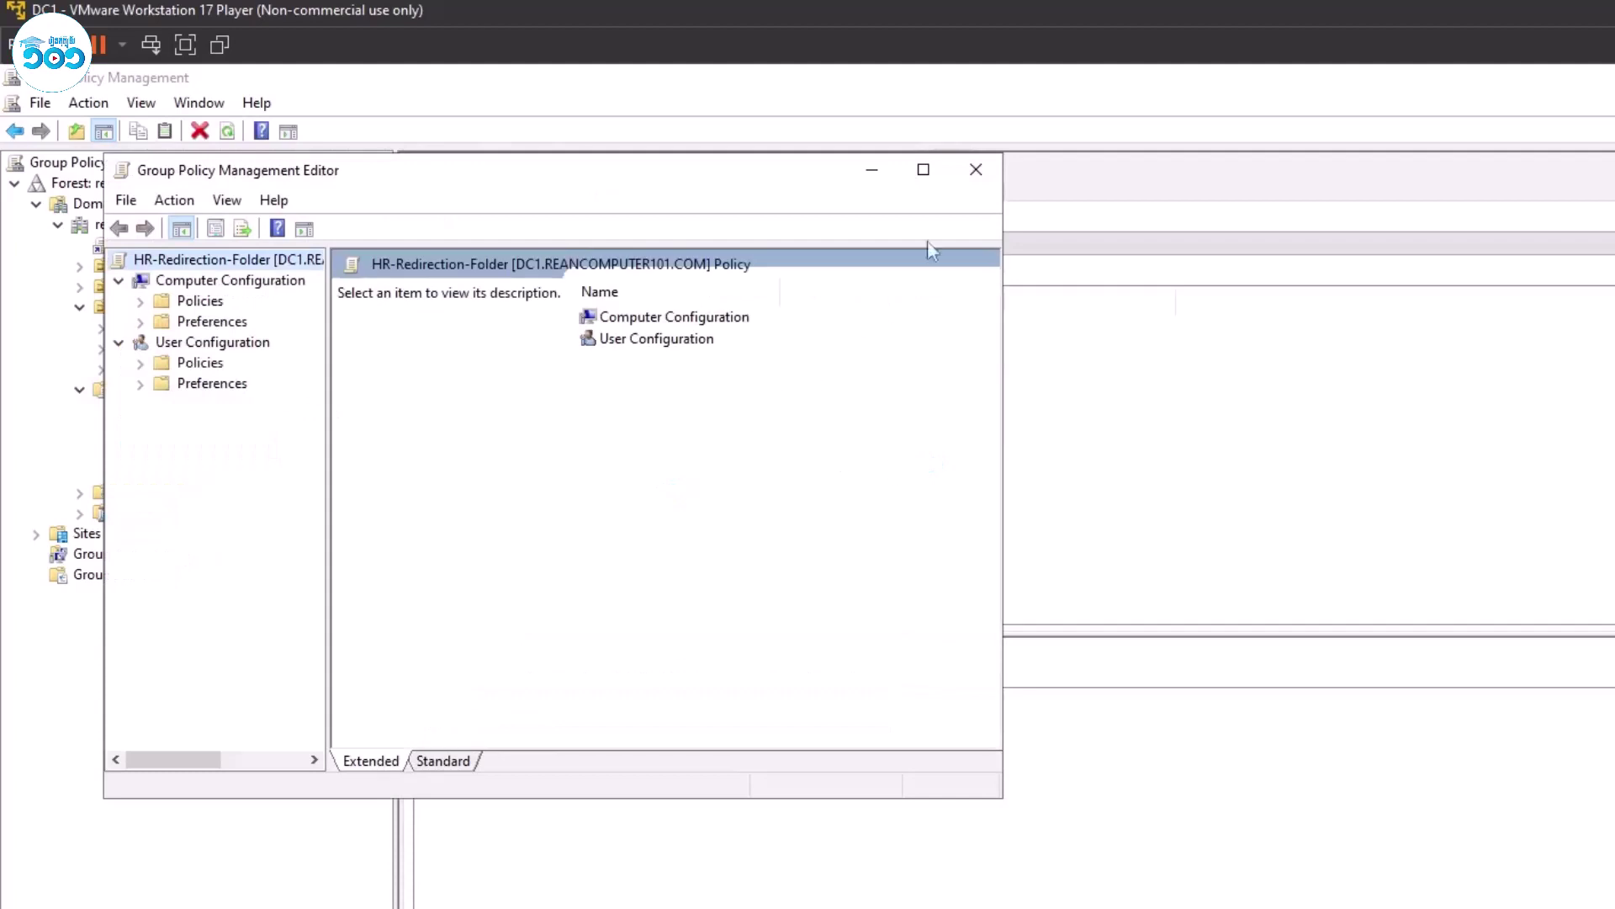
click(923, 169)
drag(225, 323, 351, 324)
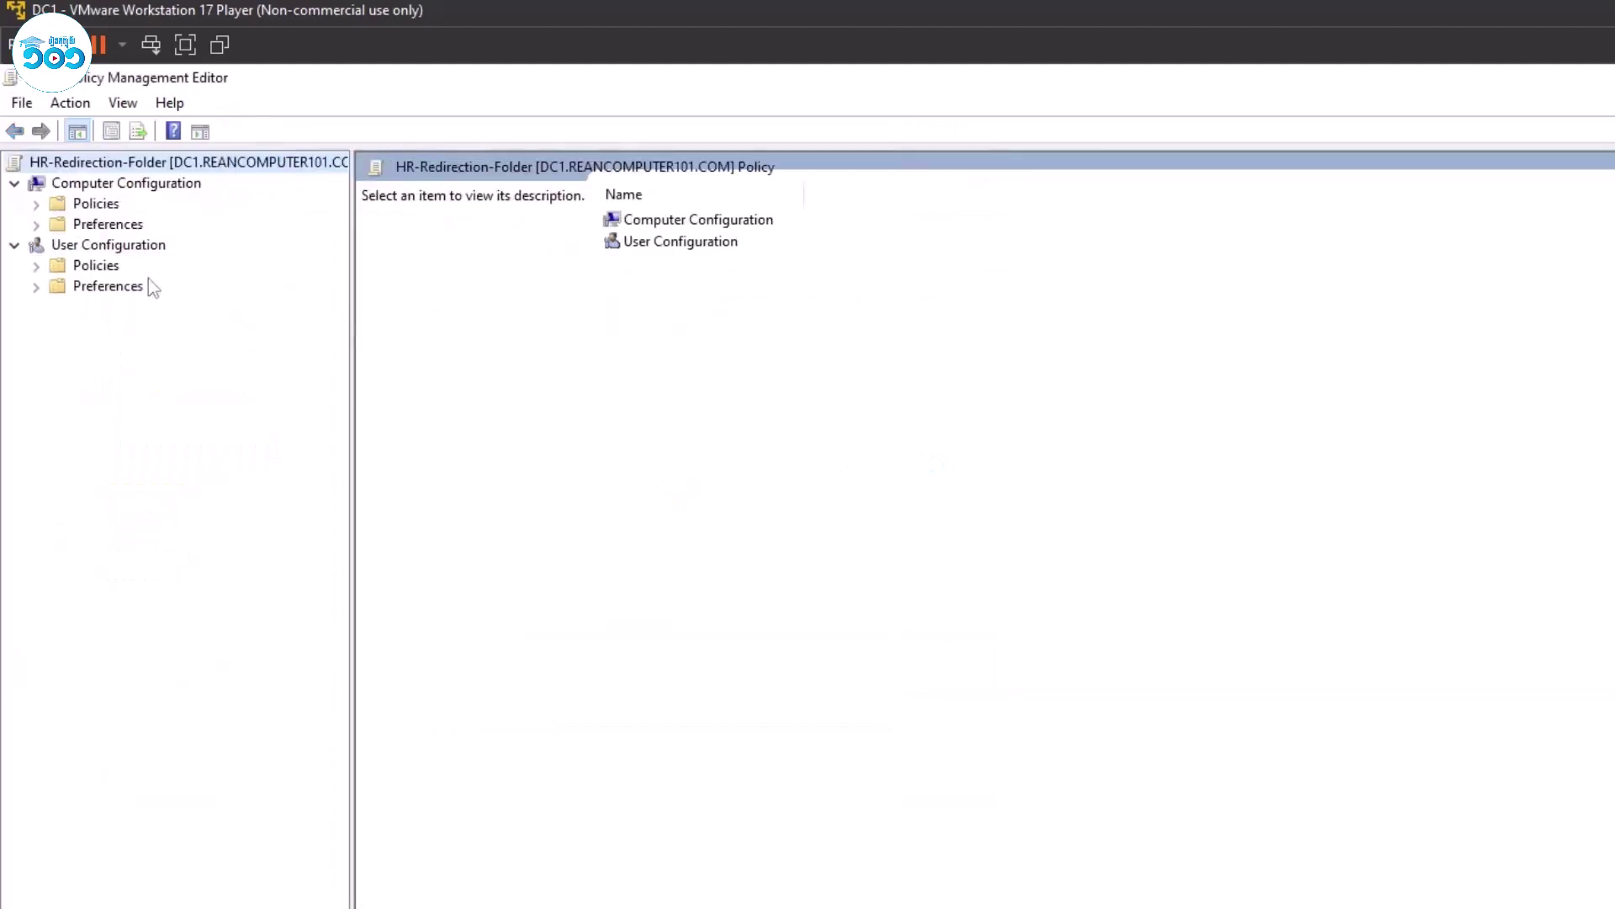
Expand User Configuration Policies > Windows Settings > Folder Redirection and select Desktop, then Documents.
click(94, 265)
click(36, 265)
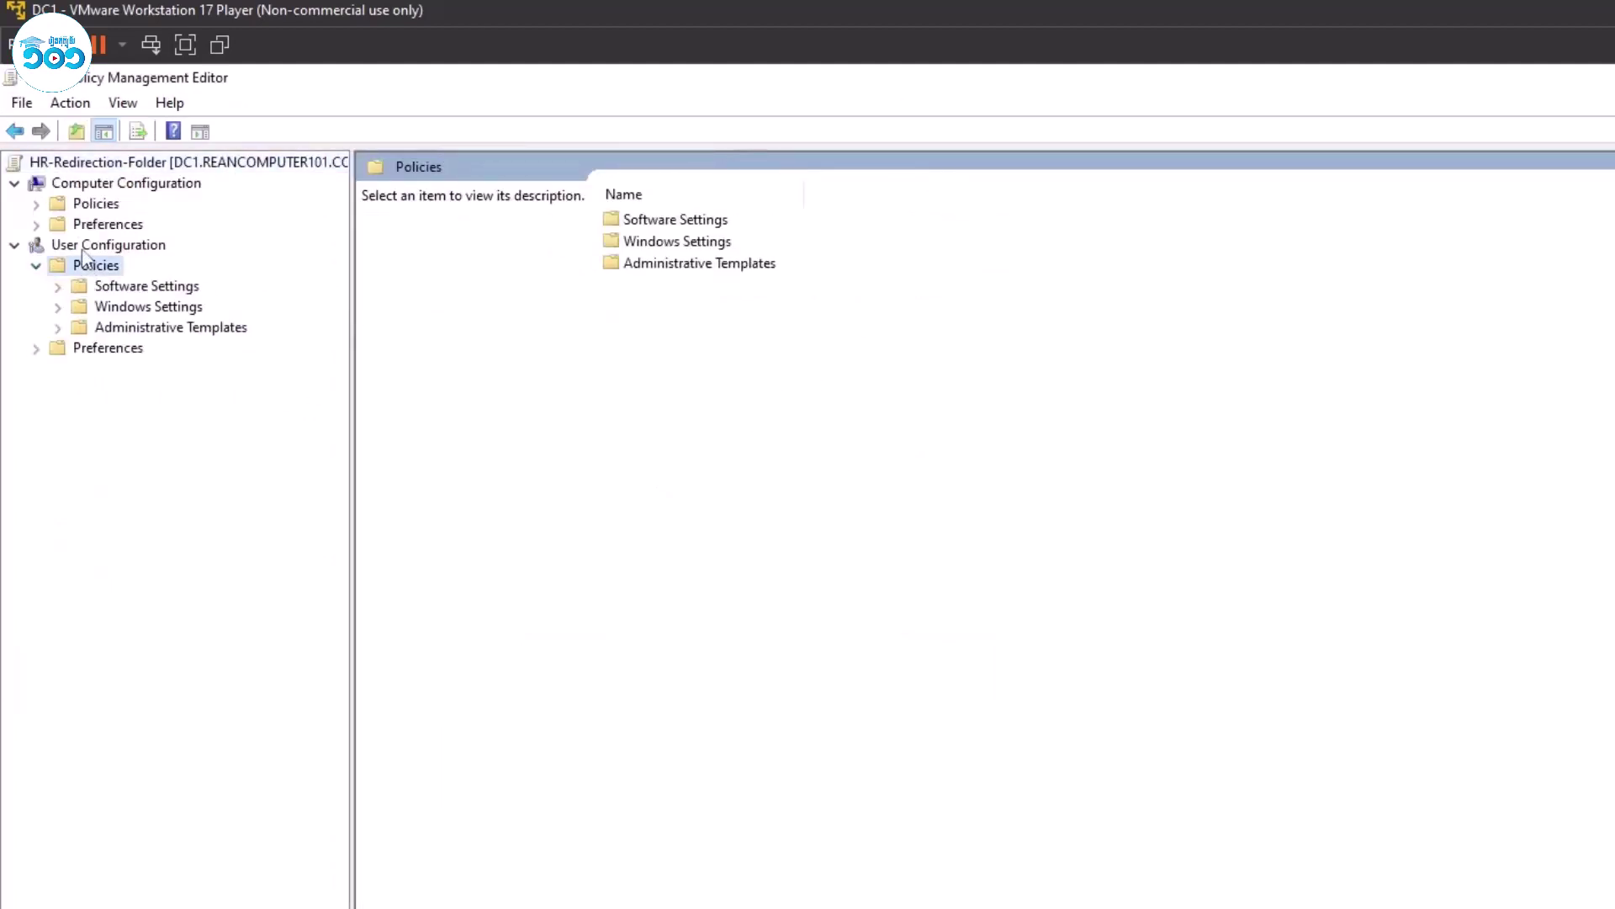
click(57, 306)
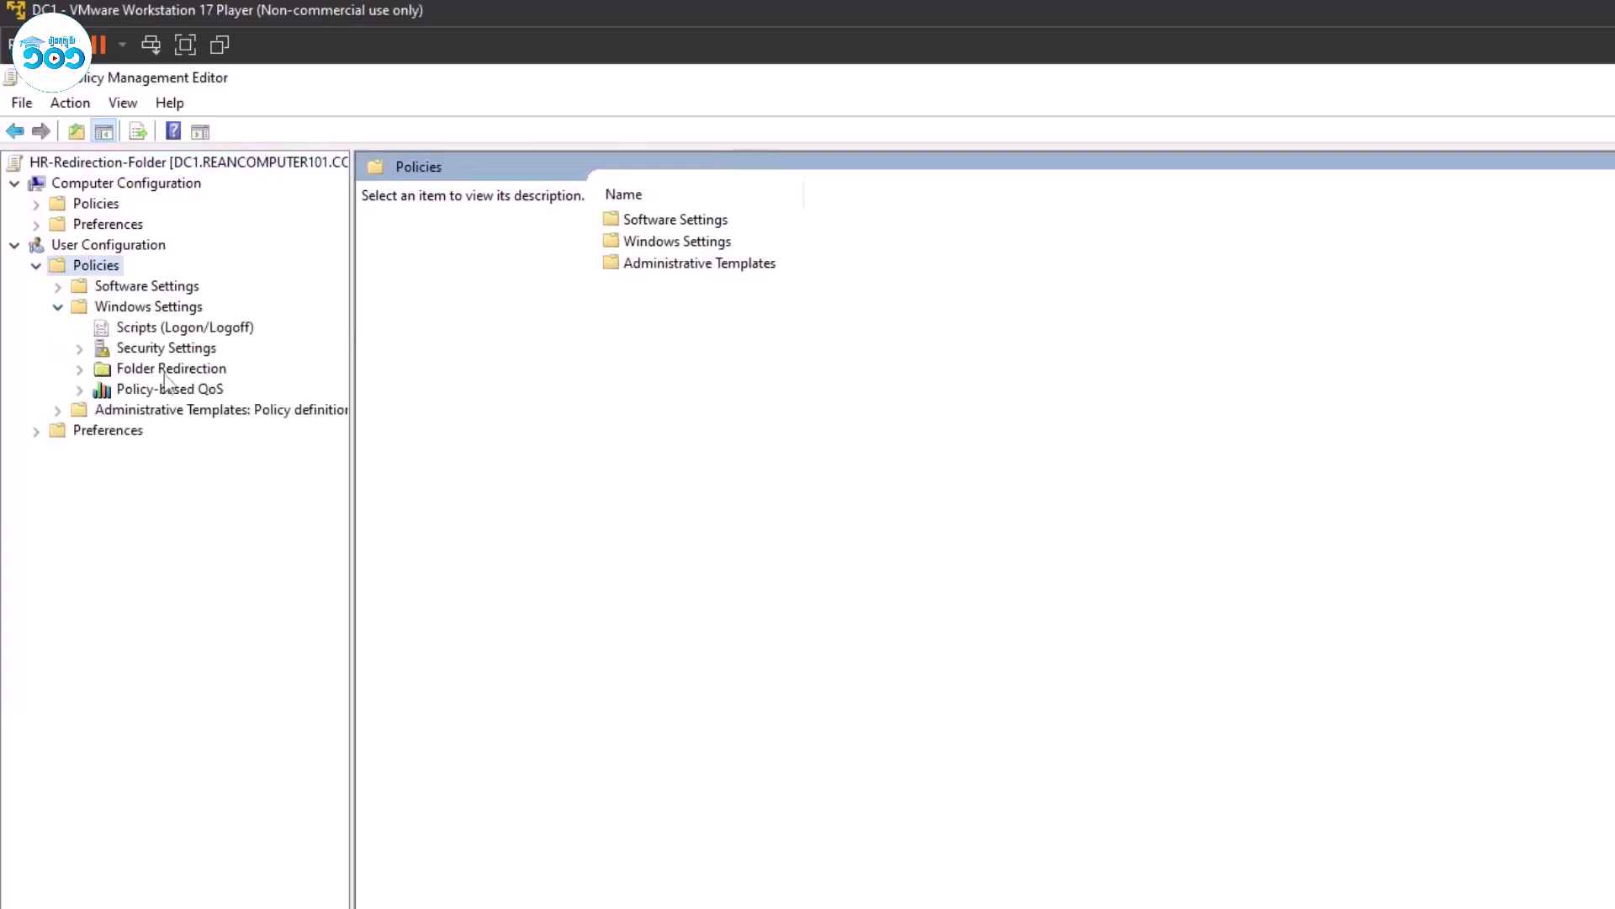
click(79, 369)
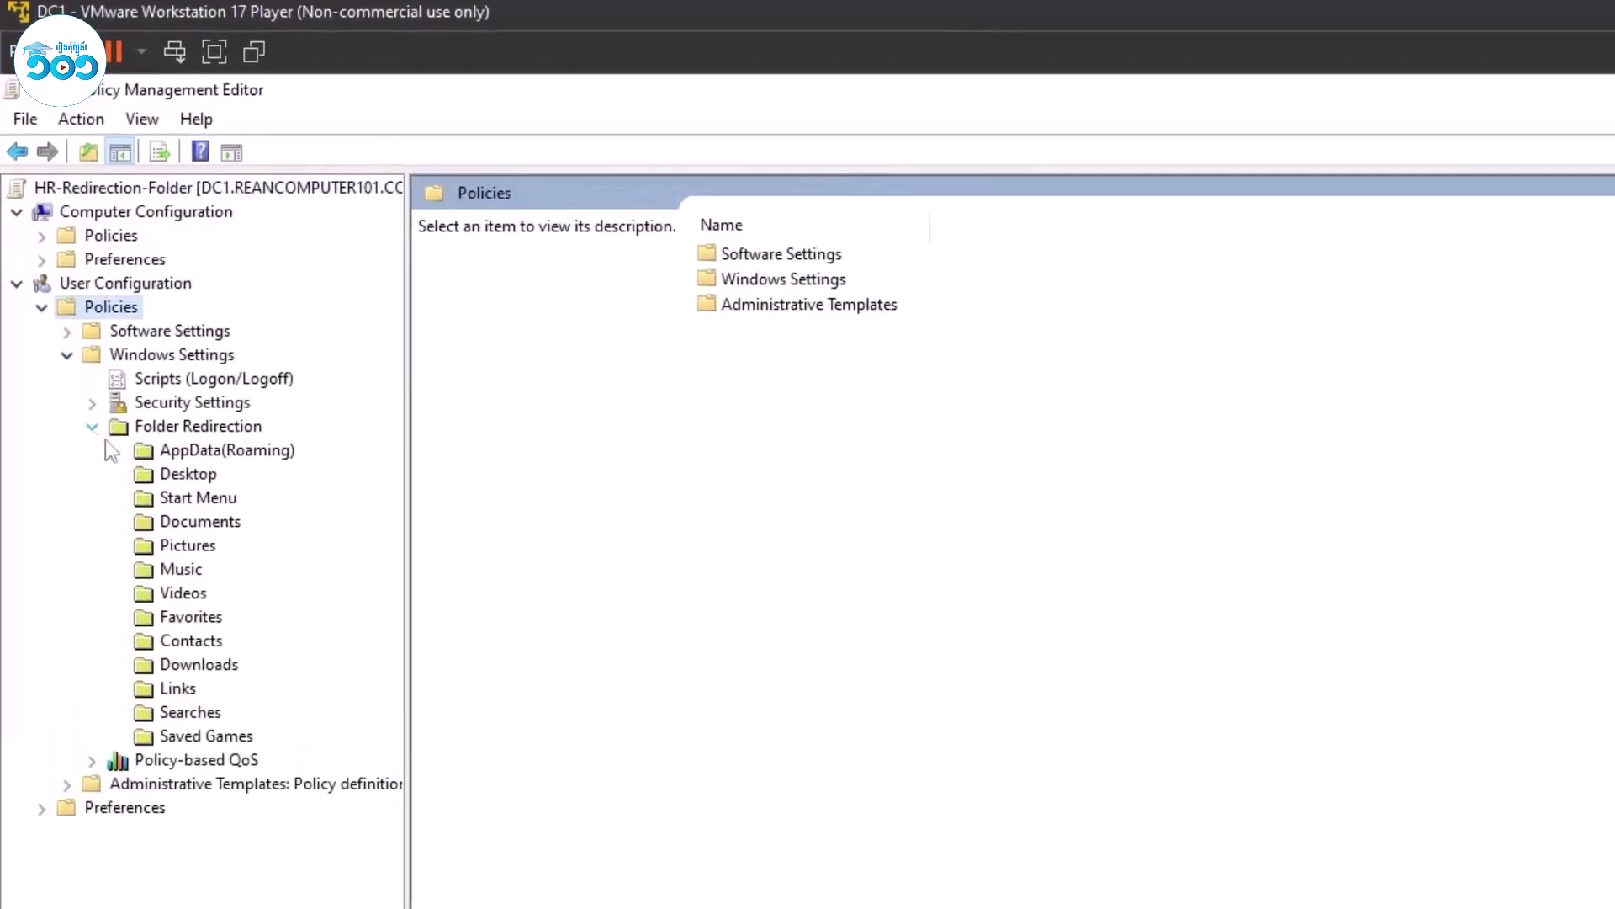
click(197, 500)
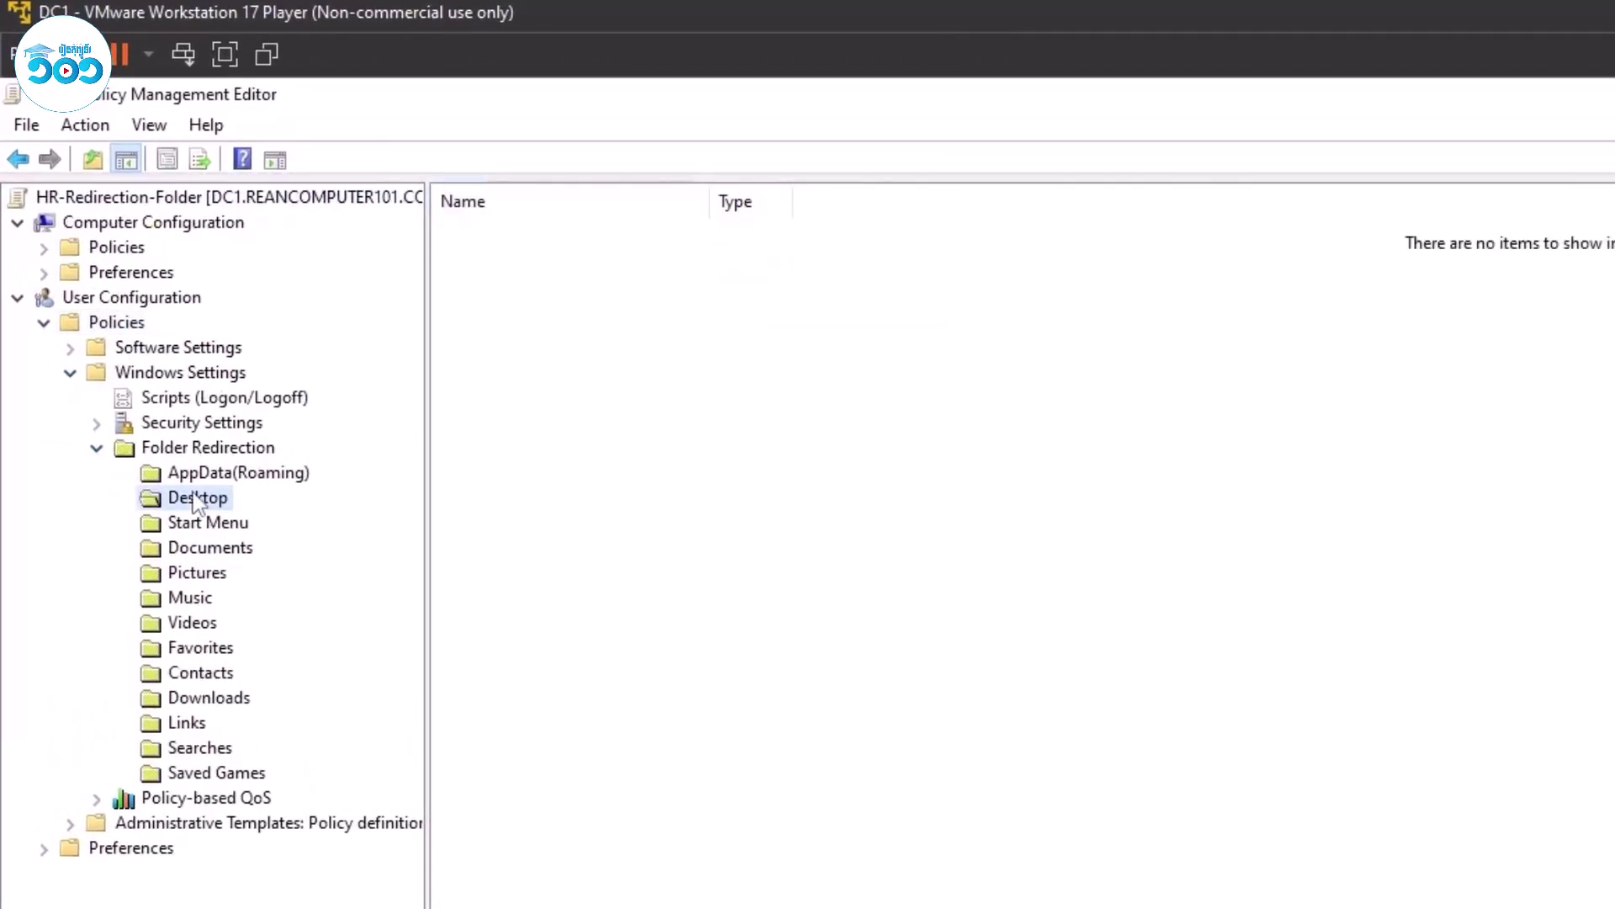
click(223, 554)
Open the Desktop redirection properties and choose the Basic setting to redirect everyone's Desktop.
click(223, 703)
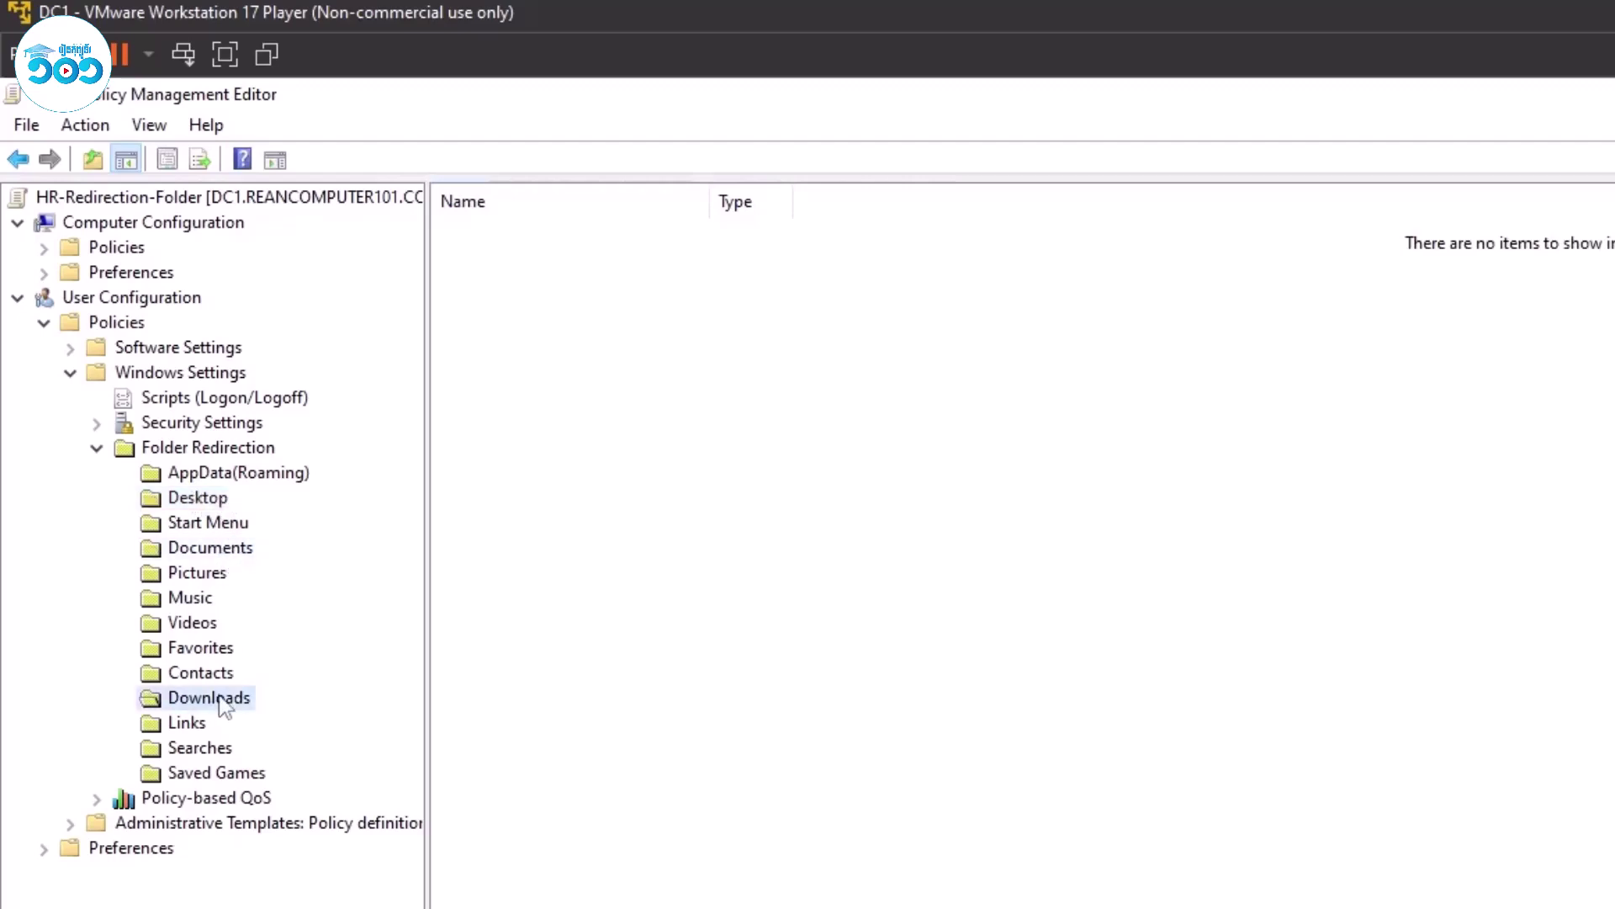
right_click(213, 499)
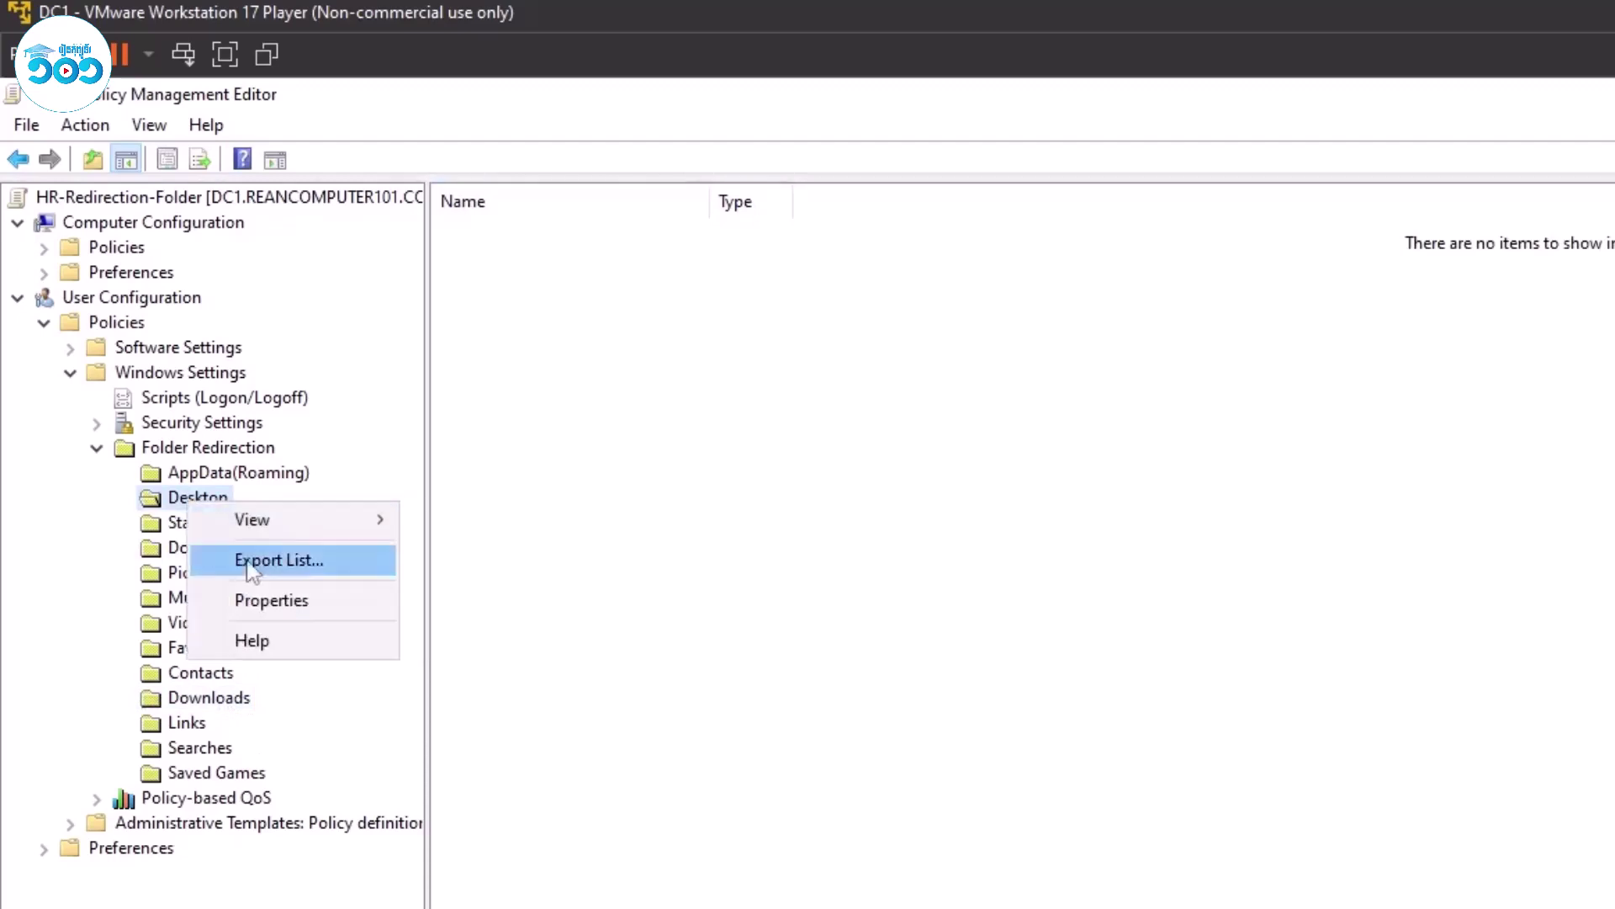
click(271, 598)
drag(1323, 468, 804, 444)
click(808, 594)
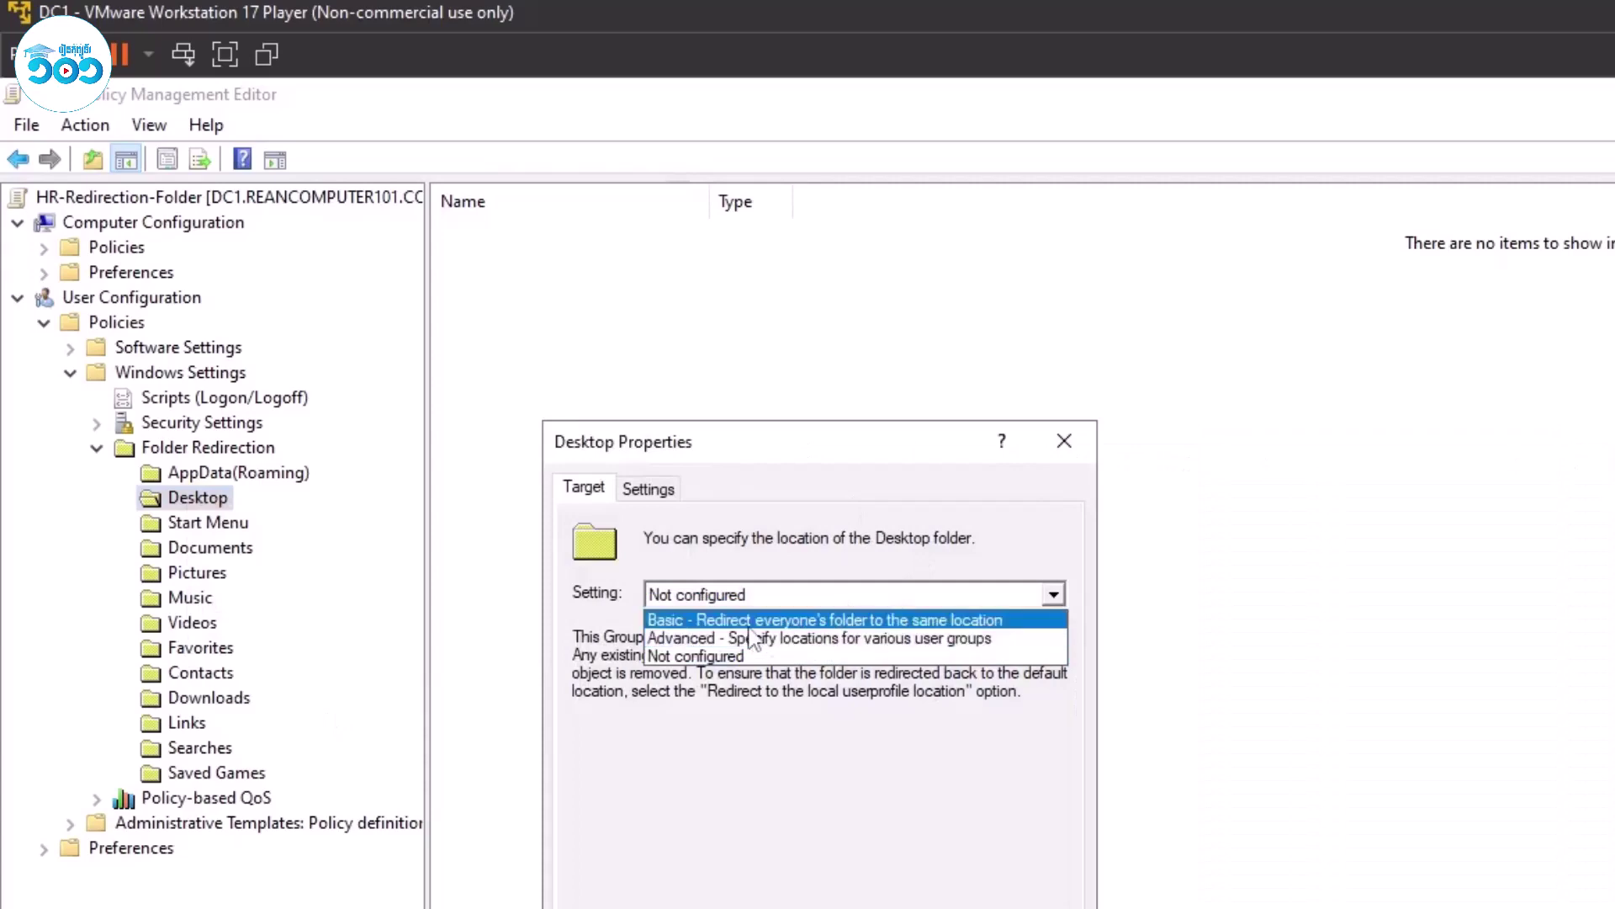
click(748, 622)
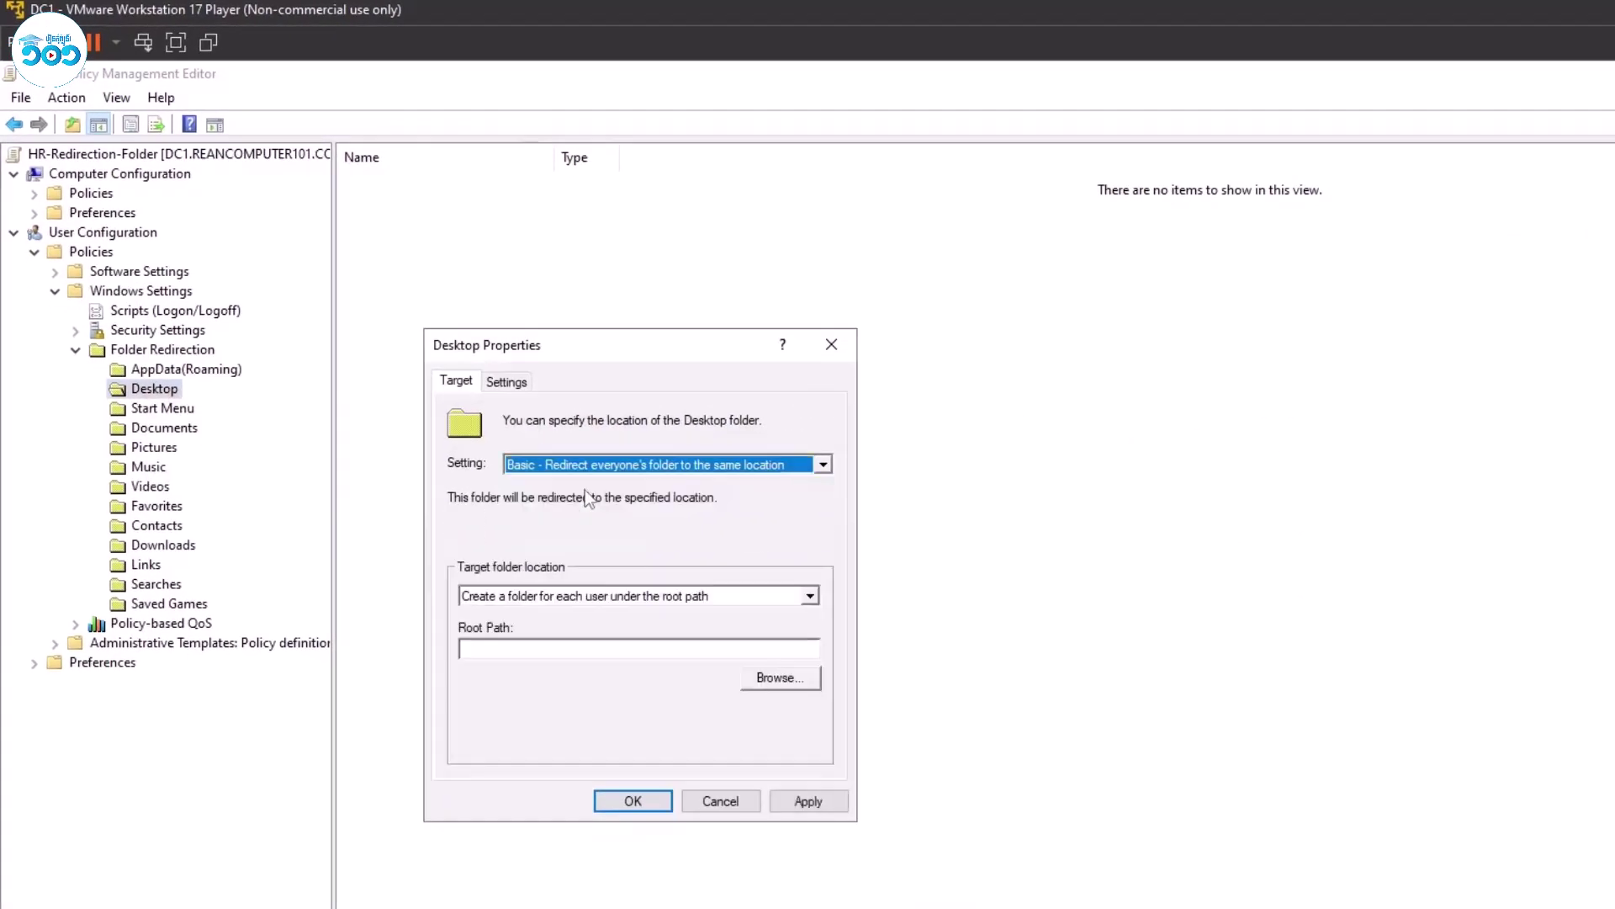
key(Tab)
key(Tab)
Copy the \\DC1\HR-Redirect$ network path from the HR-Redirect folder's sharing properties on DATA (E:).
key(super+e)
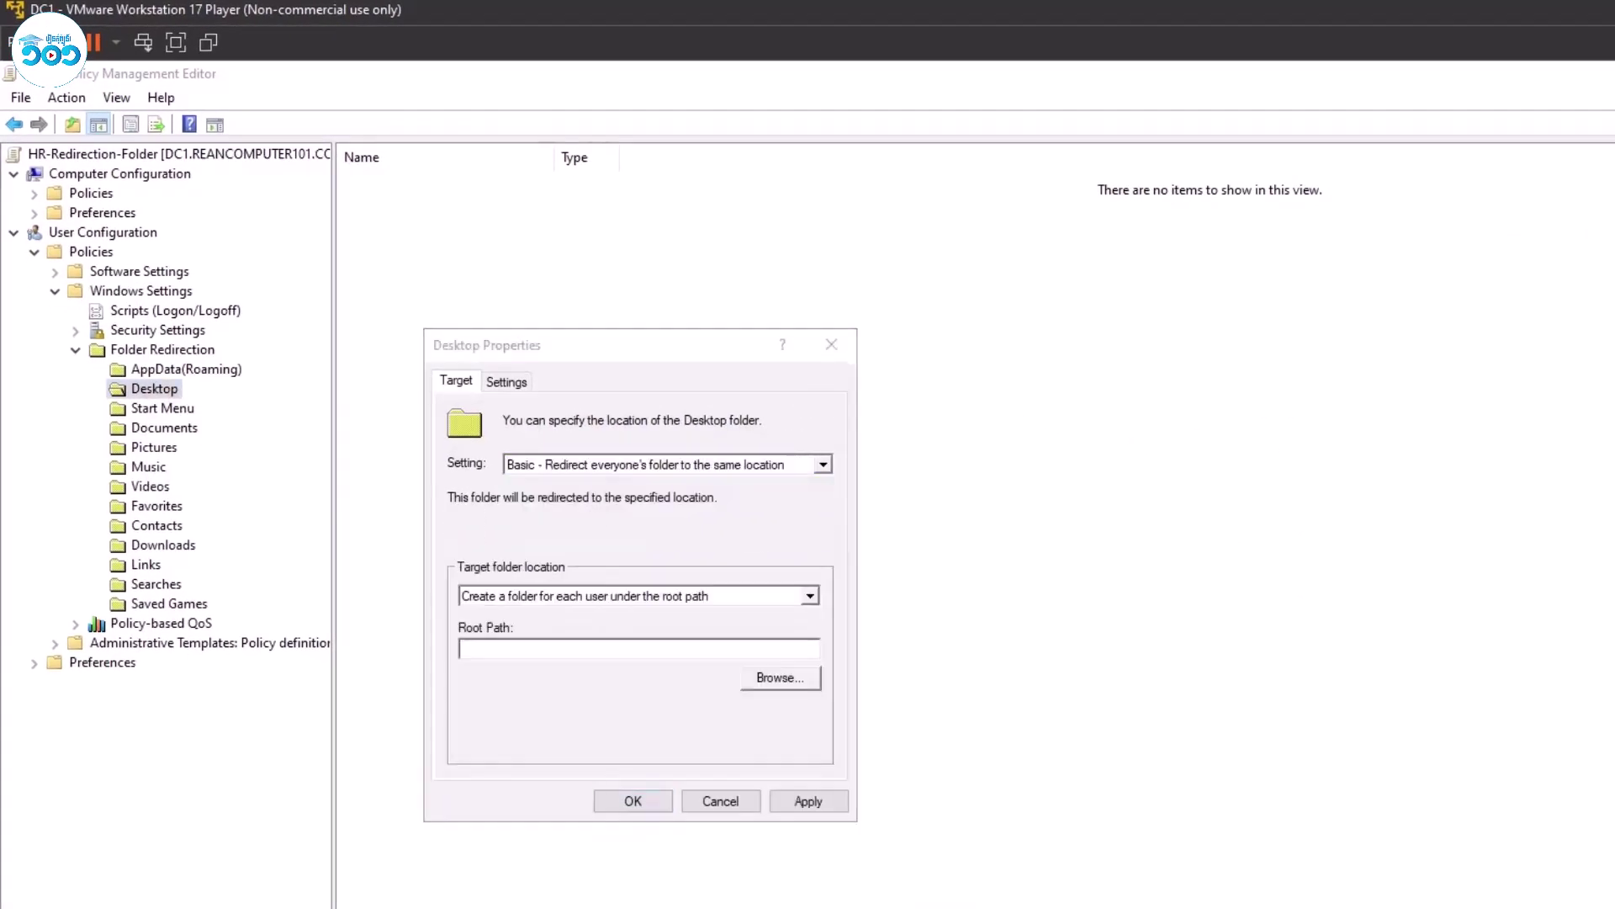
click(275, 589)
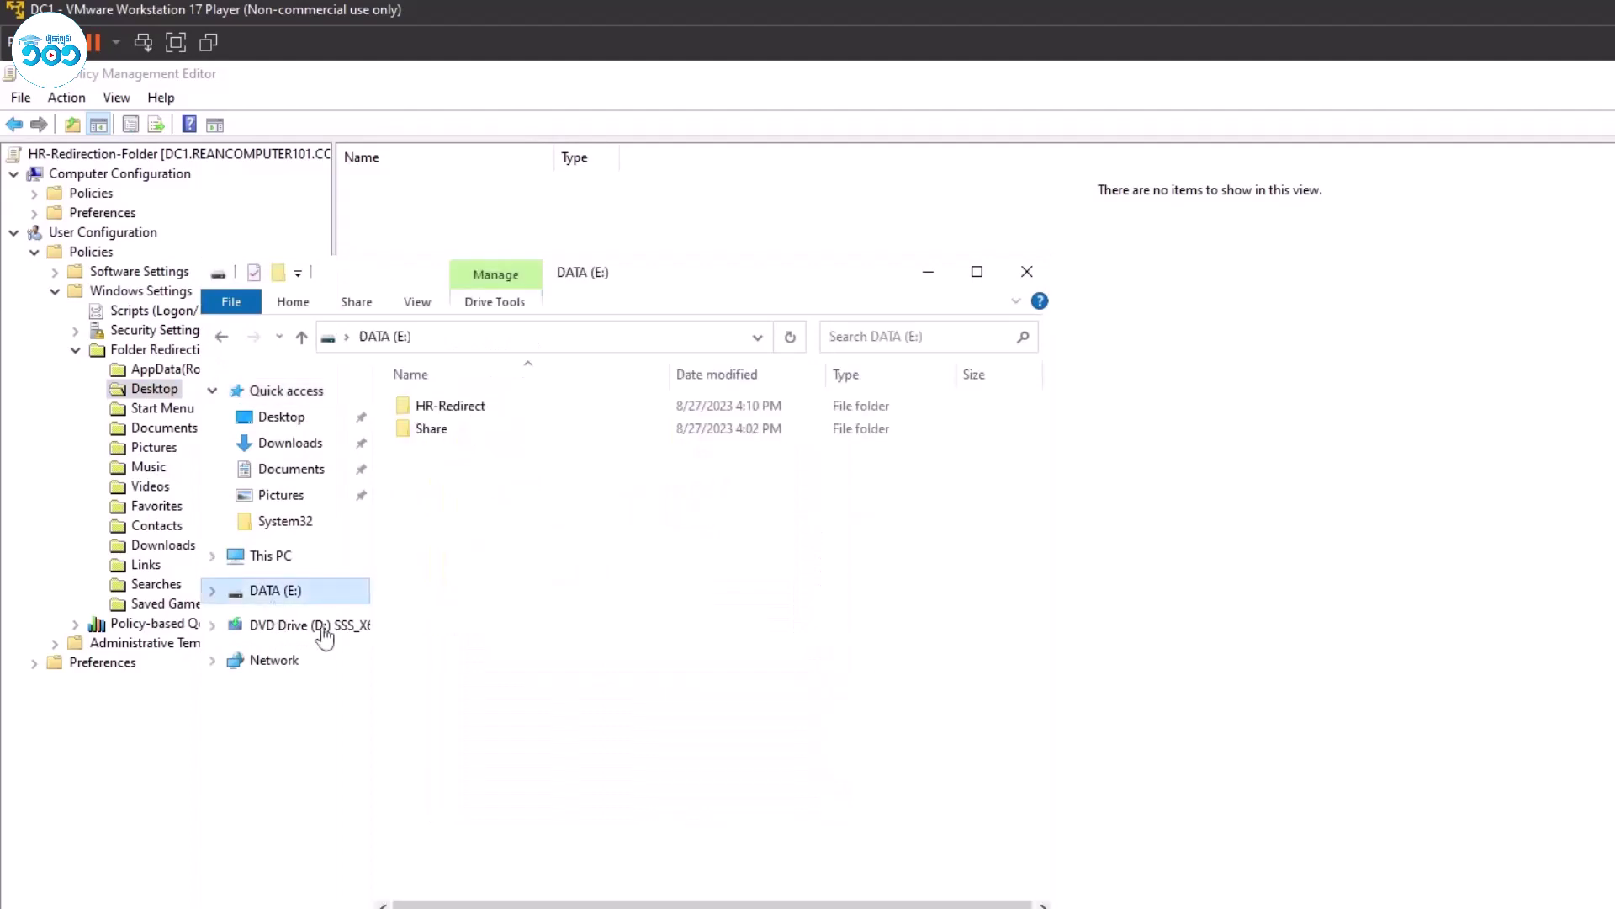
click(522, 410)
right_click(522, 411)
click(589, 775)
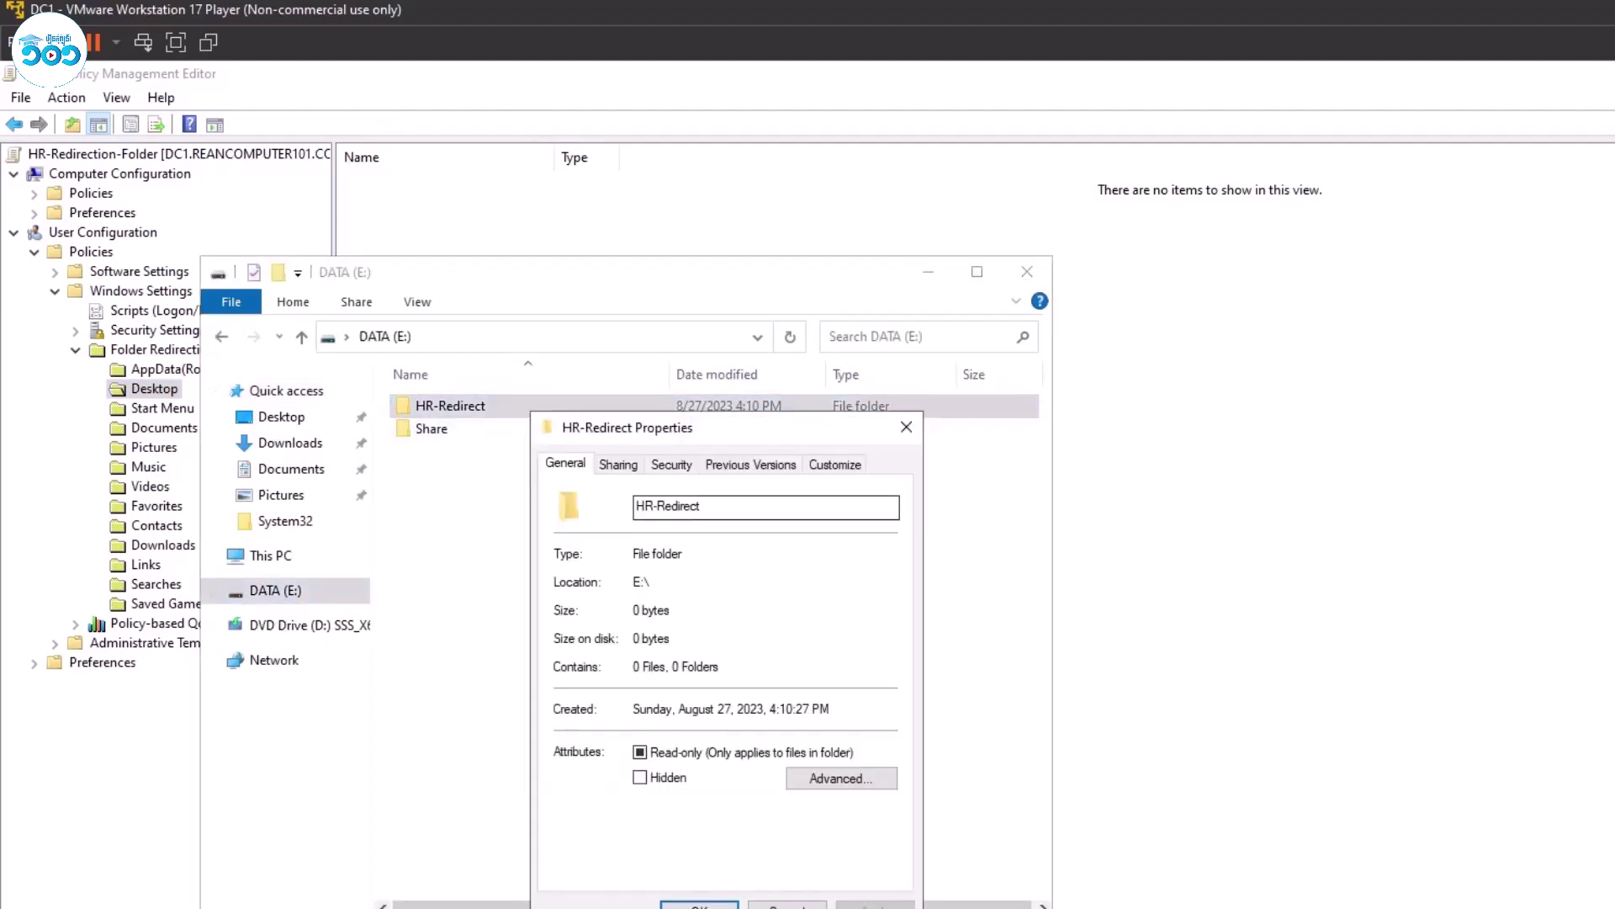
click(619, 464)
drag(675, 581, 563, 582)
key(ctrl+c)
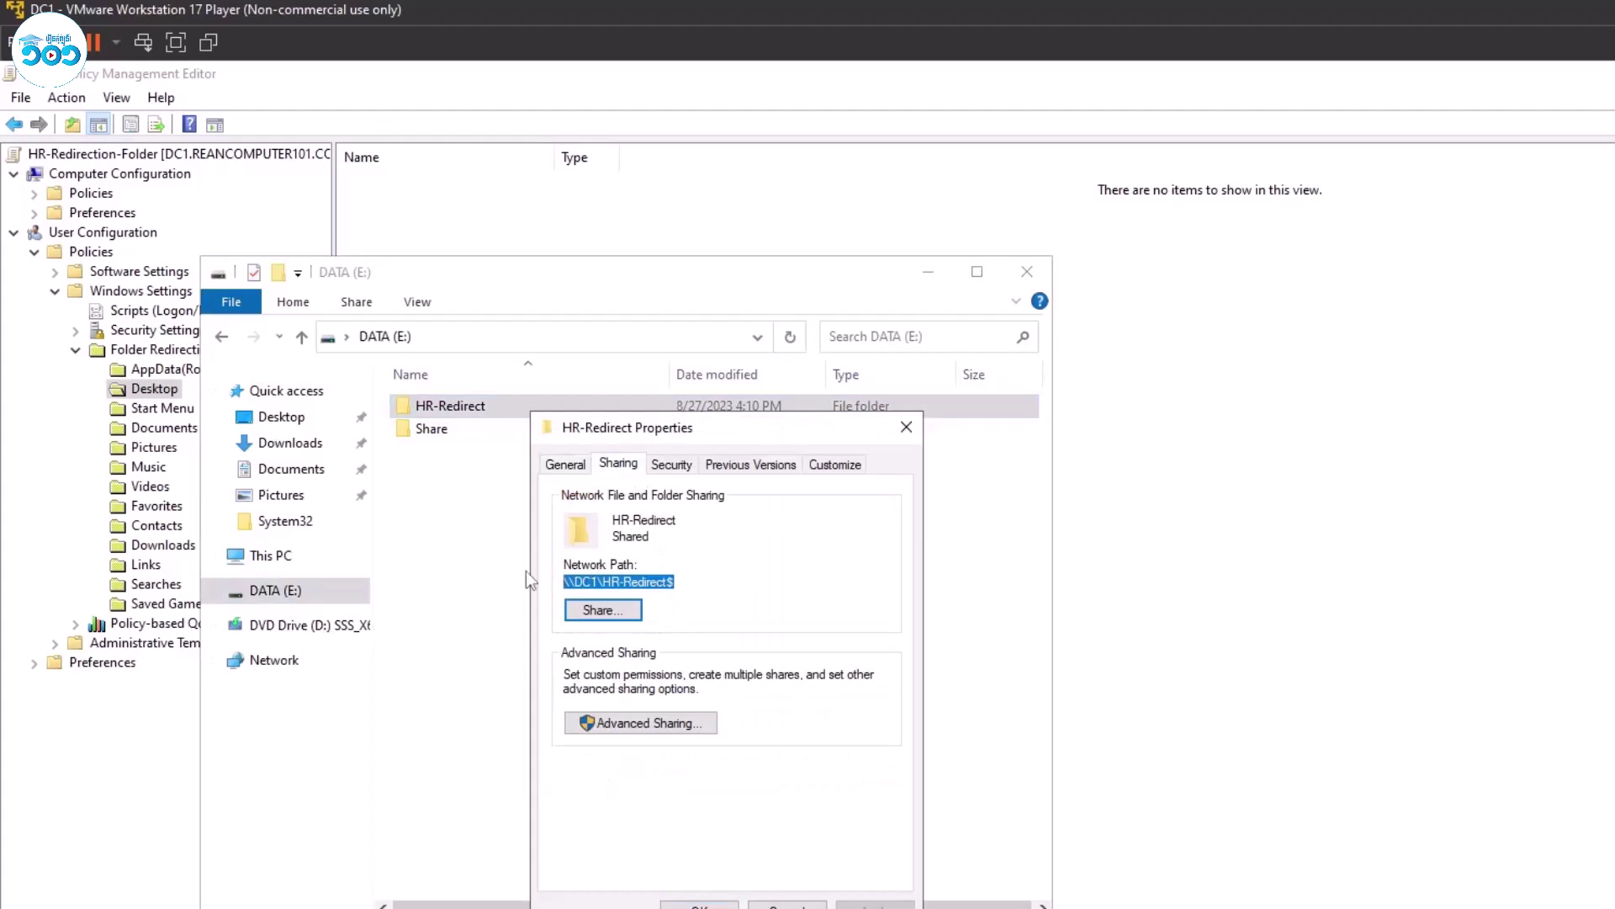
click(700, 904)
click(1027, 271)
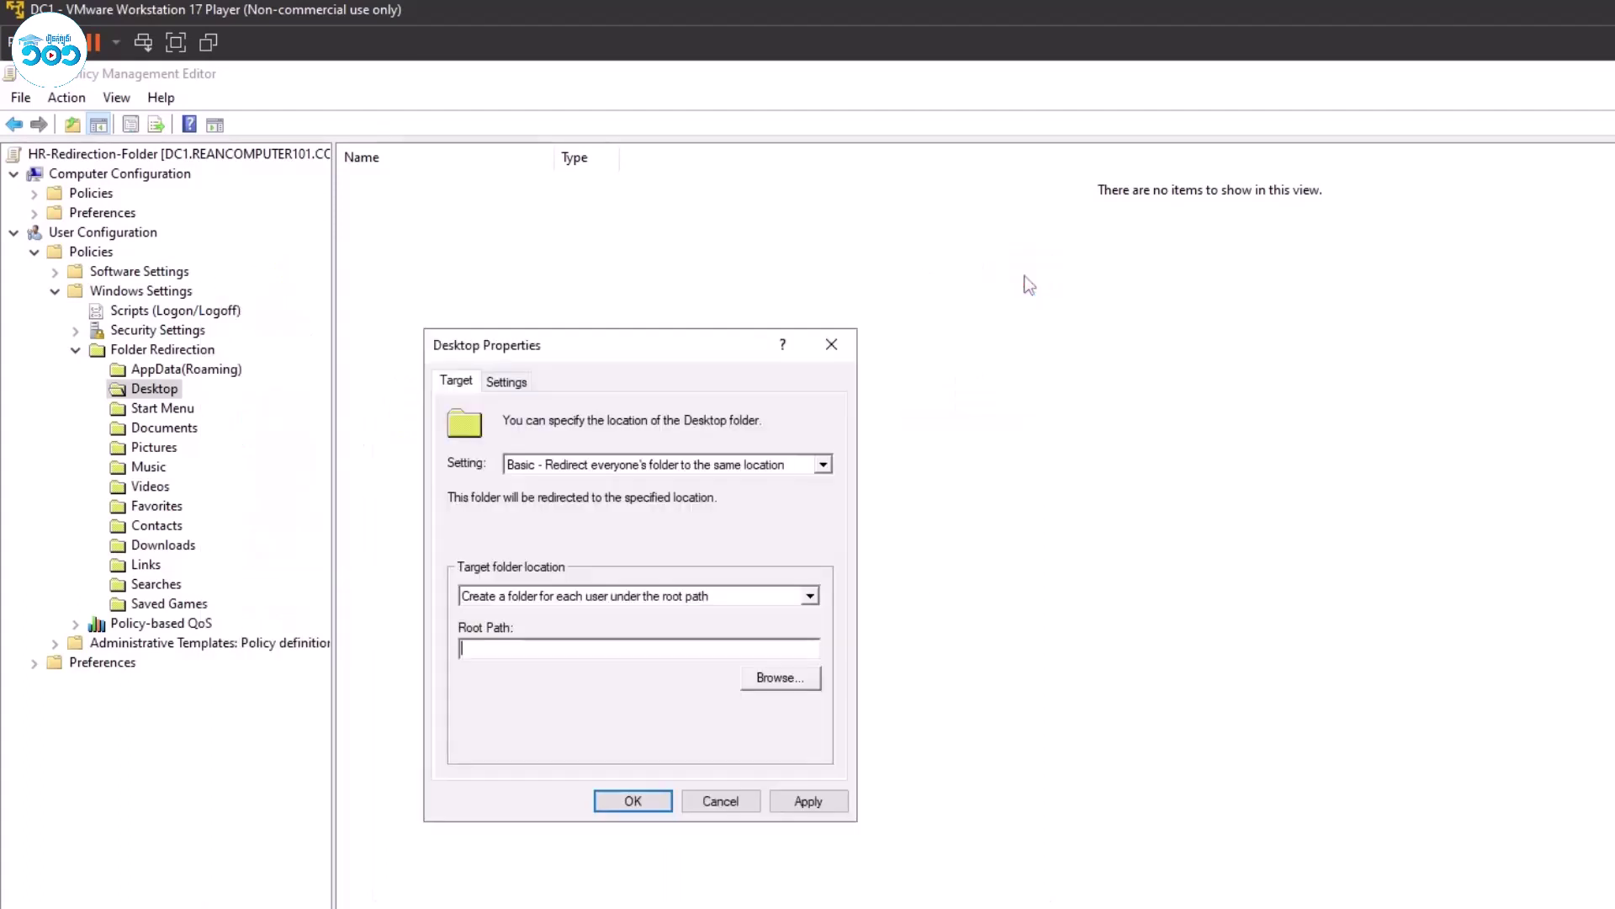
Paste \\DC1\HR-Redirect$ as the Desktop root path and apply it, accepting the compatibility warning.
key(ctrl+v)
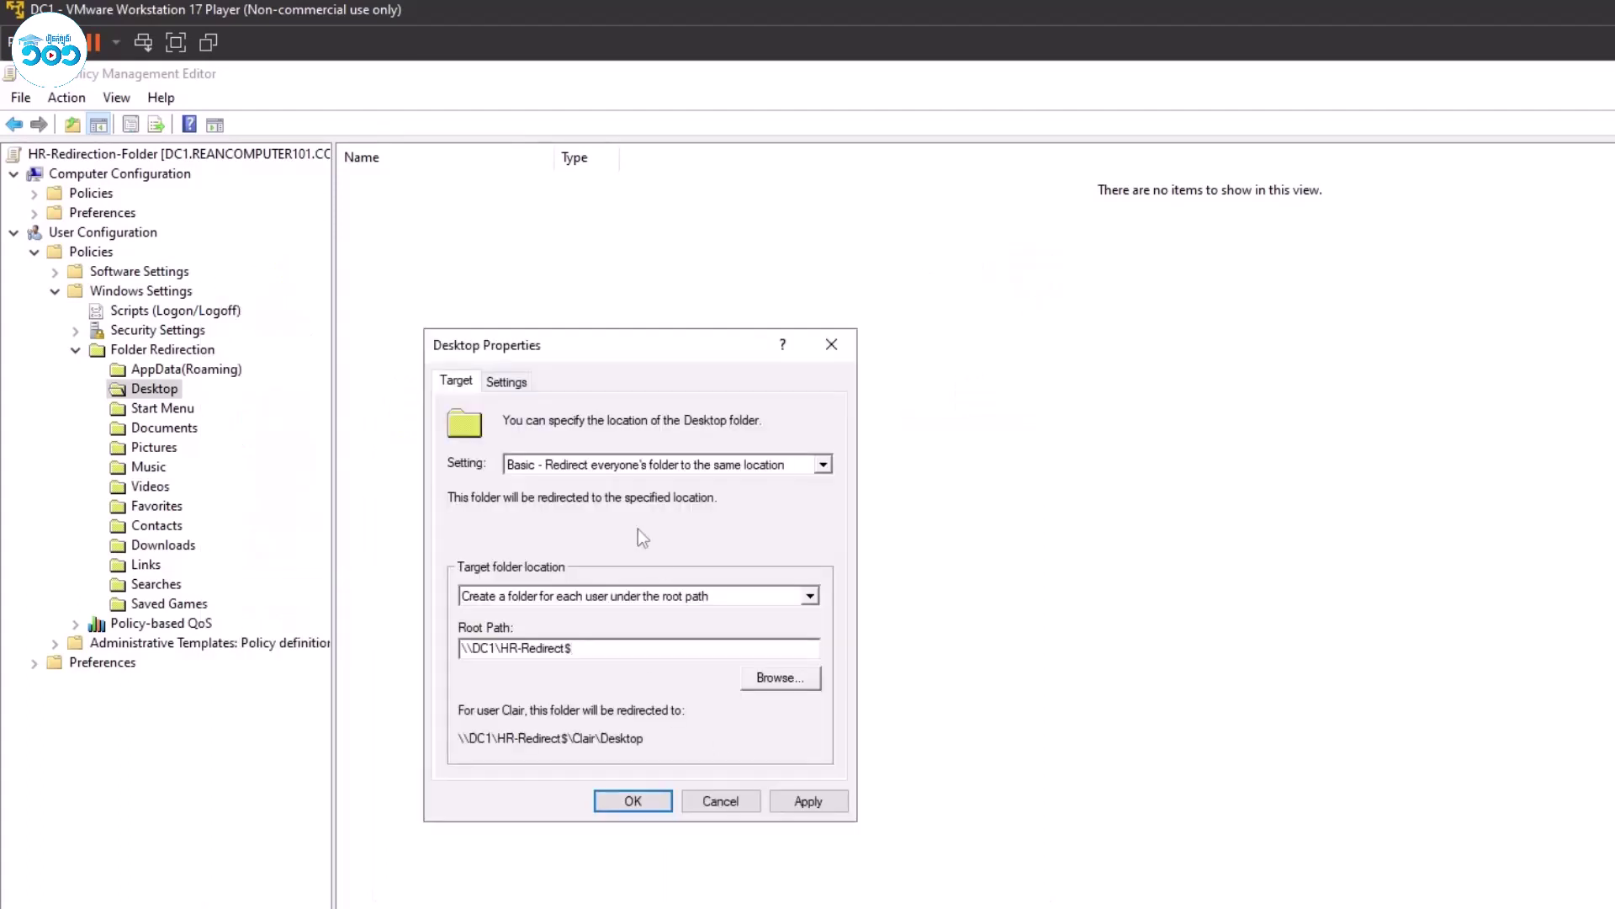
click(513, 383)
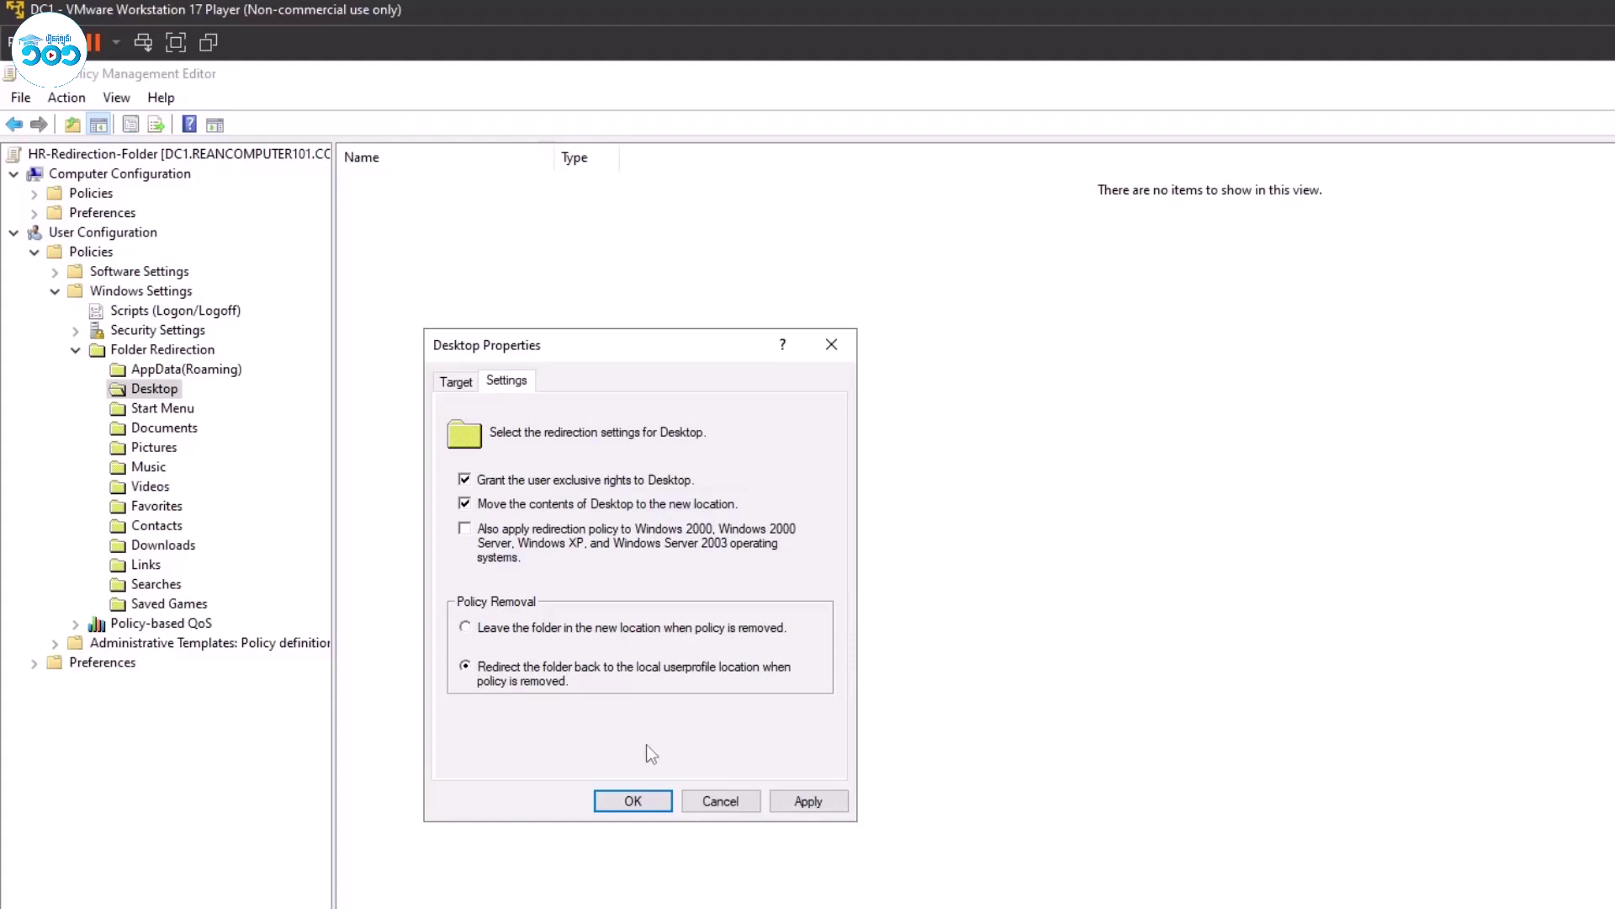
click(808, 801)
click(1127, 712)
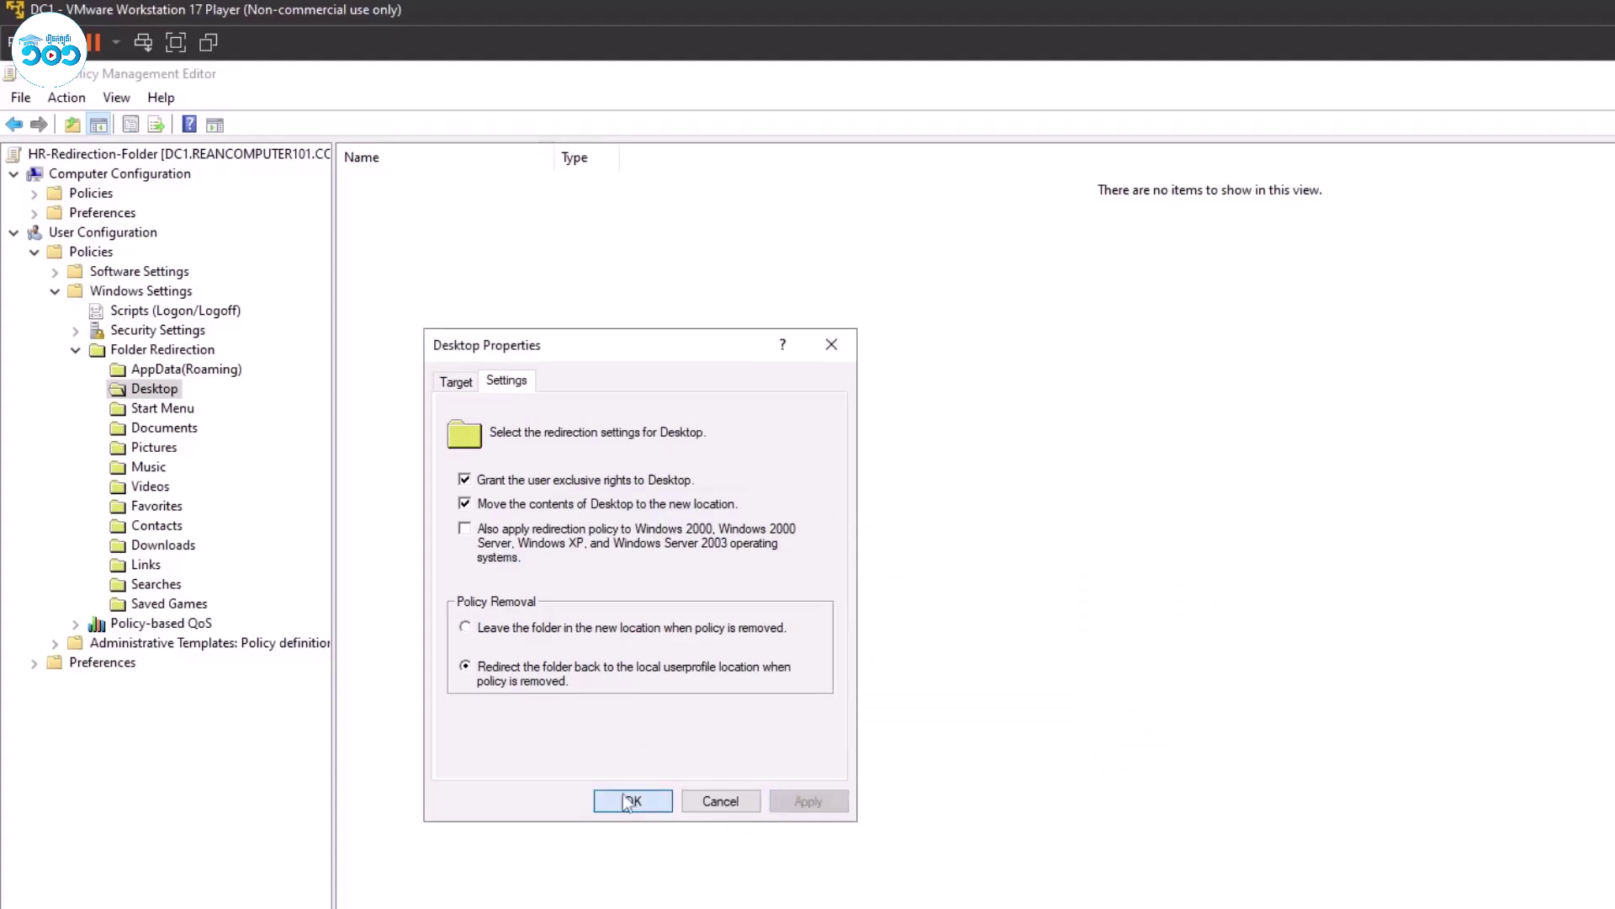
click(467, 386)
click(627, 801)
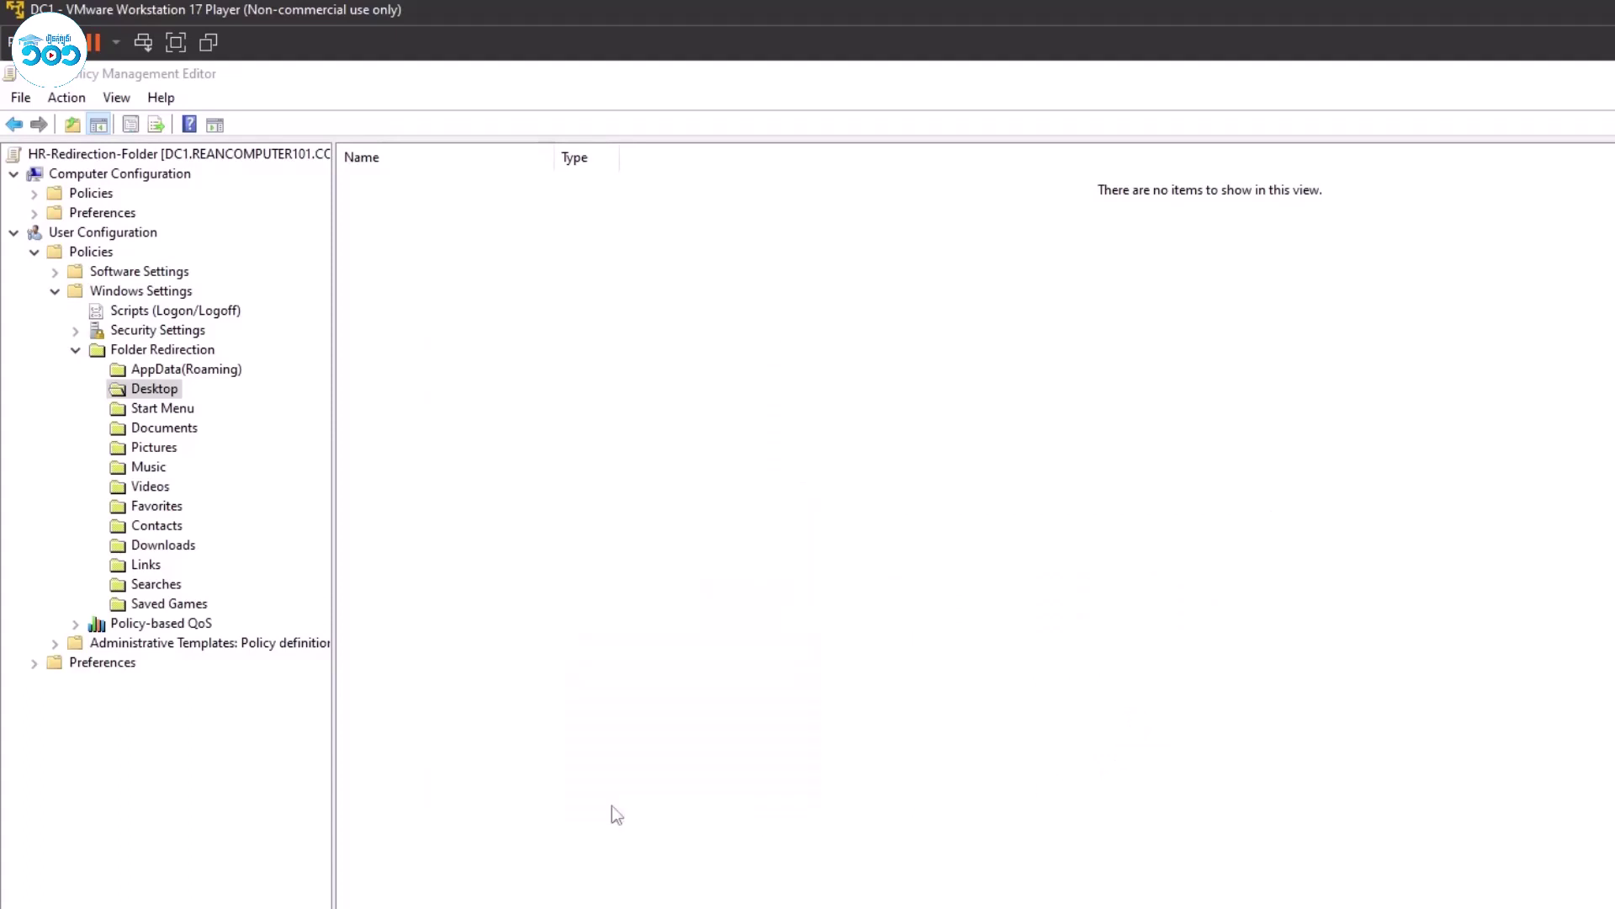
Redirect Documents with the Basic setting to root path \\DC1\HR-Redirect$ and apply it.
click(160, 429)
right_click(154, 431)
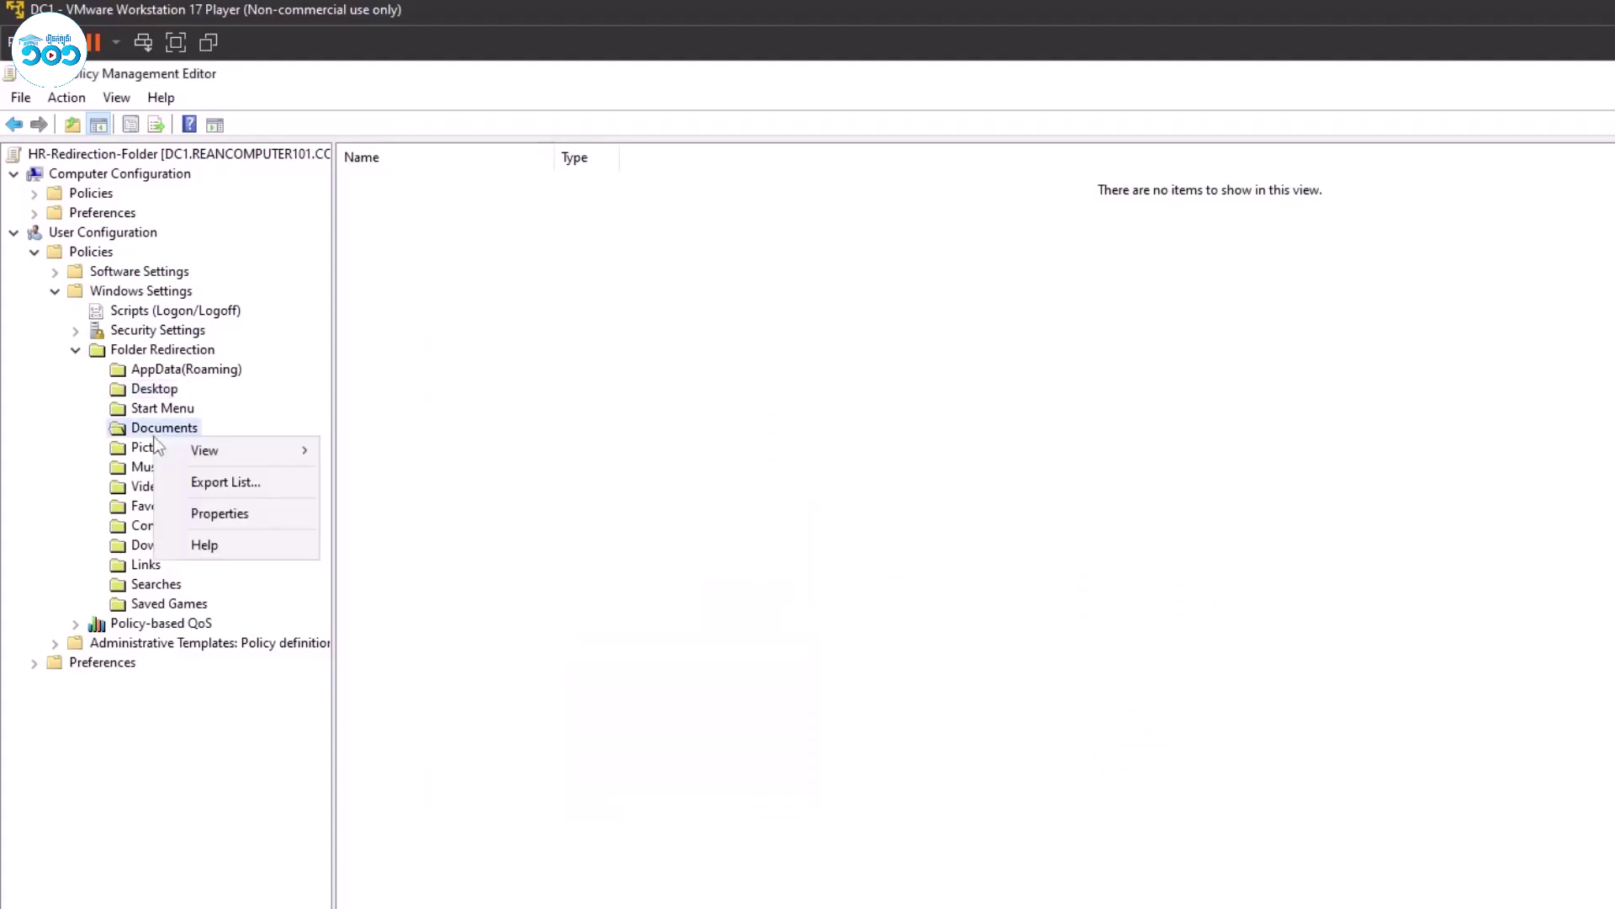
click(239, 542)
click(634, 461)
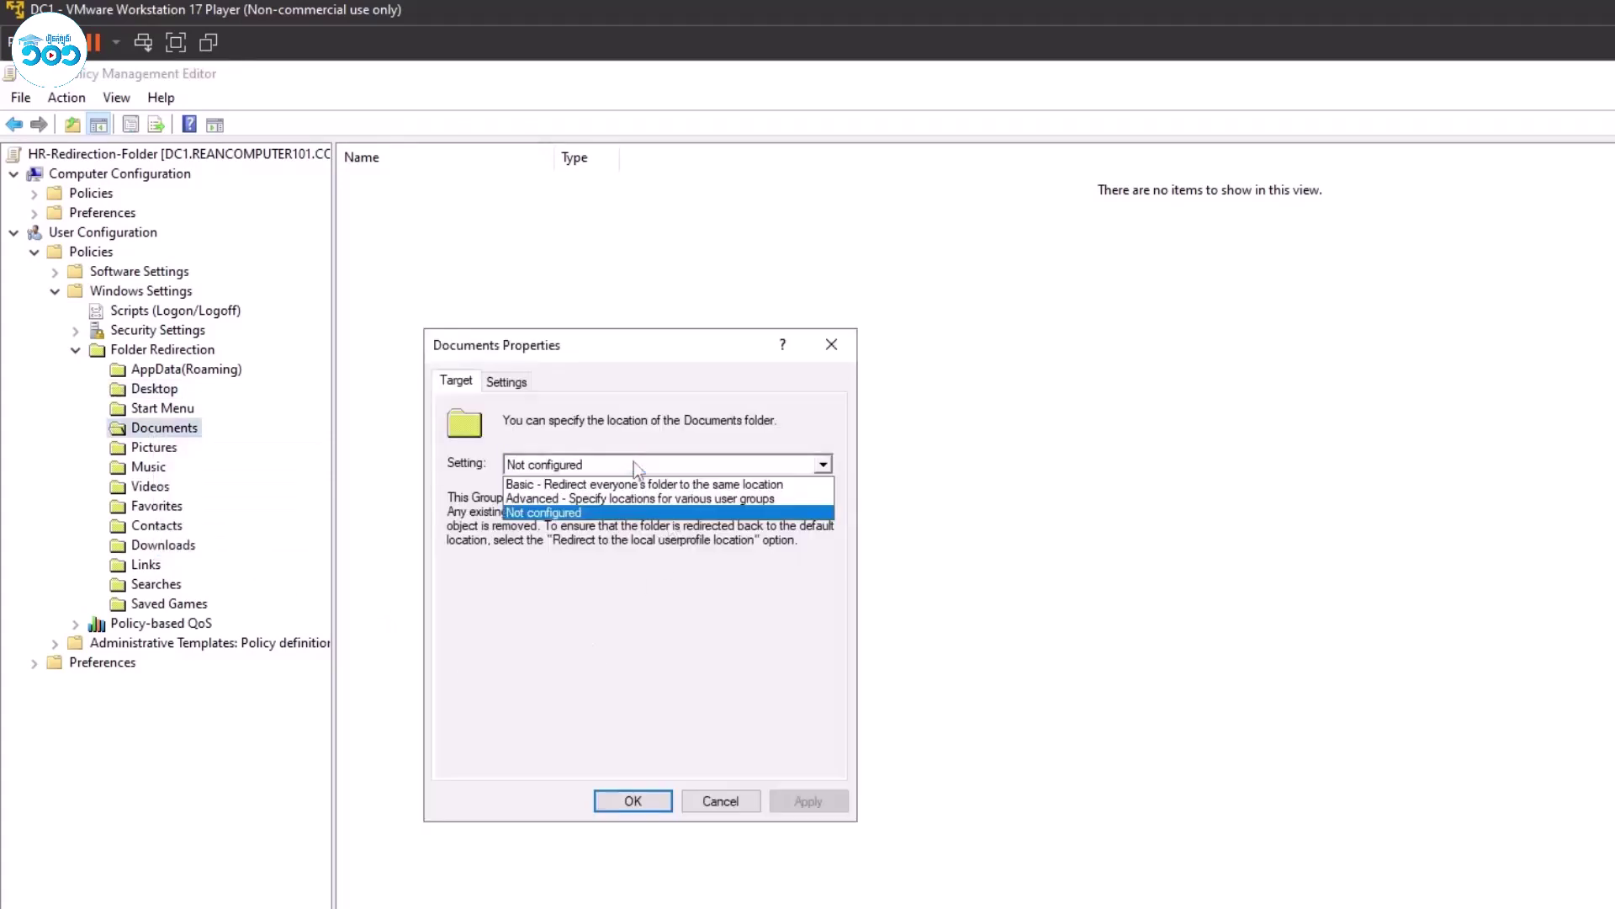
click(606, 479)
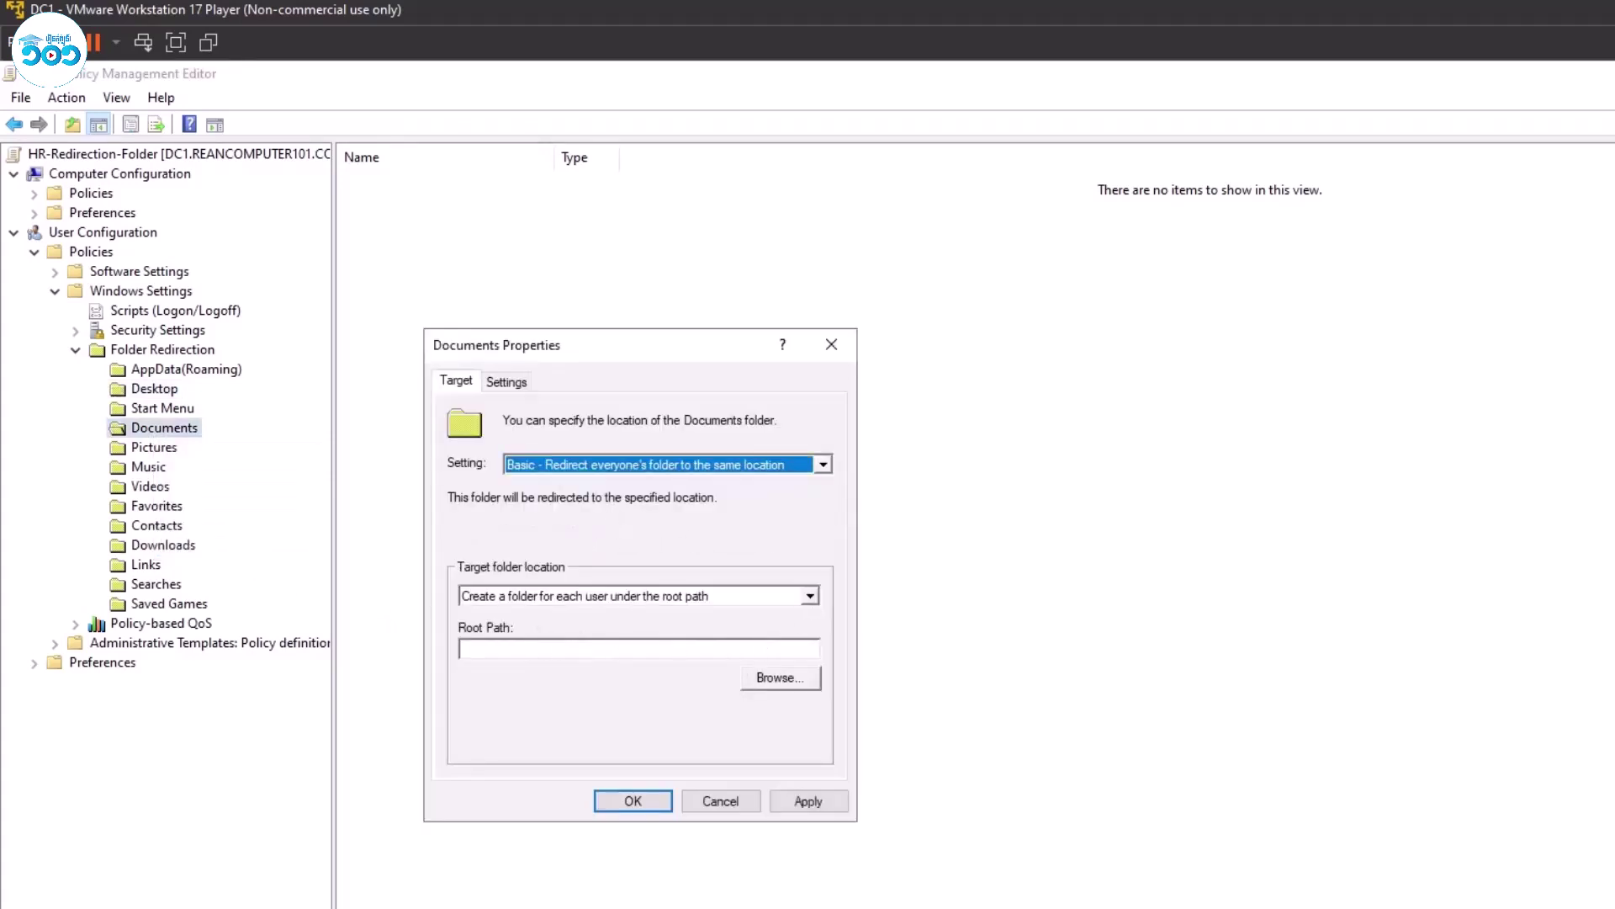
click(589, 648)
key(ctrl+v)
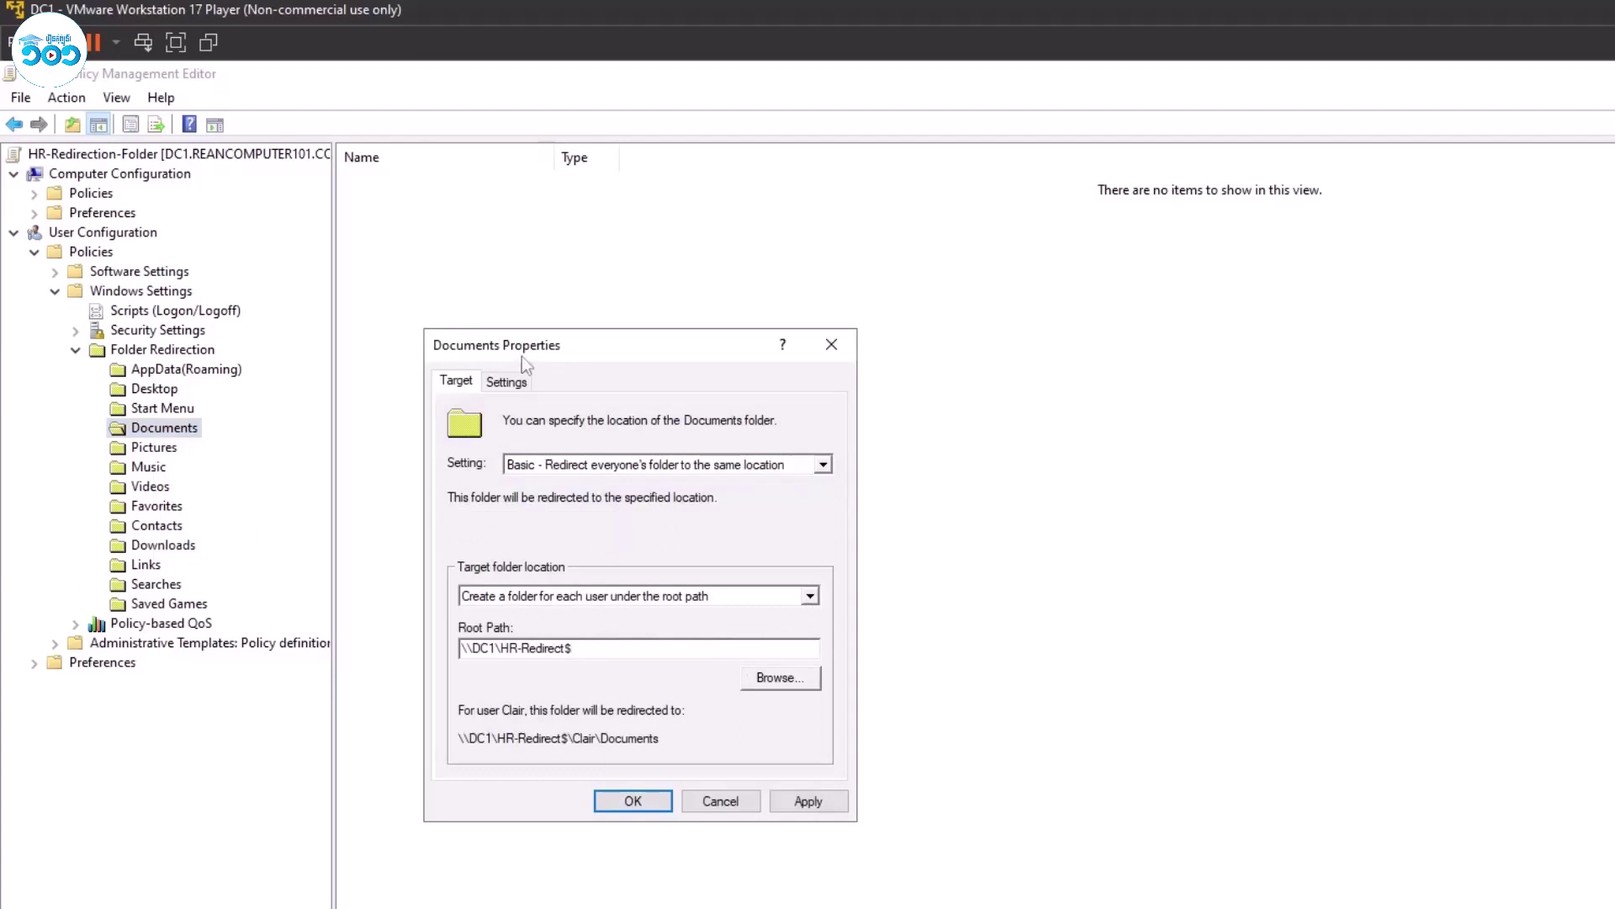
click(507, 382)
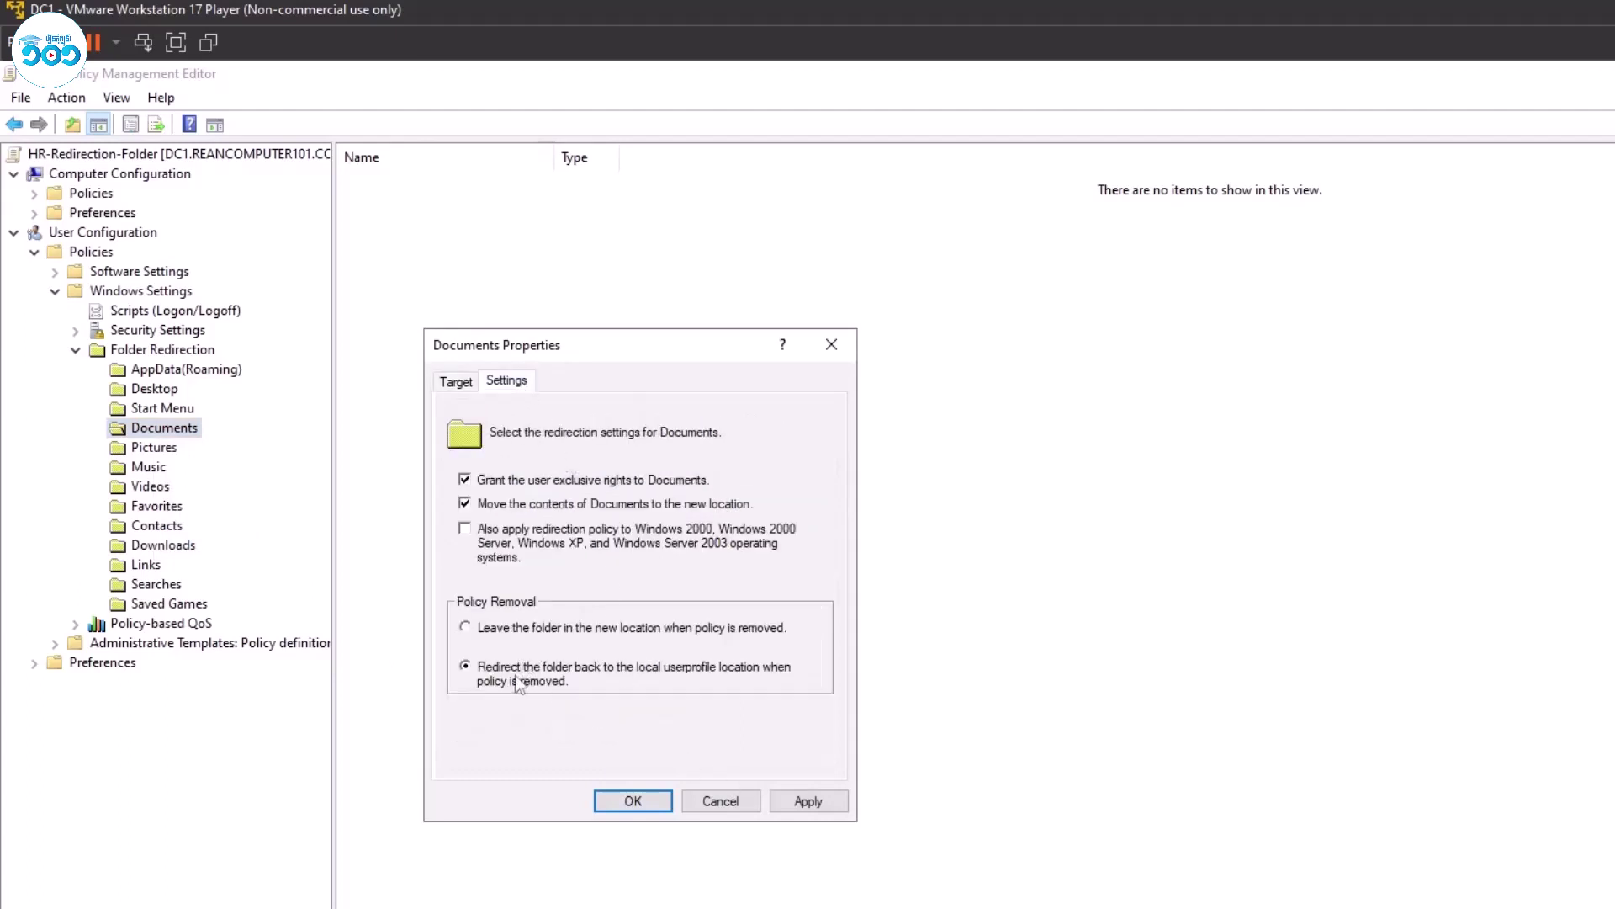
click(799, 794)
click(1104, 704)
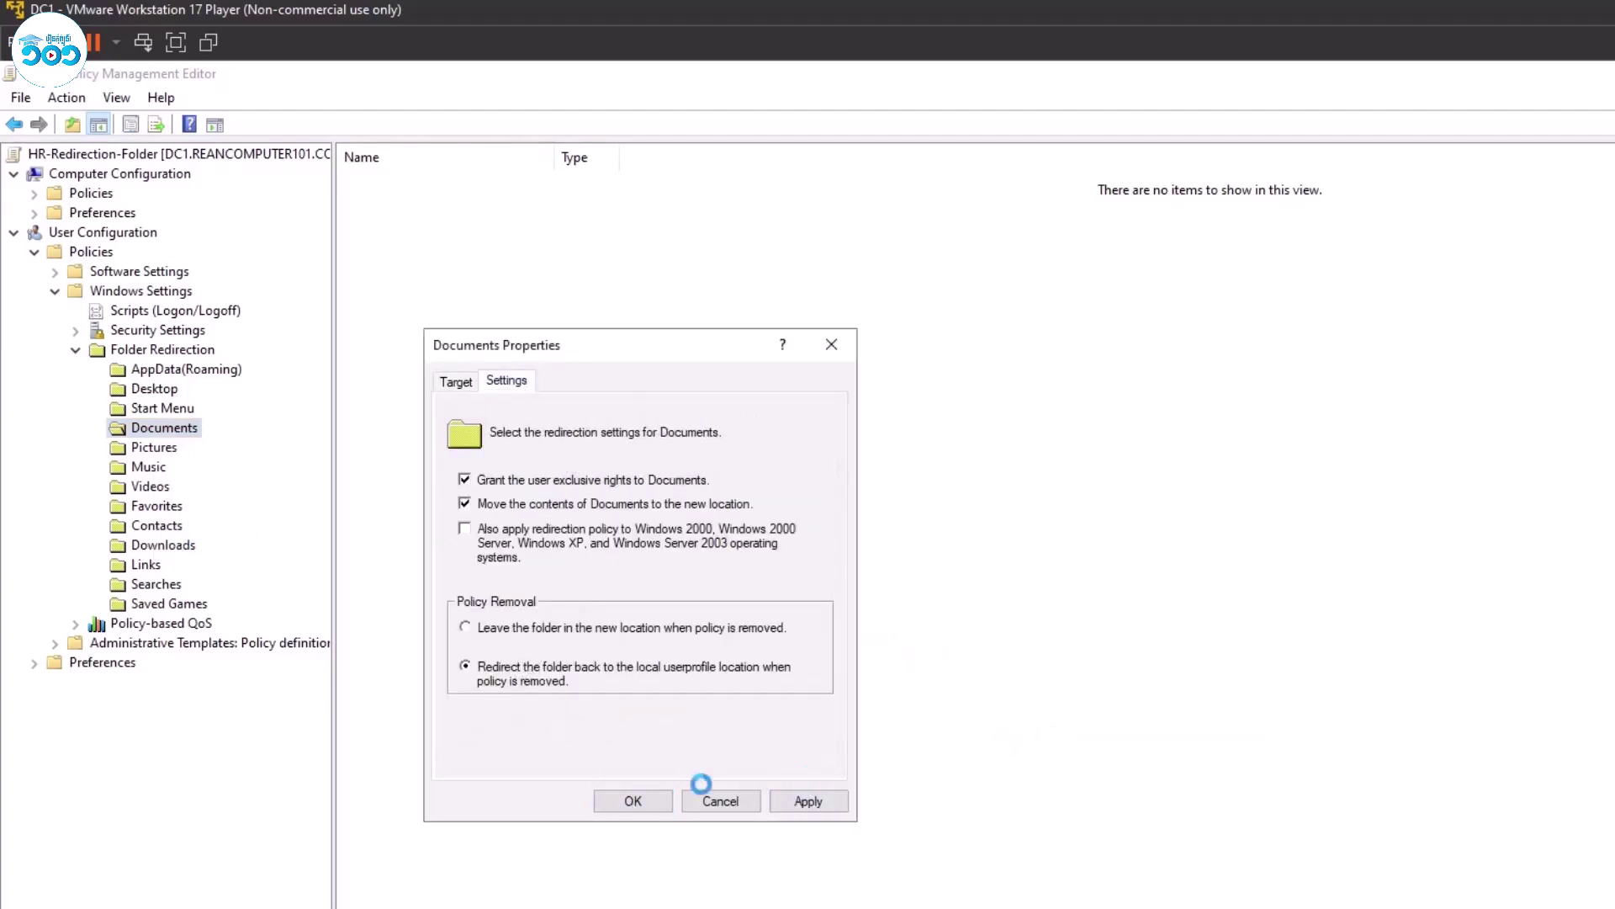
click(658, 802)
Redirect Downloads the same way to \\DC1\HR-Redirect$, apply it, and close the editor.
right_click(165, 548)
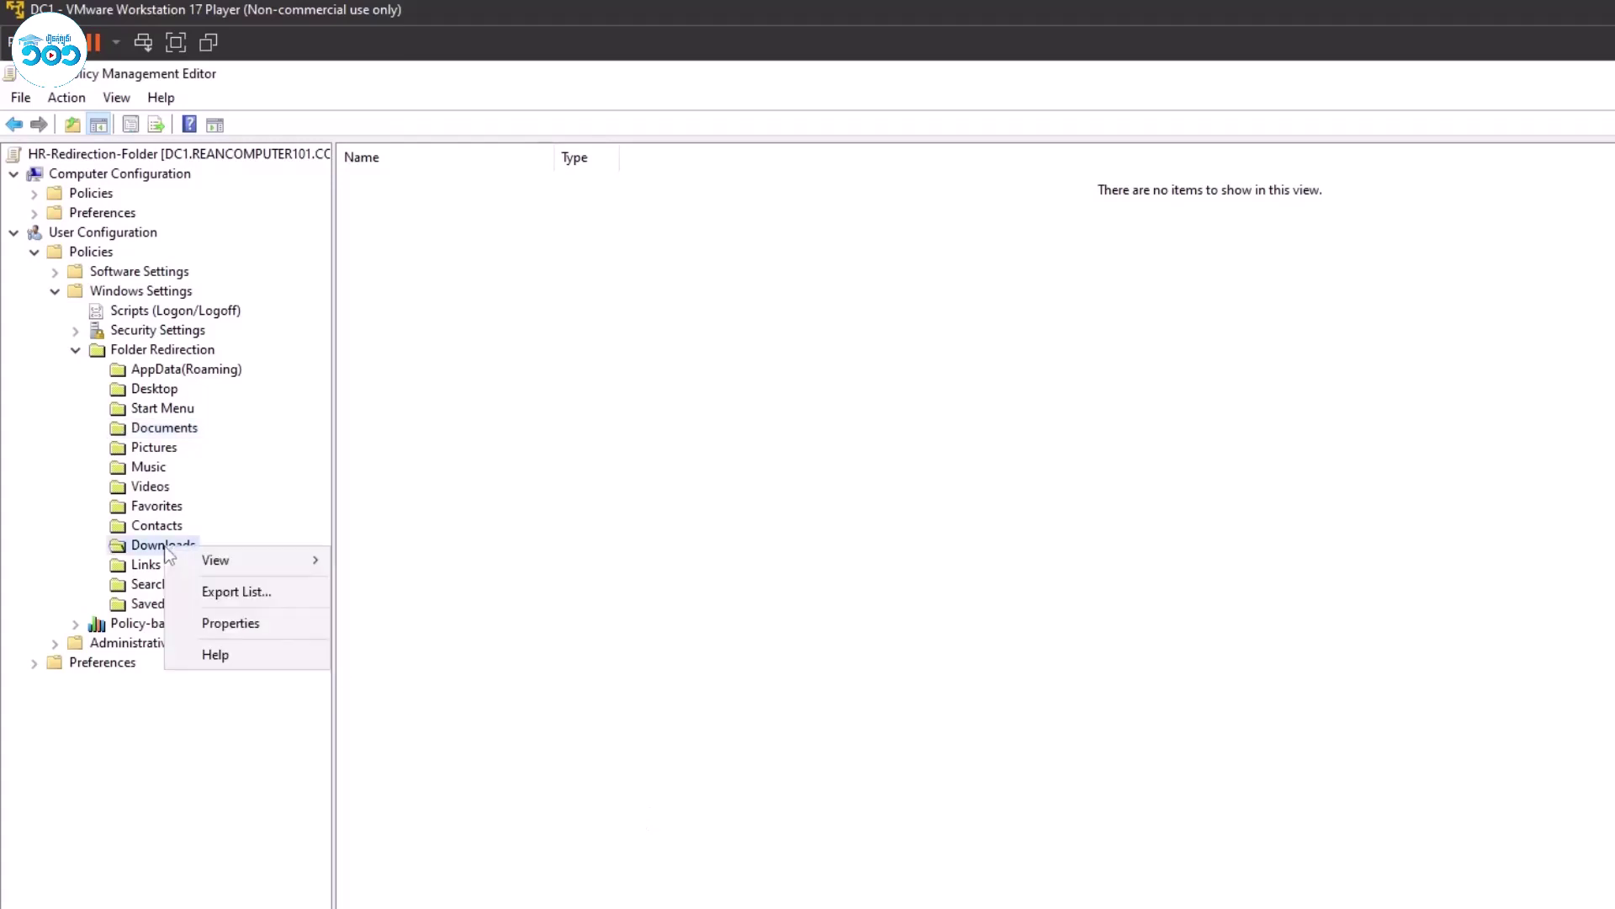
click(231, 620)
click(507, 383)
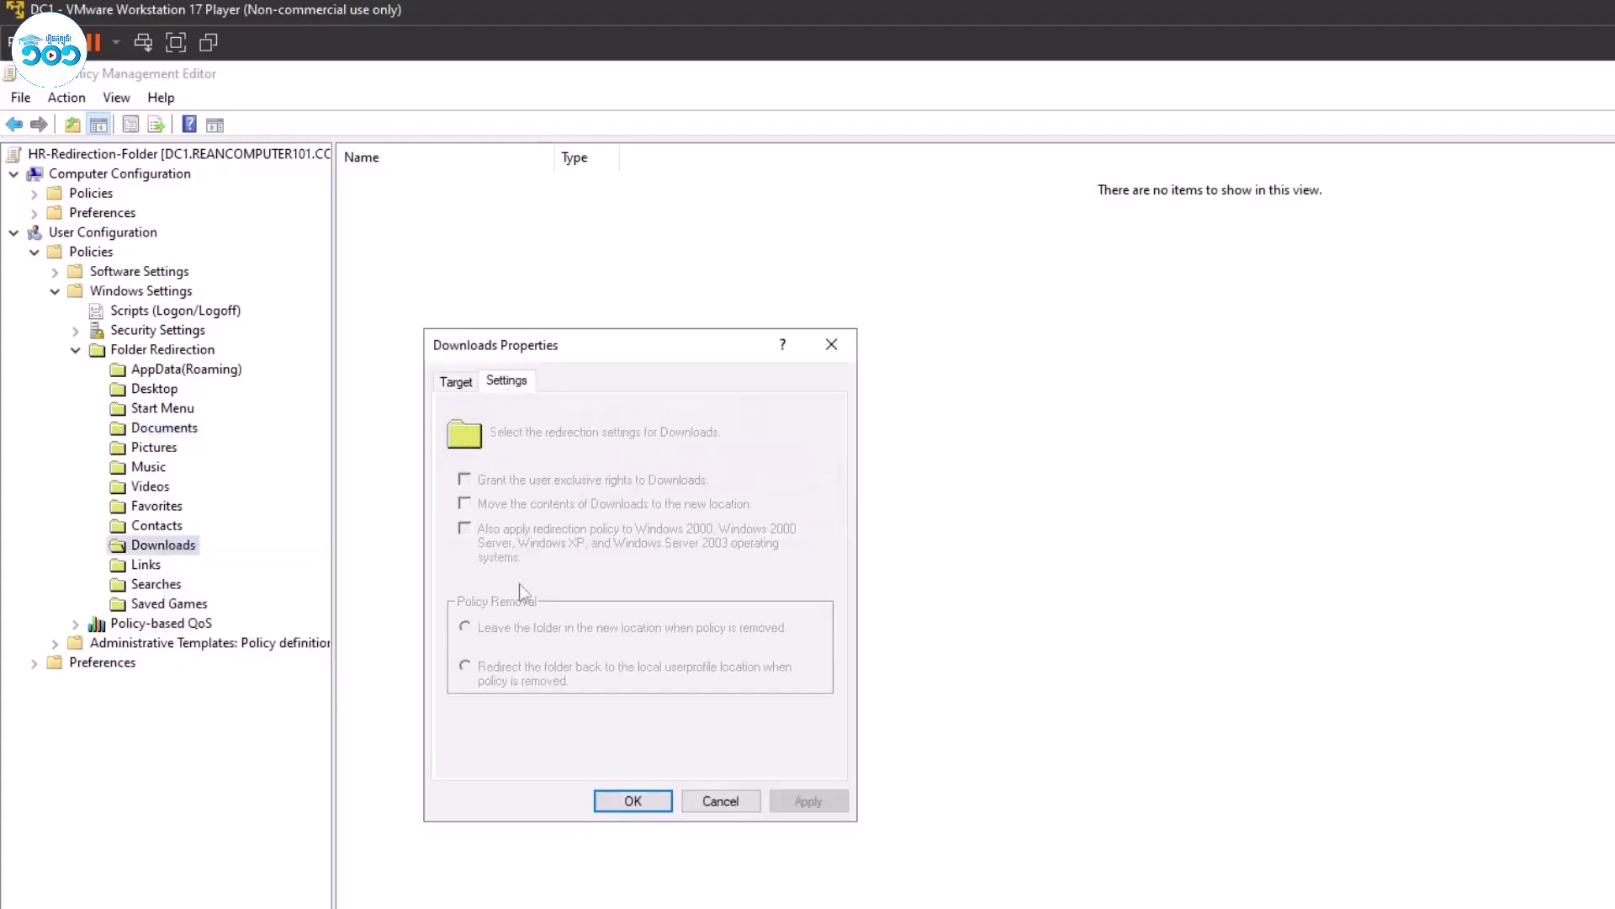
click(456, 381)
click(664, 464)
click(589, 480)
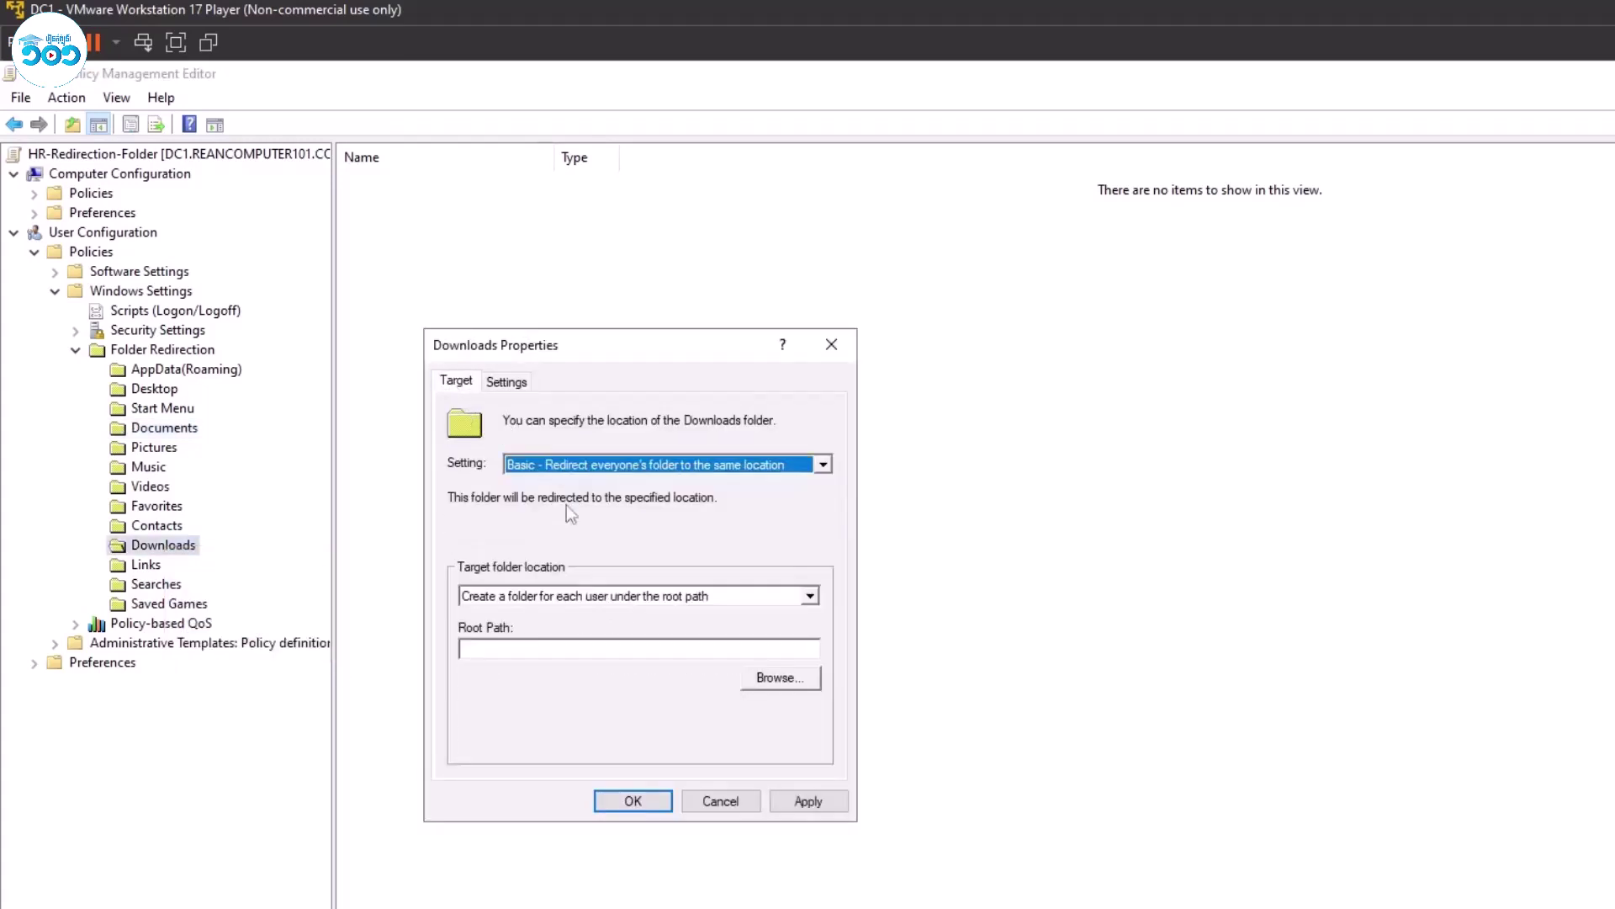
click(529, 644)
text(\\DC1\HR-Redirect)
click(507, 383)
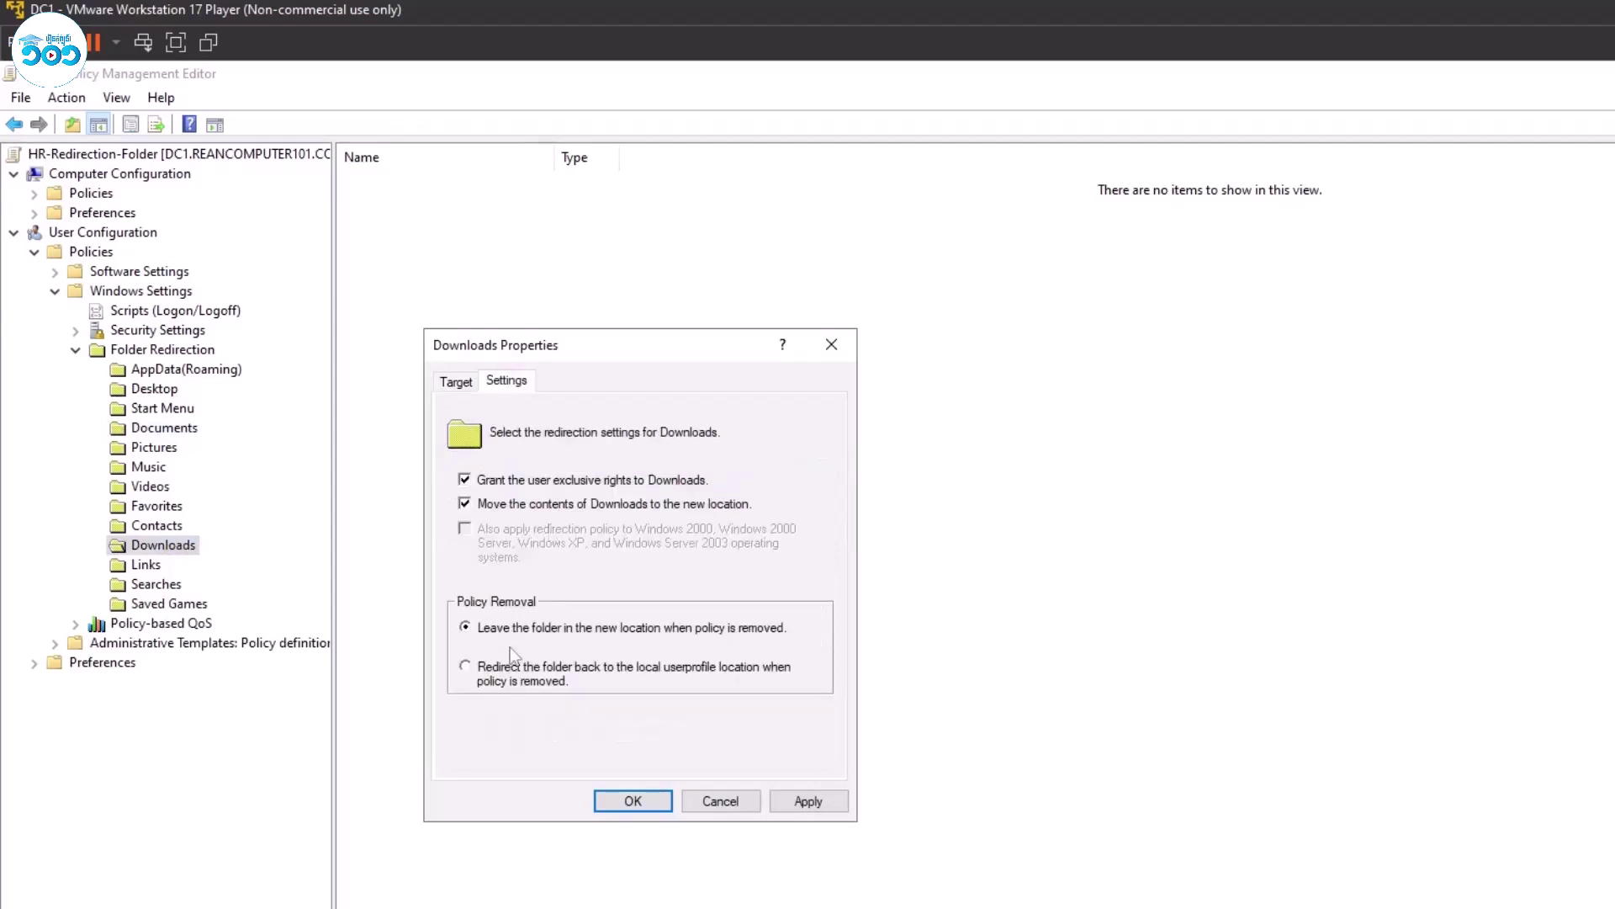
click(807, 801)
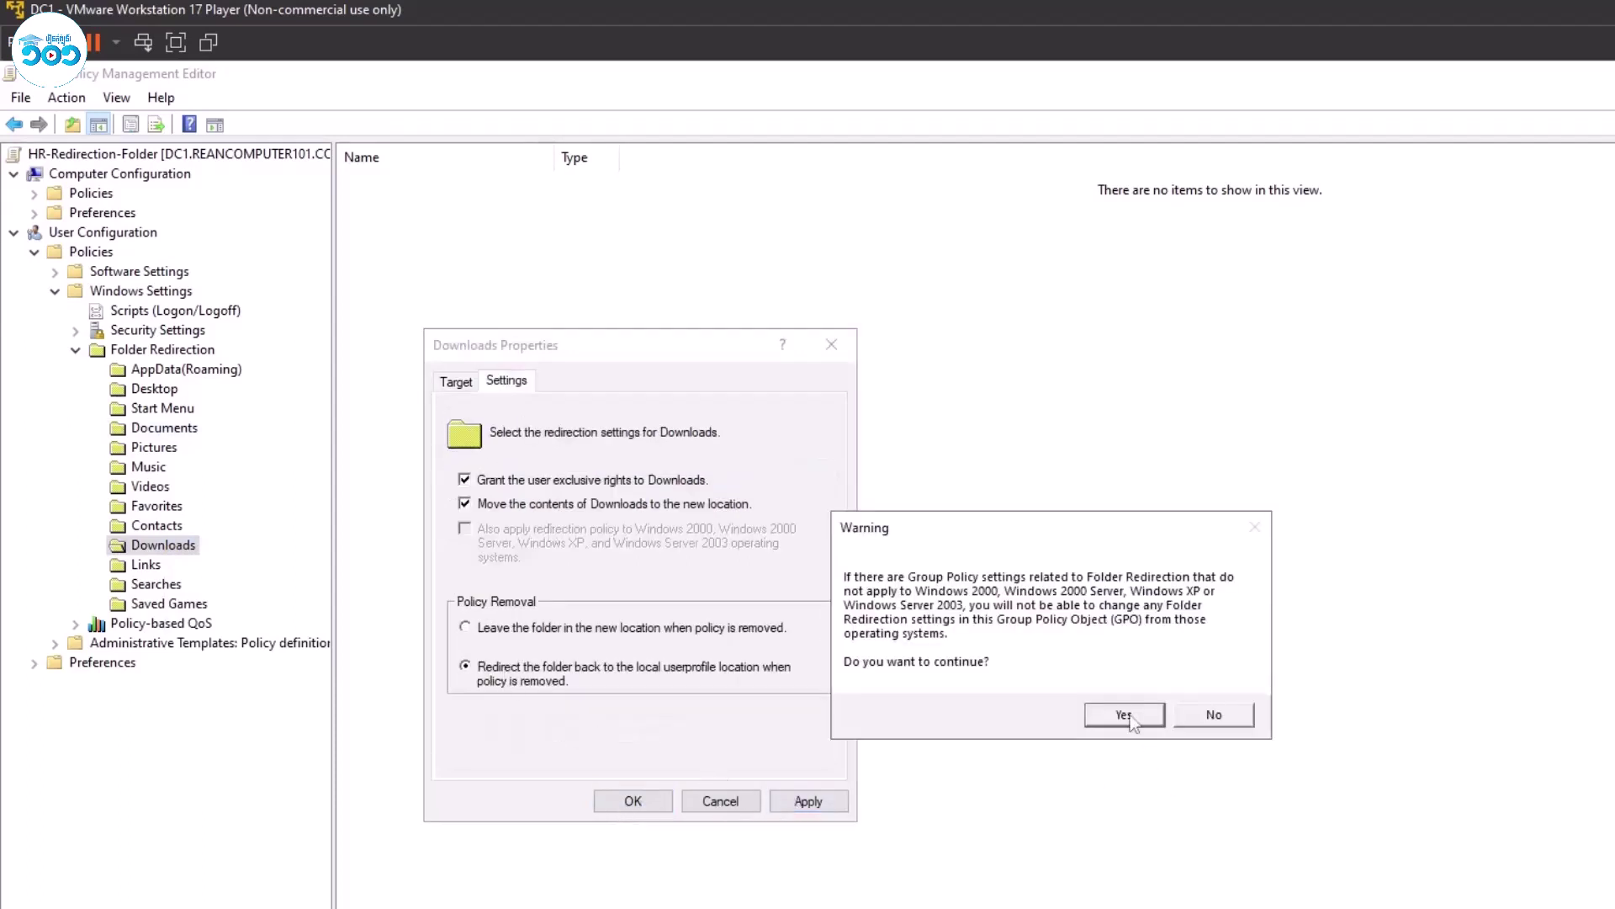
click(1126, 715)
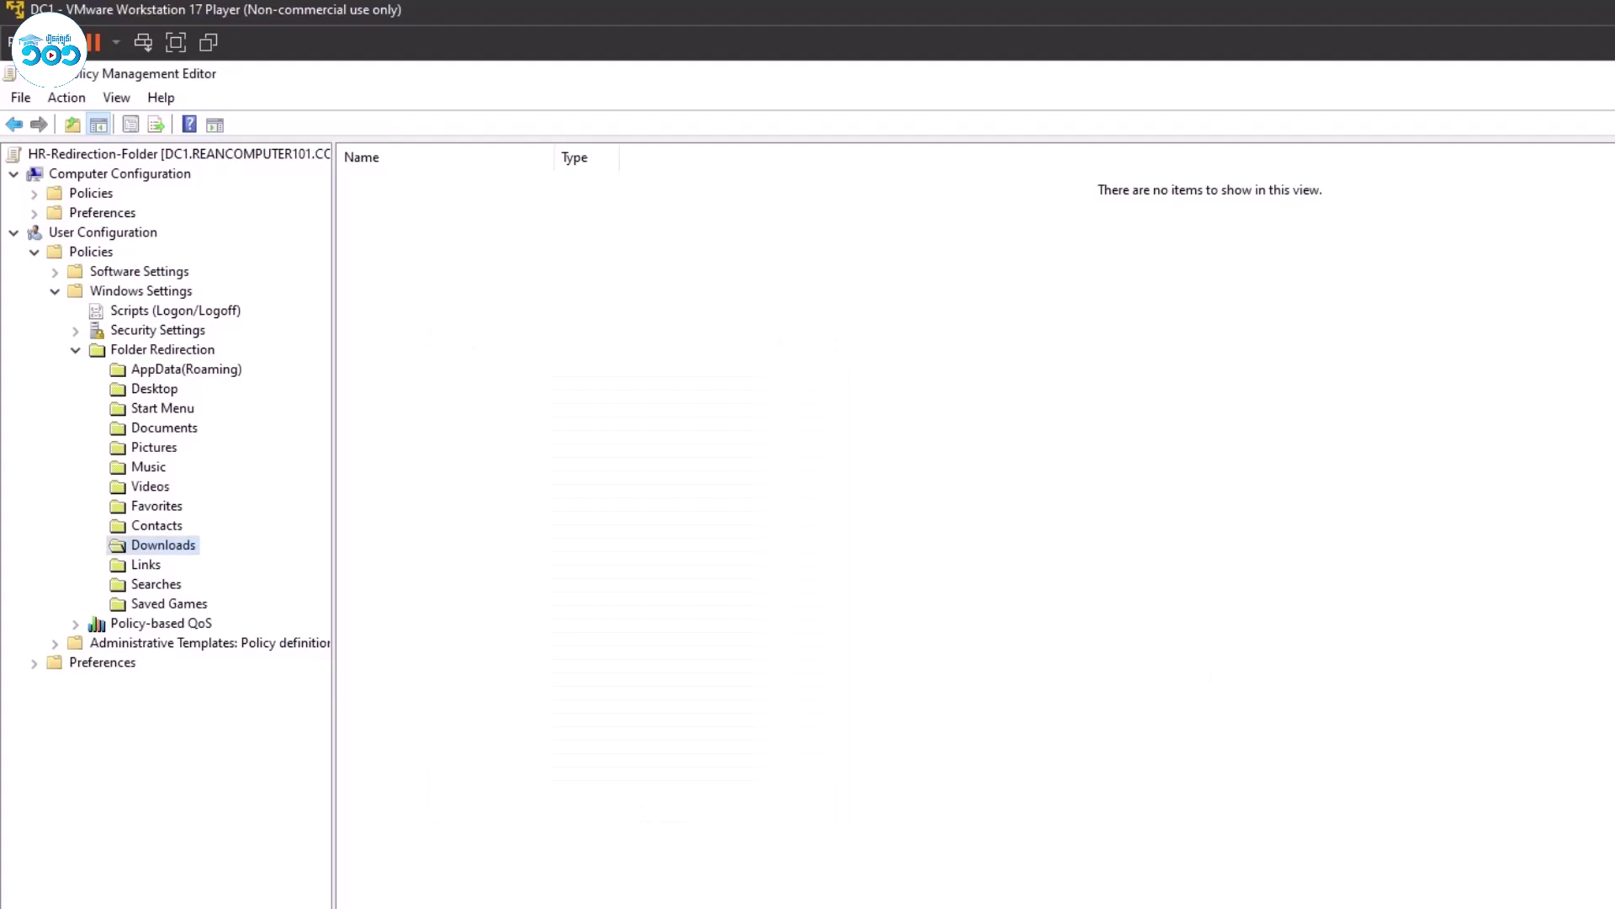
key(alt+F4)
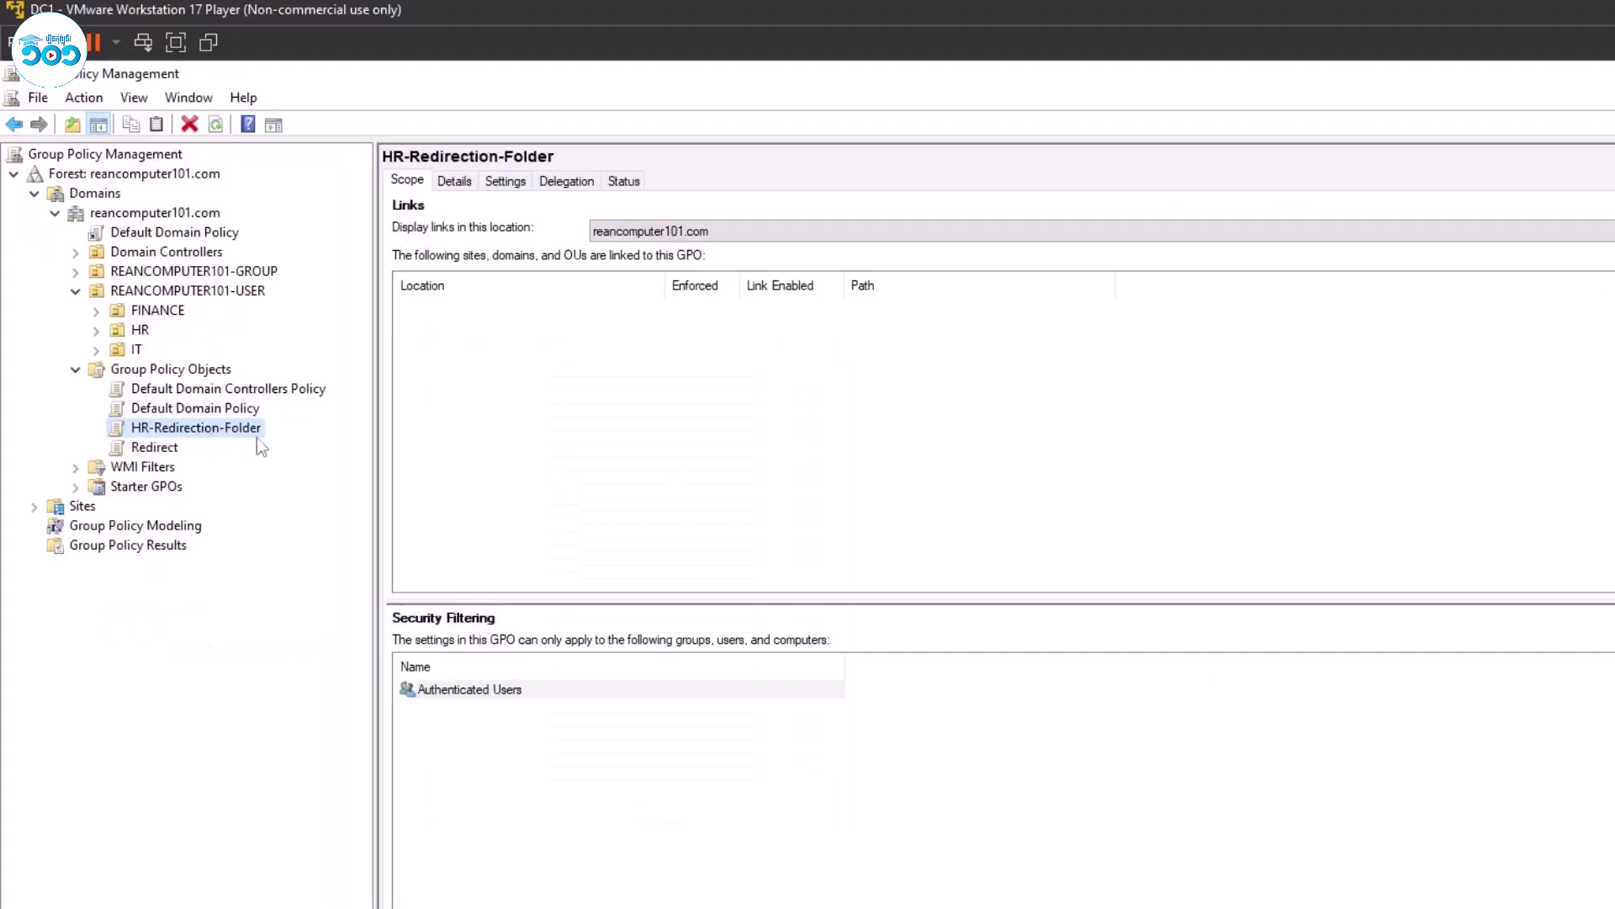
Link the existing HR-Redirection-Folder policy to the HR organizational unit.
click(137, 331)
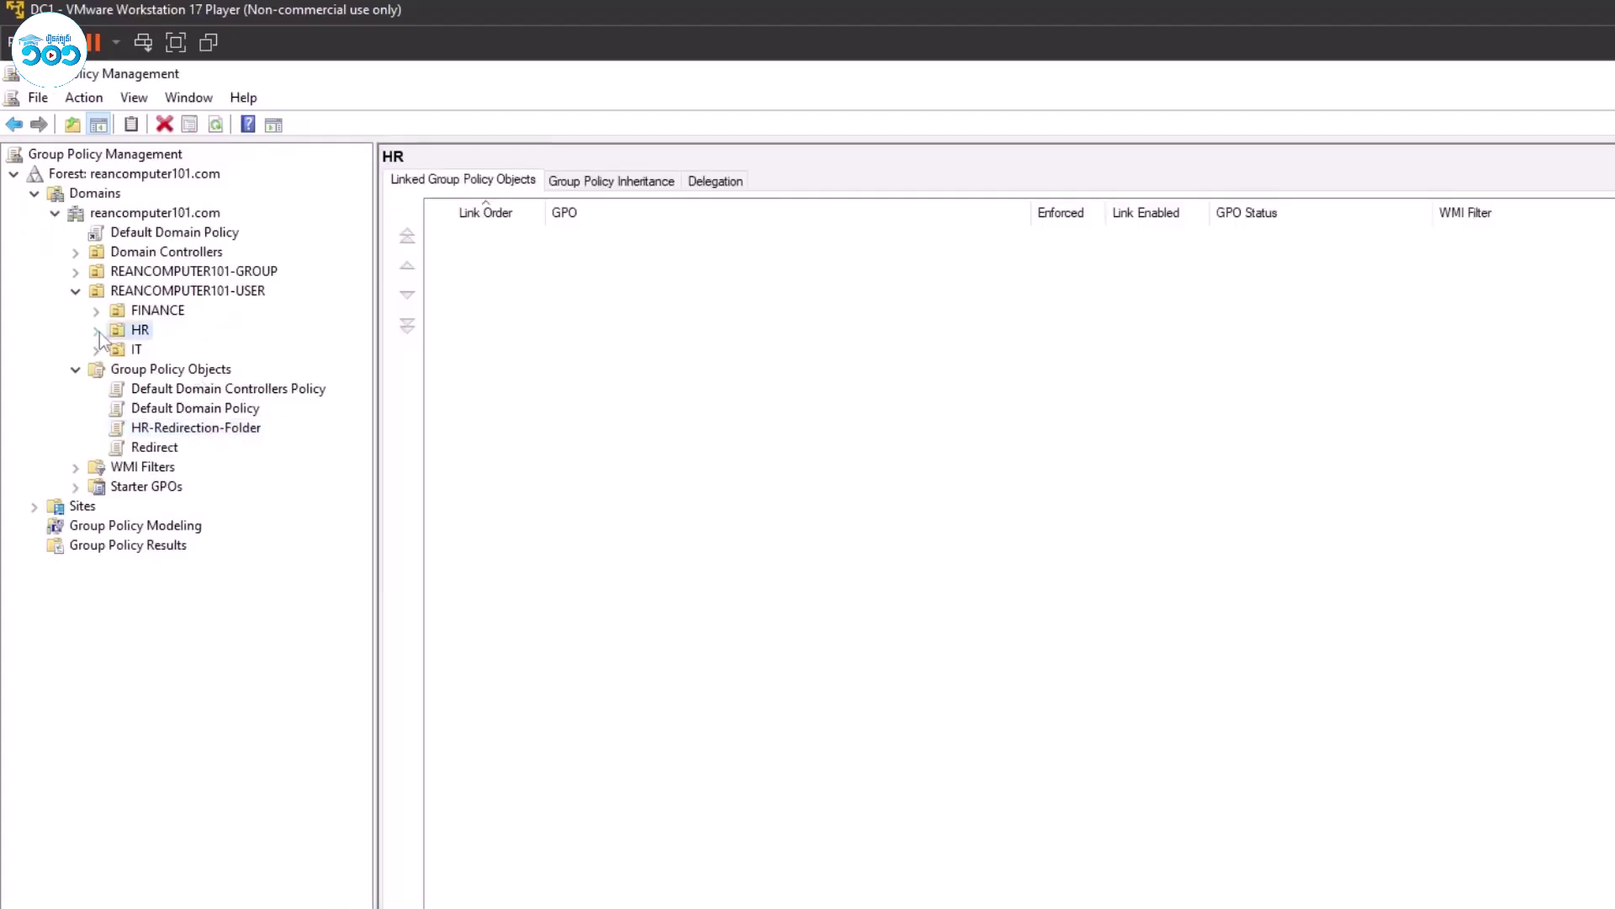
right_click(144, 333)
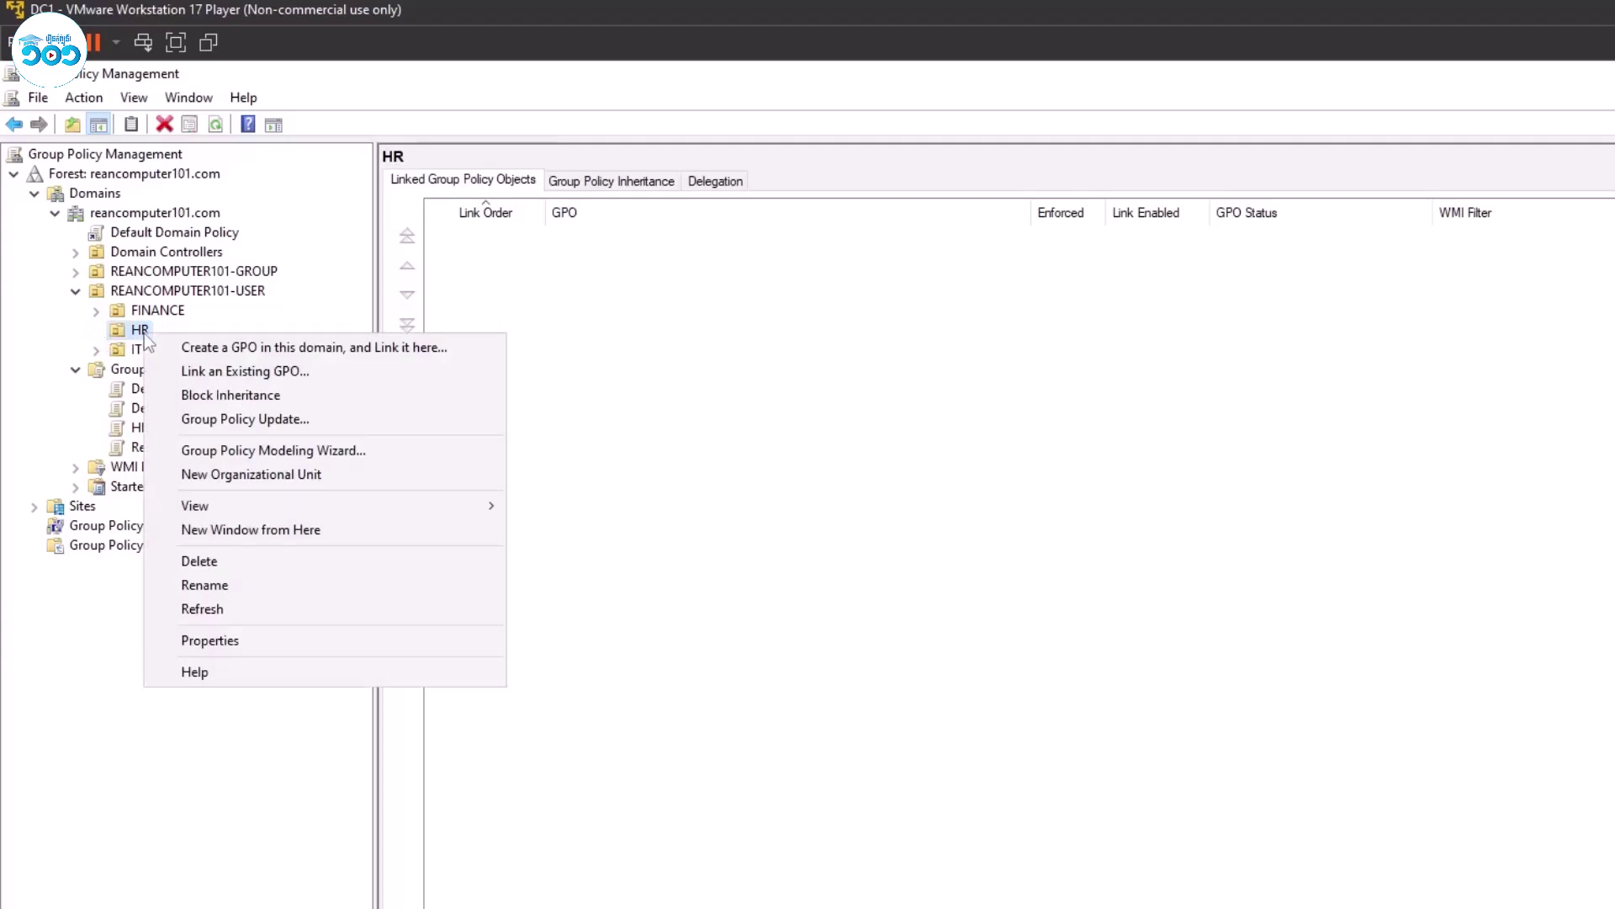
click(220, 375)
click(932, 579)
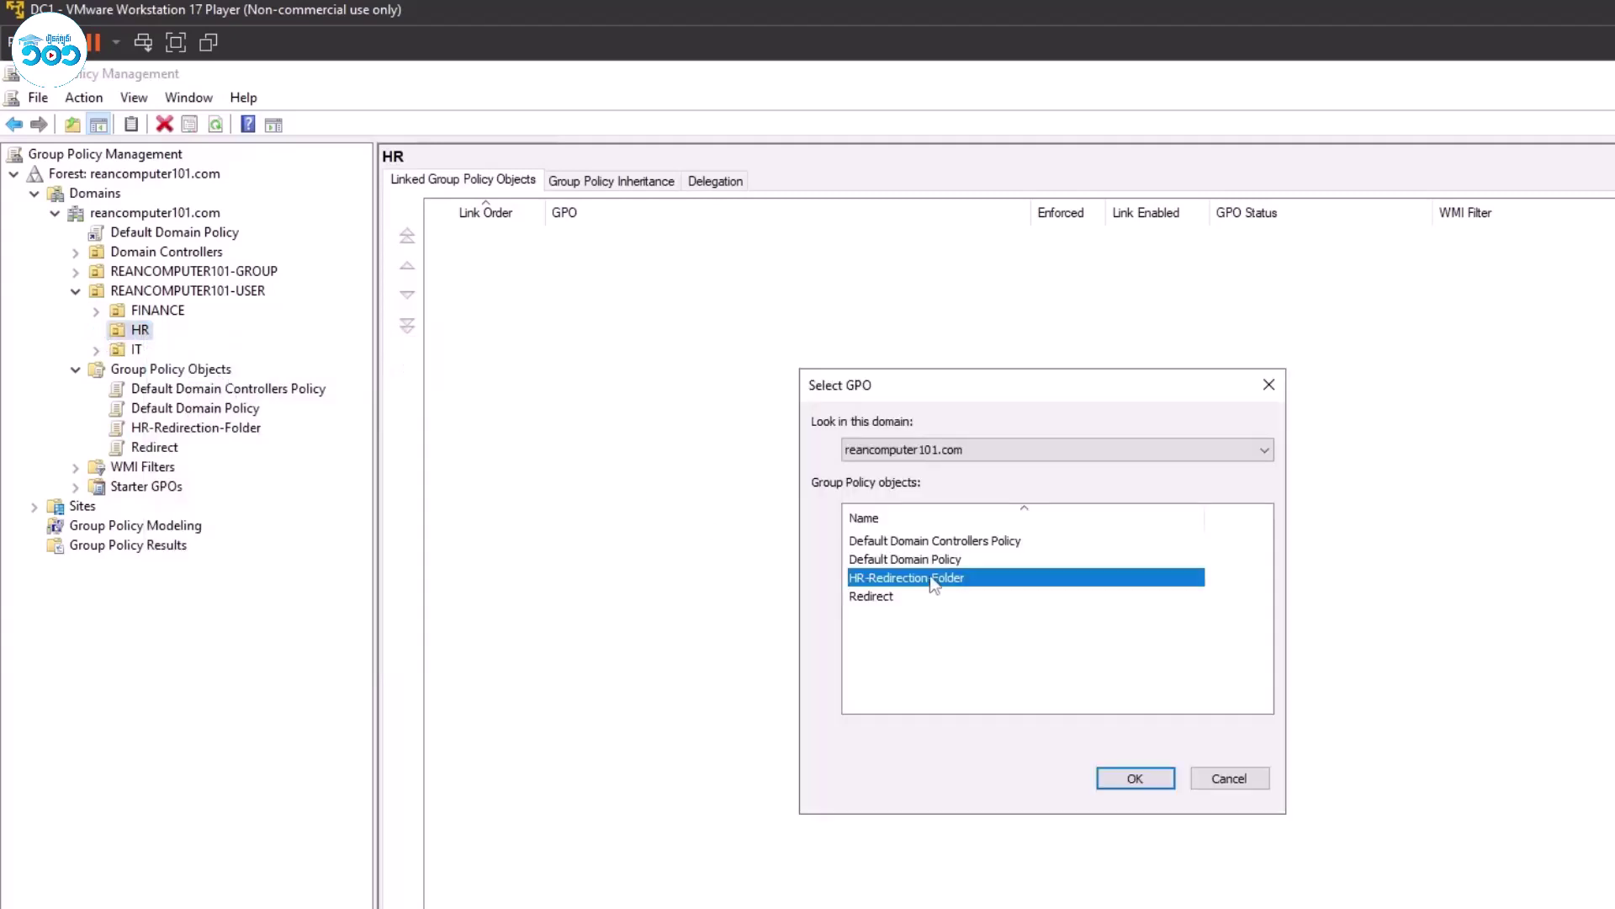
click(1135, 779)
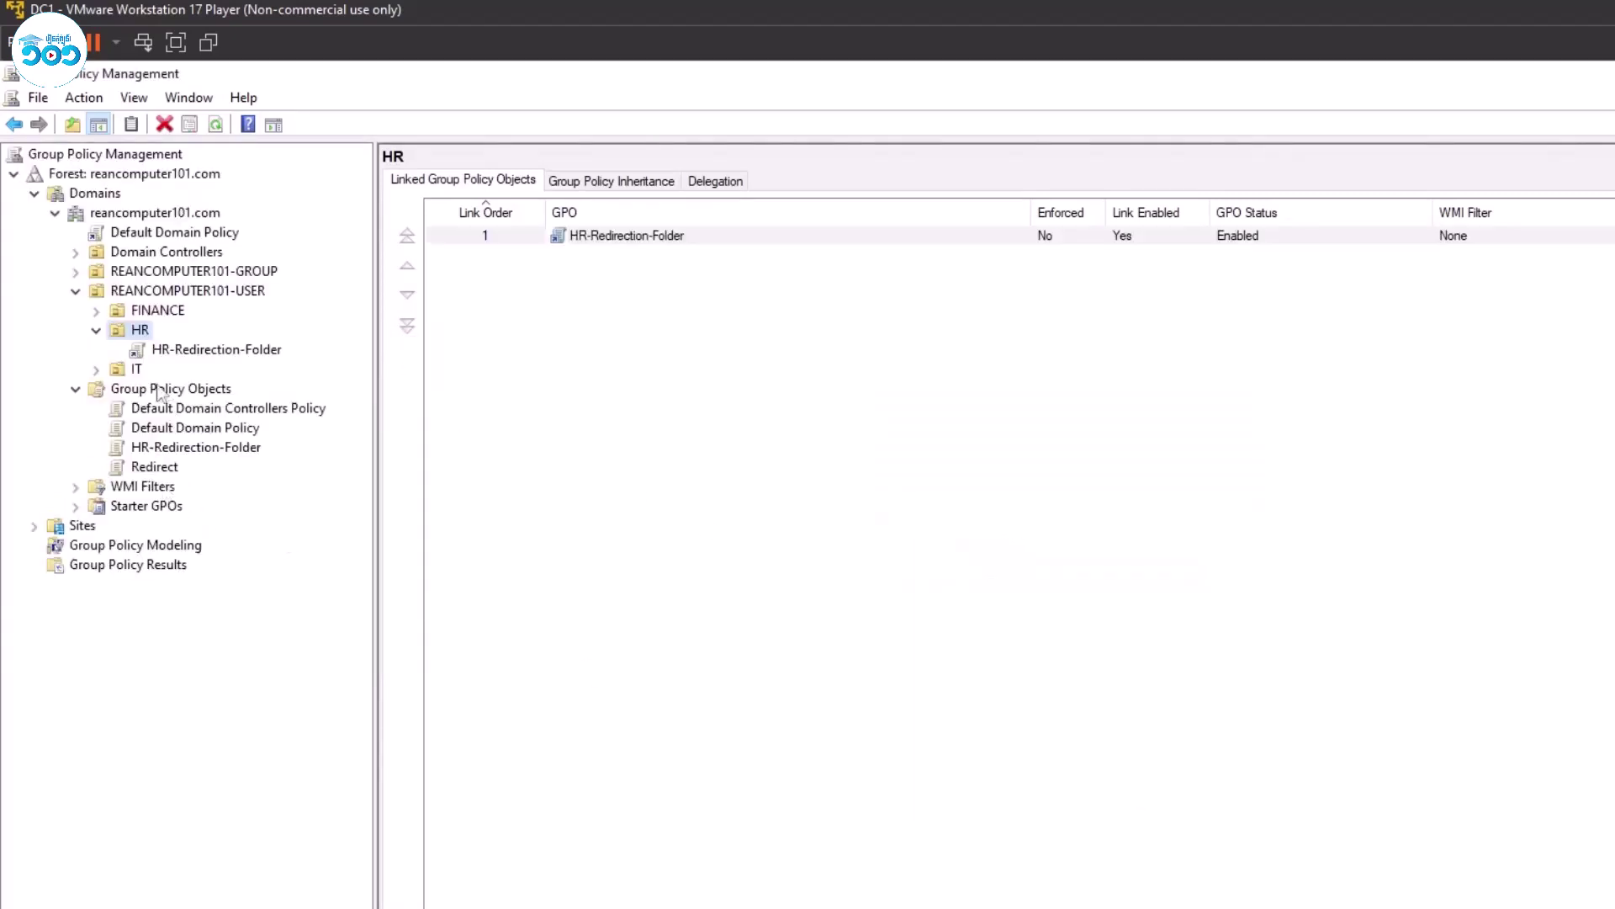
Run gpupdate /force from a command prompt, then switch to the Windows 10 VM.
key(super+r)
text(cmd)
key(Return)
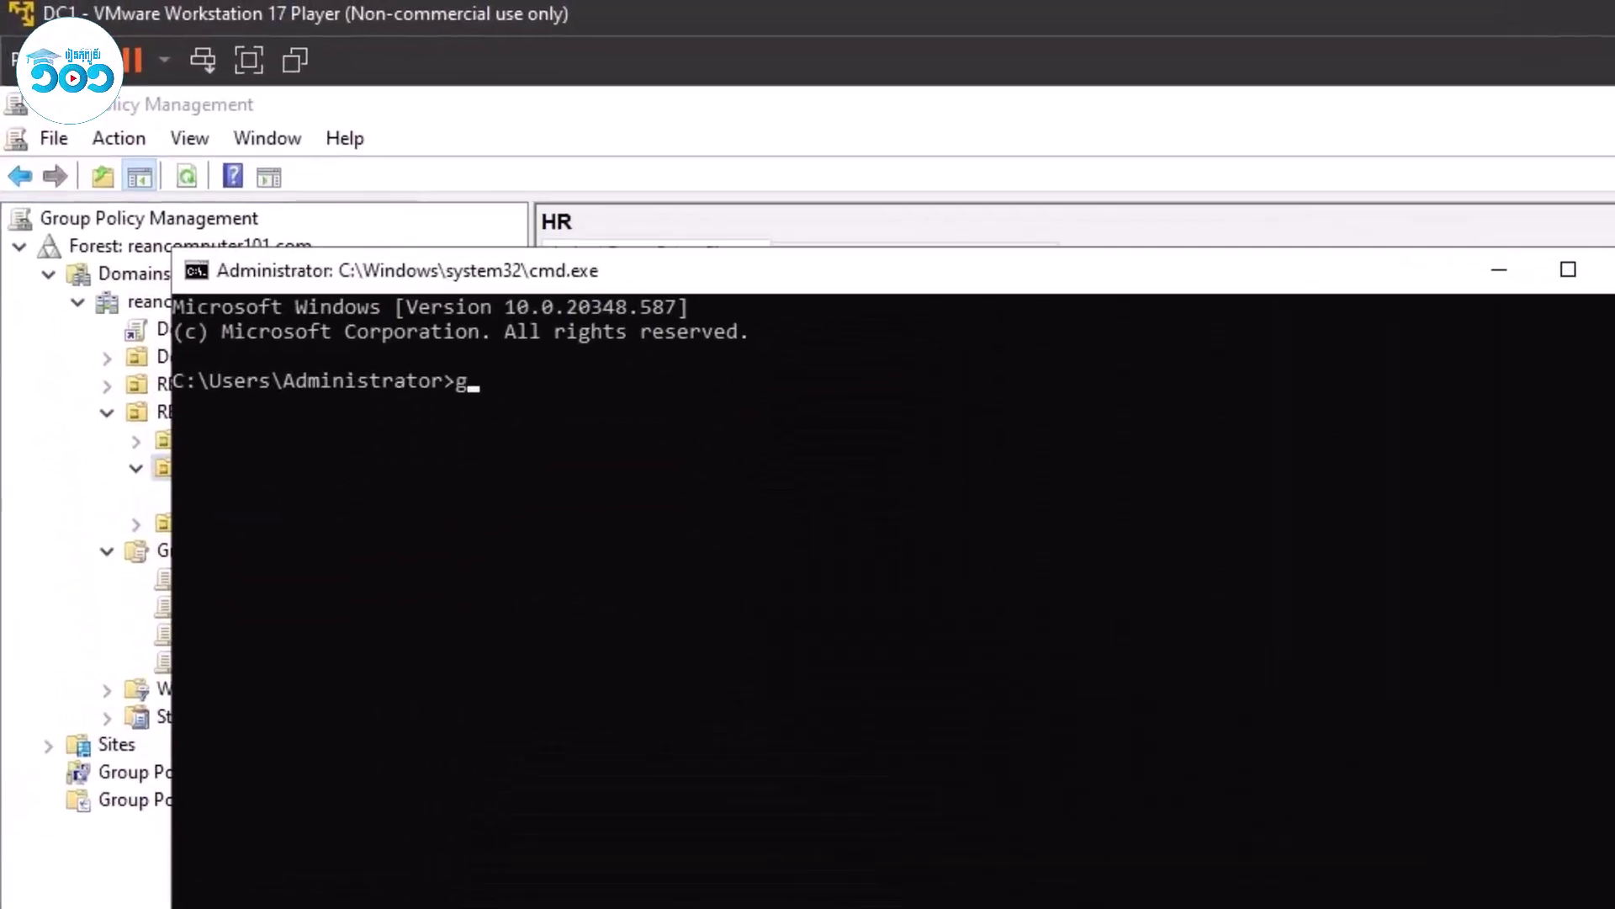
text(gpupdate /force)
key(Return)
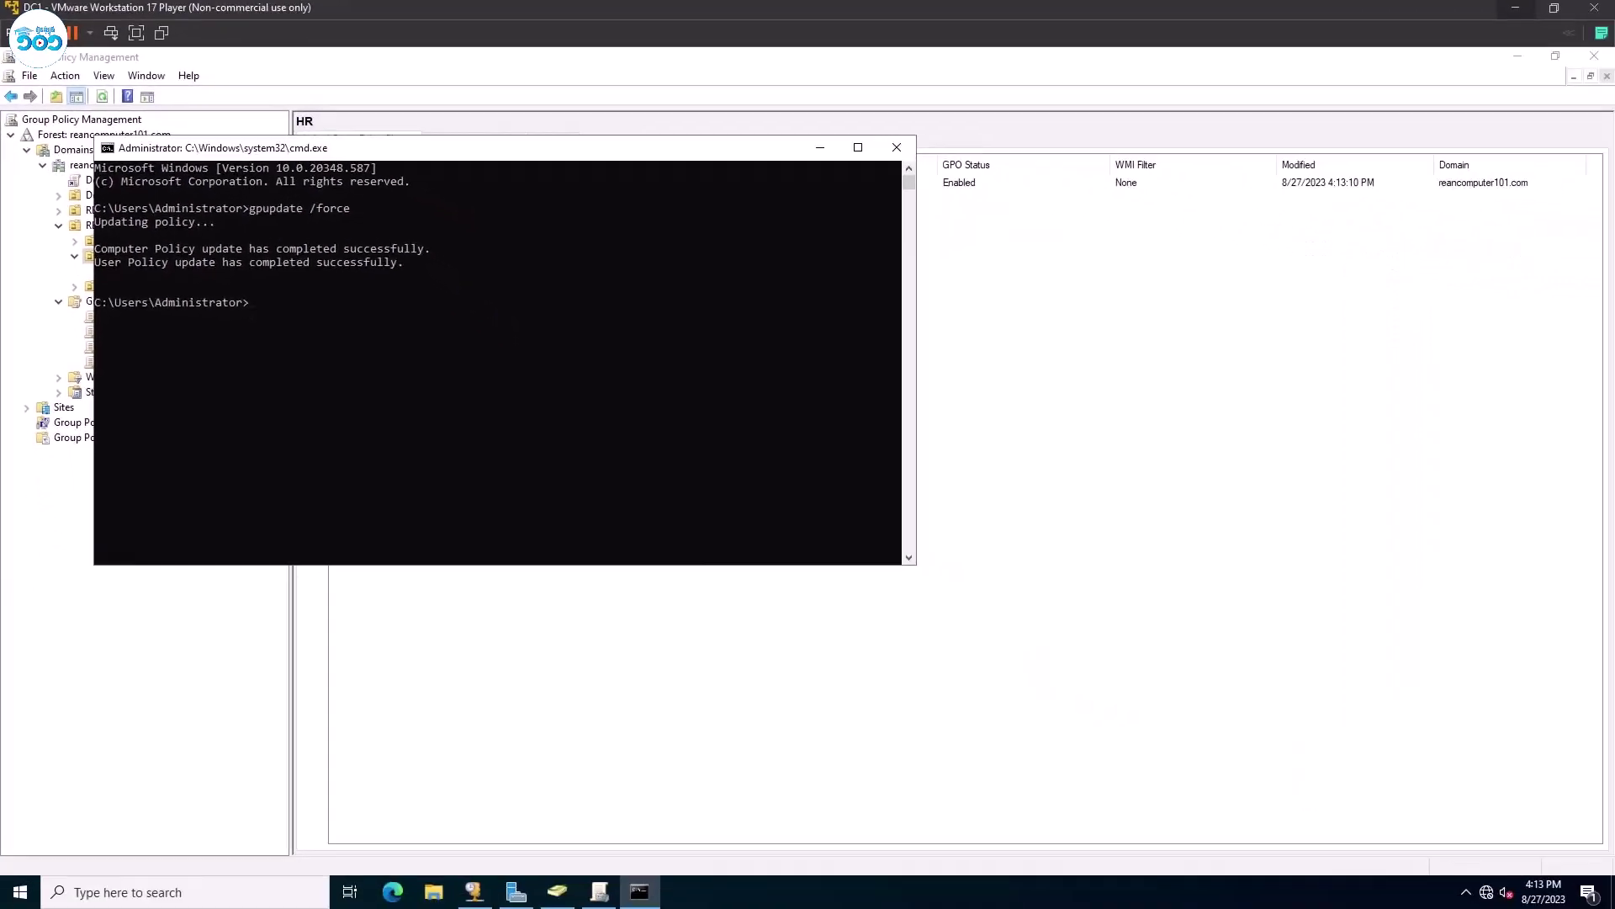
key(alt+Tab)
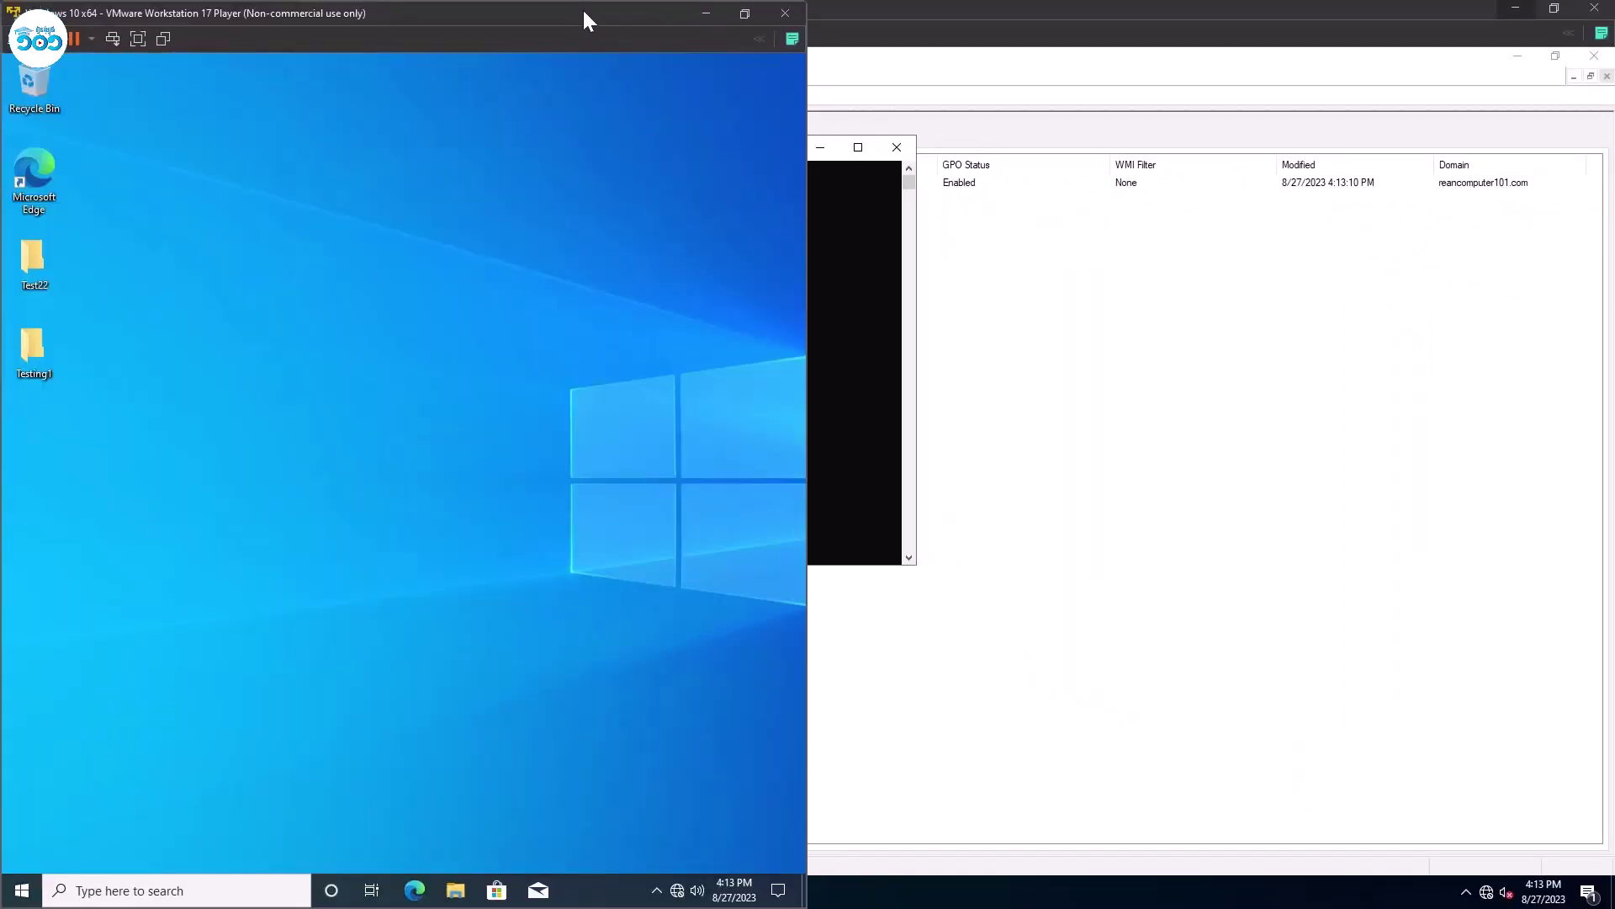
Maximize the Windows 10 VM window and sign out of the current guest session.
drag(586, 19, 808, 131)
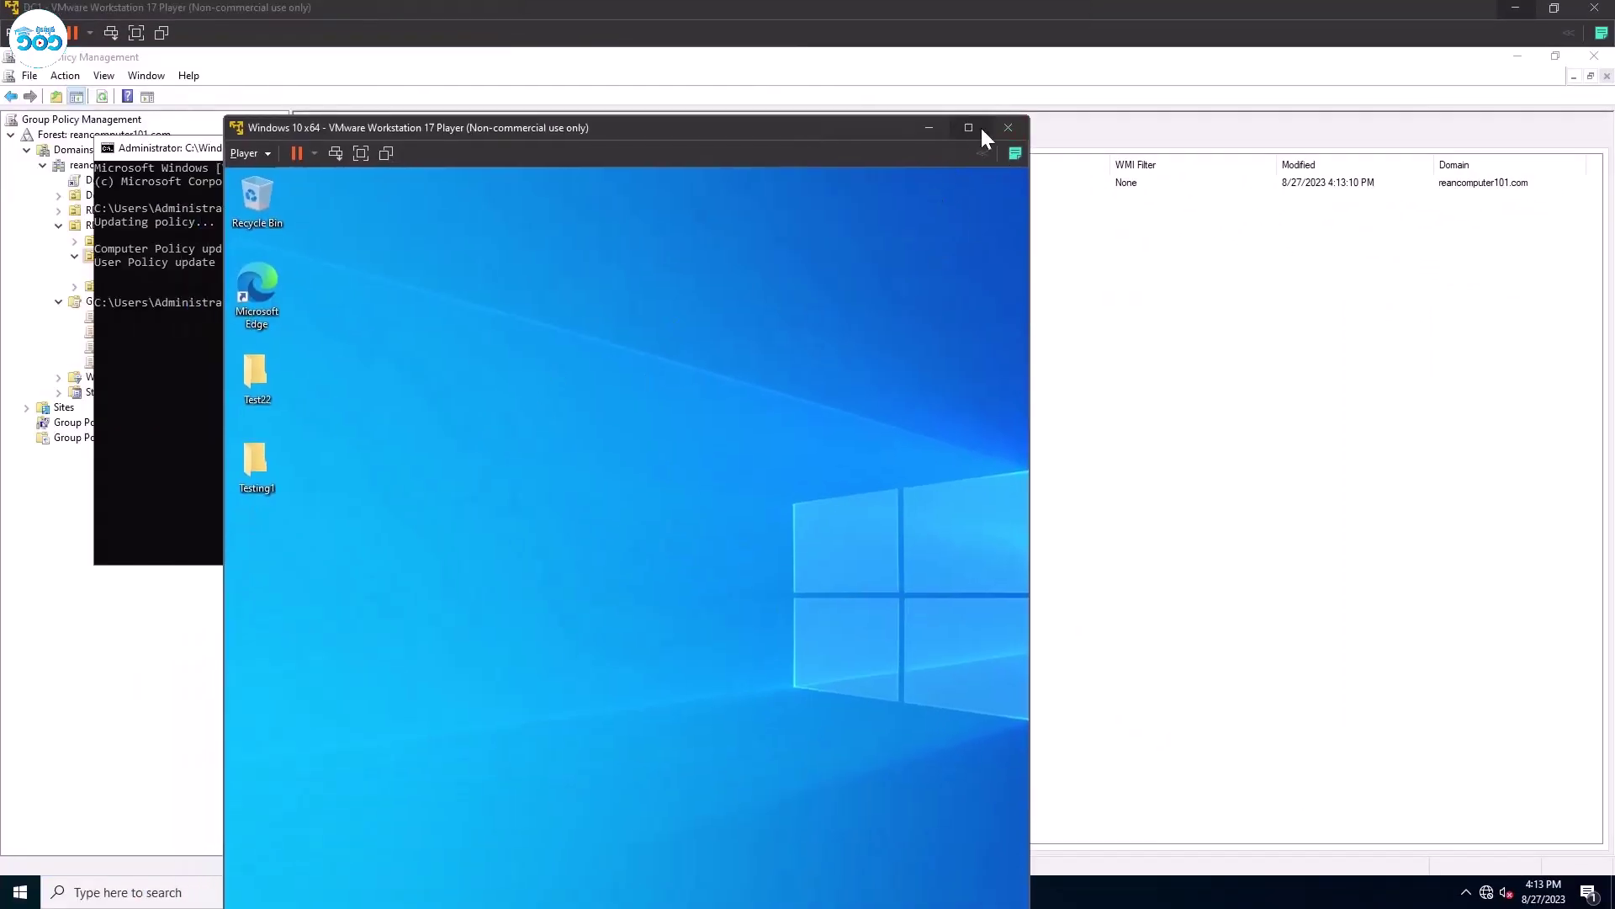
click(972, 127)
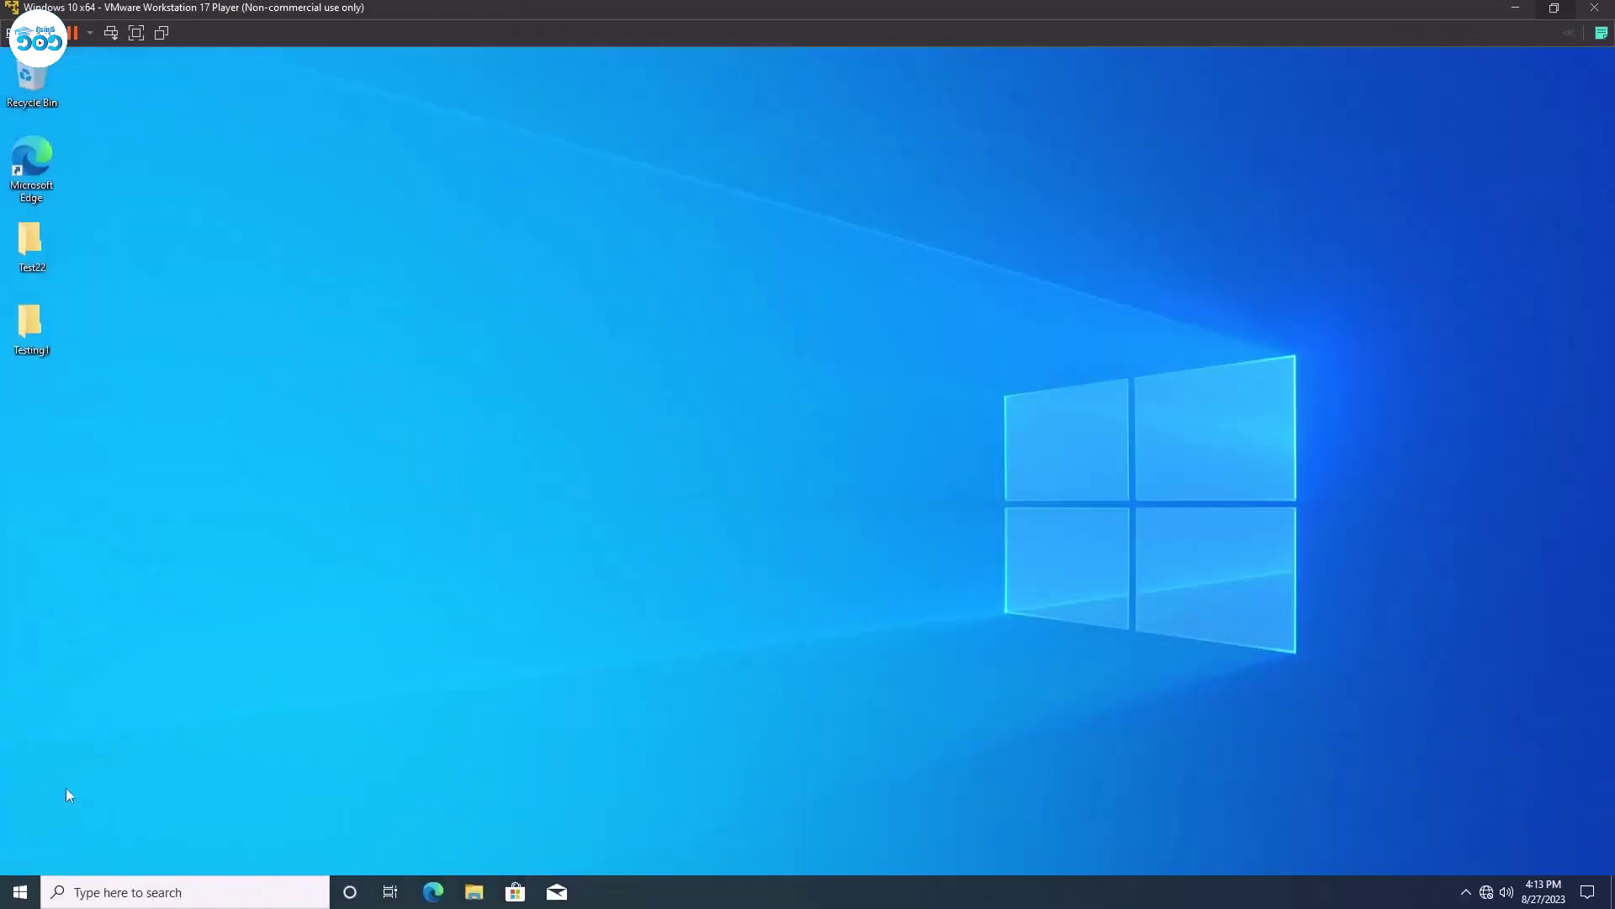
click(18, 890)
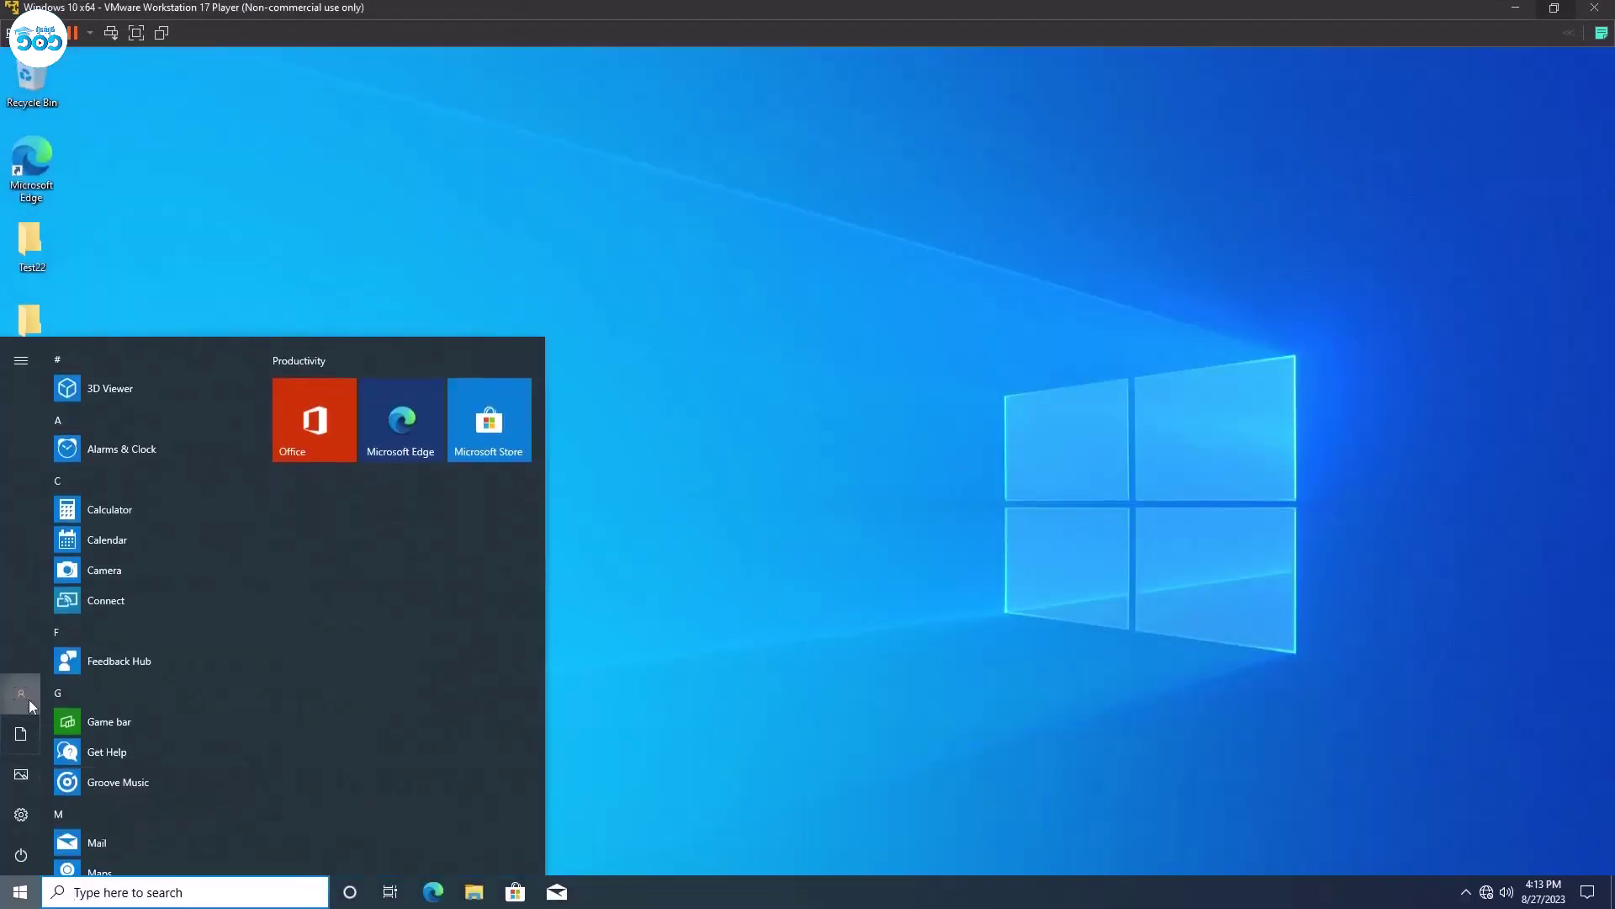
click(28, 699)
click(54, 658)
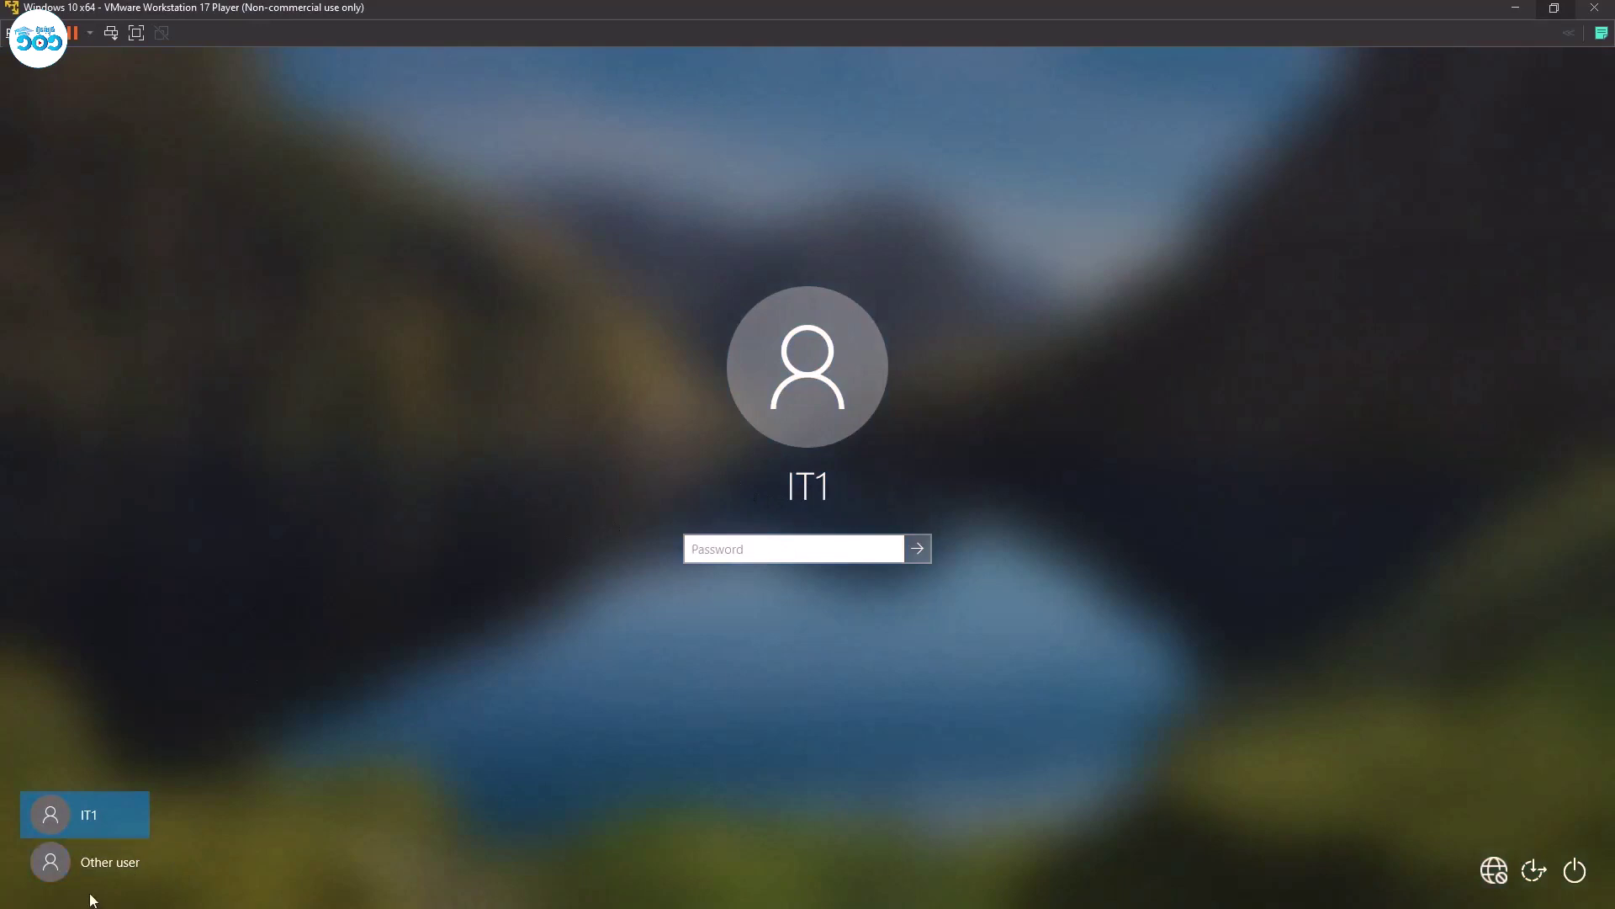
Try signing in as the HR user via Other user, then dismiss the incorrect credentials error.
click(91, 863)
text(hr)
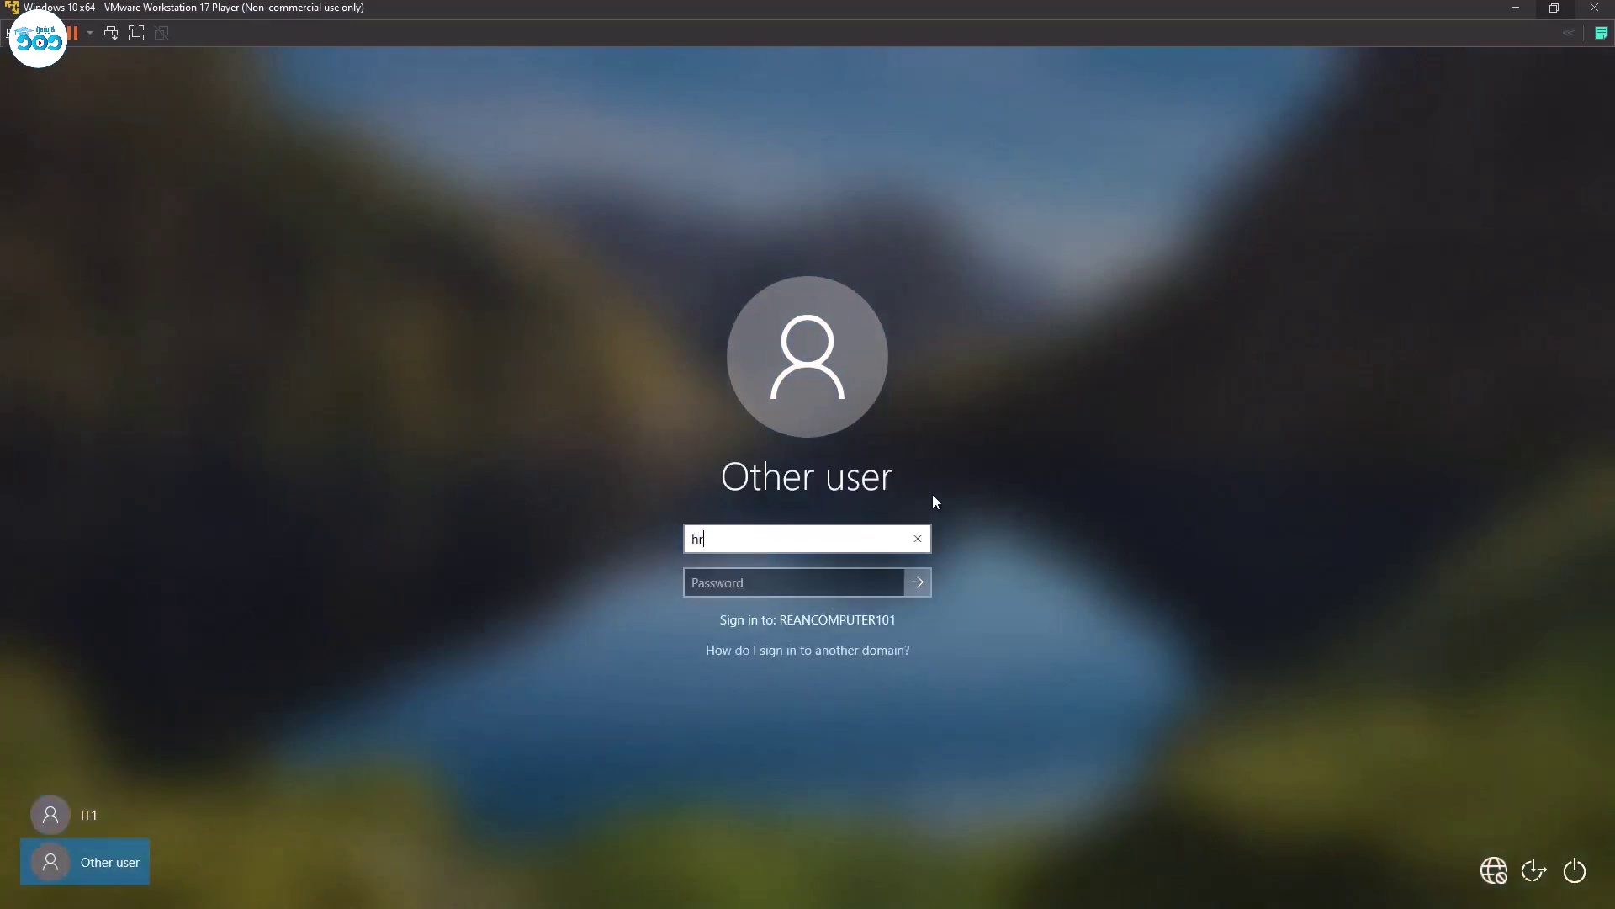
text(1)
key(Tab)
text(P@ssw0rd)
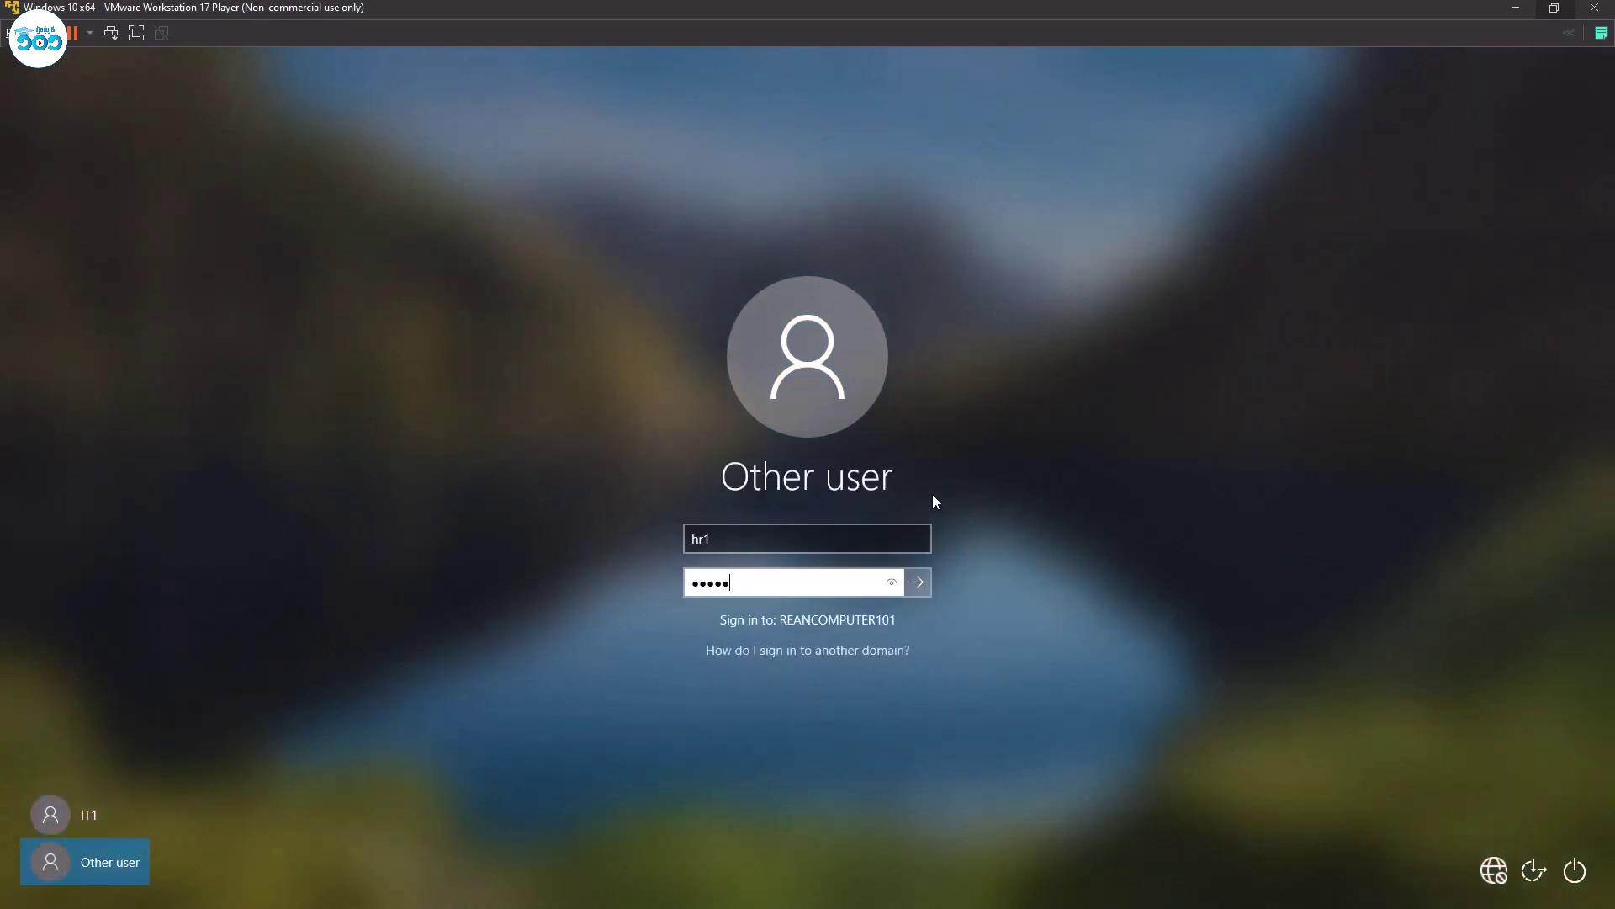
key(Return)
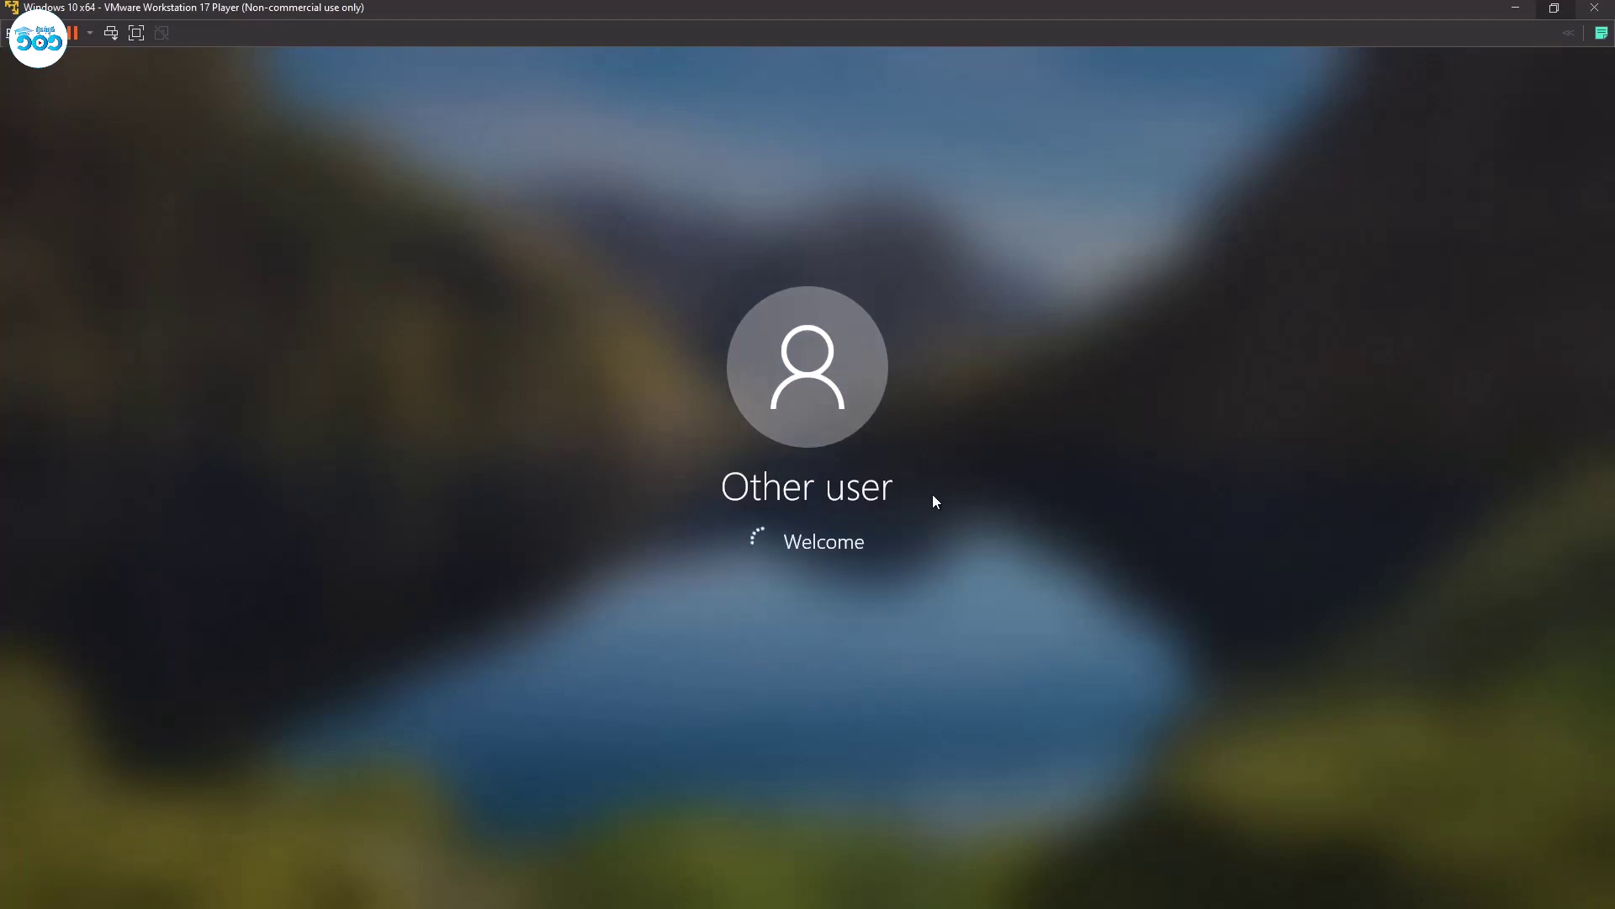
key(Return)
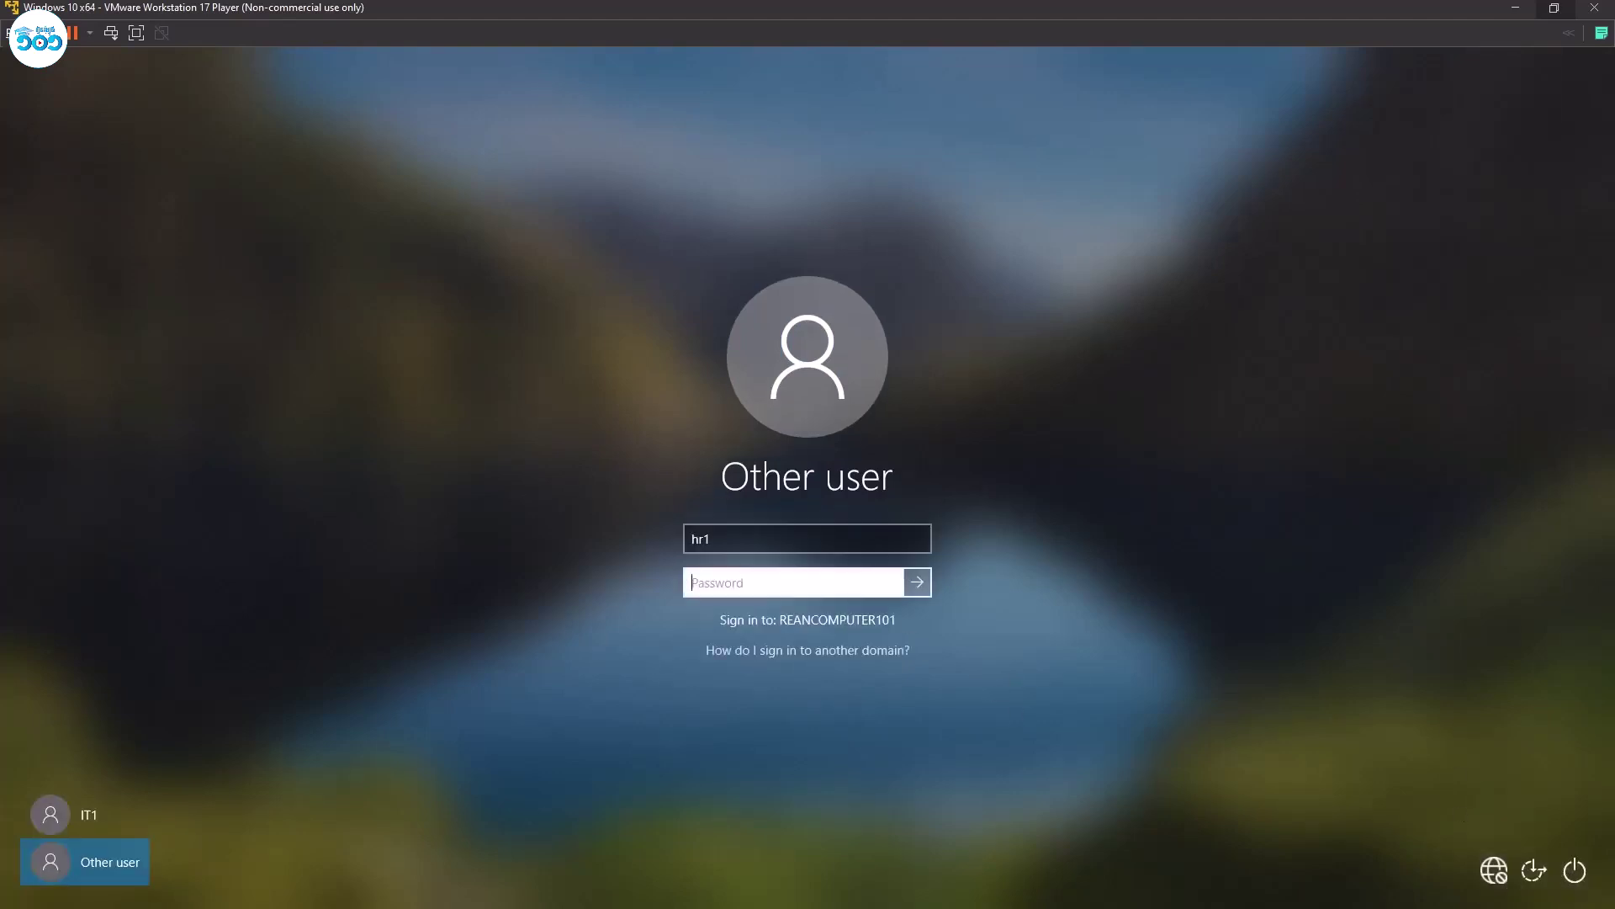
text(P)
key(Return)
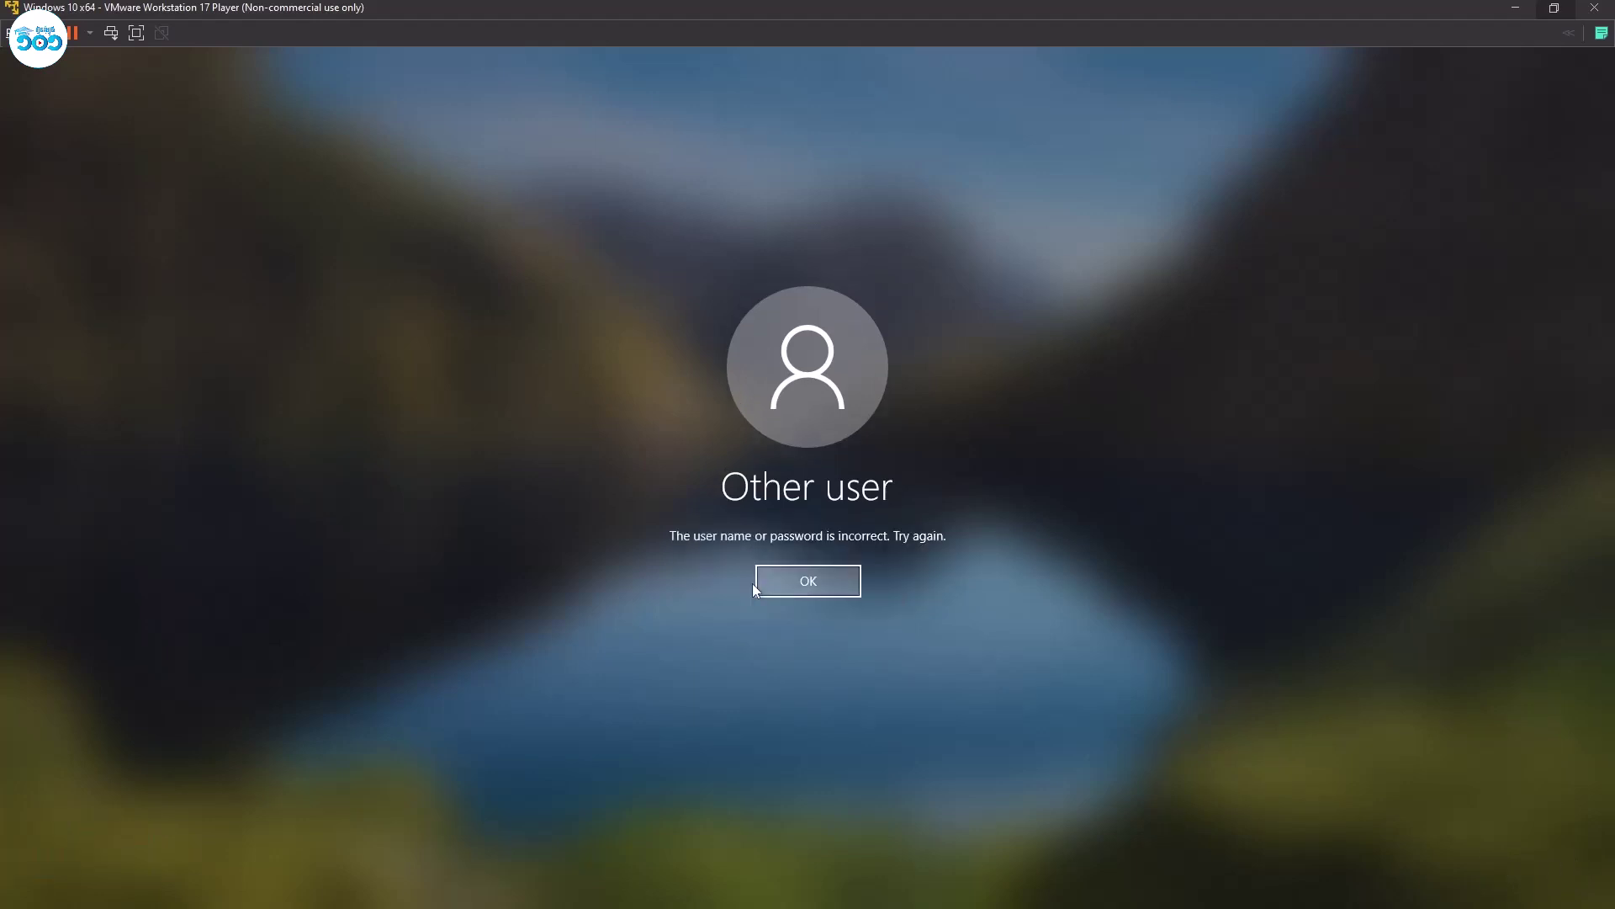
click(804, 587)
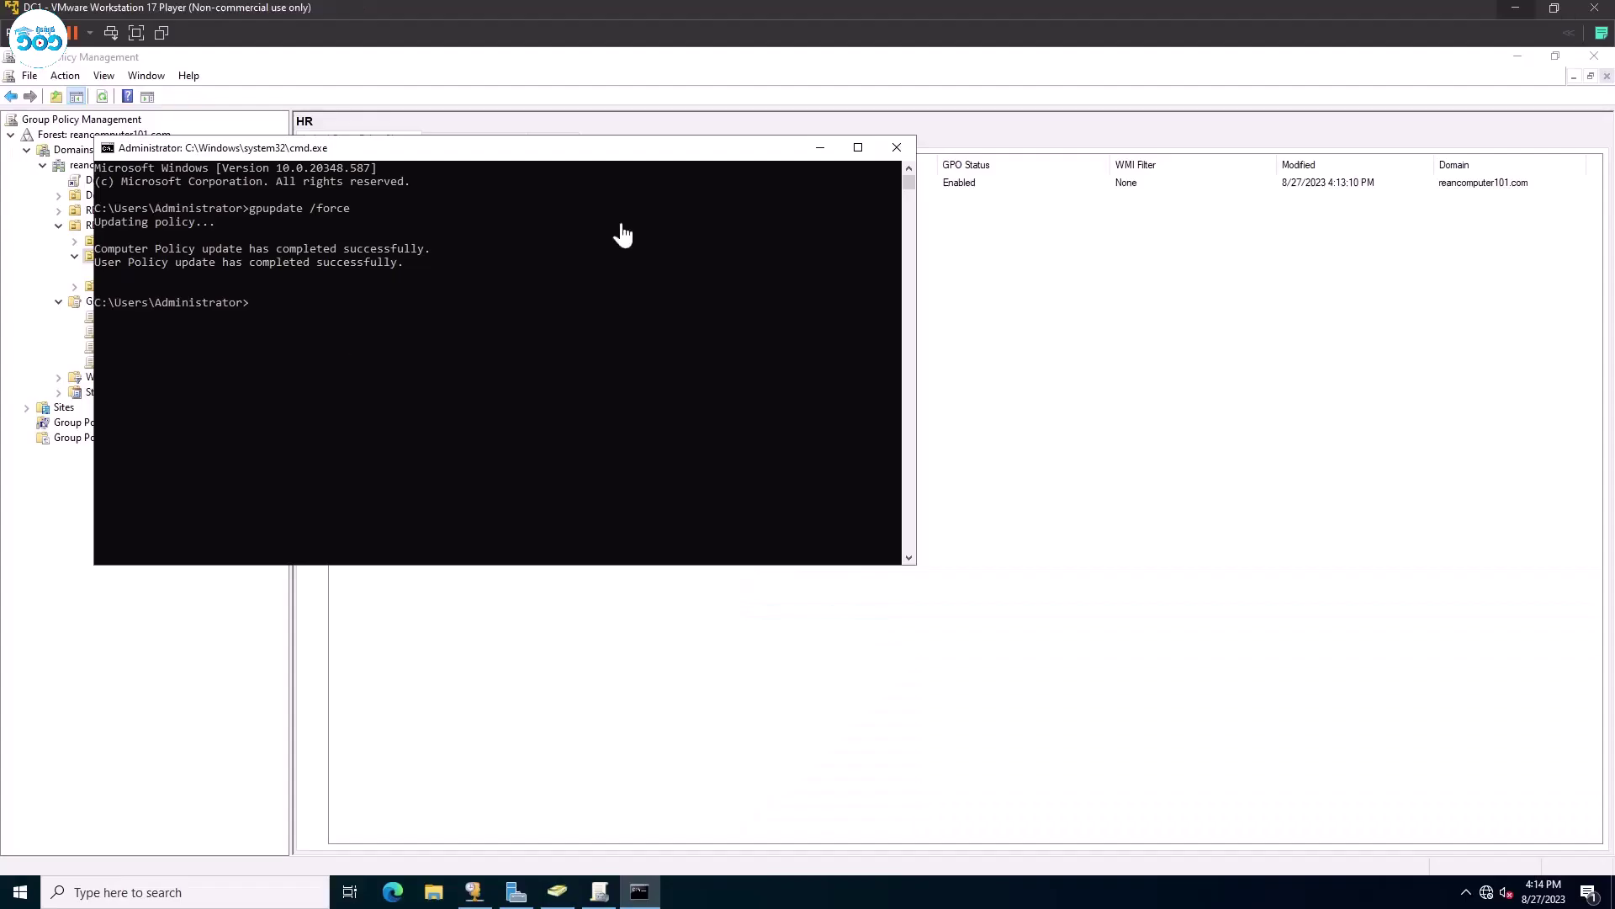
In Active Directory Users and Computers, check the first HR user's logon name on the Account tab.
click(563, 900)
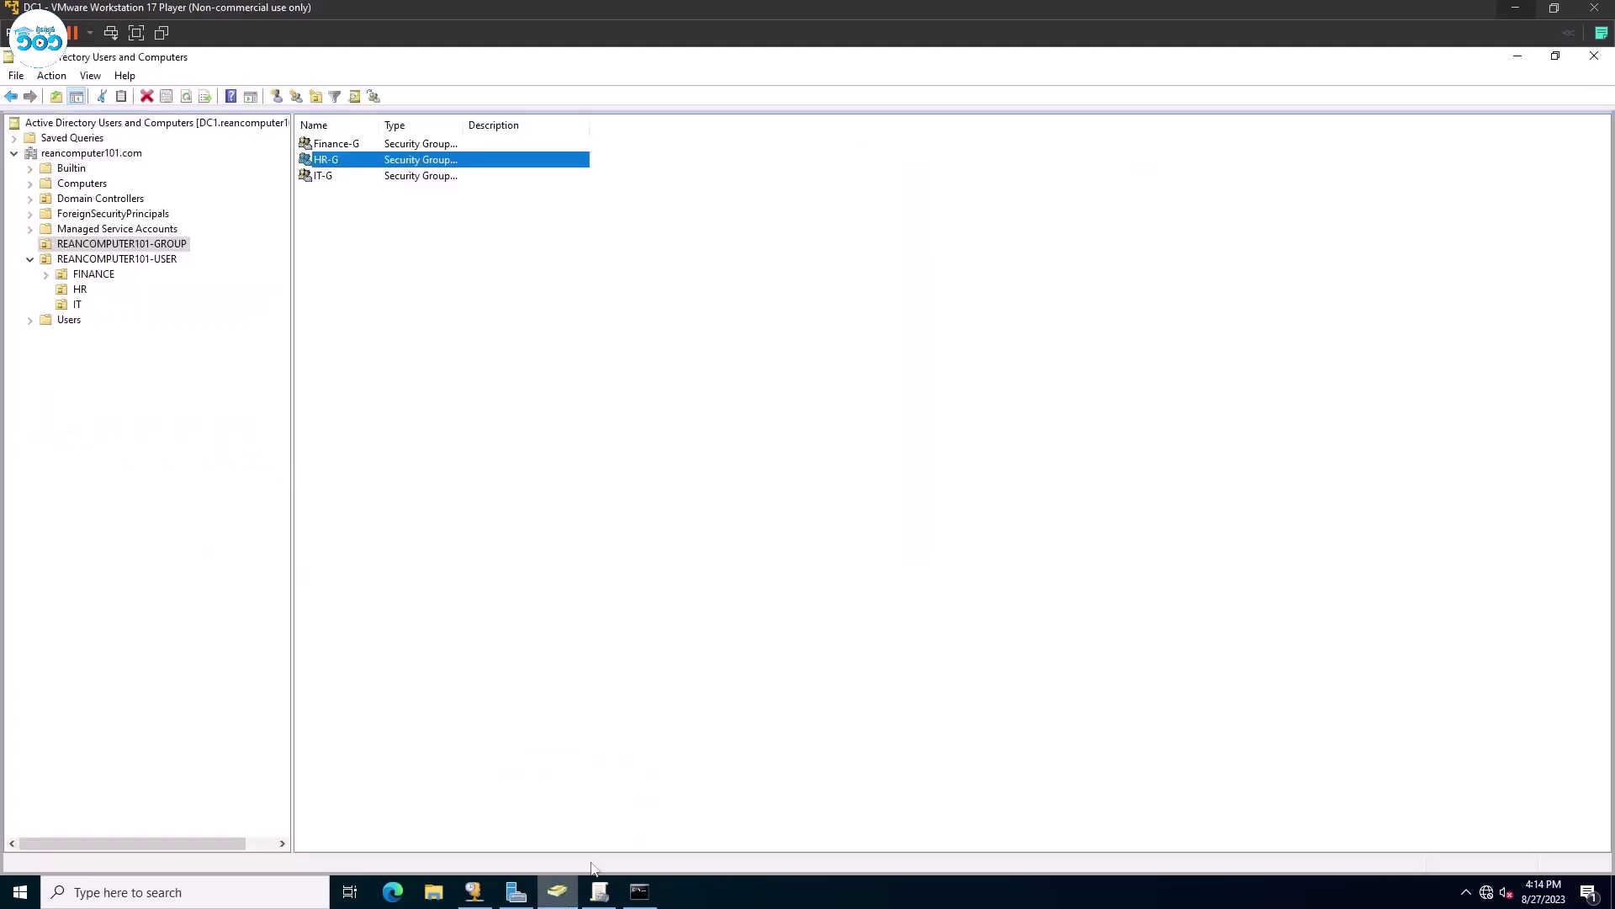
click(70, 292)
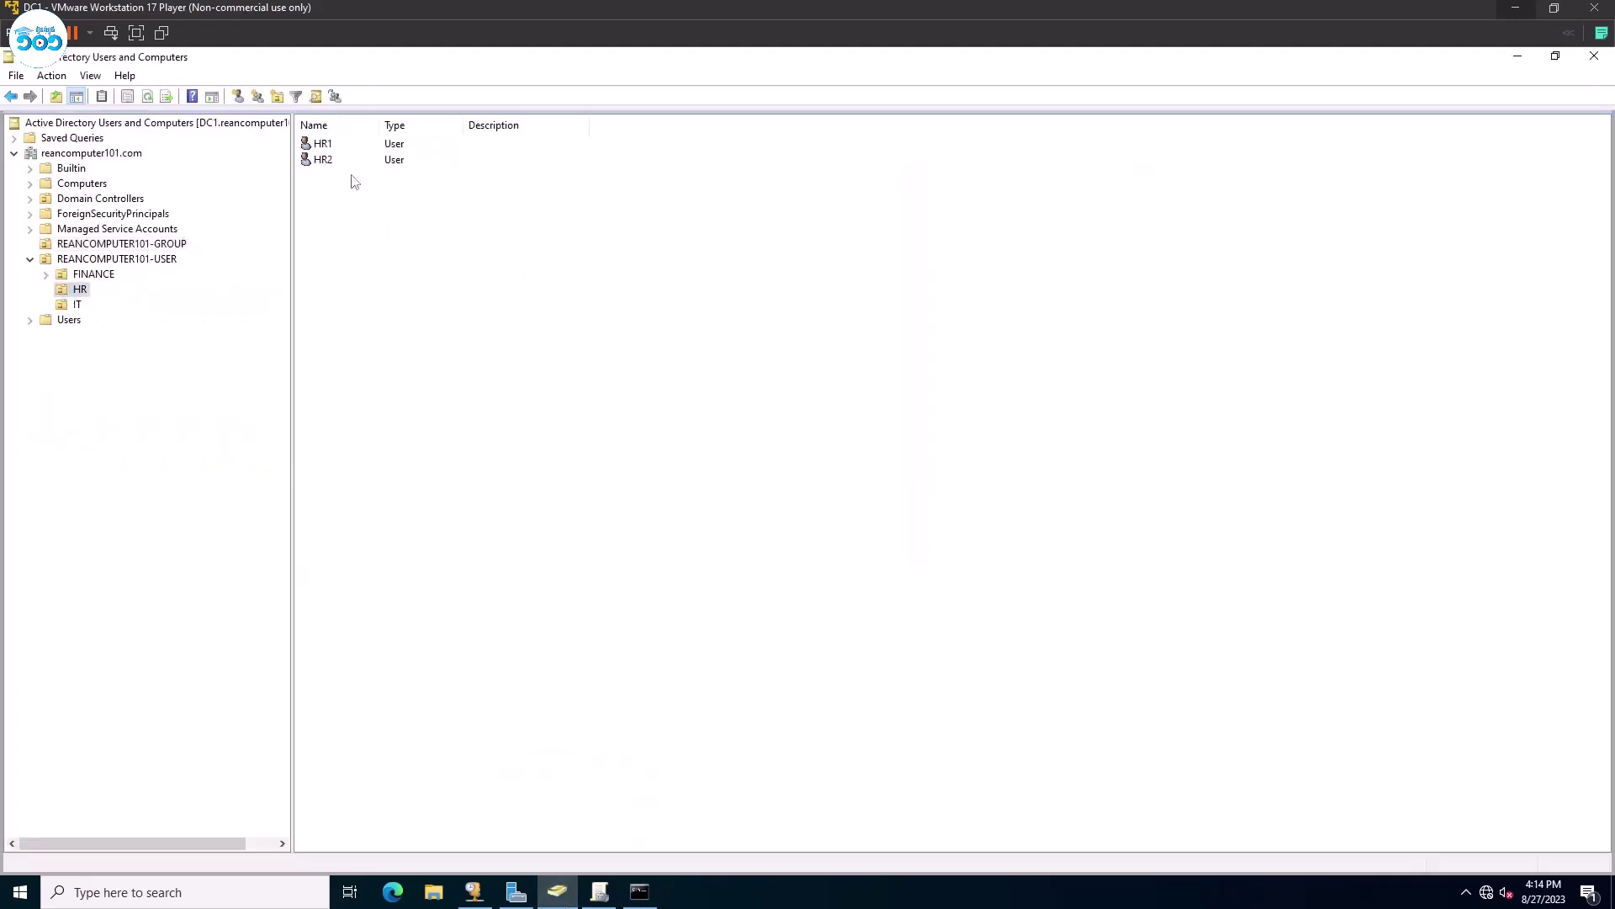
double_click(322, 143)
click(773, 339)
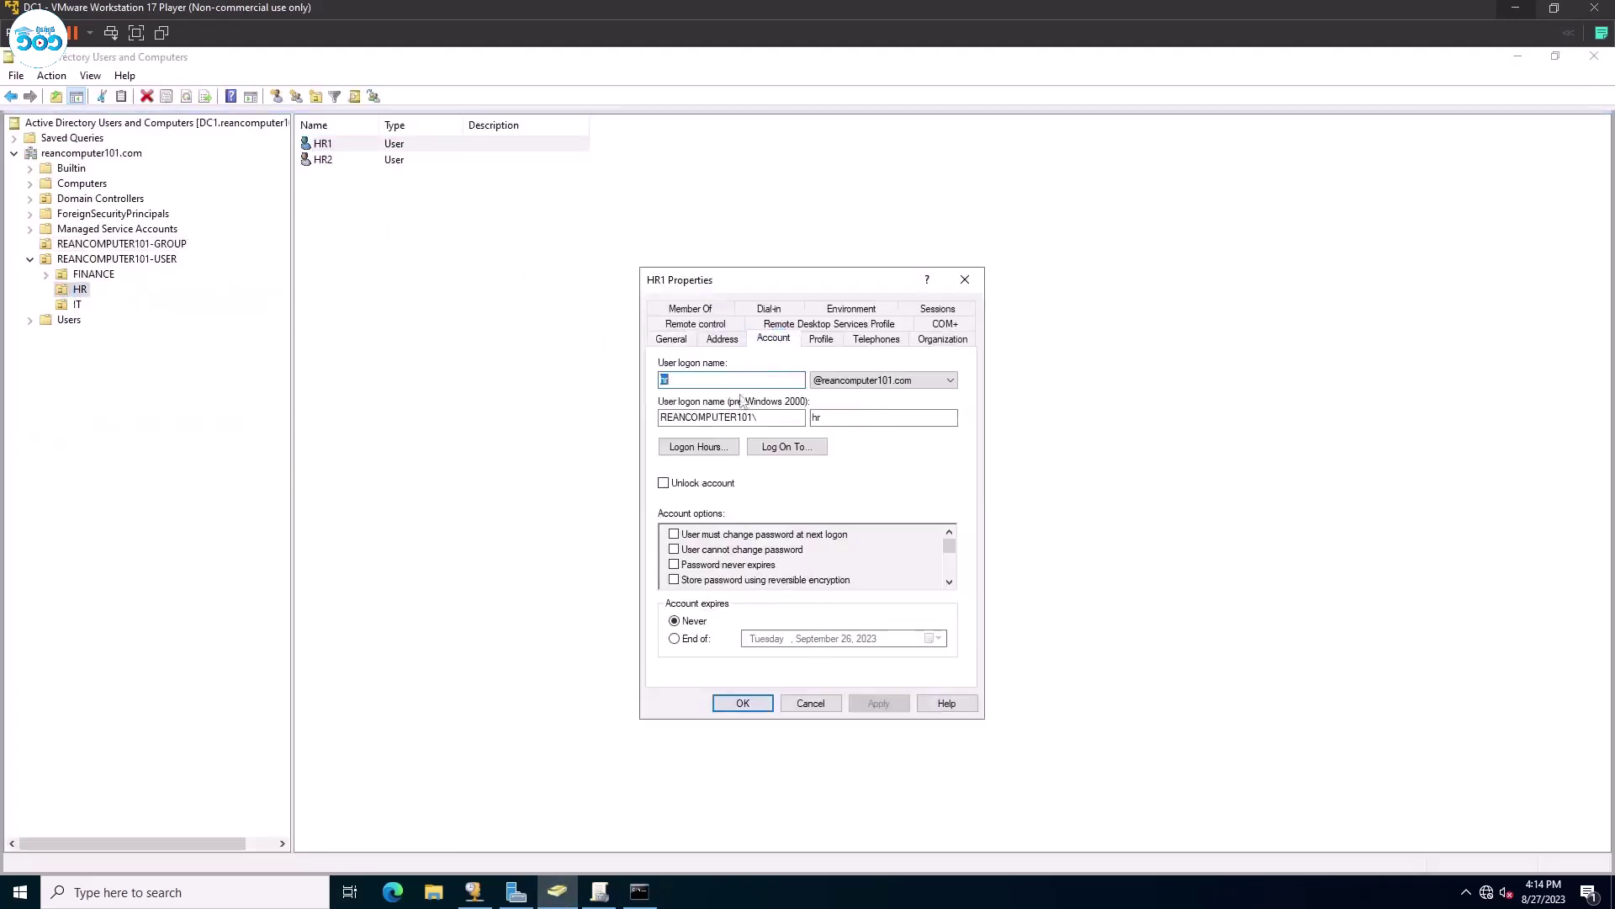
click(965, 279)
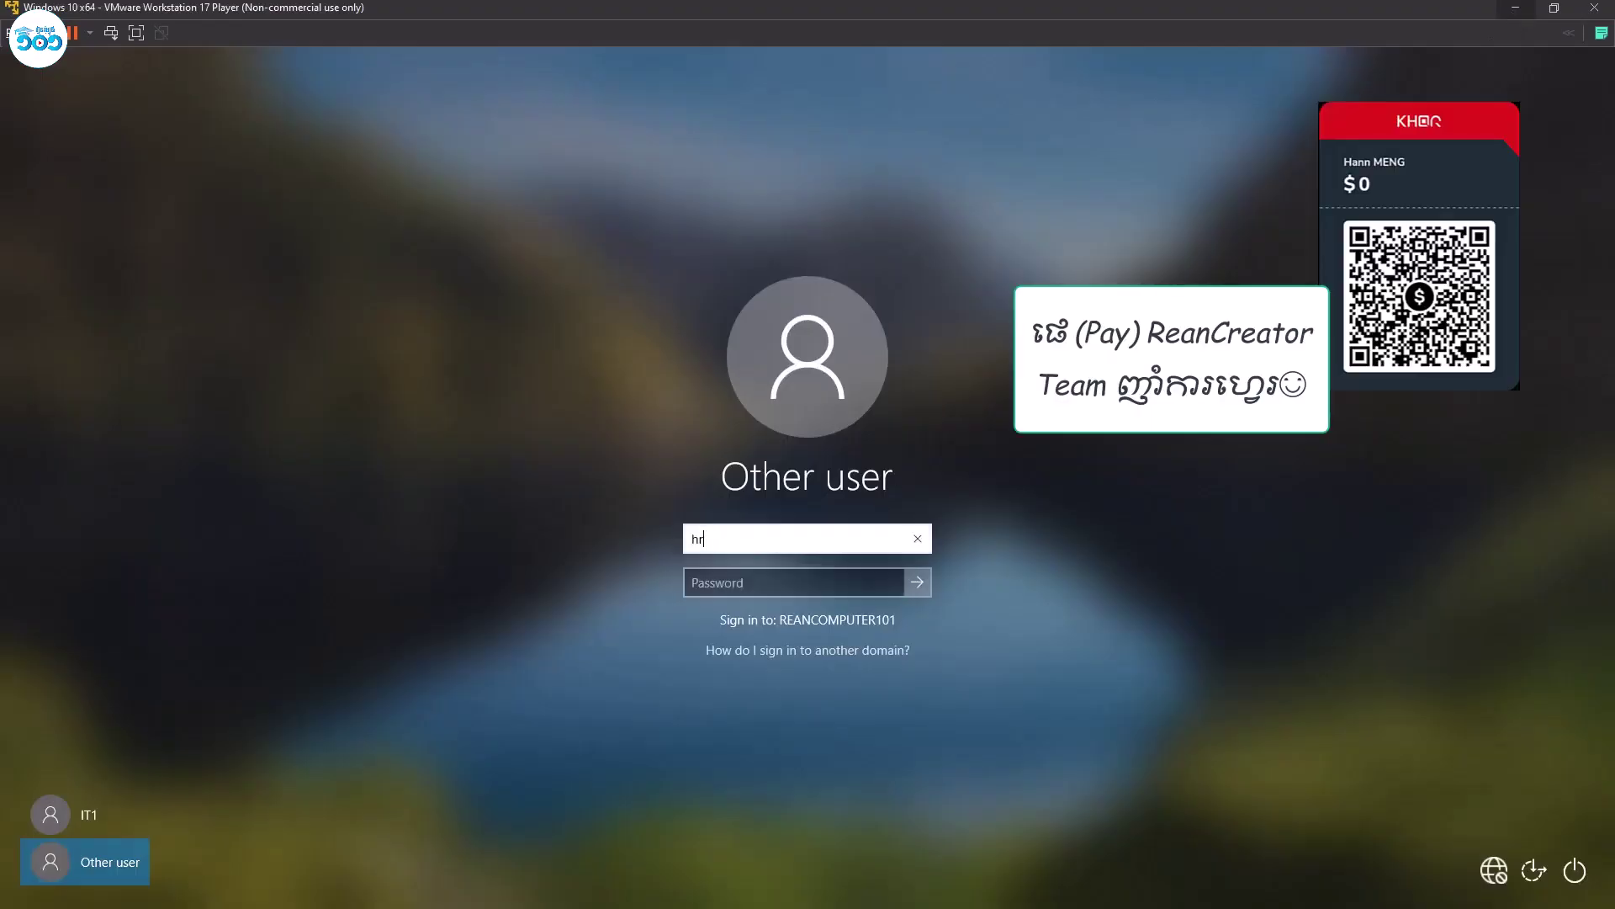
Enter the HR user's password after the logon name and sign in to the Windows 10 guest.
key(Tab)
text(P)
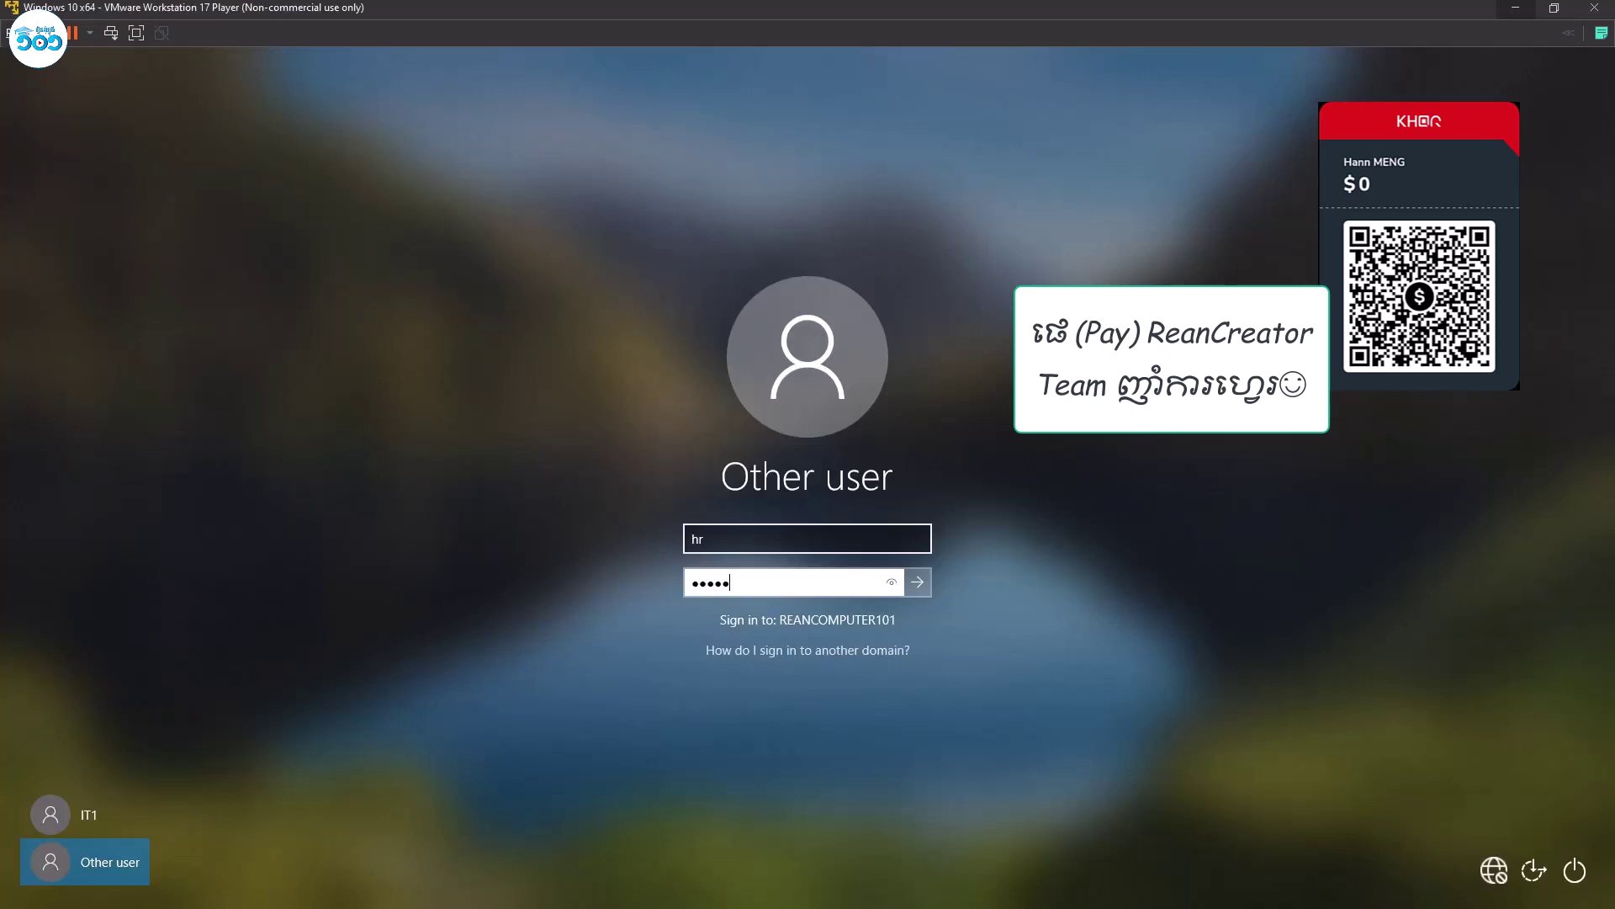
key(Return)
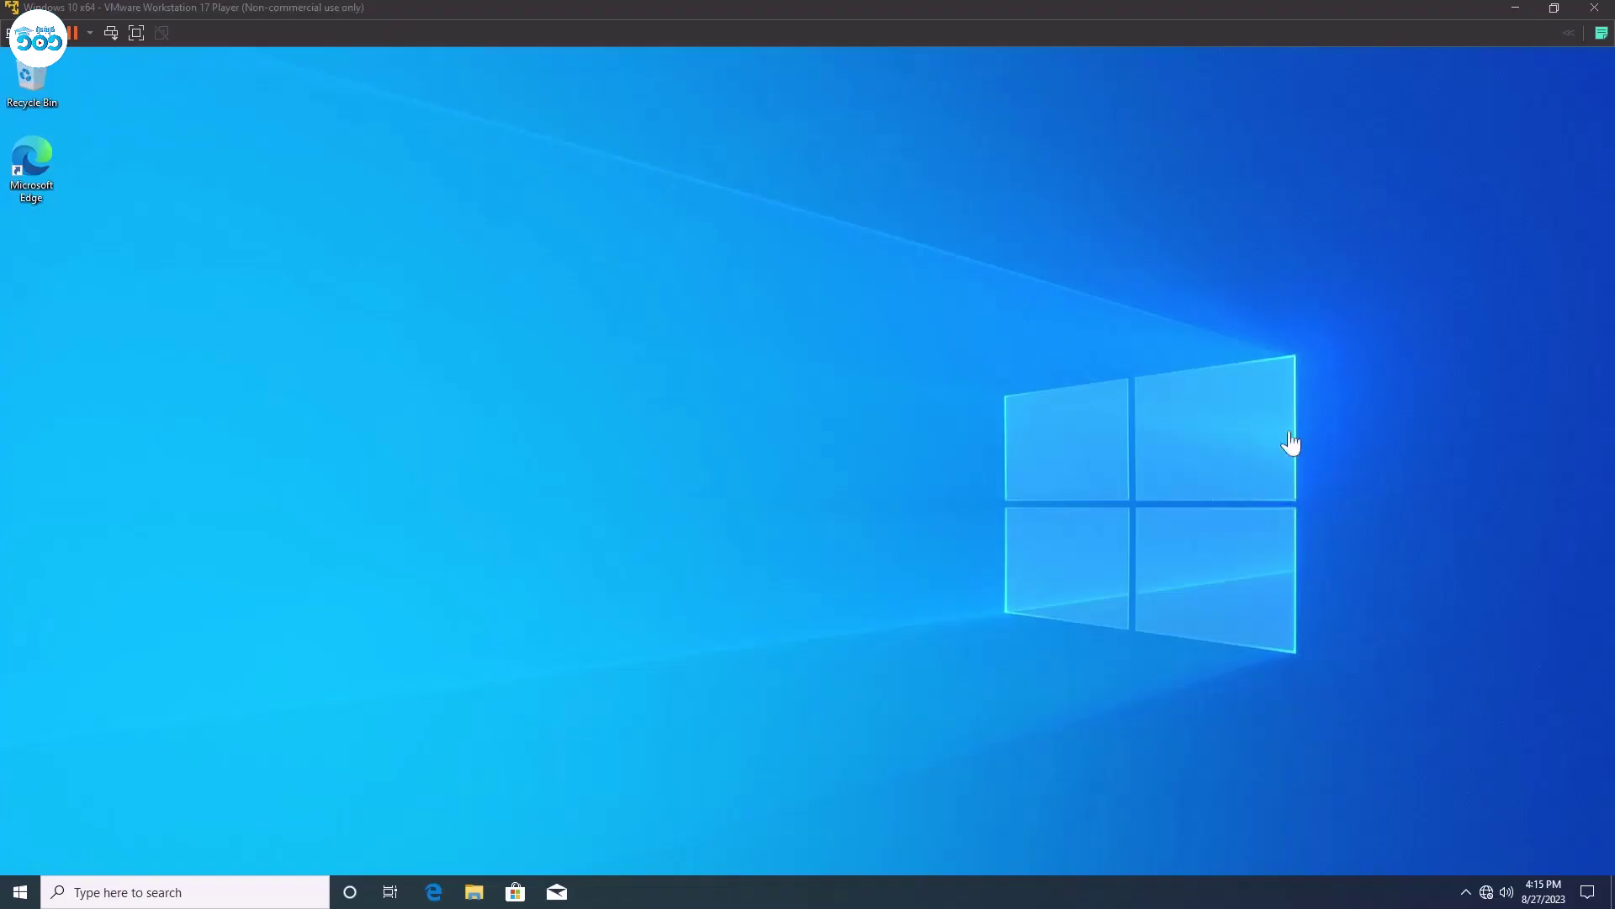
Dismiss the start menu and refresh the HR user's desktop.
click(20, 892)
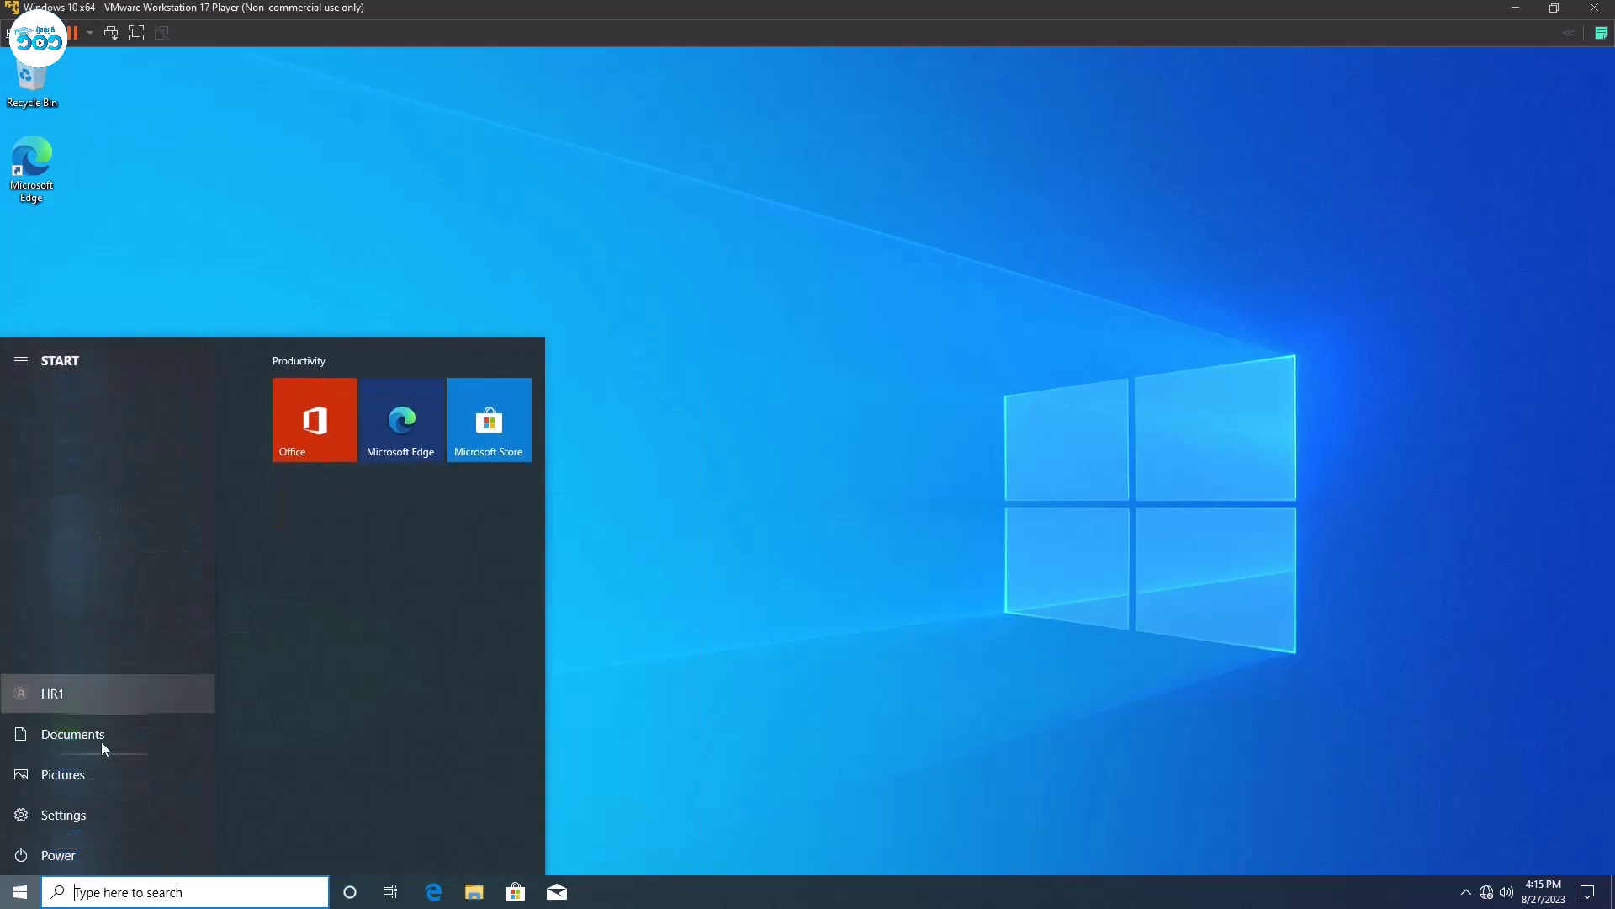
click(688, 337)
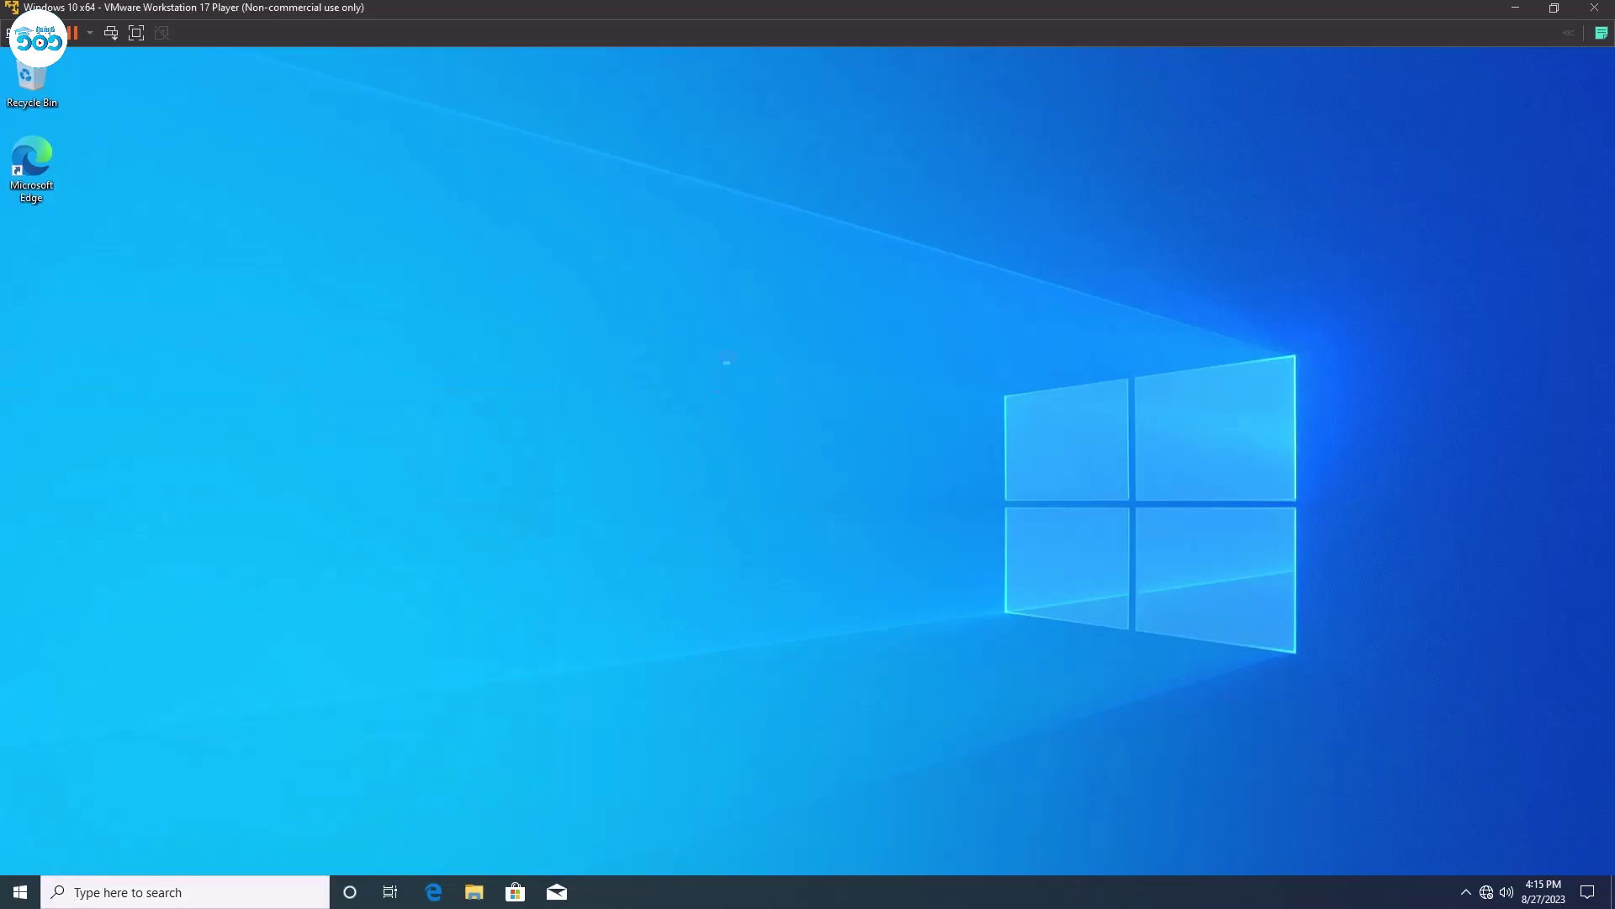
right_click(686, 327)
click(768, 375)
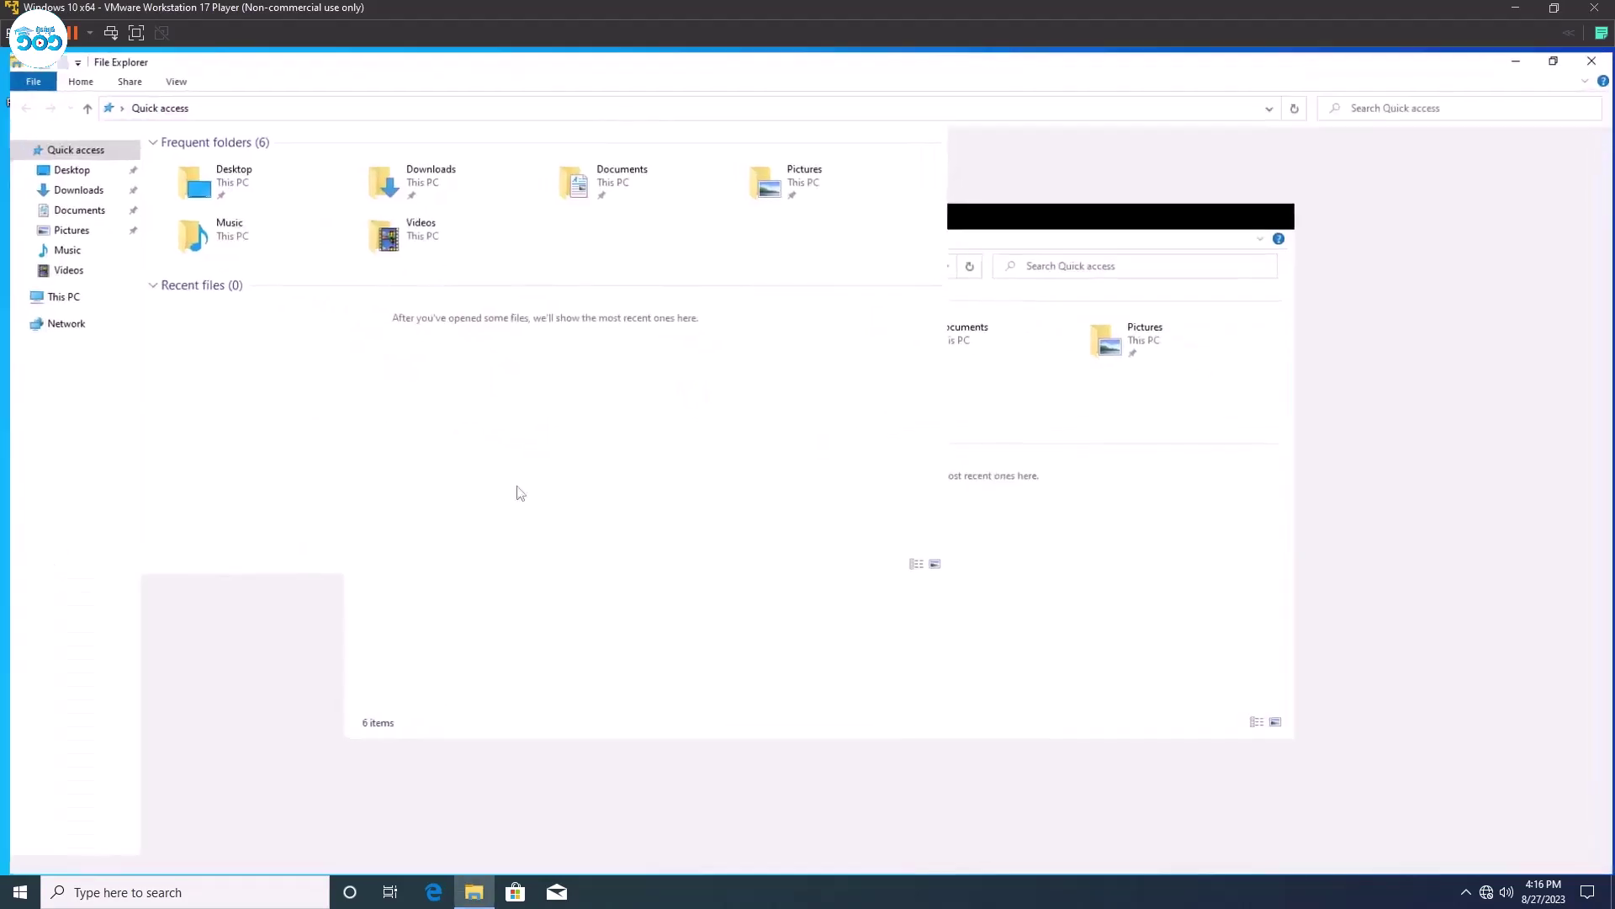
Browse the Desktop, Downloads and Documents folders under This PC, ending in the empty Desktop folder.
click(1229, 212)
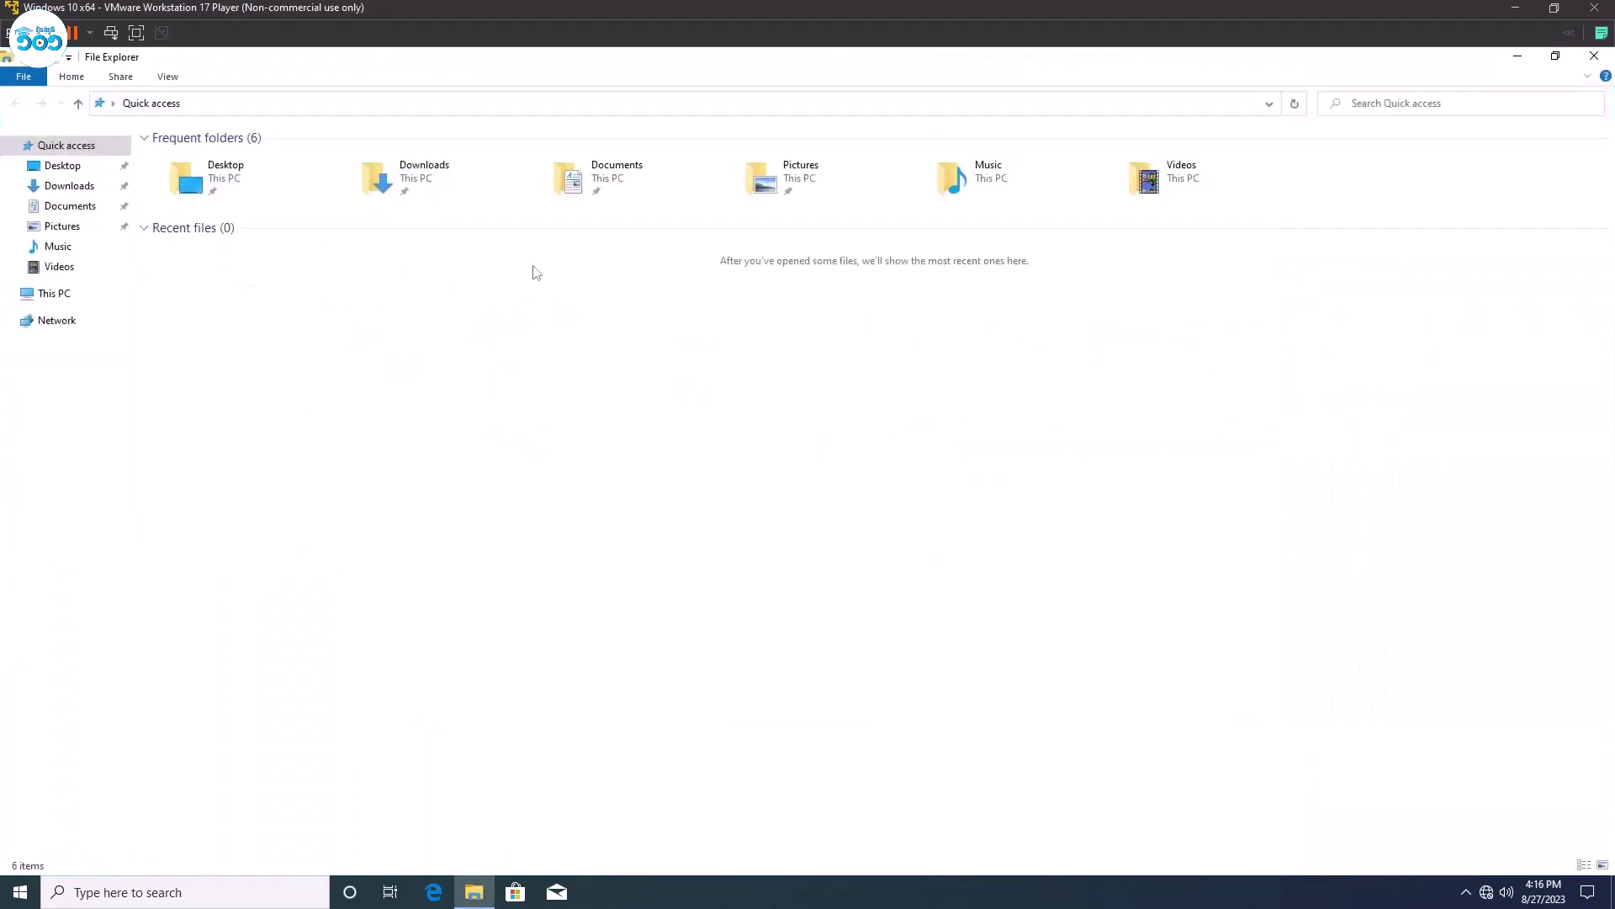
click(1554, 59)
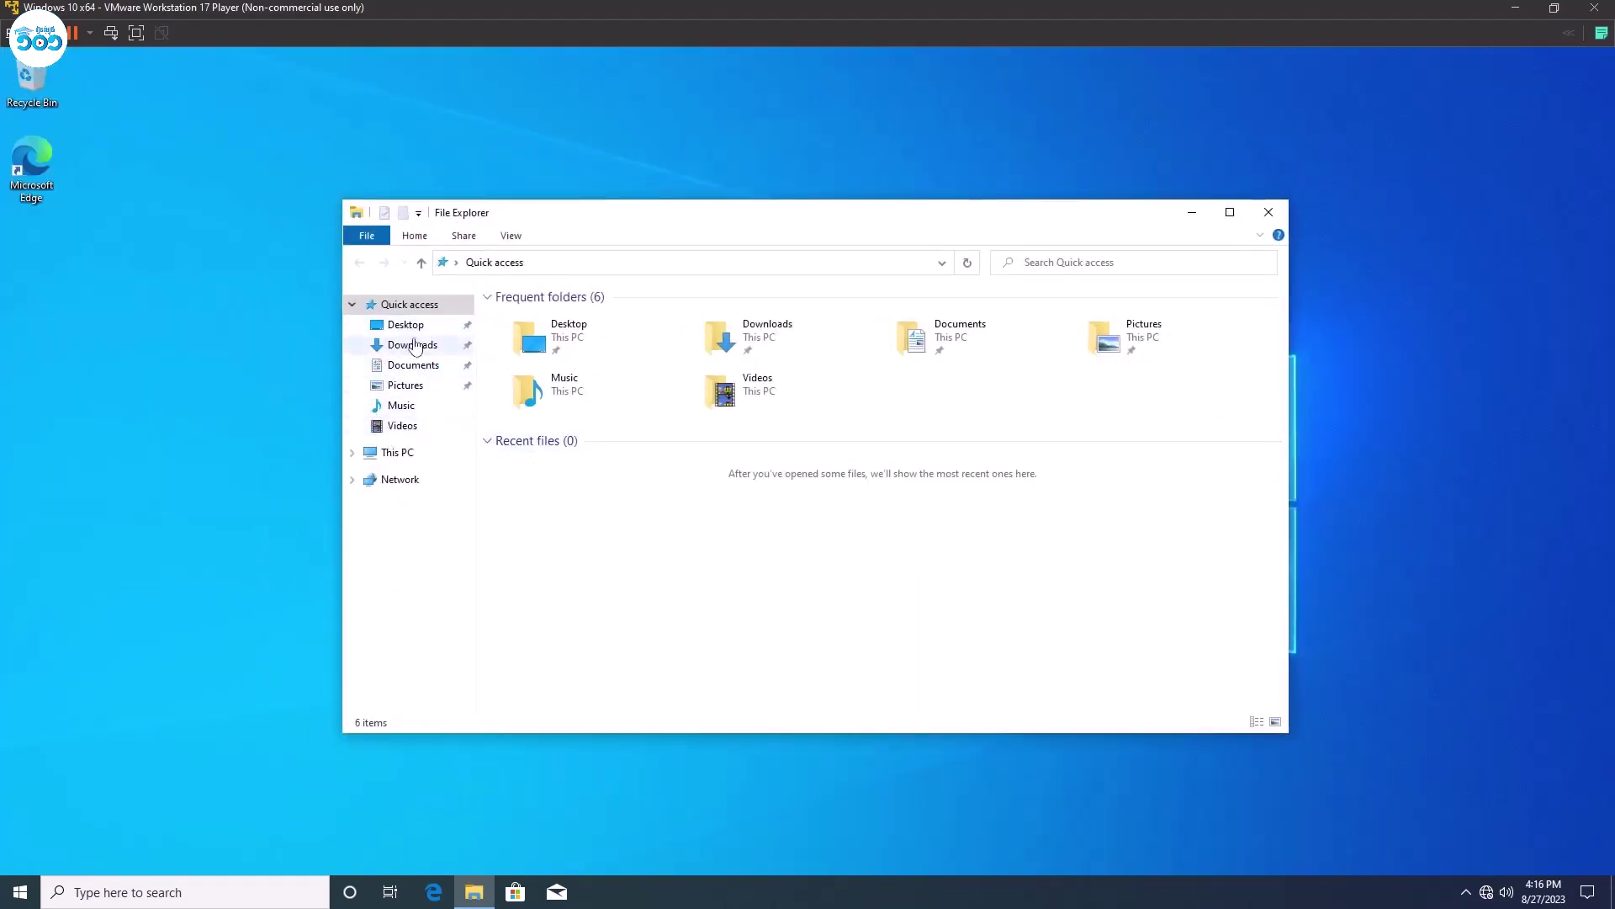
click(399, 452)
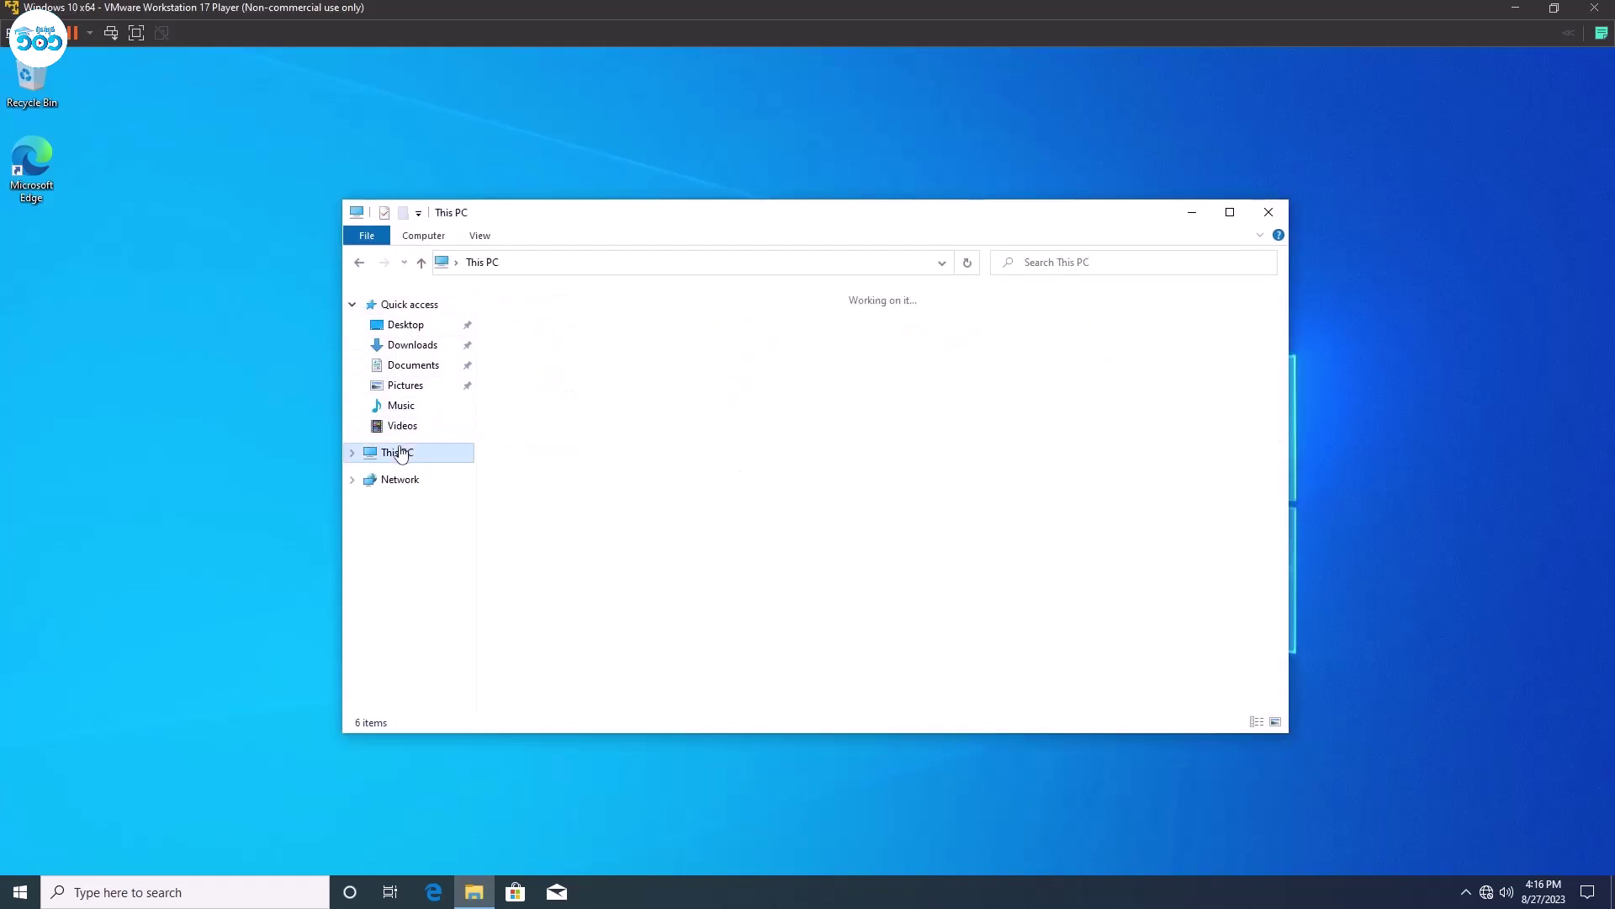
click(352, 452)
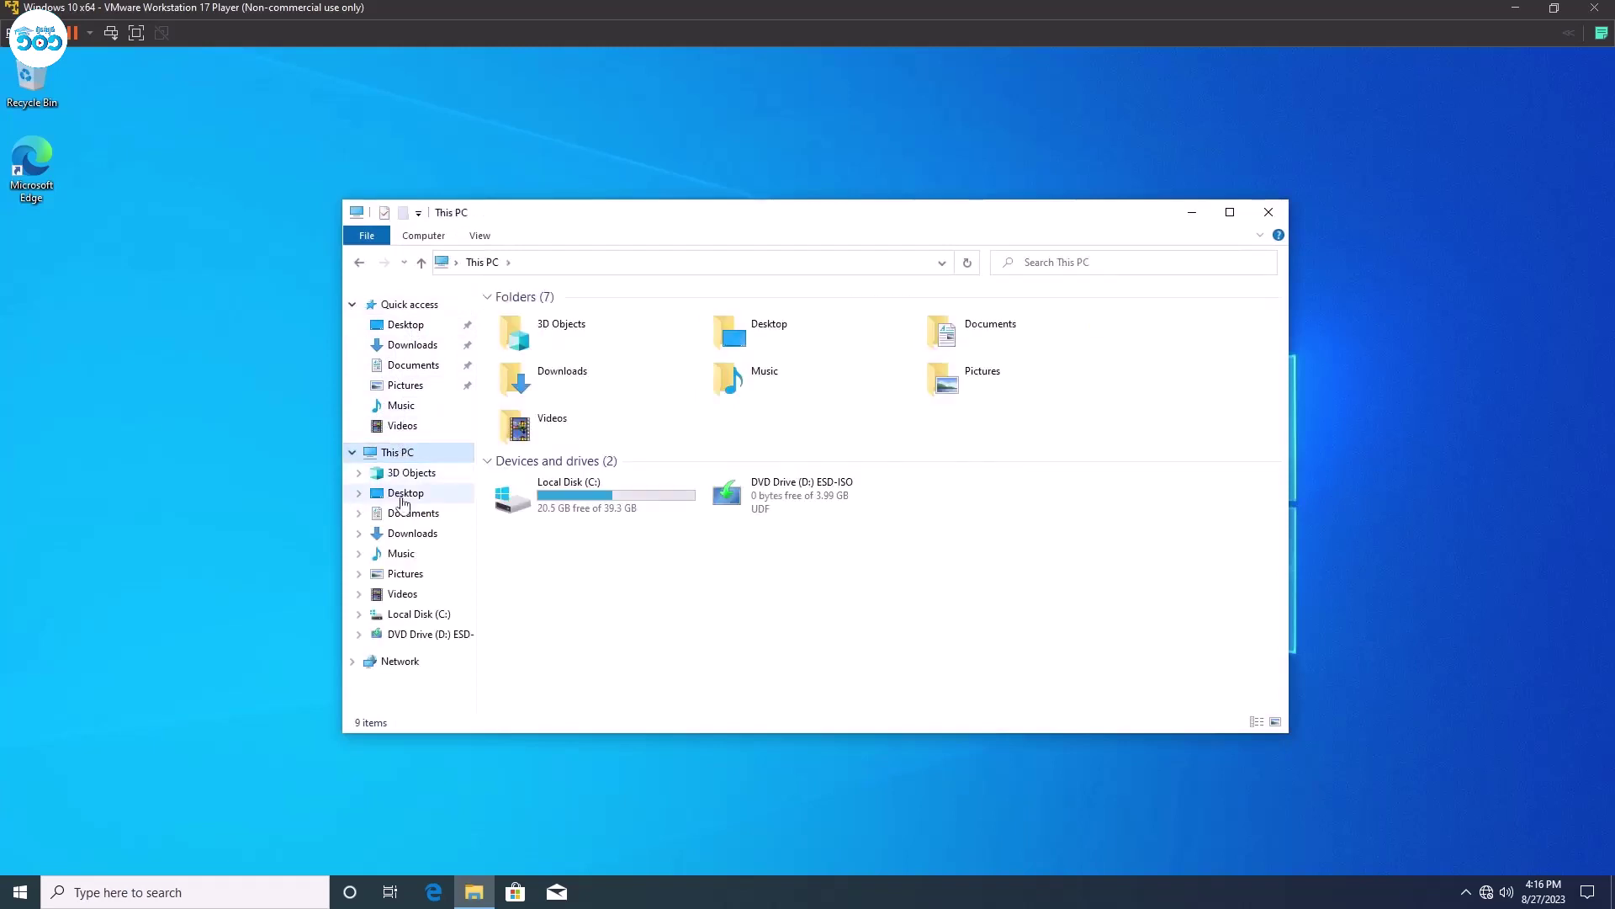
click(408, 493)
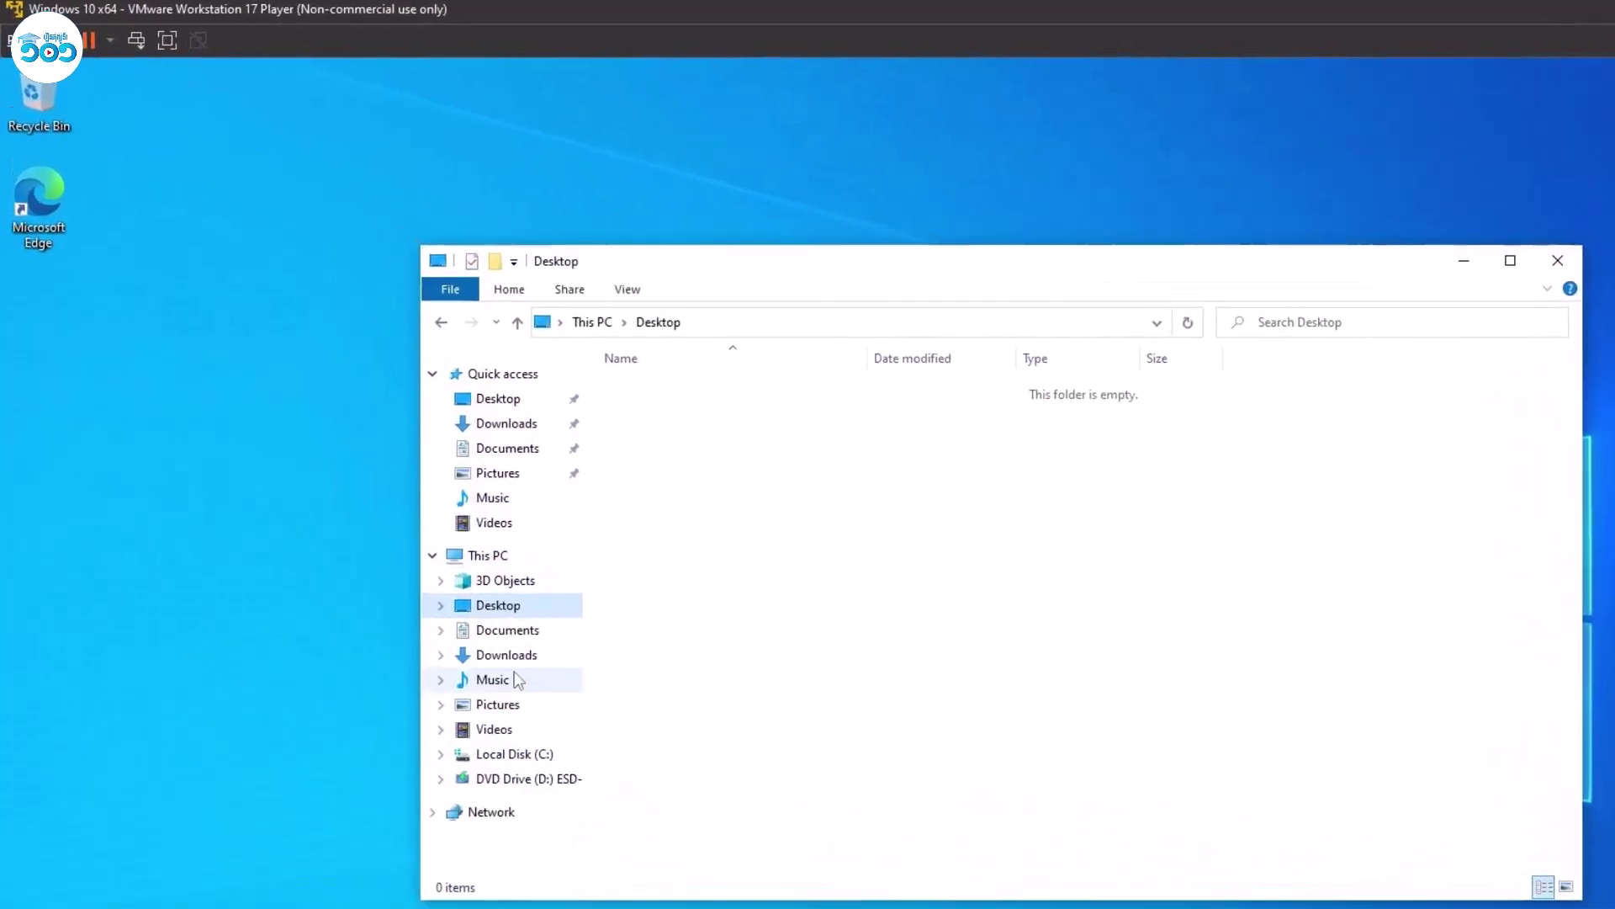
click(411, 533)
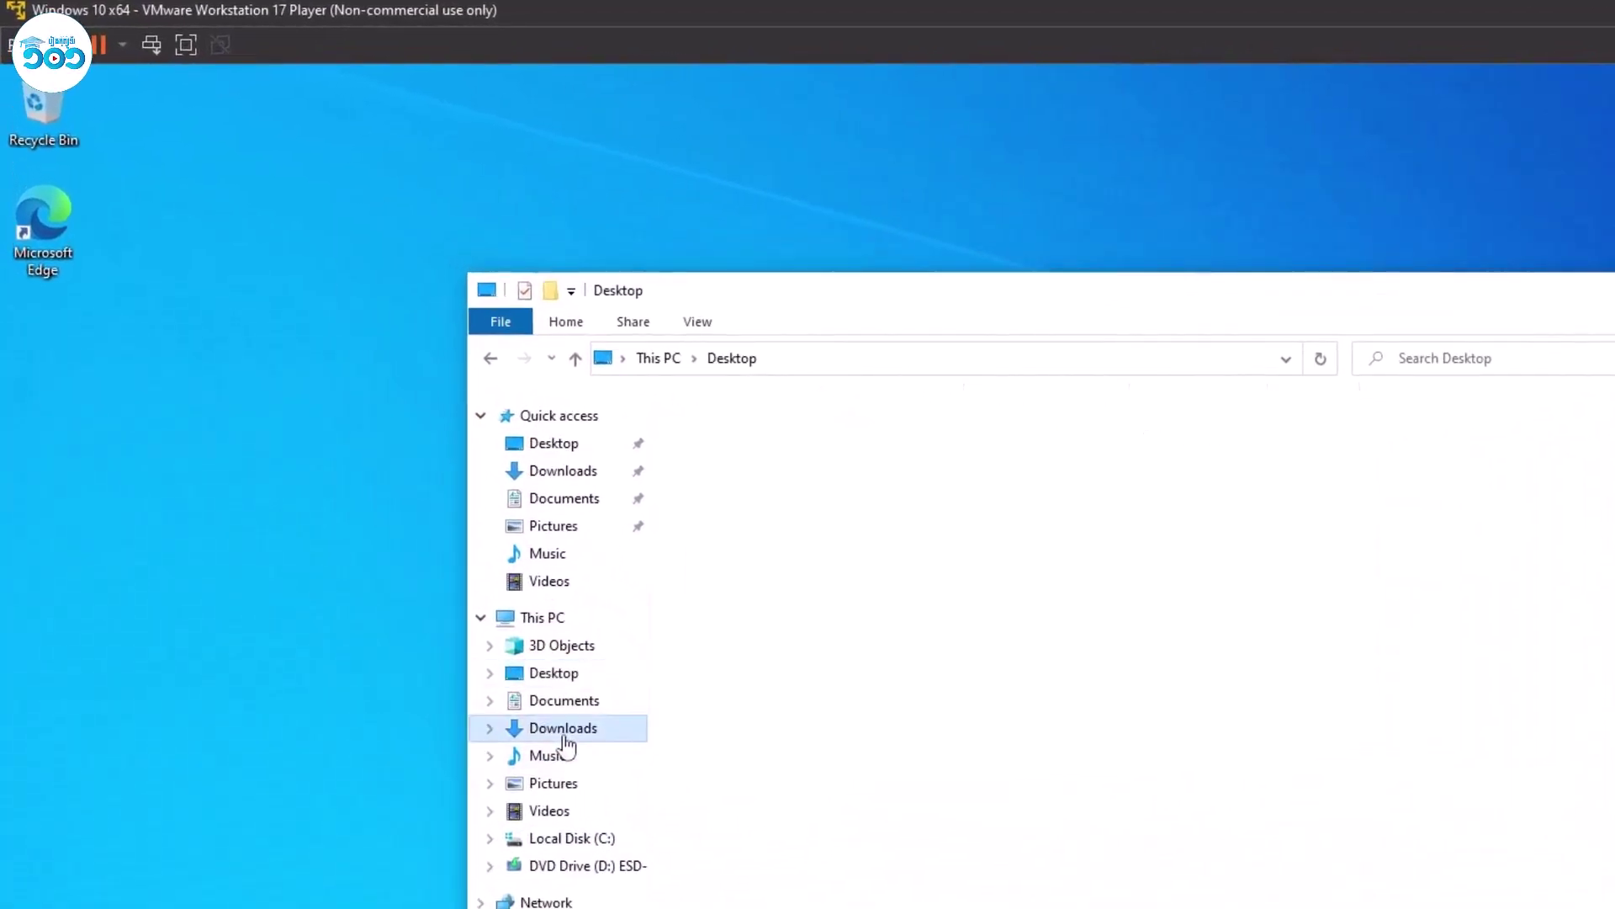
click(563, 705)
click(557, 677)
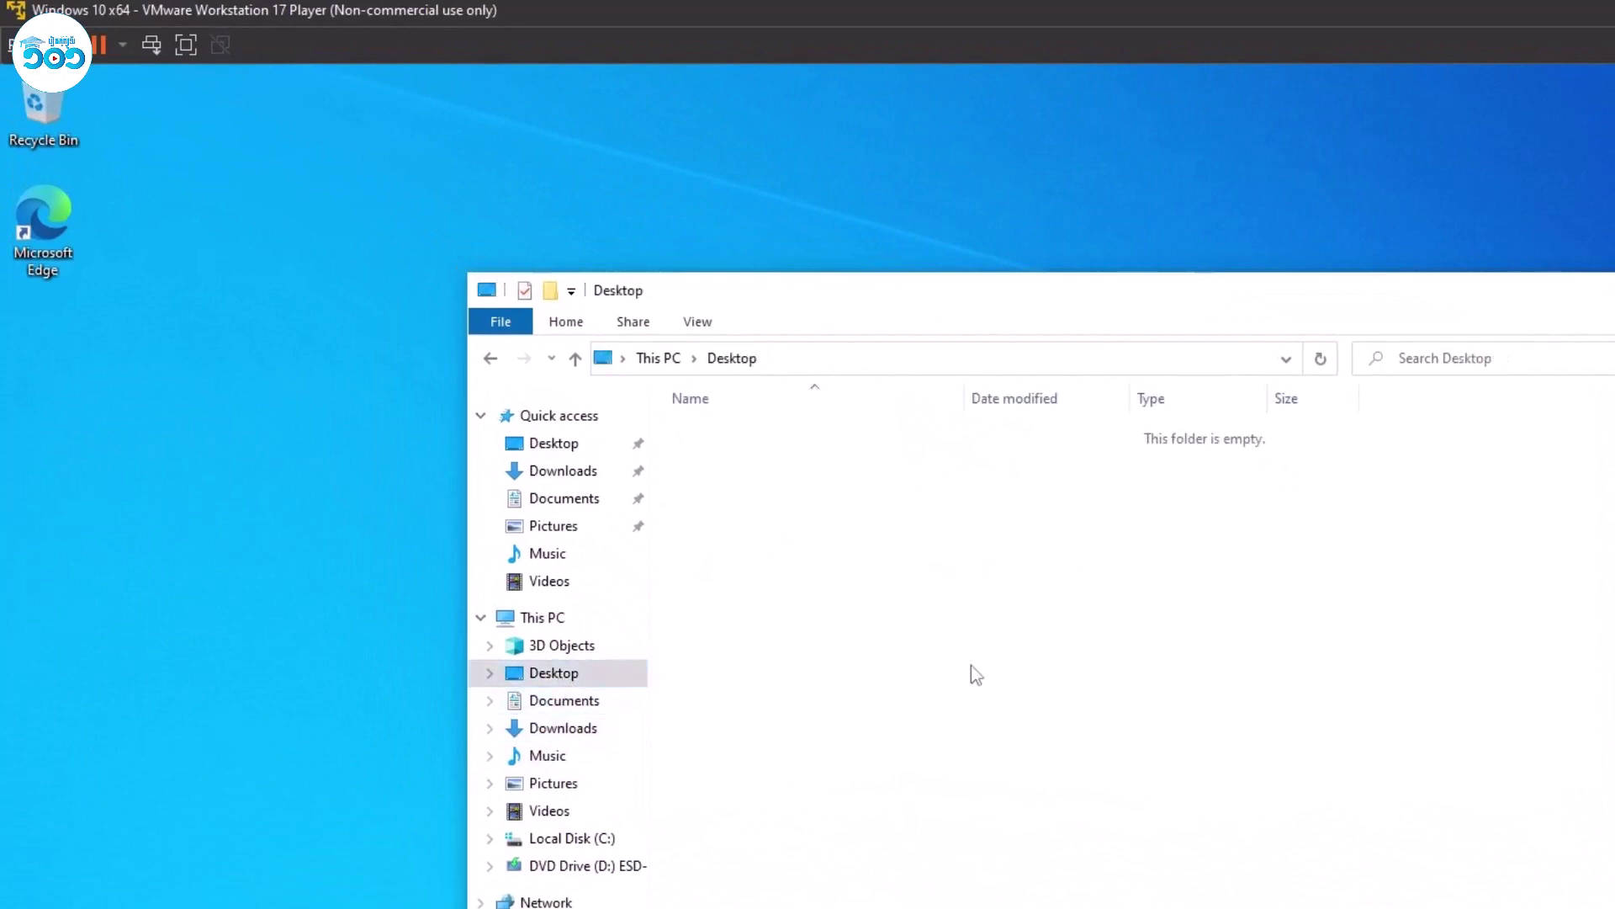
key(super)
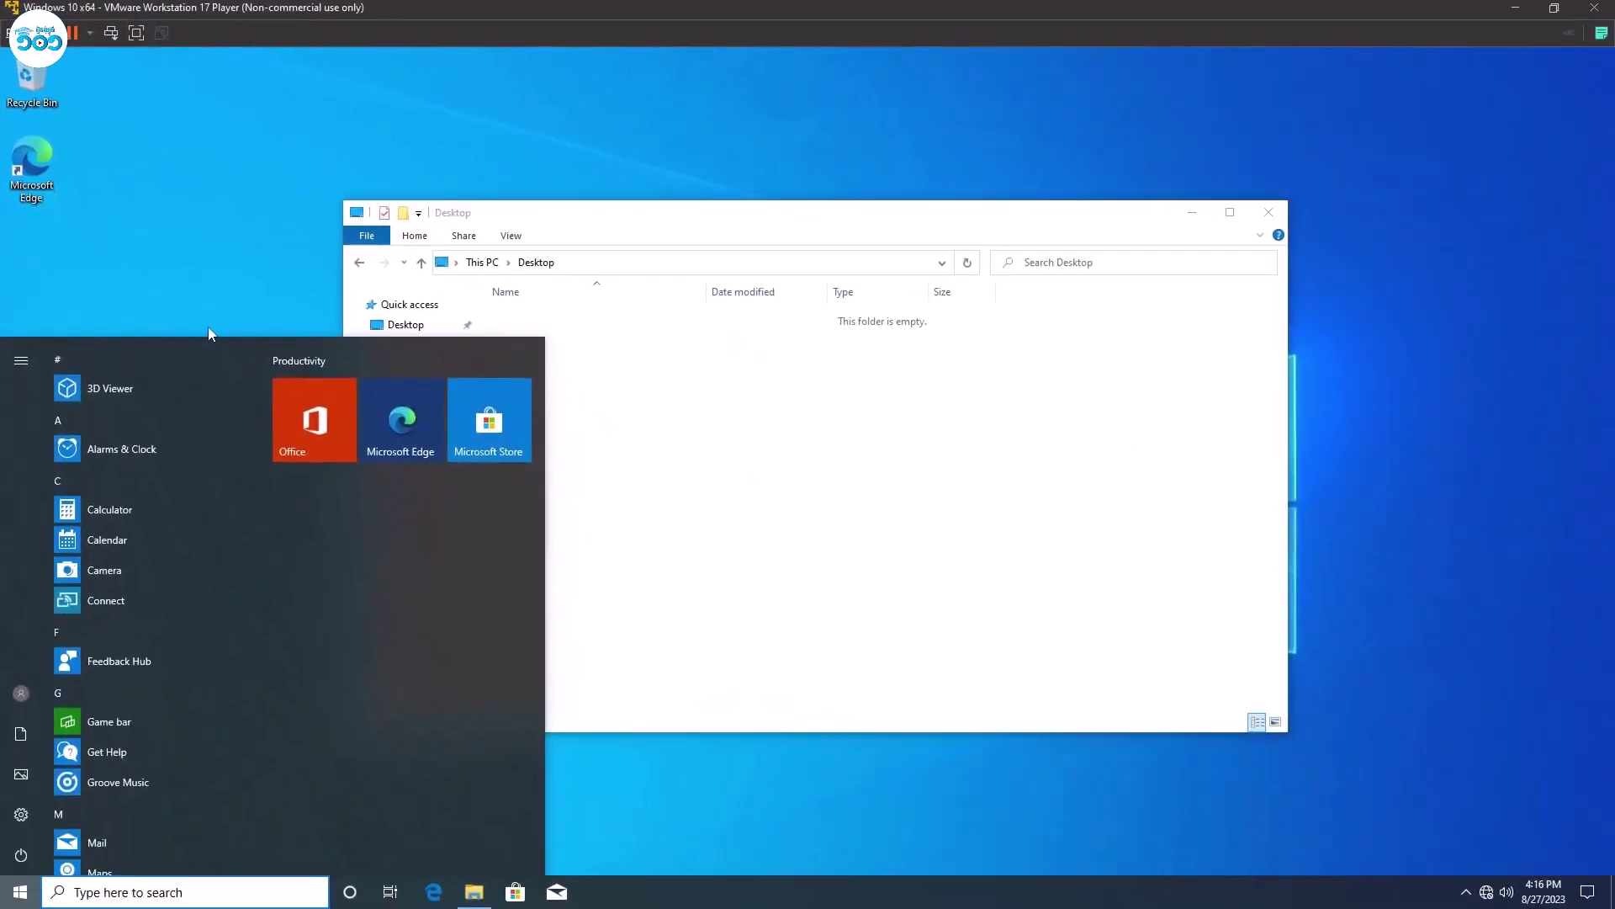
click(210, 334)
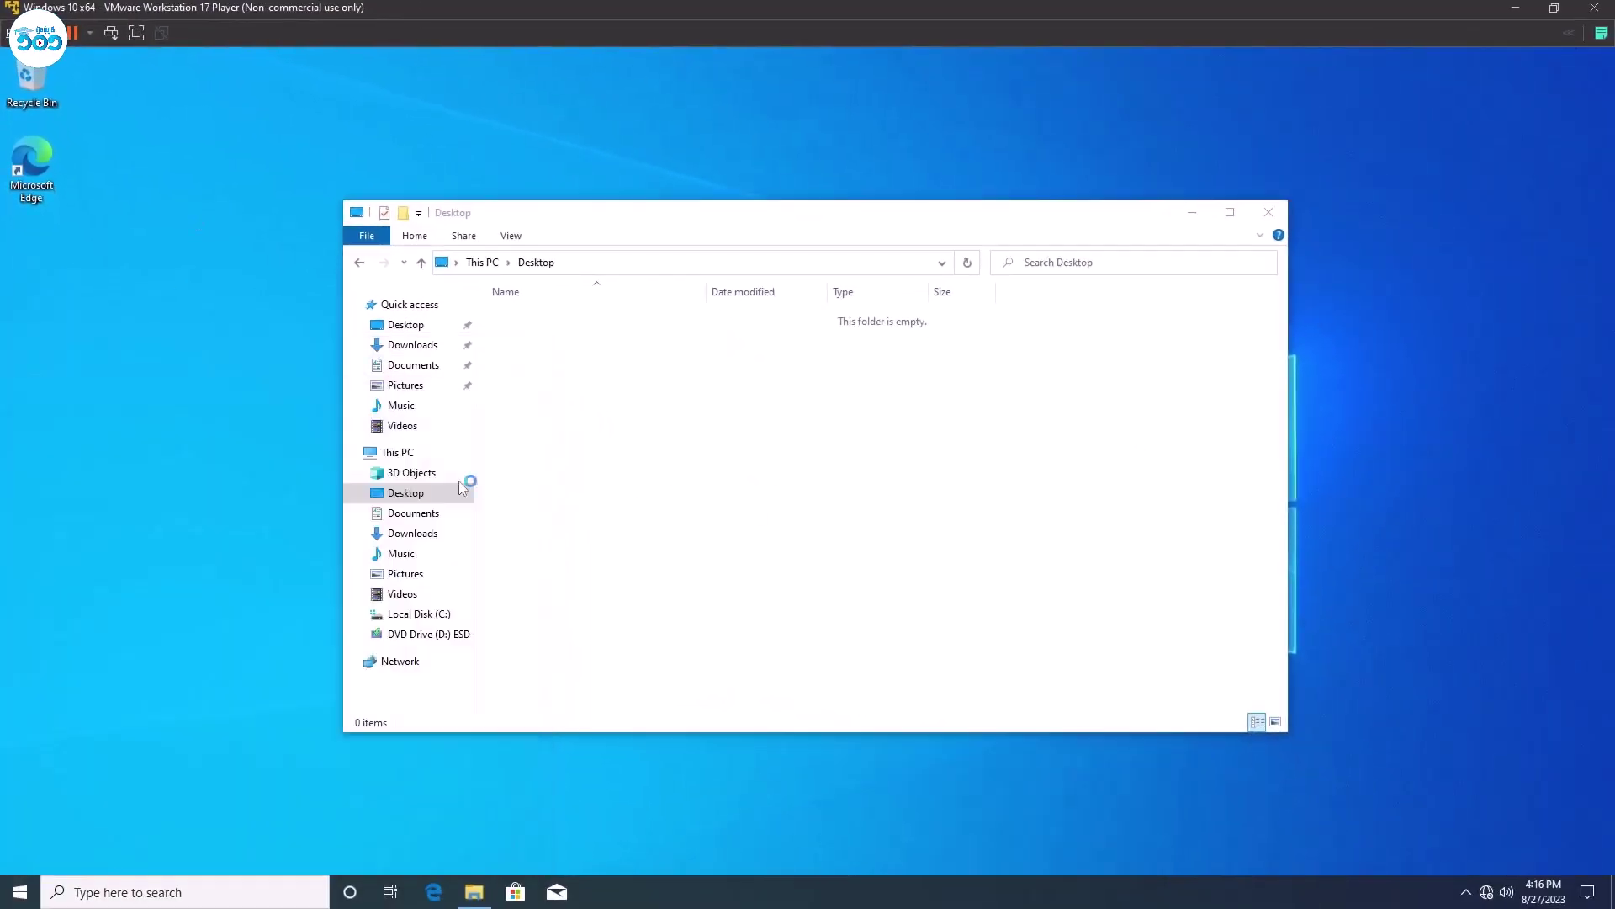
click(706, 503)
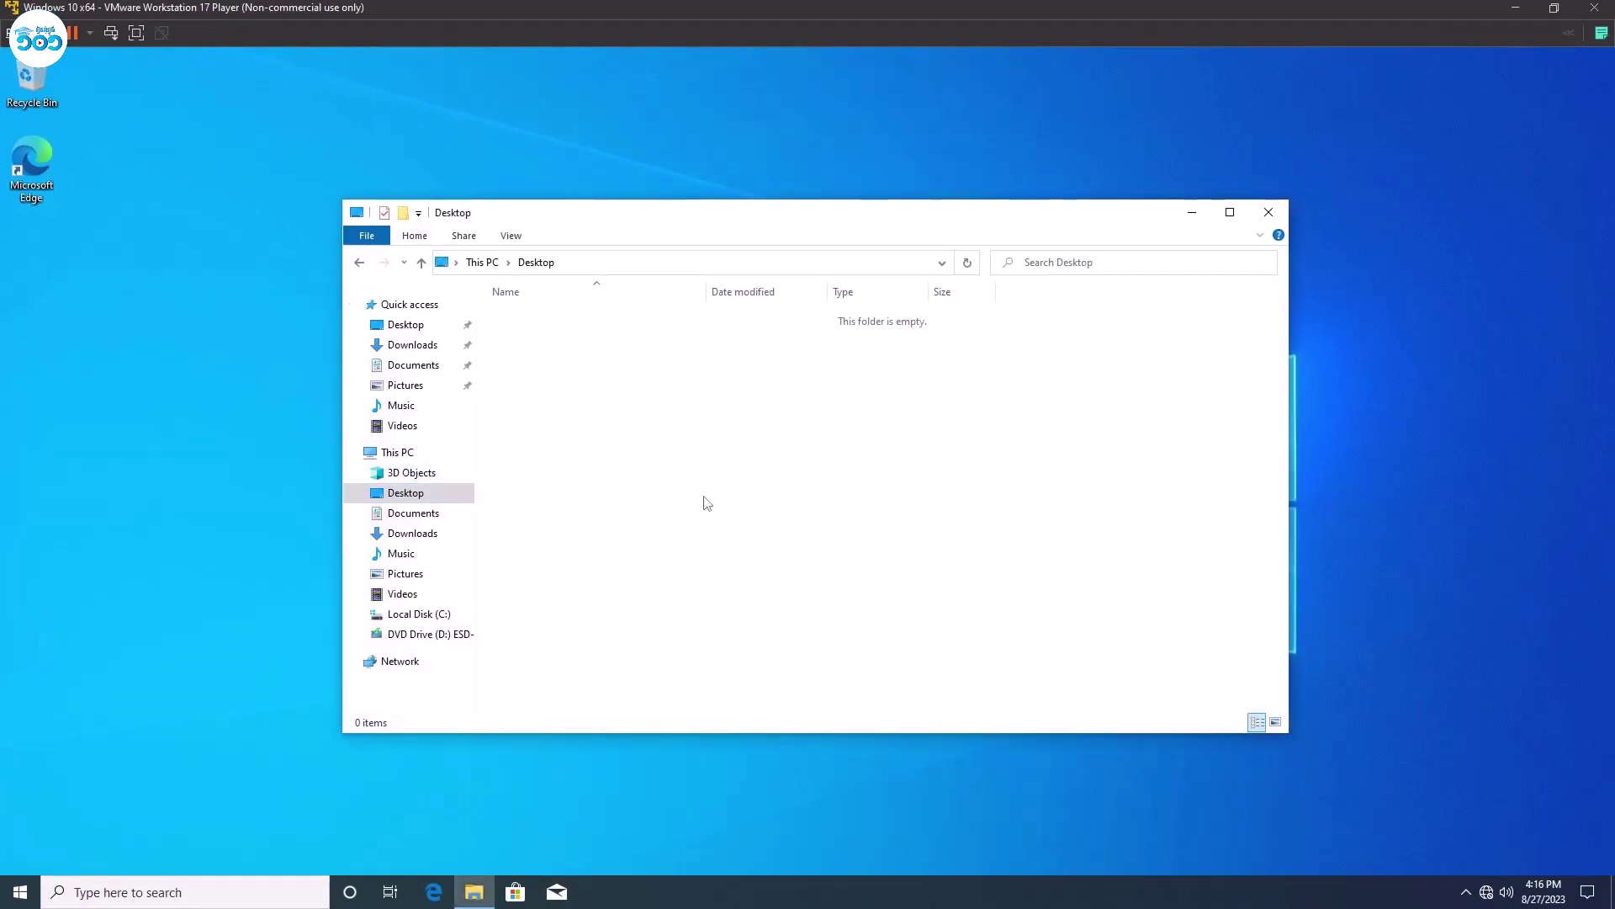
Create a Testing User folder in Desktop, check its full path, close it and refresh the desktop.
key(ctrl+shift+n)
text(Testing)
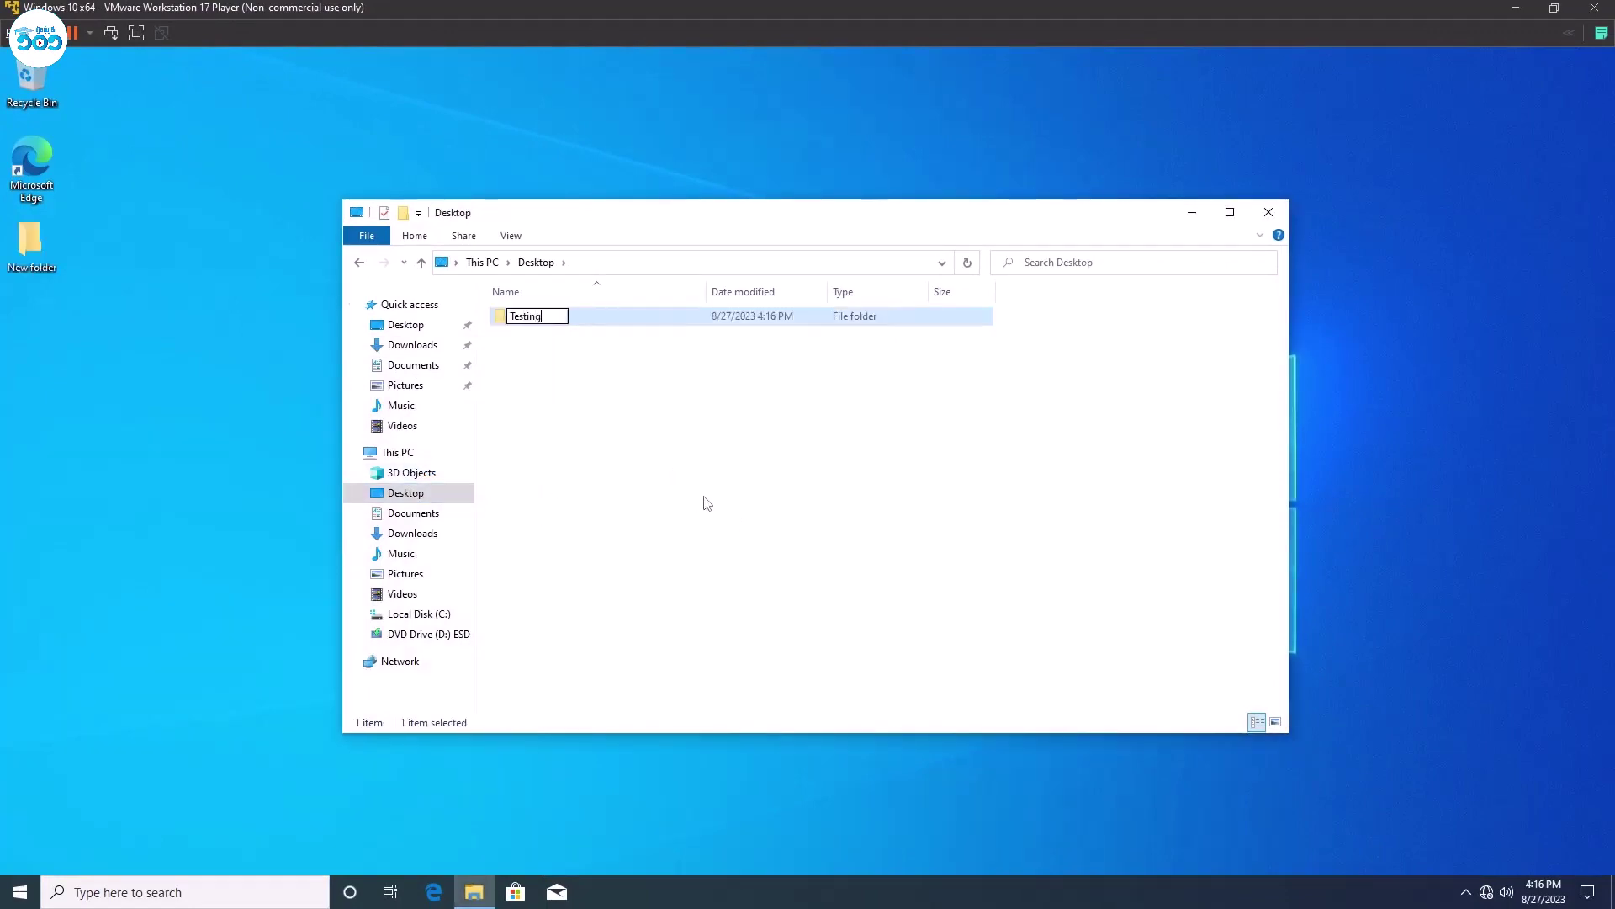
text( User)
key(Return)
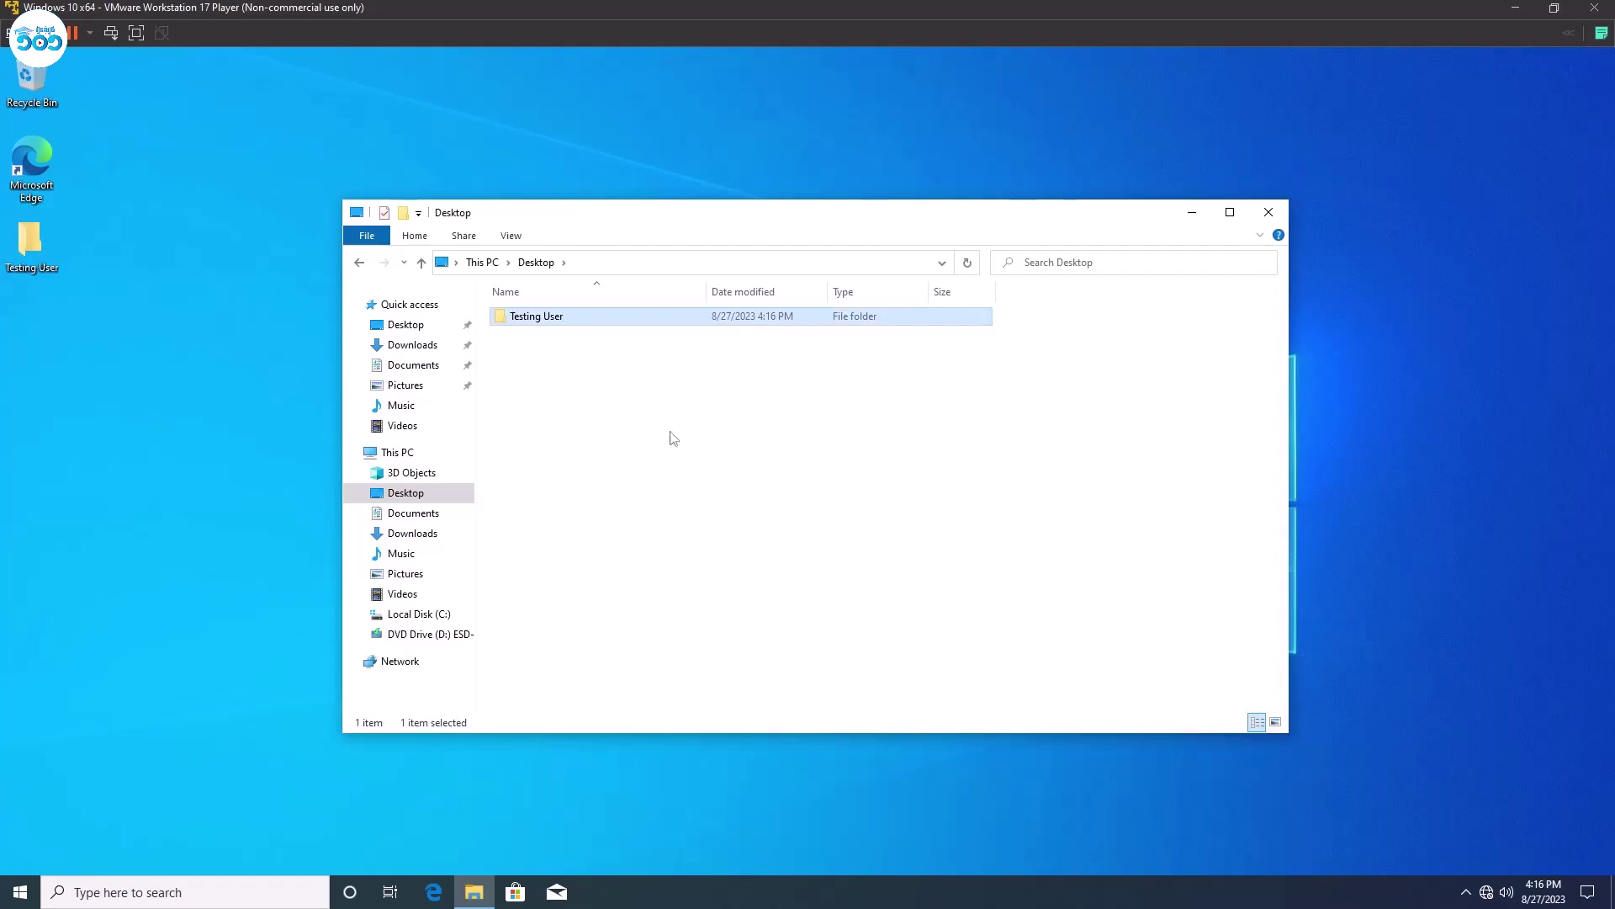
double_click(623, 325)
click(661, 269)
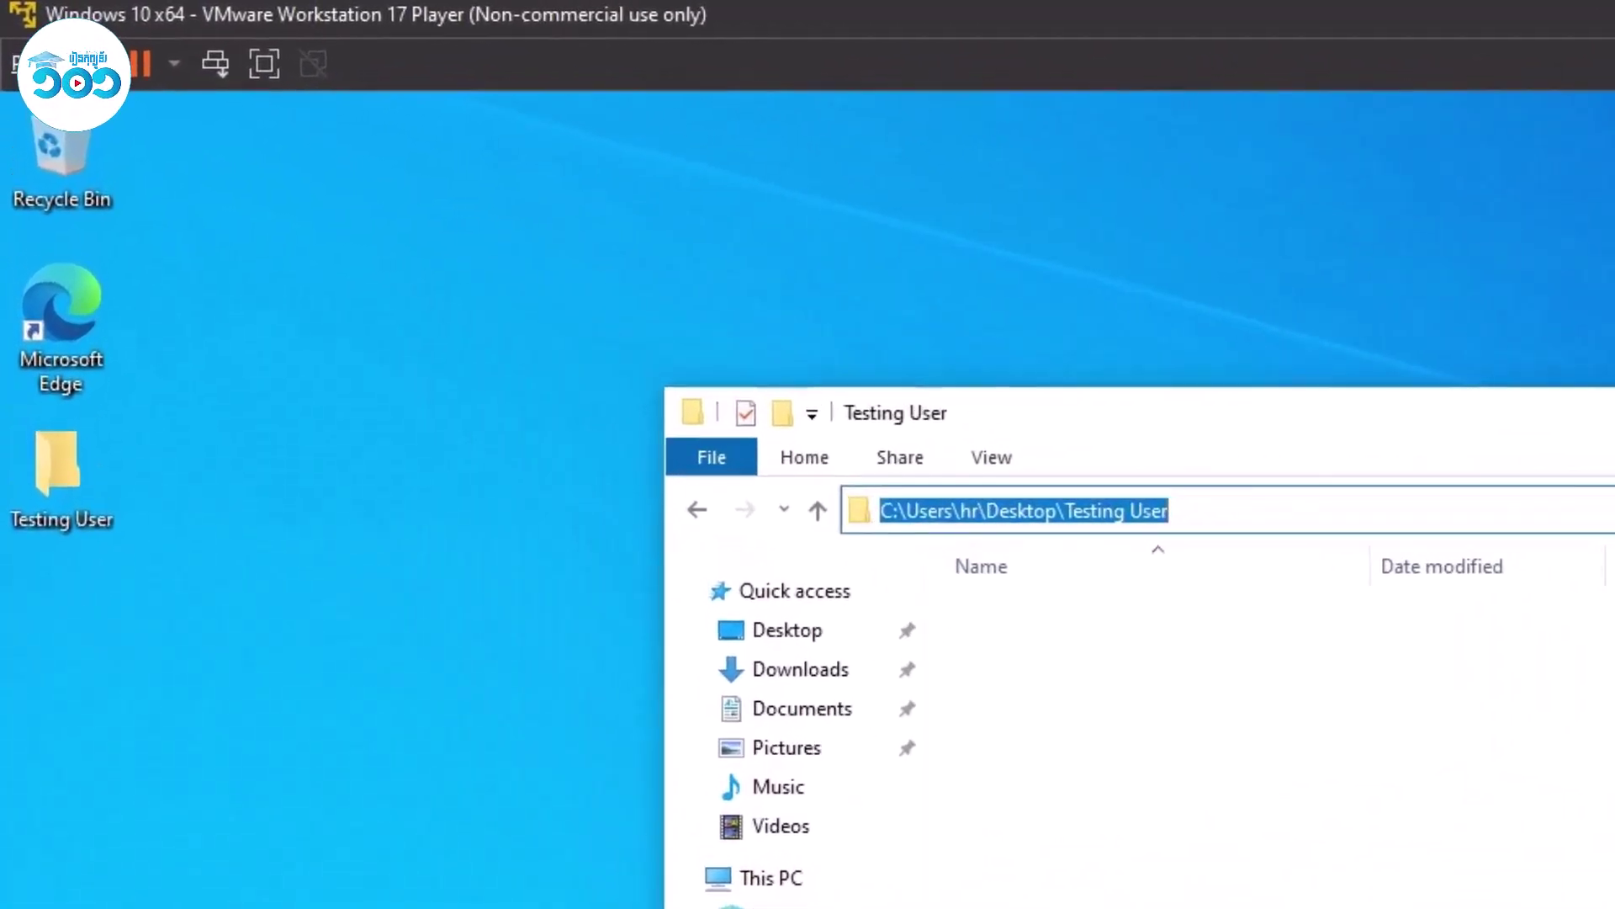
drag(1169, 510, 880, 510)
key(Escape)
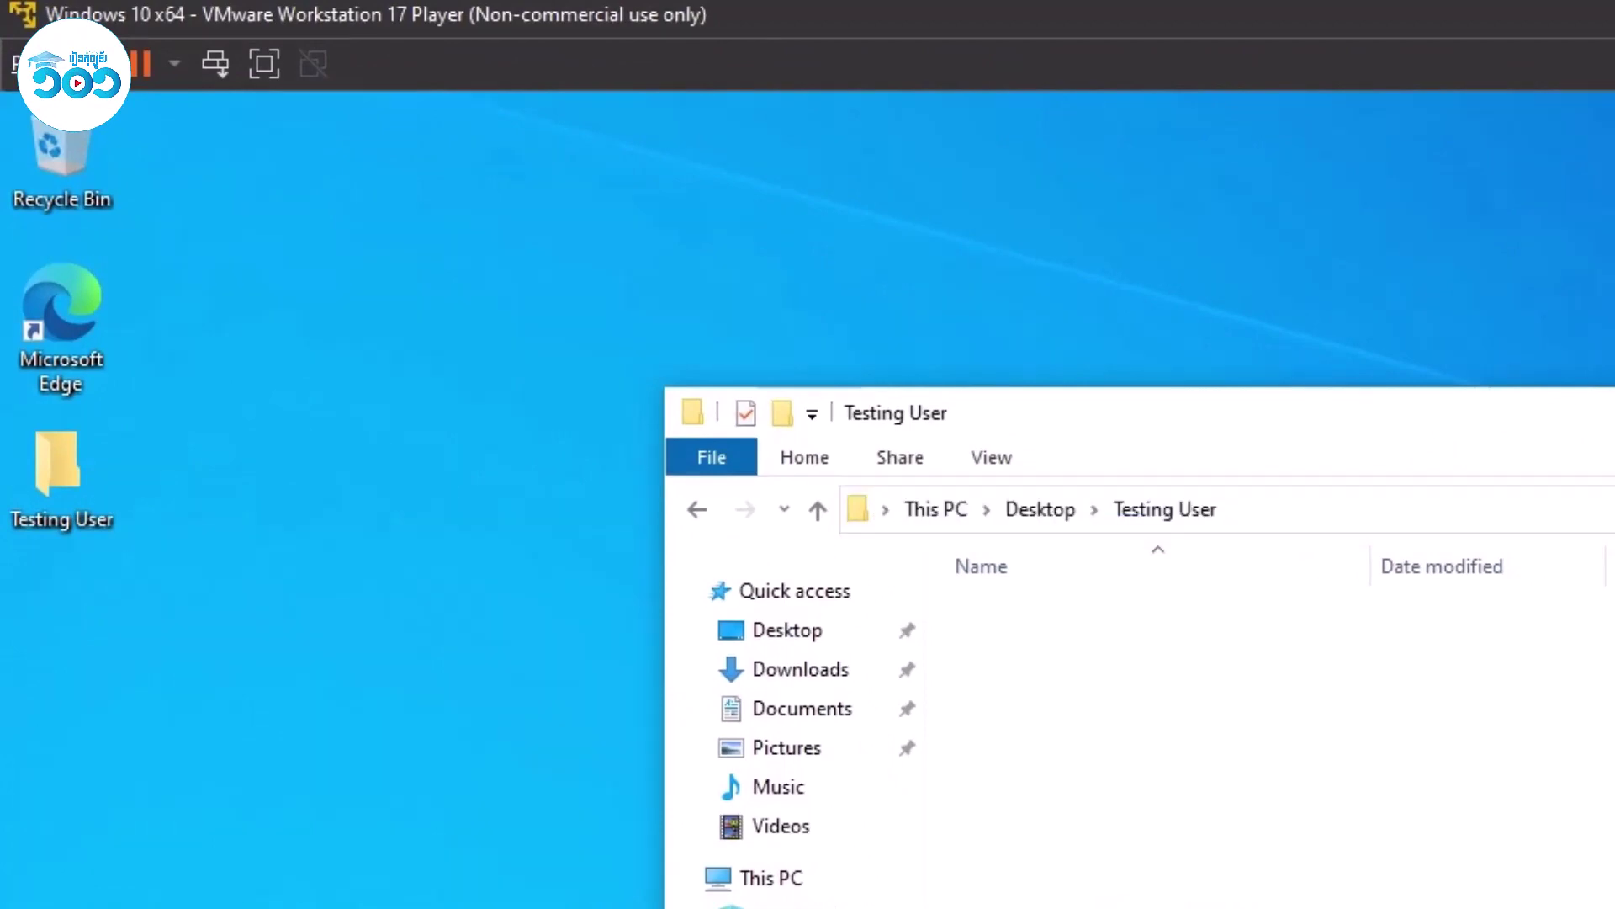
key(alt+F4)
right_click(846, 304)
click(880, 354)
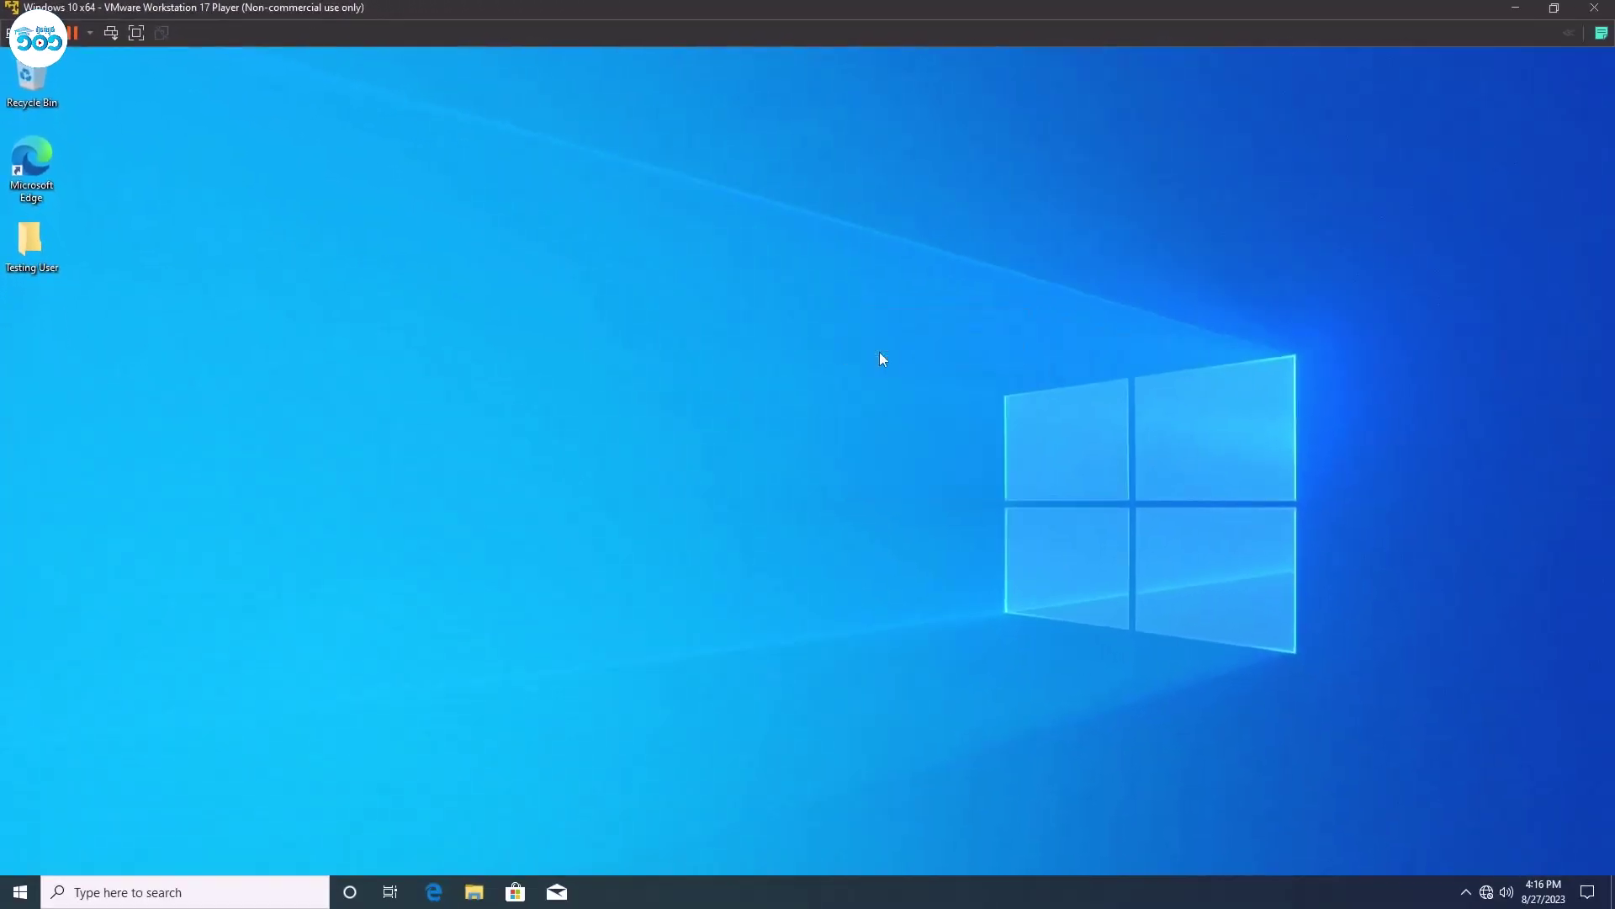
Open a command prompt and ping 172.16.99.254.
key(super+r)
text(cmd)
key(Return)
text(ping 71.216)
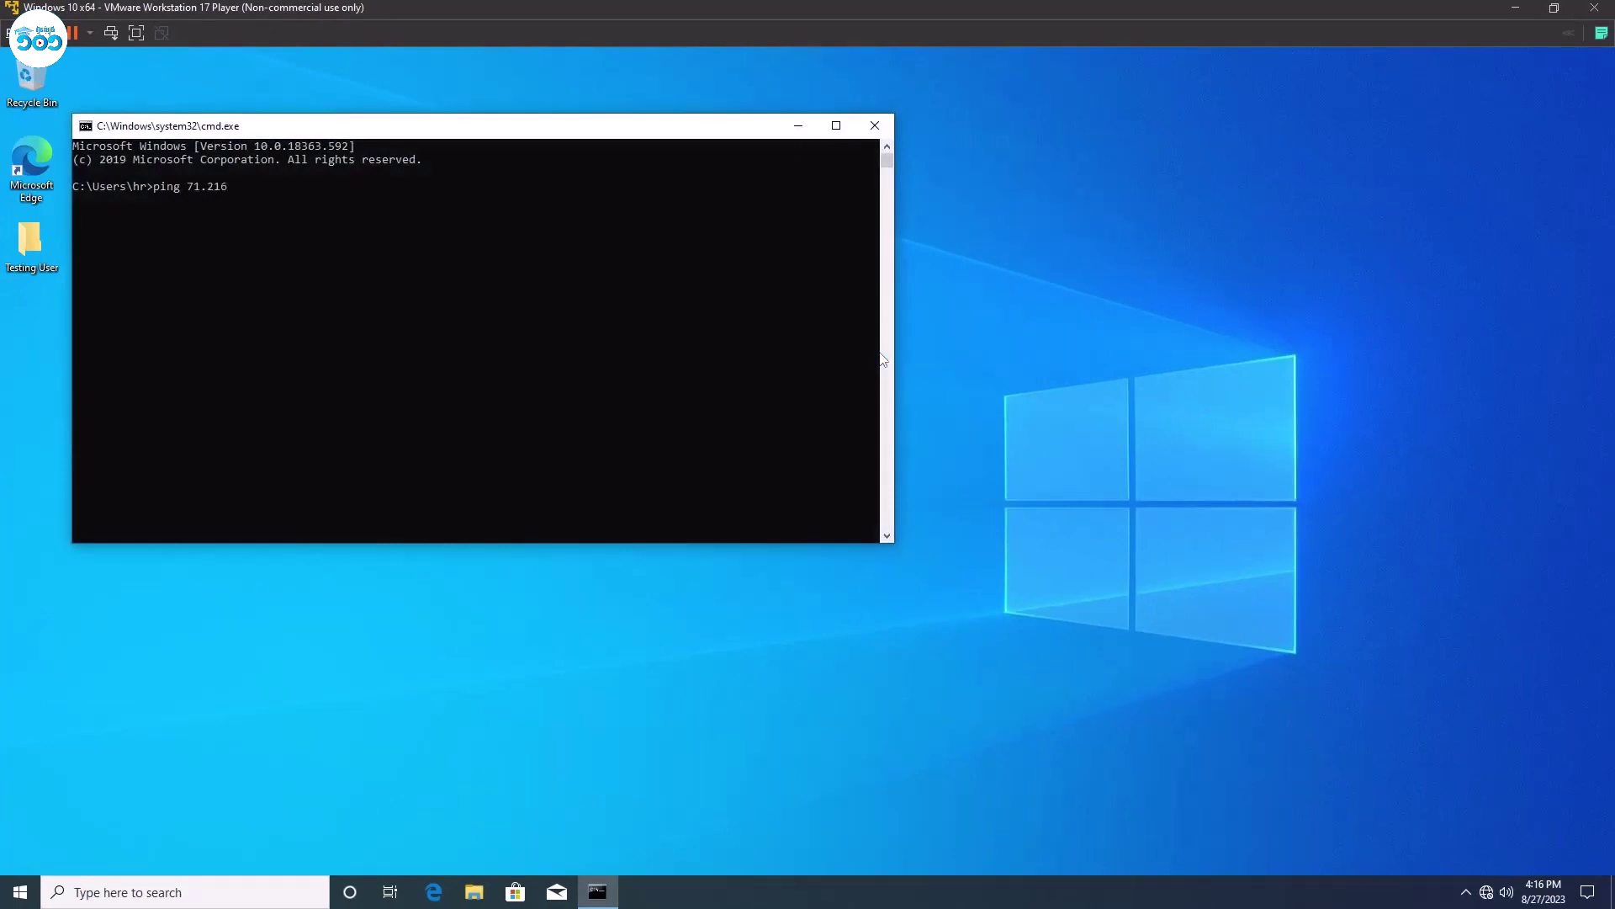
key(BackSpace)
key(BackSpace)
key(BackSpace)
key(BackSpace)
key(BackSpace)
key(BackSpace)
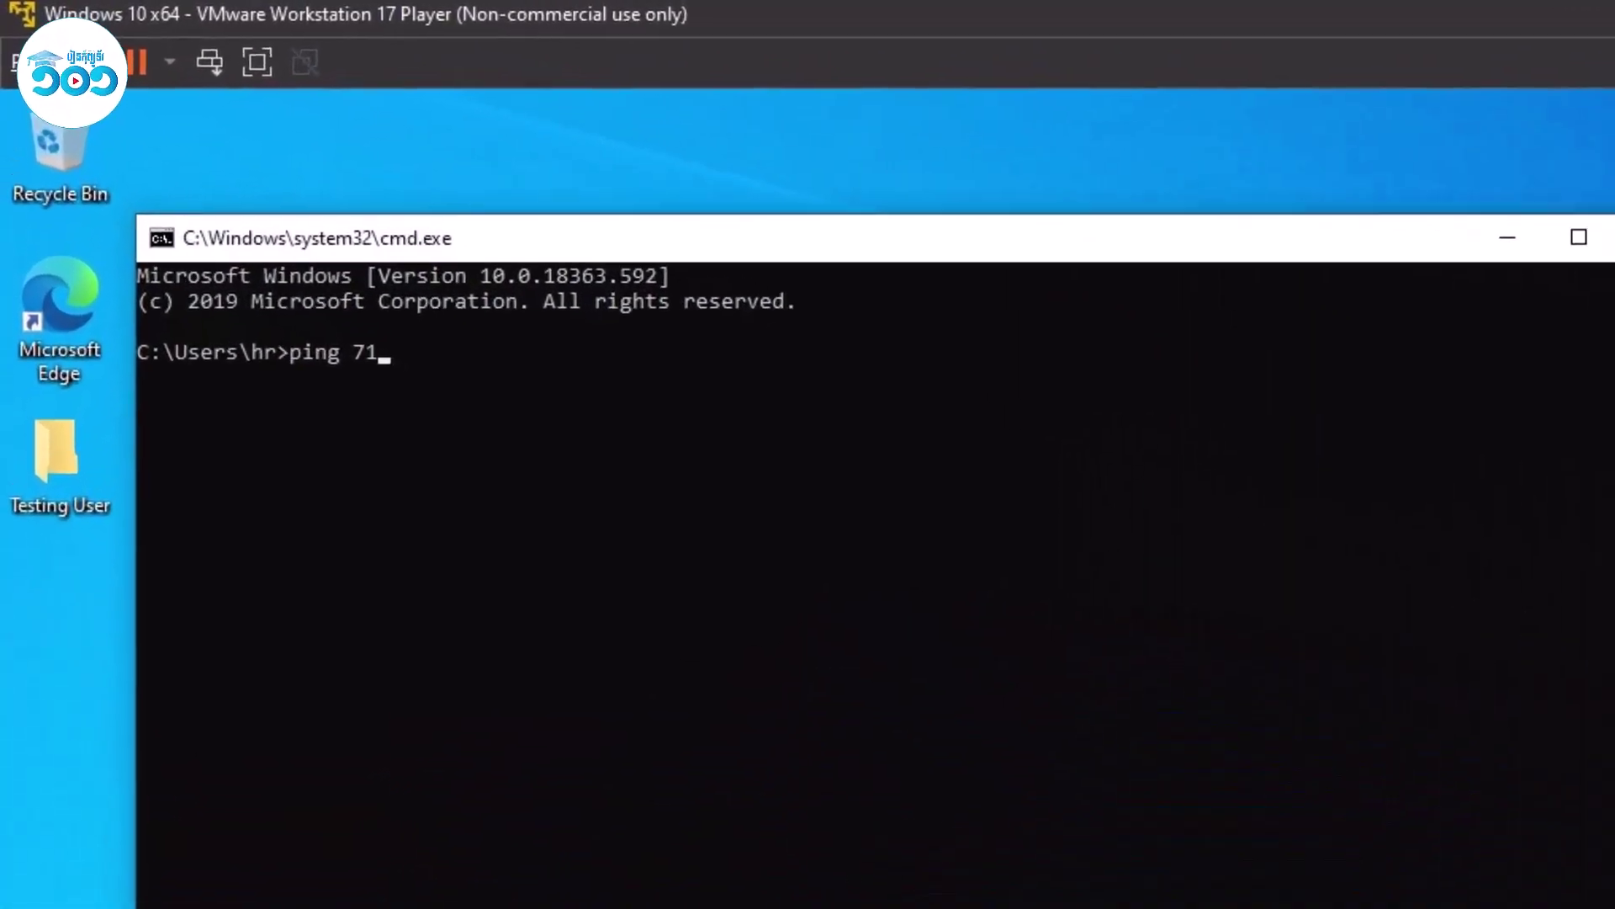
text(17)
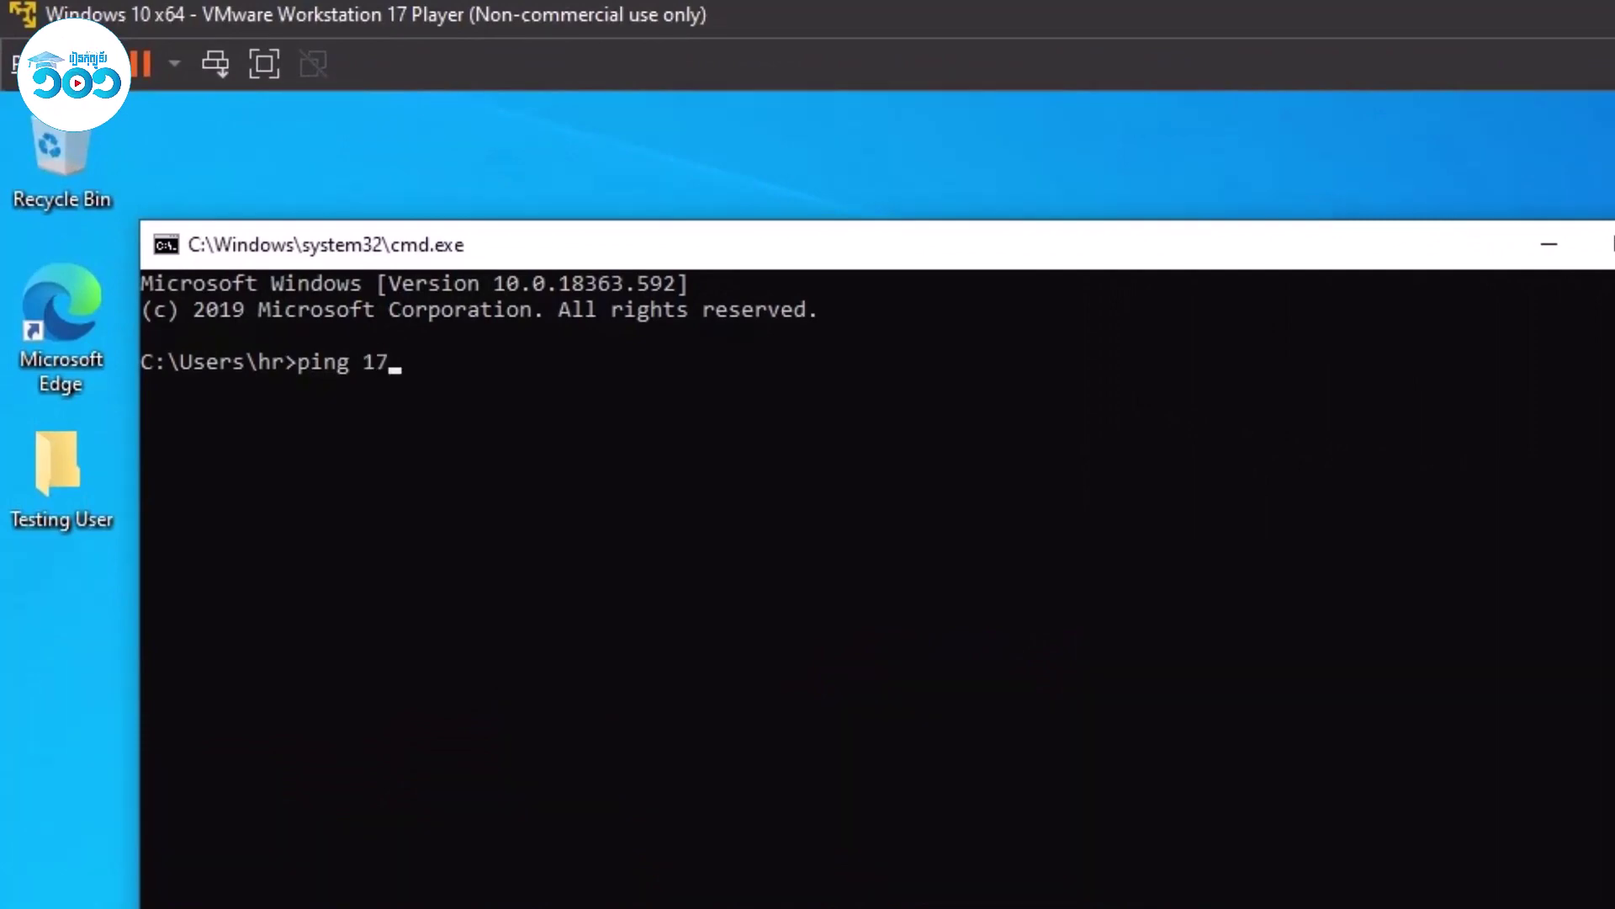
text(2.16.99.254)
key(Return)
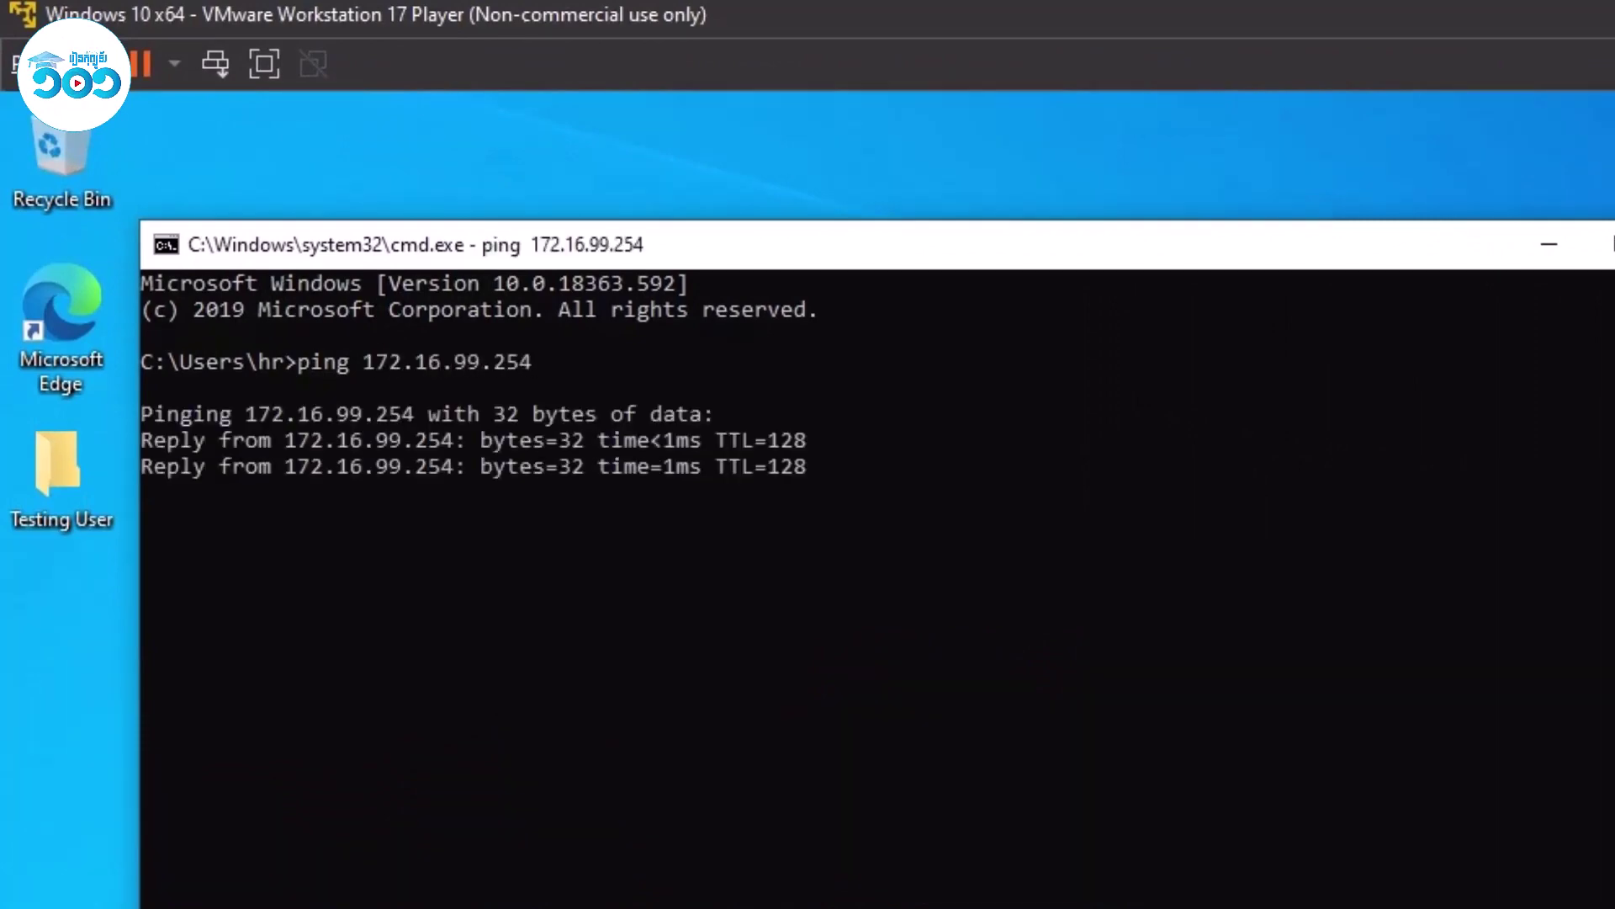
Run gpupdate /force and answer y to log off the HR user.
text(g)
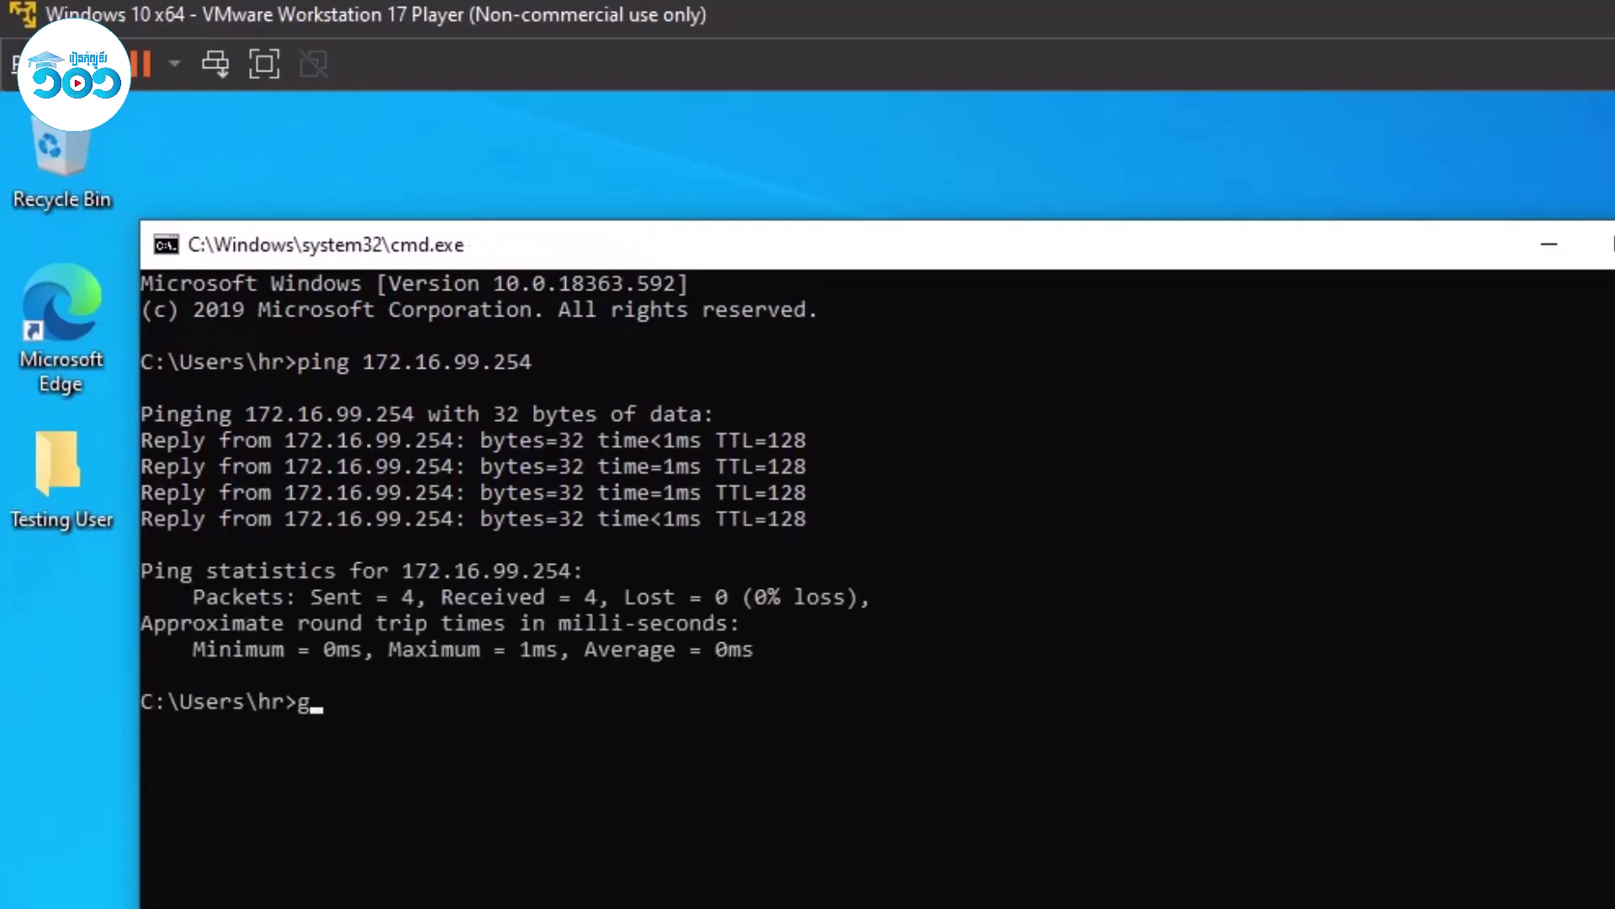
text(pupdate /force)
key(Return)
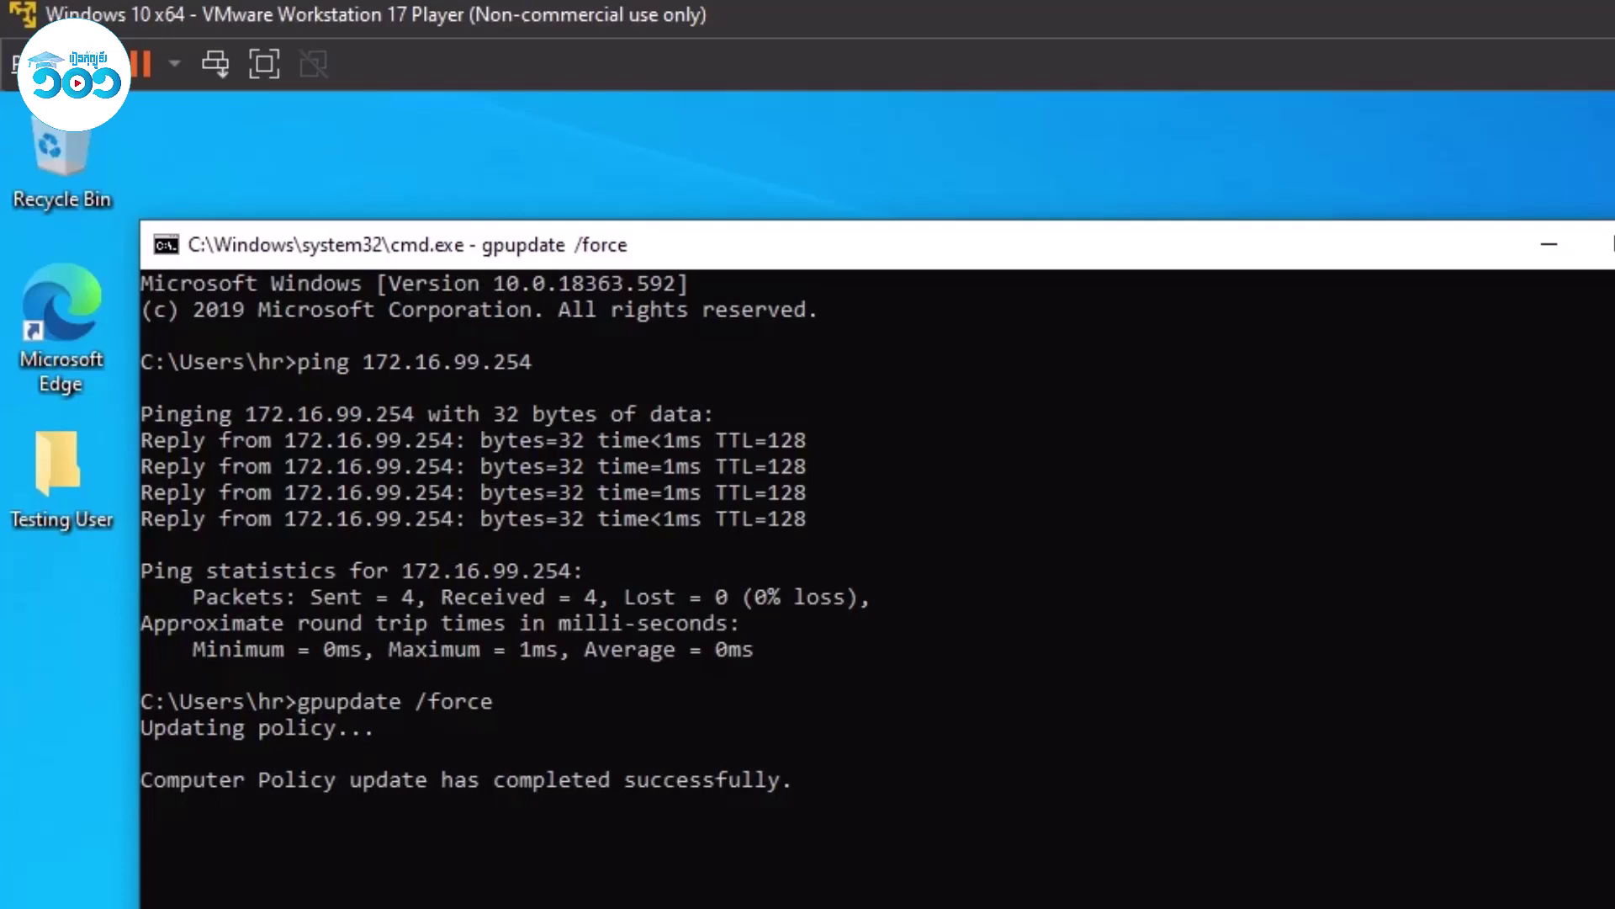
key(super+Up)
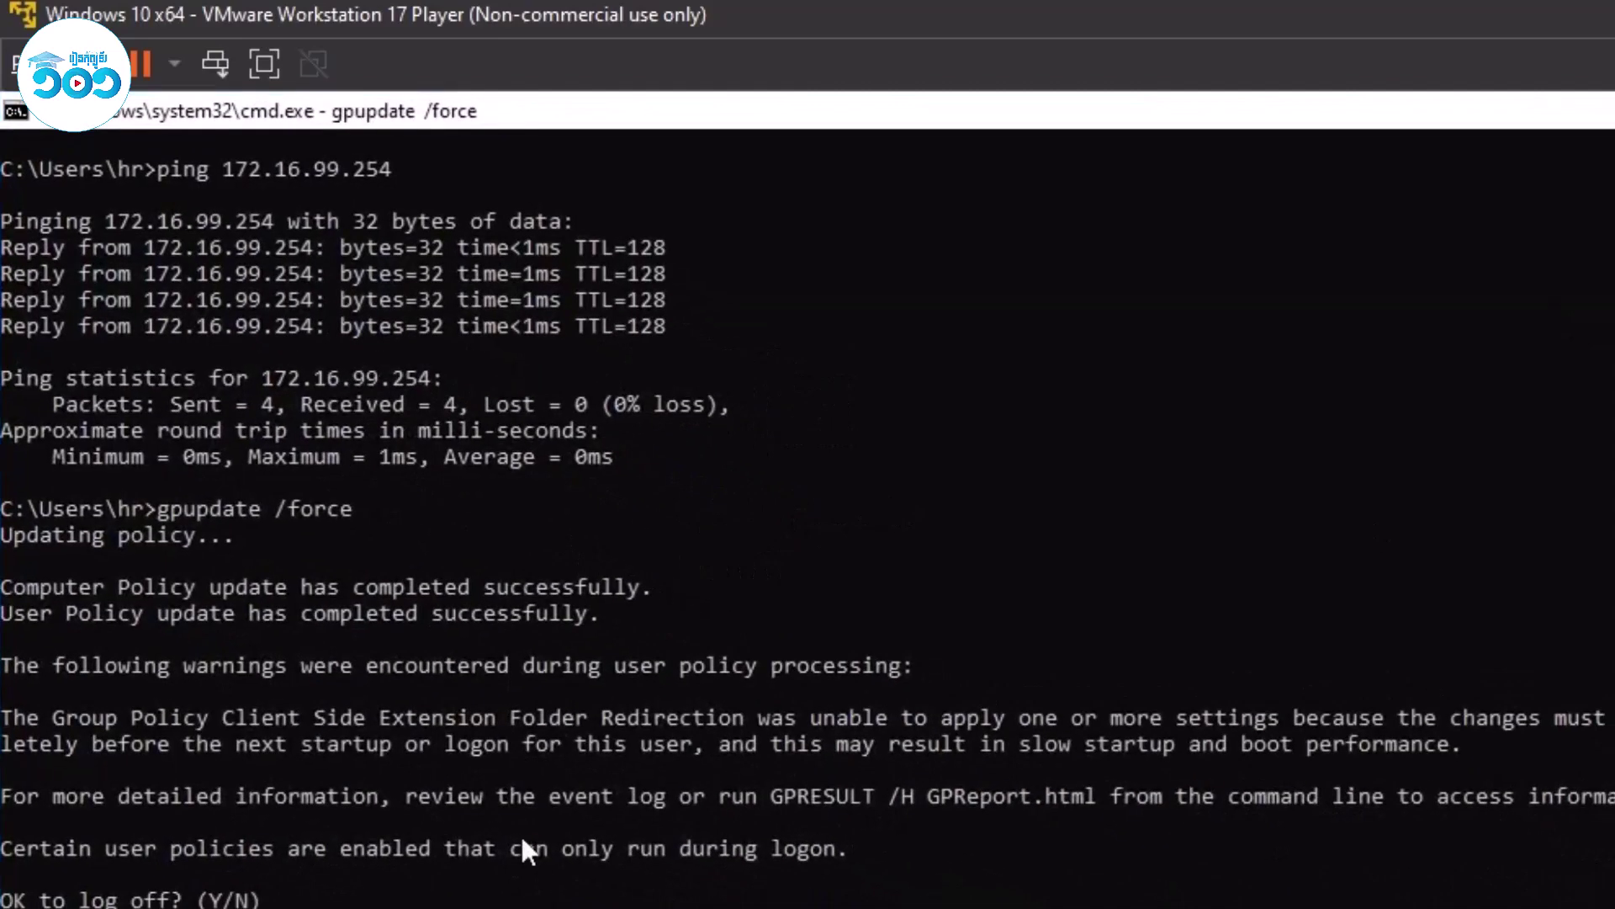
text(y)
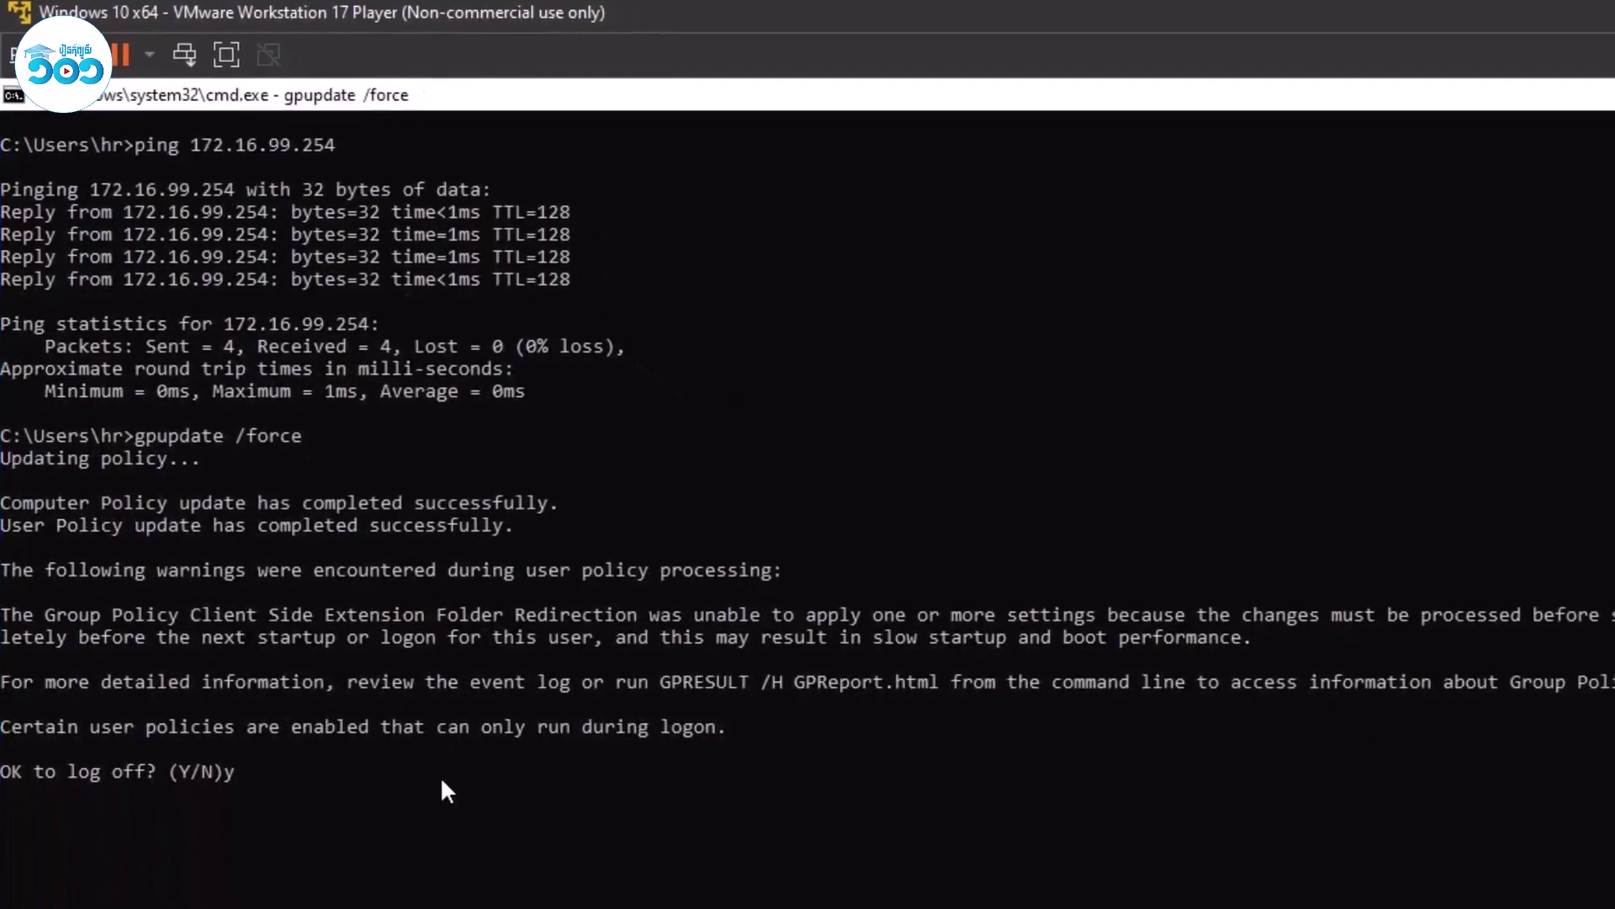
key(Return)
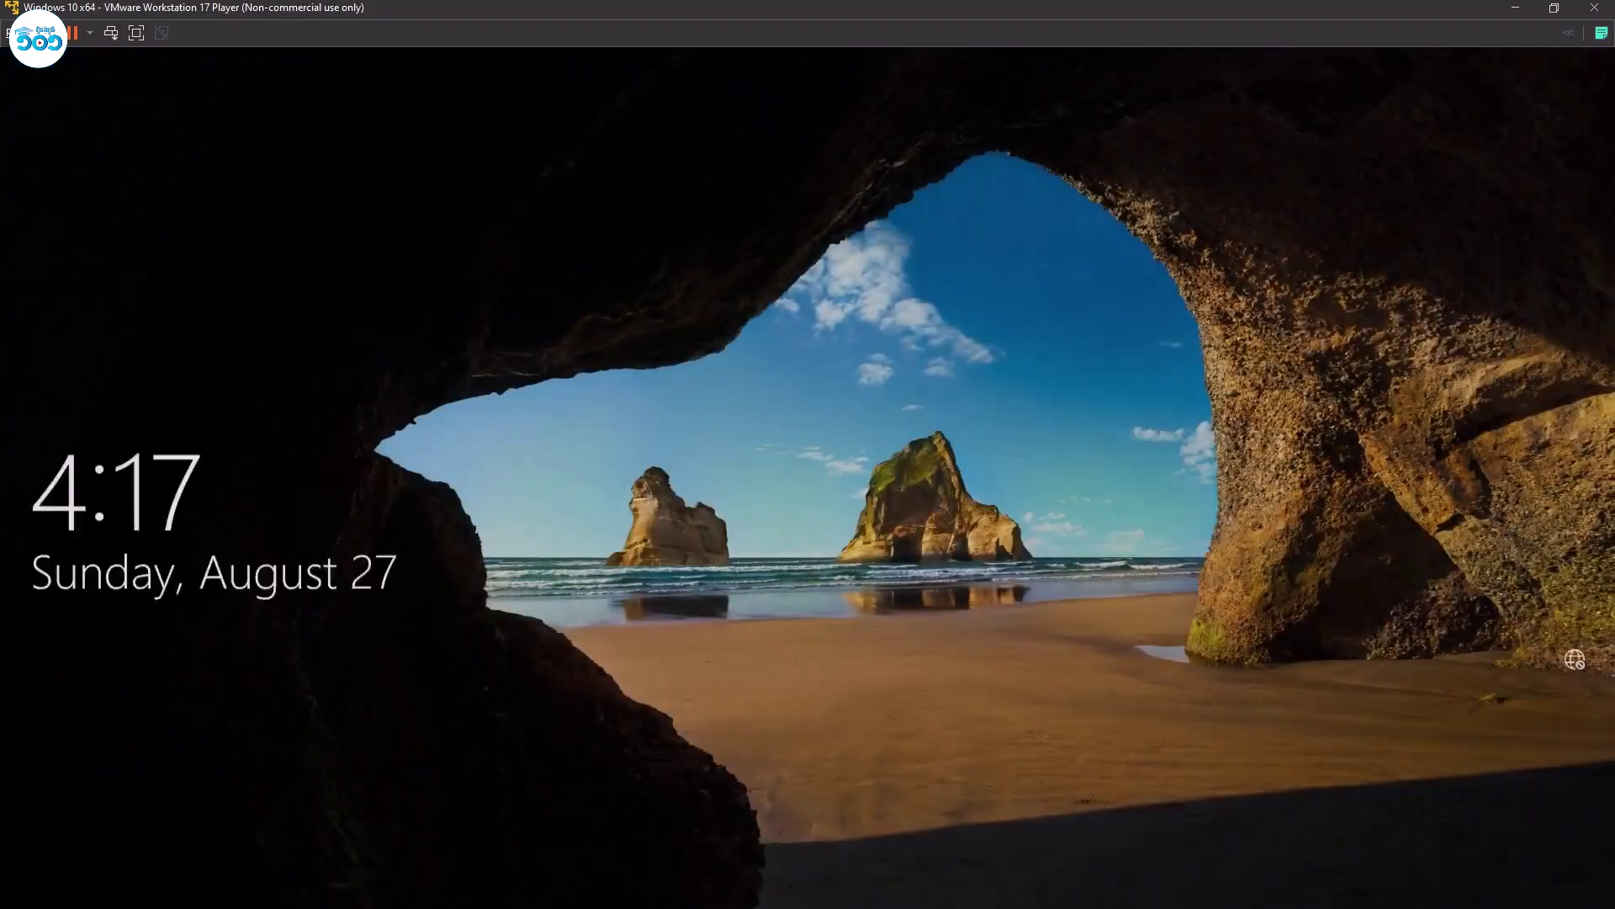
Sign back in as HR1 with the account password and open File Explorer.
click(885, 436)
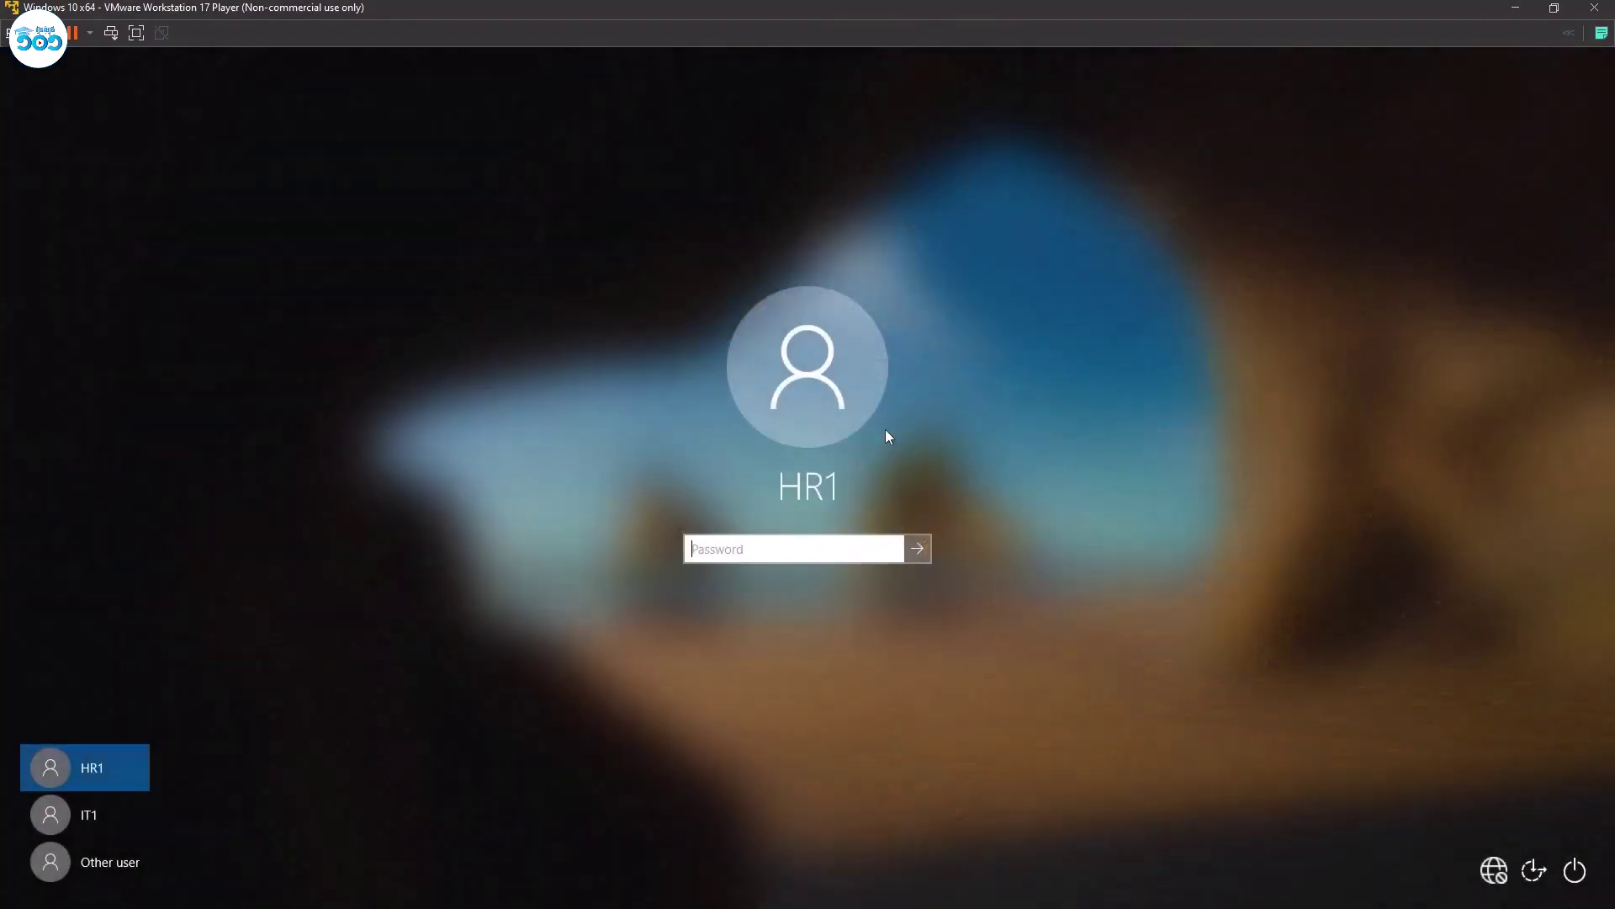
text(Pa$$w0rd)
key(Return)
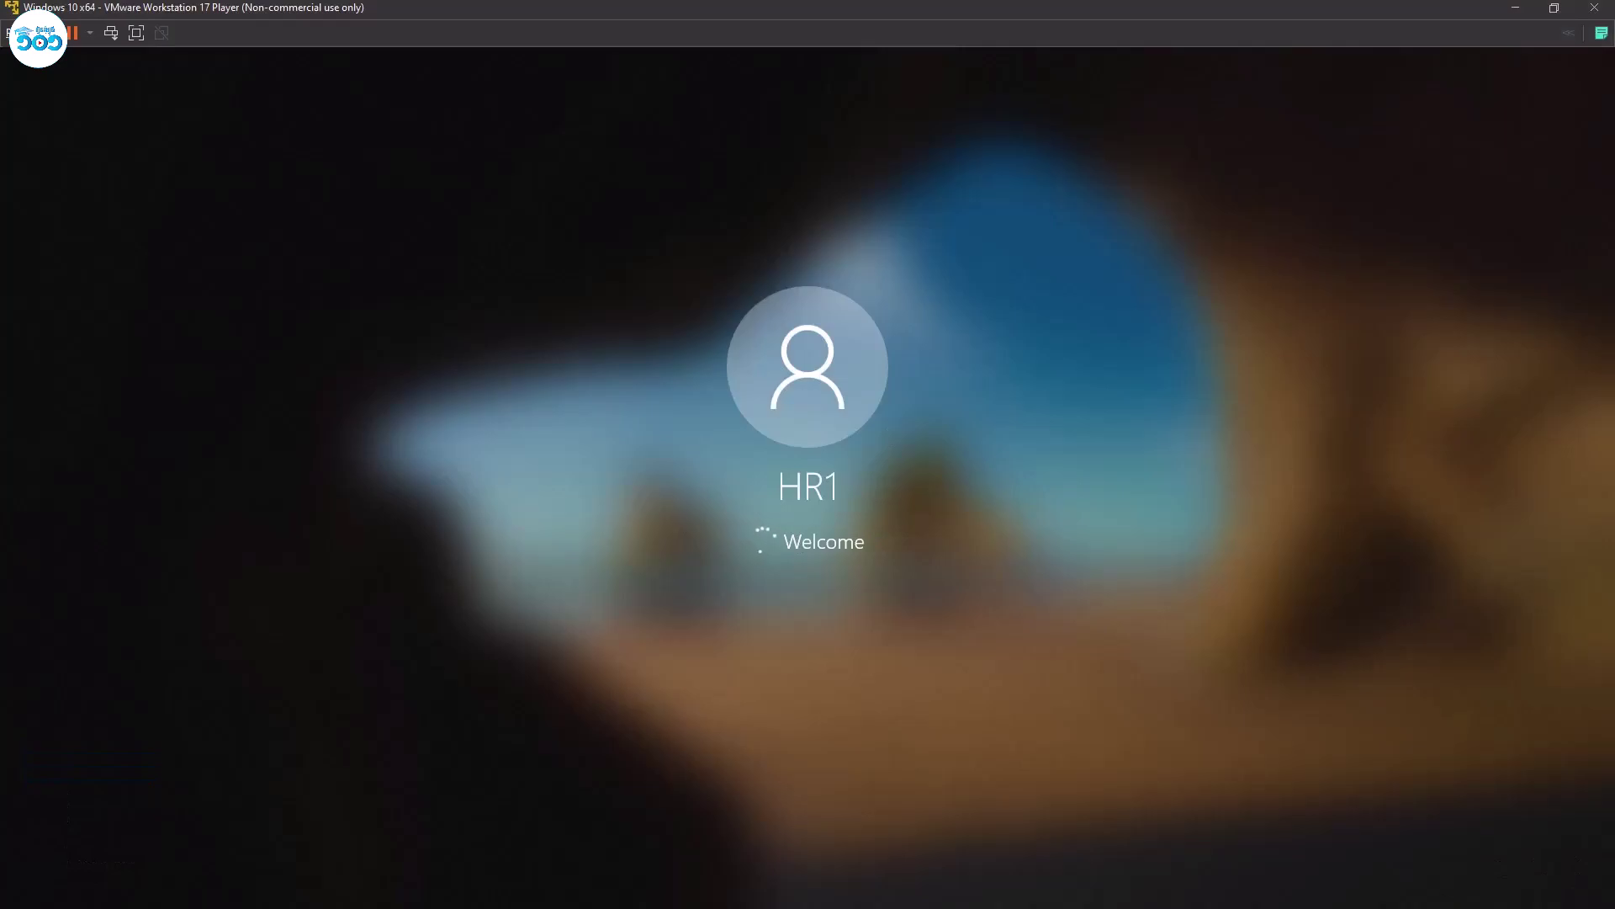
key(super+e)
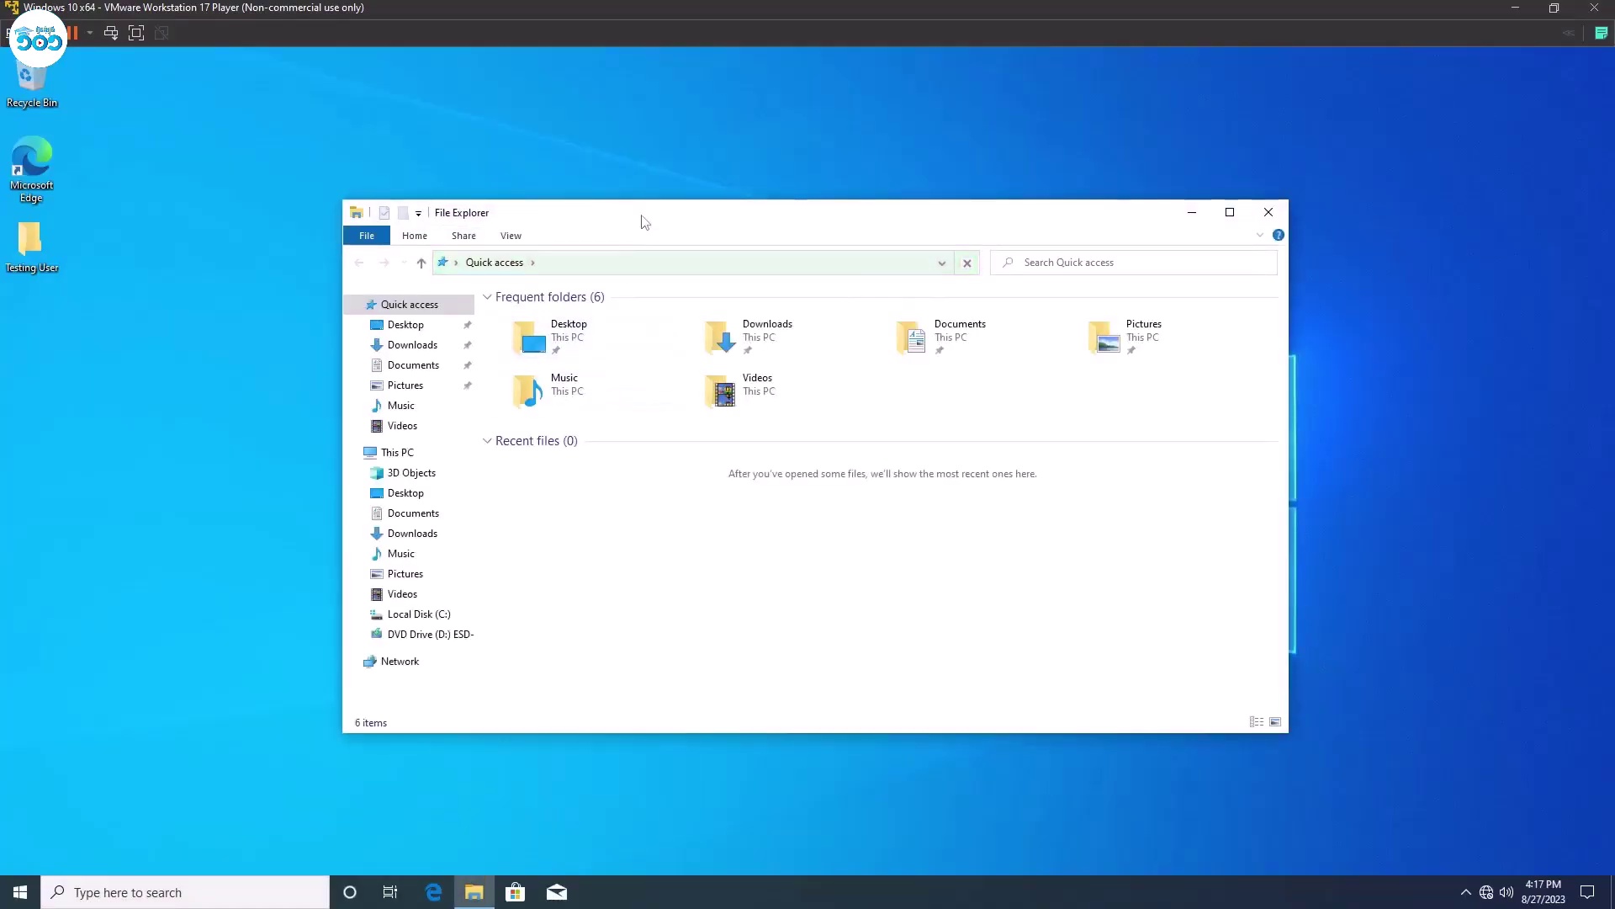
Browse the Desktop, 3D Objects and This PC locations in File Explorer, returning to Desktop.
drag(645, 220, 588, 187)
click(348, 465)
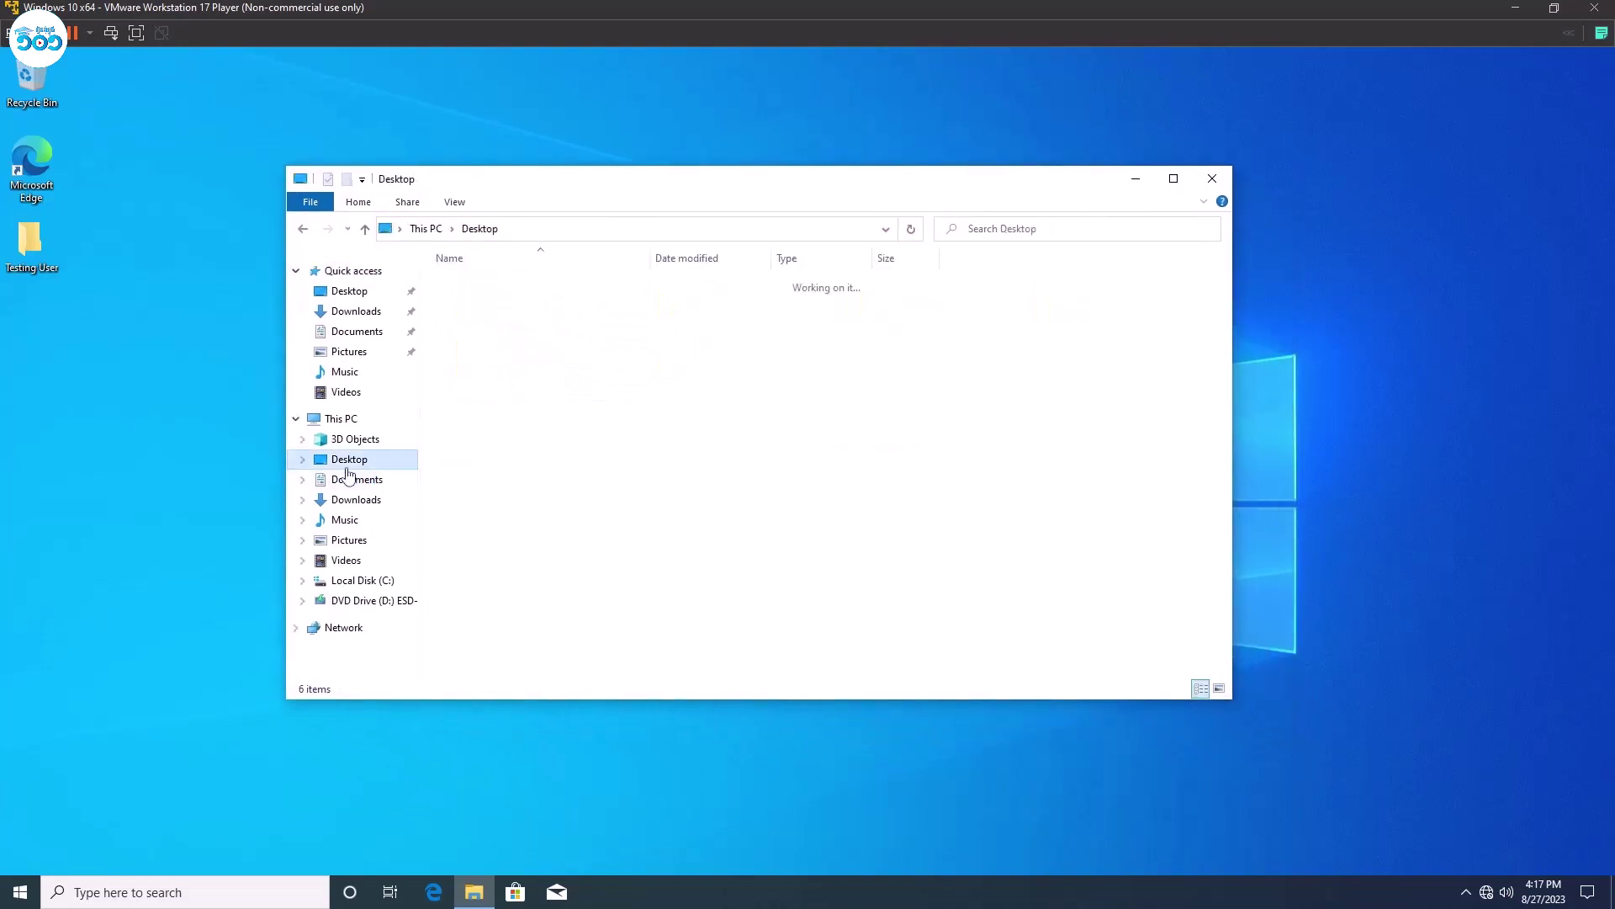
click(352, 440)
click(357, 460)
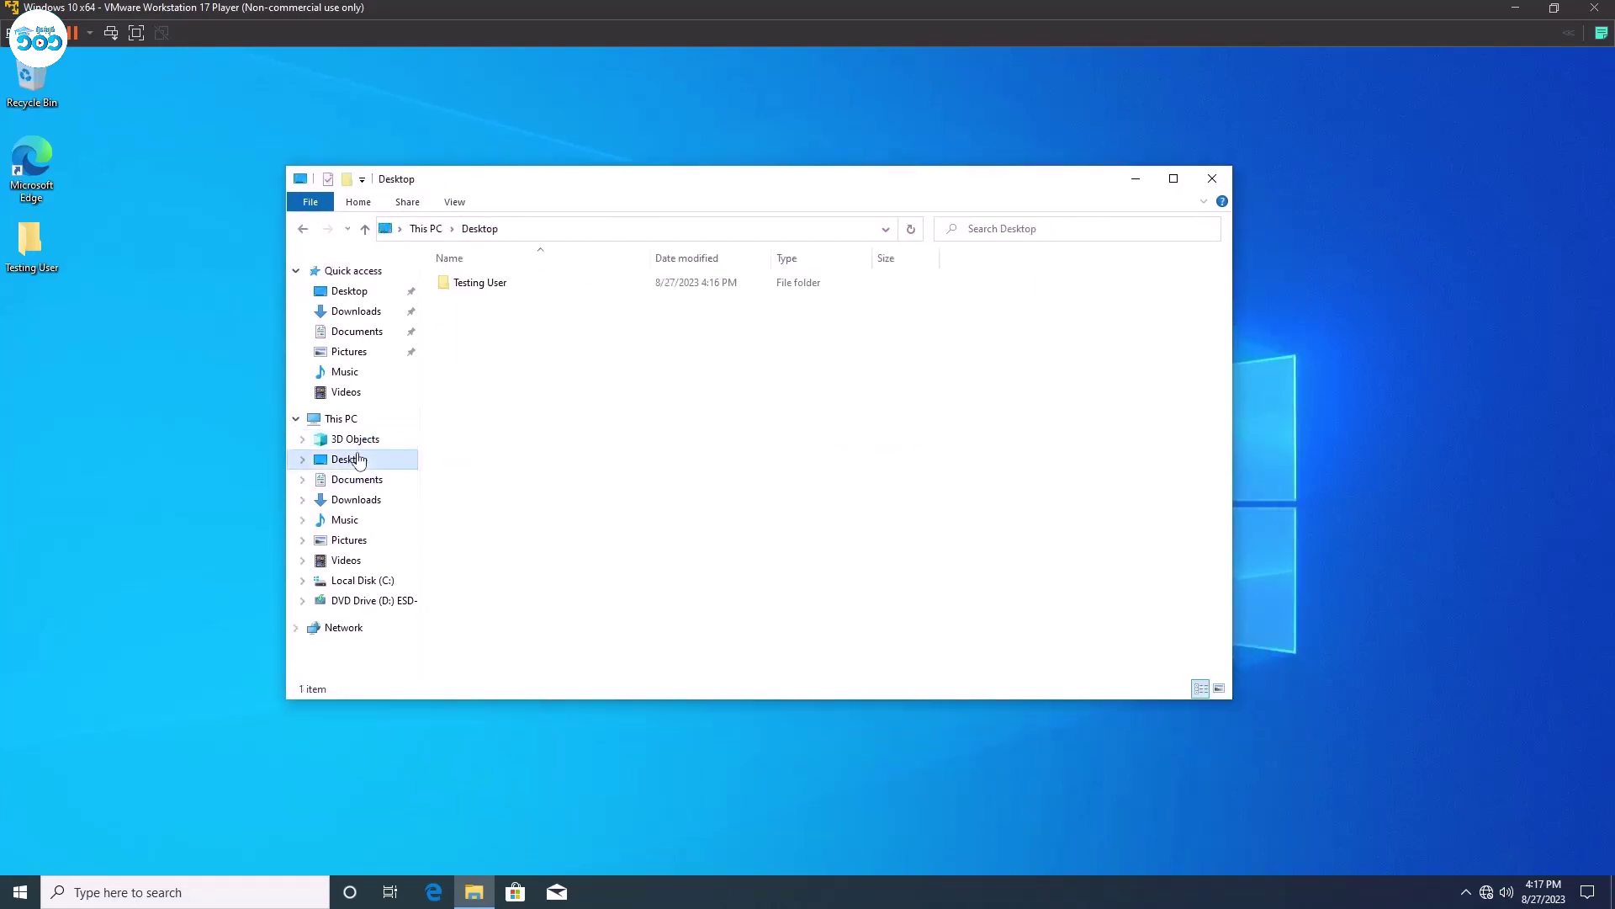
click(347, 419)
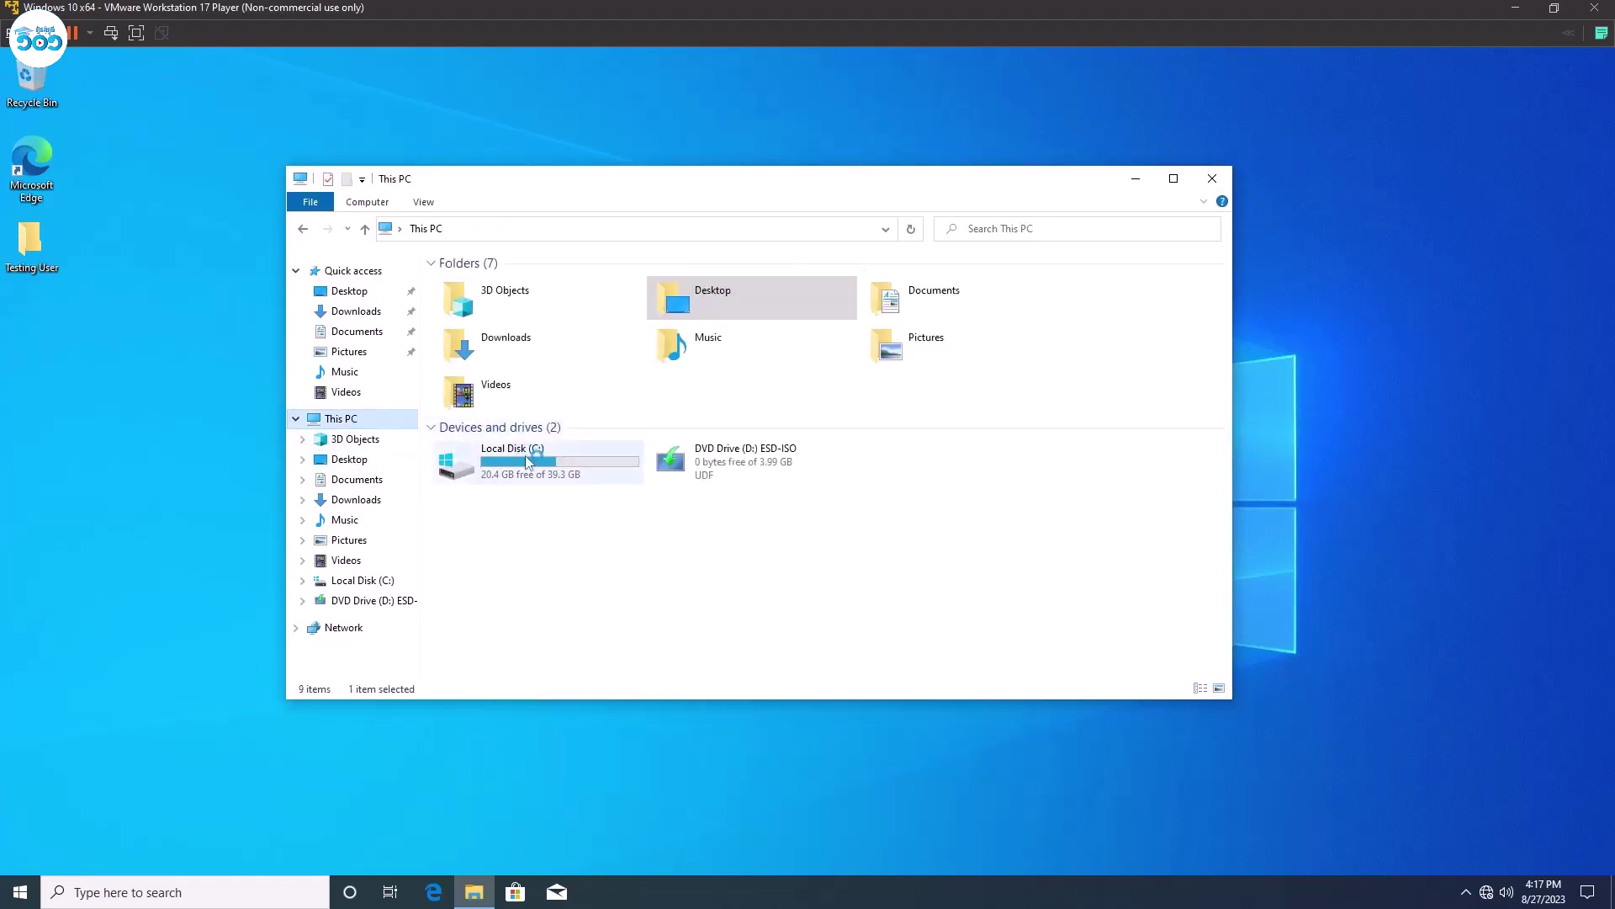
click(348, 465)
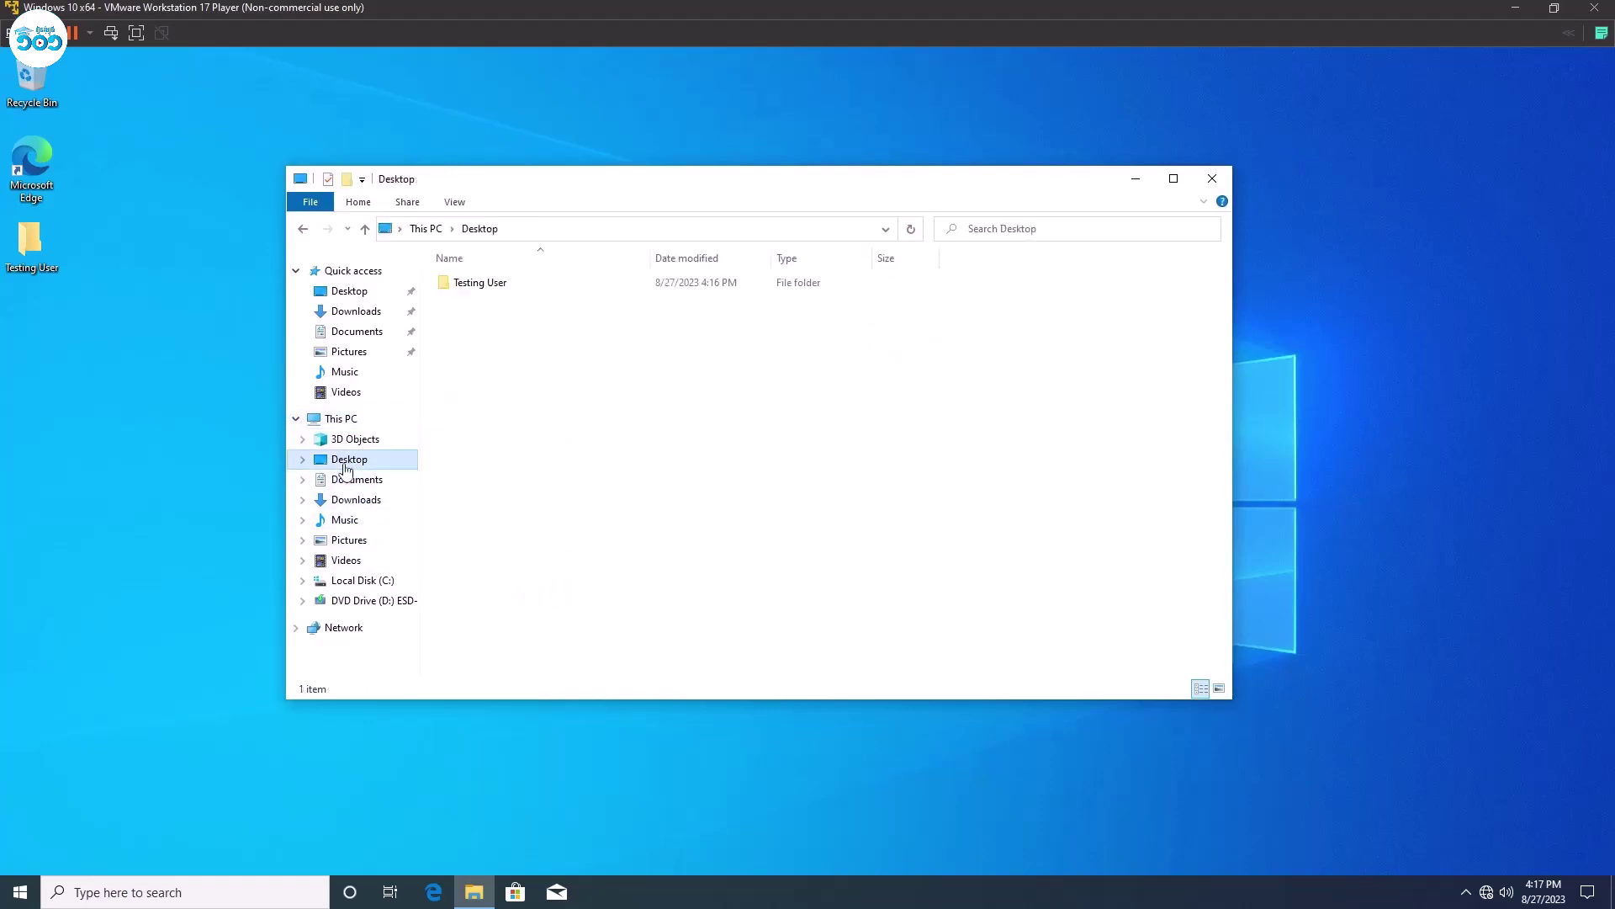
Open the desktop's Testing User folder to check its path, then close the windows and refresh.
click(38, 240)
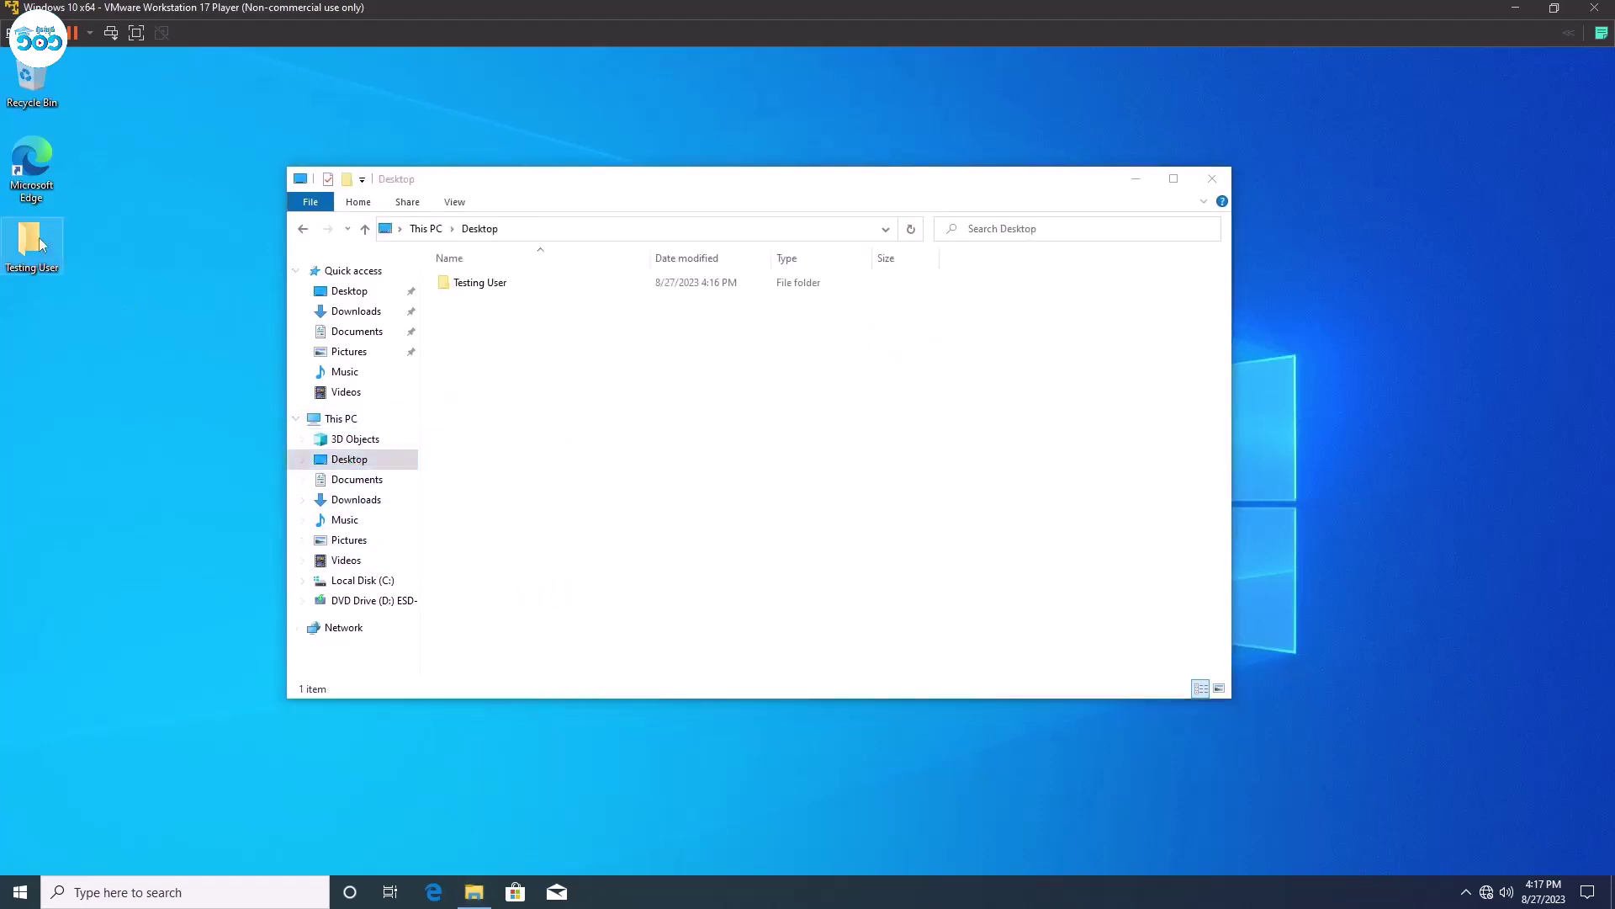
double_click(39, 237)
click(594, 251)
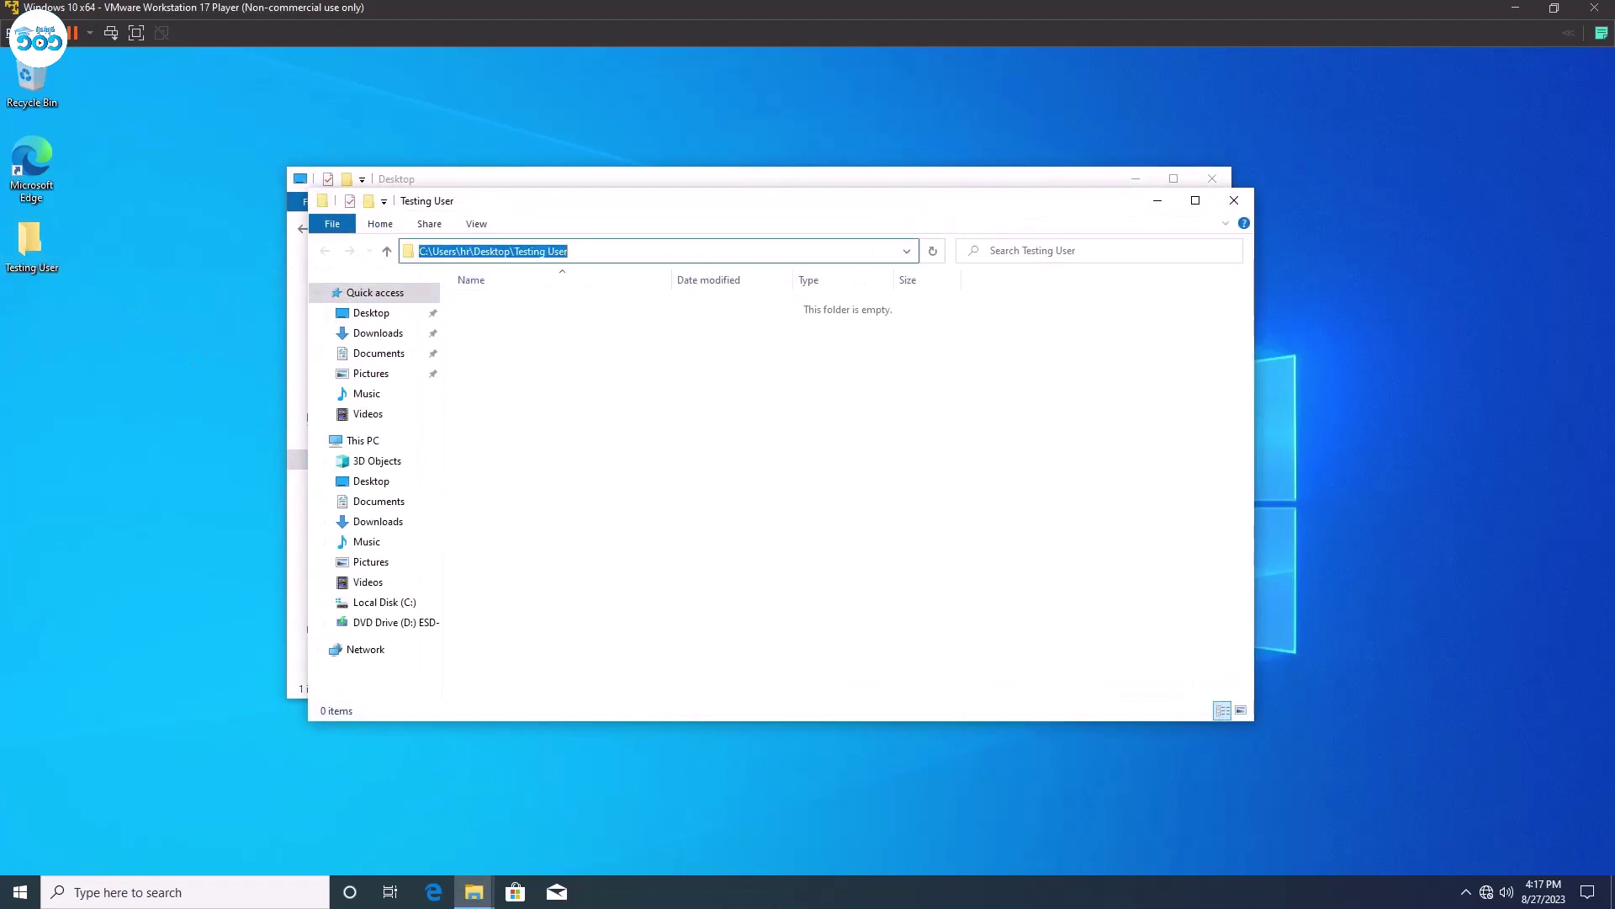
key(Home)
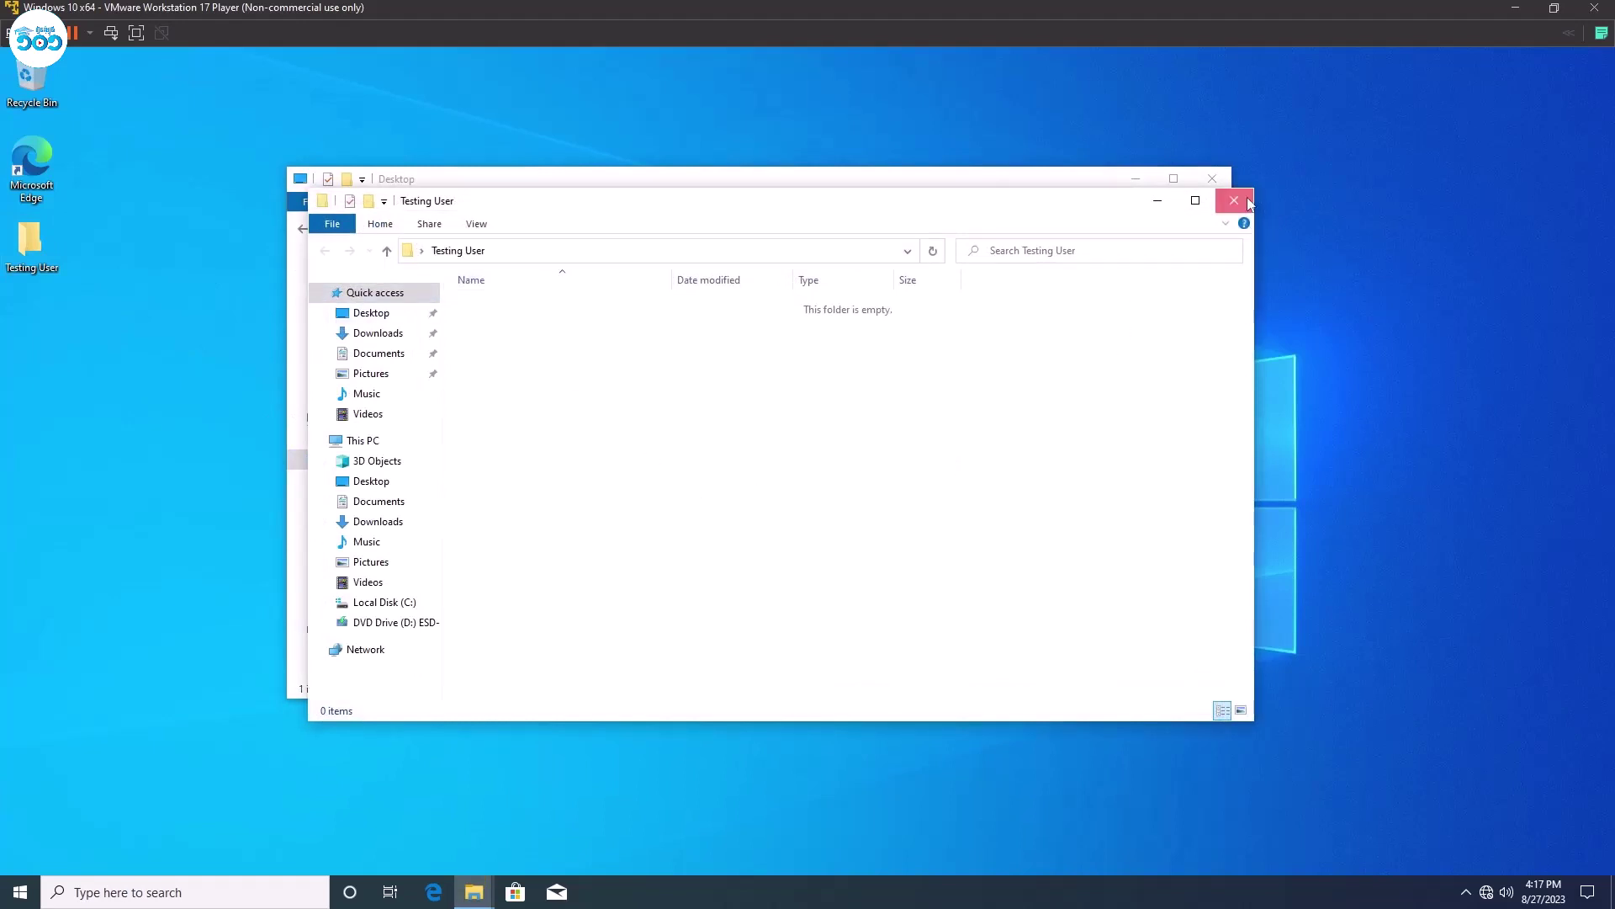
click(1234, 200)
right_click(646, 462)
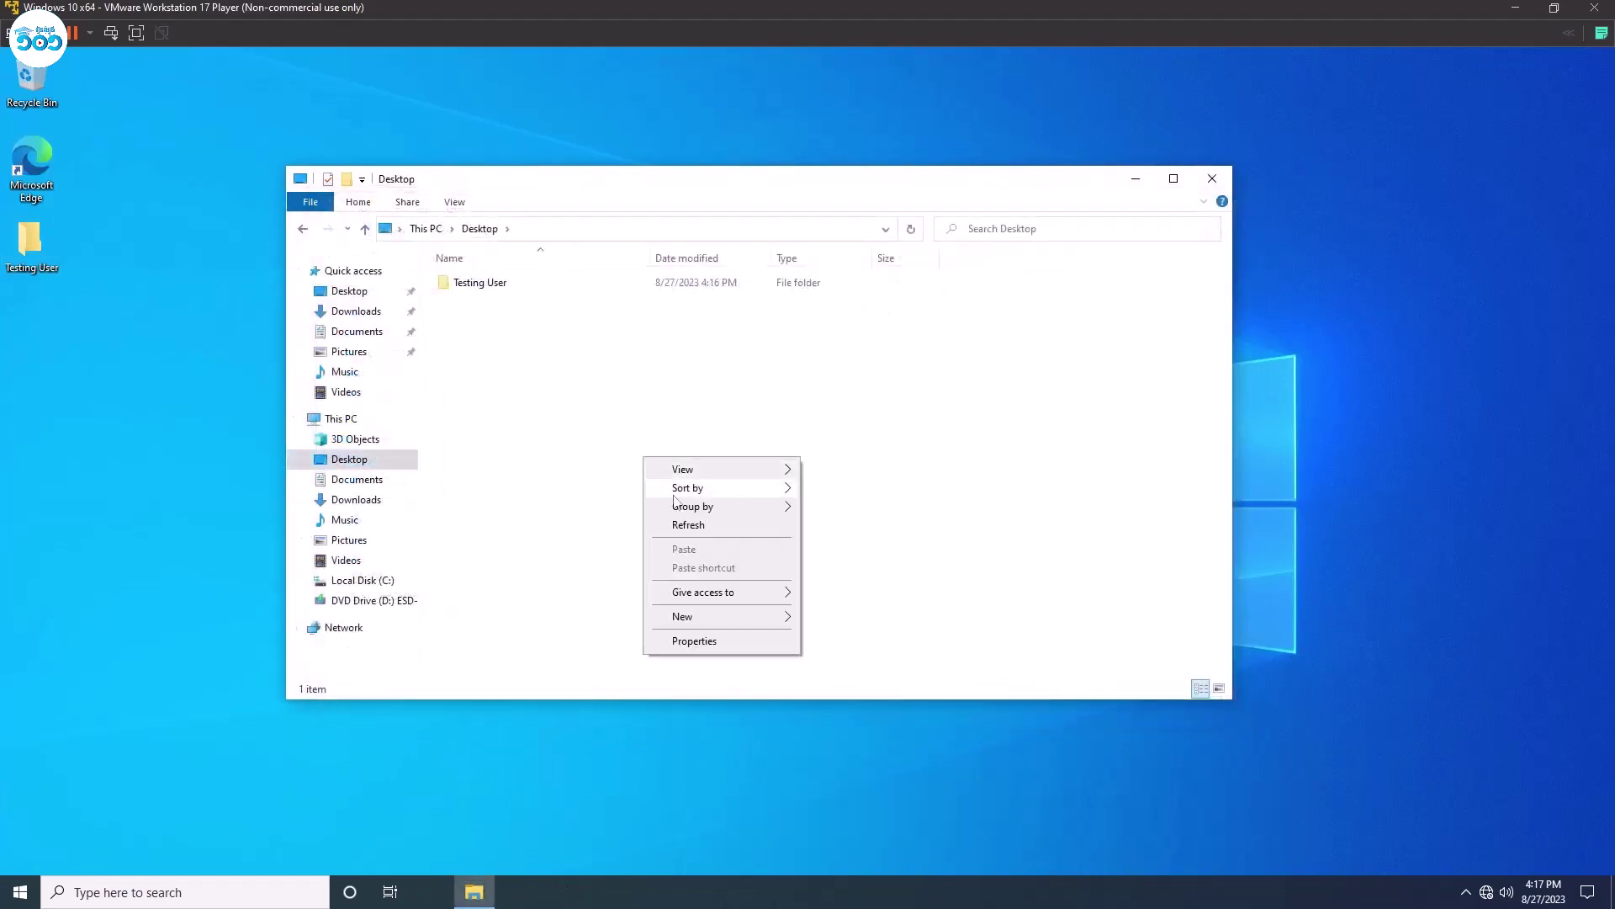
click(687, 529)
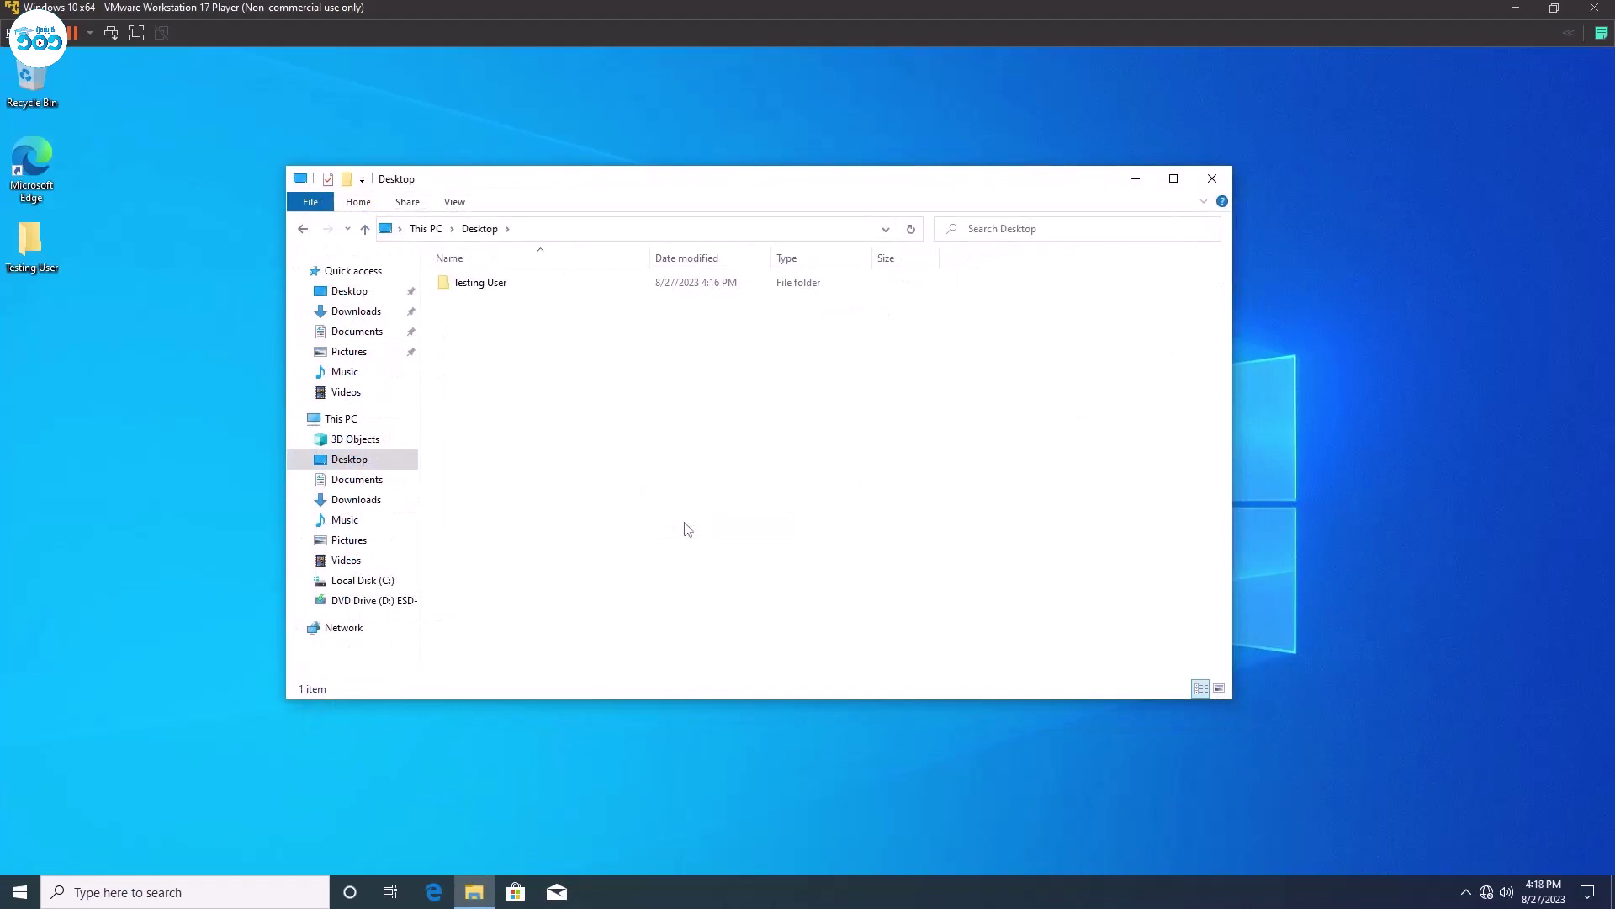
click(1212, 179)
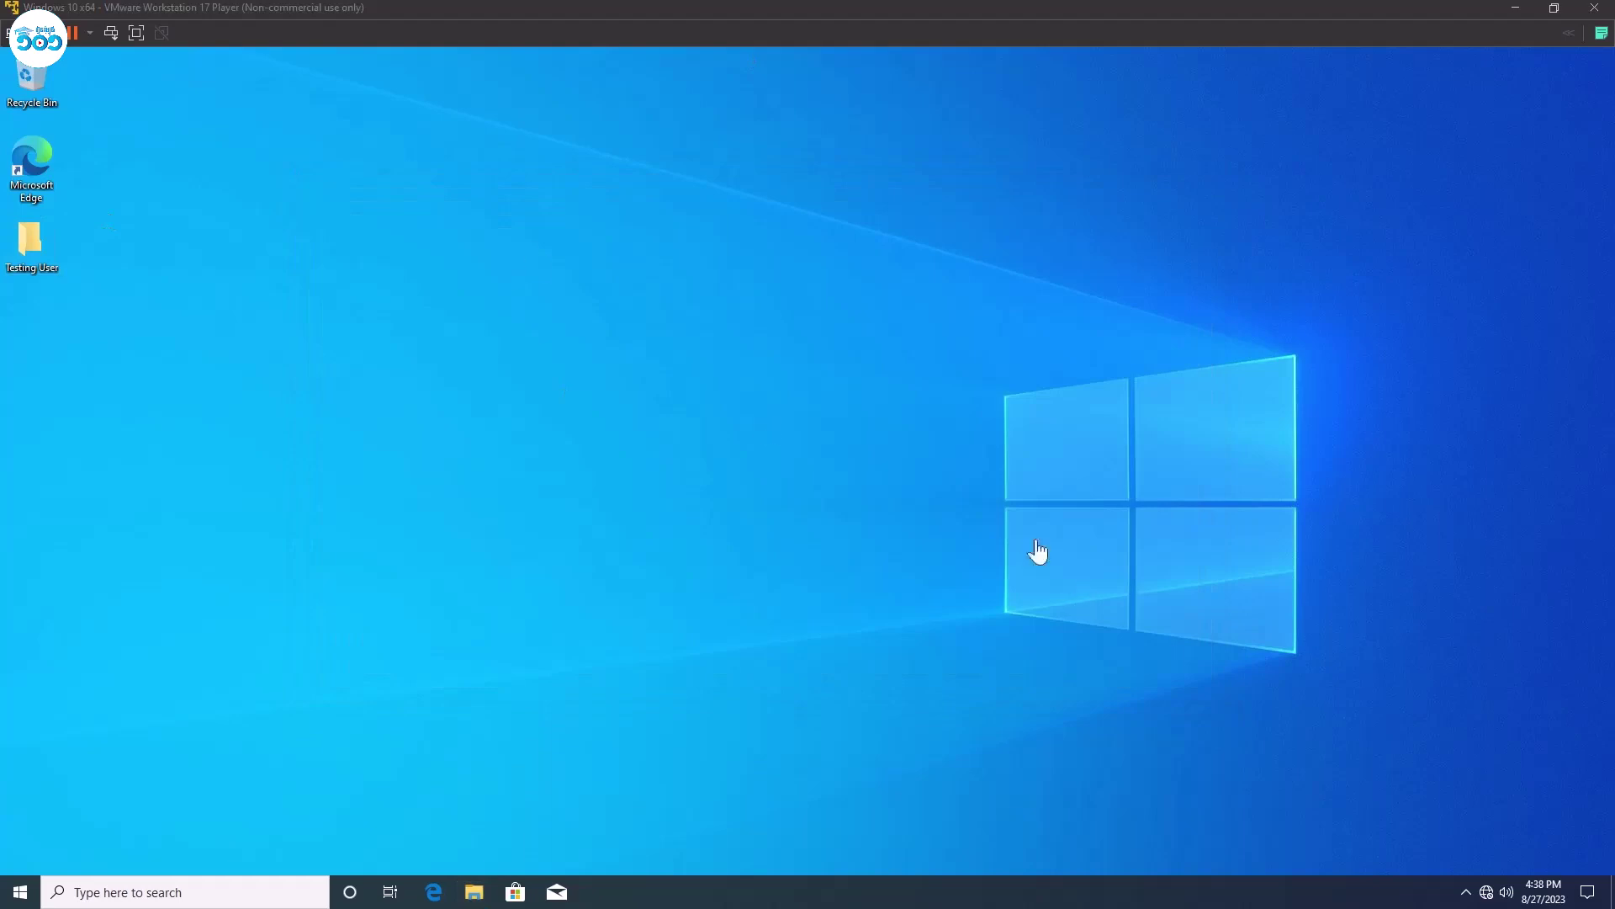
right_click(523, 244)
Open File Explorer maximized and look through the Desktop, Documents and Downloads folders.
click(566, 292)
key(super+e)
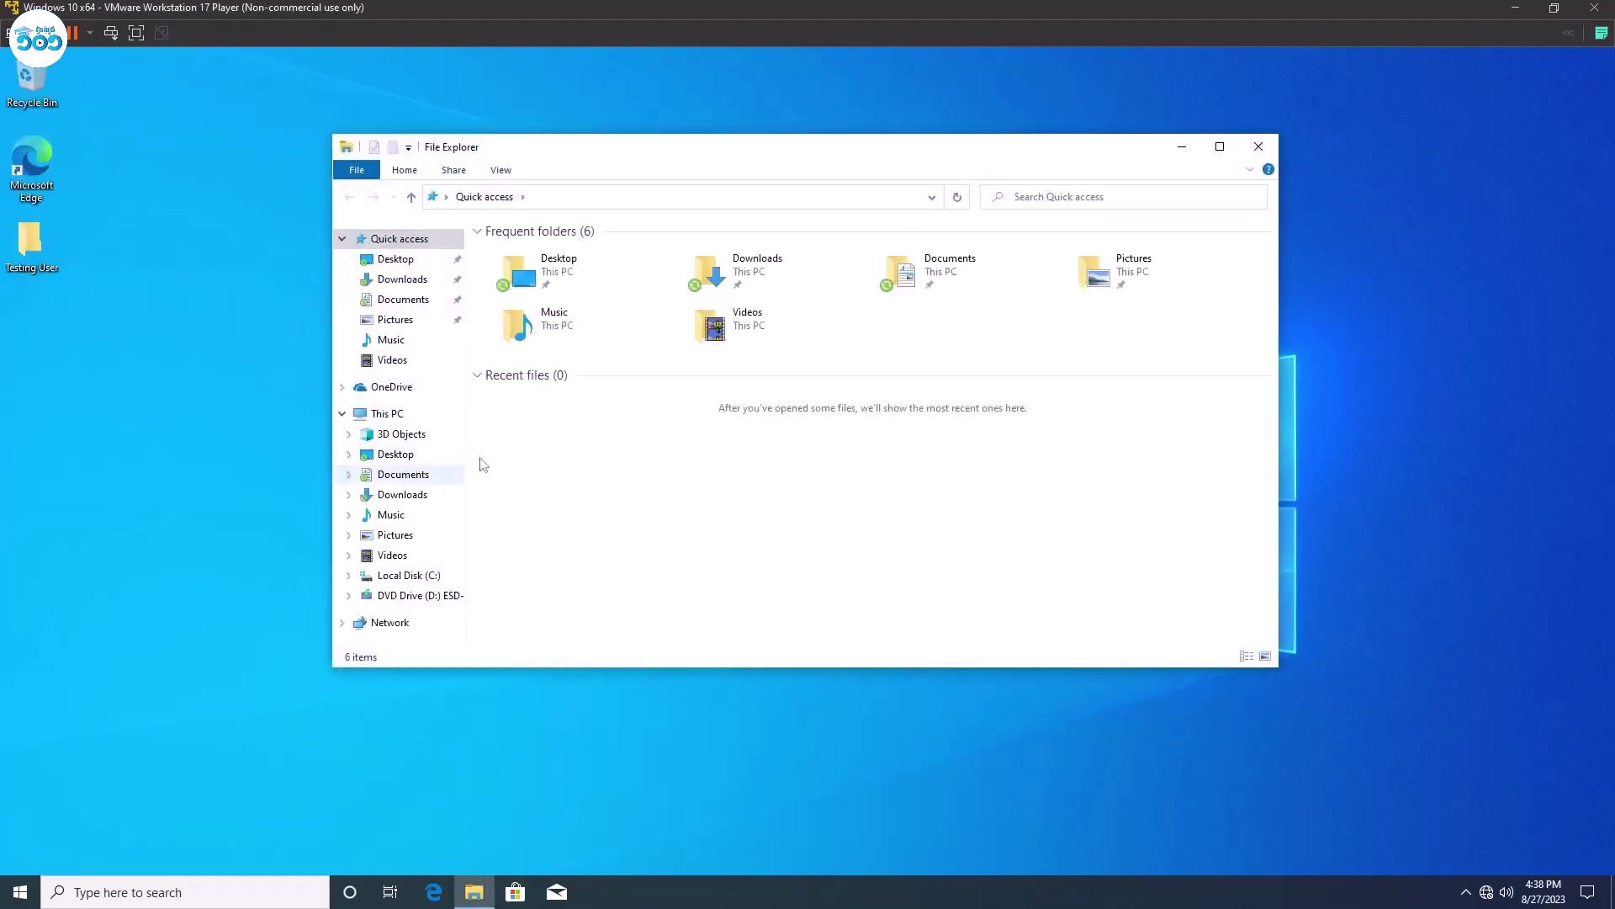
click(385, 413)
click(1220, 146)
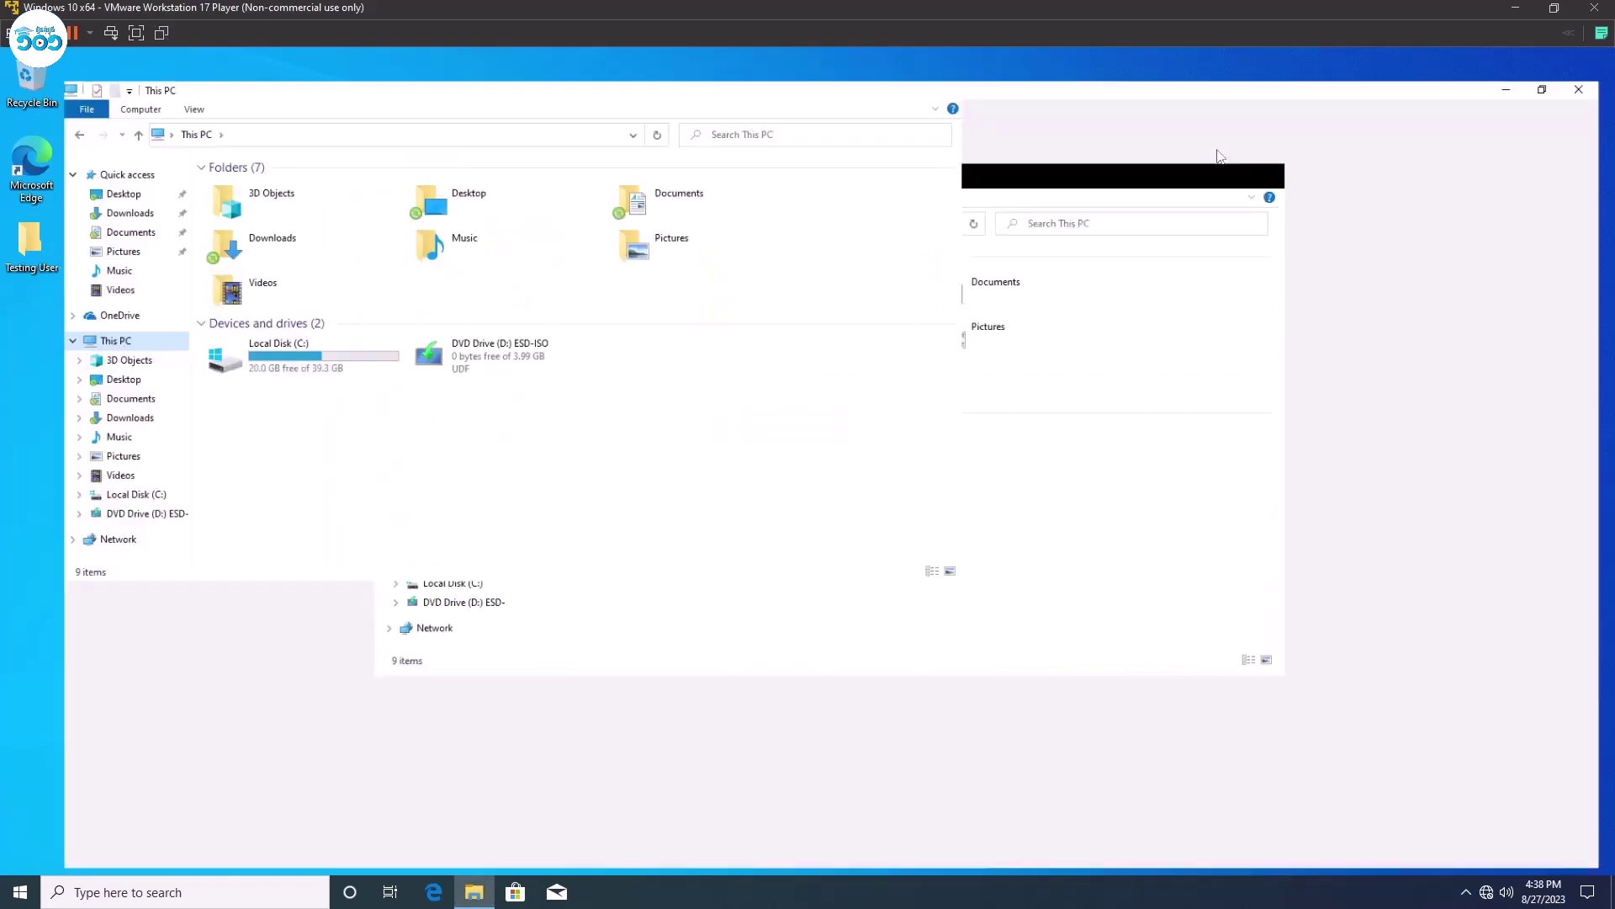
click(66, 367)
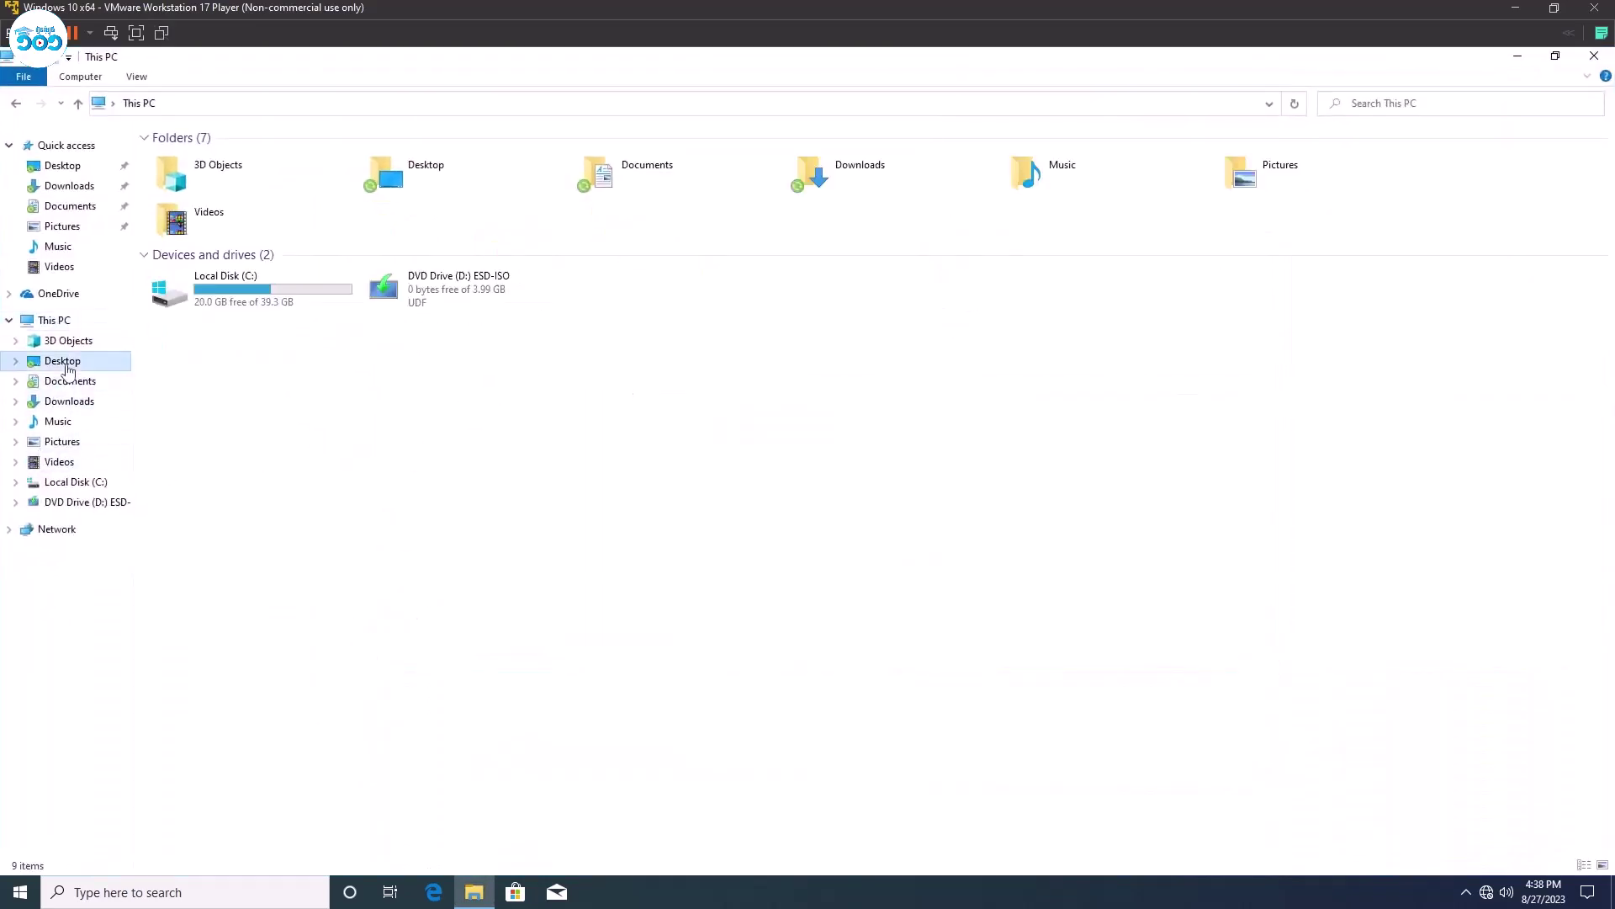
click(74, 381)
click(75, 402)
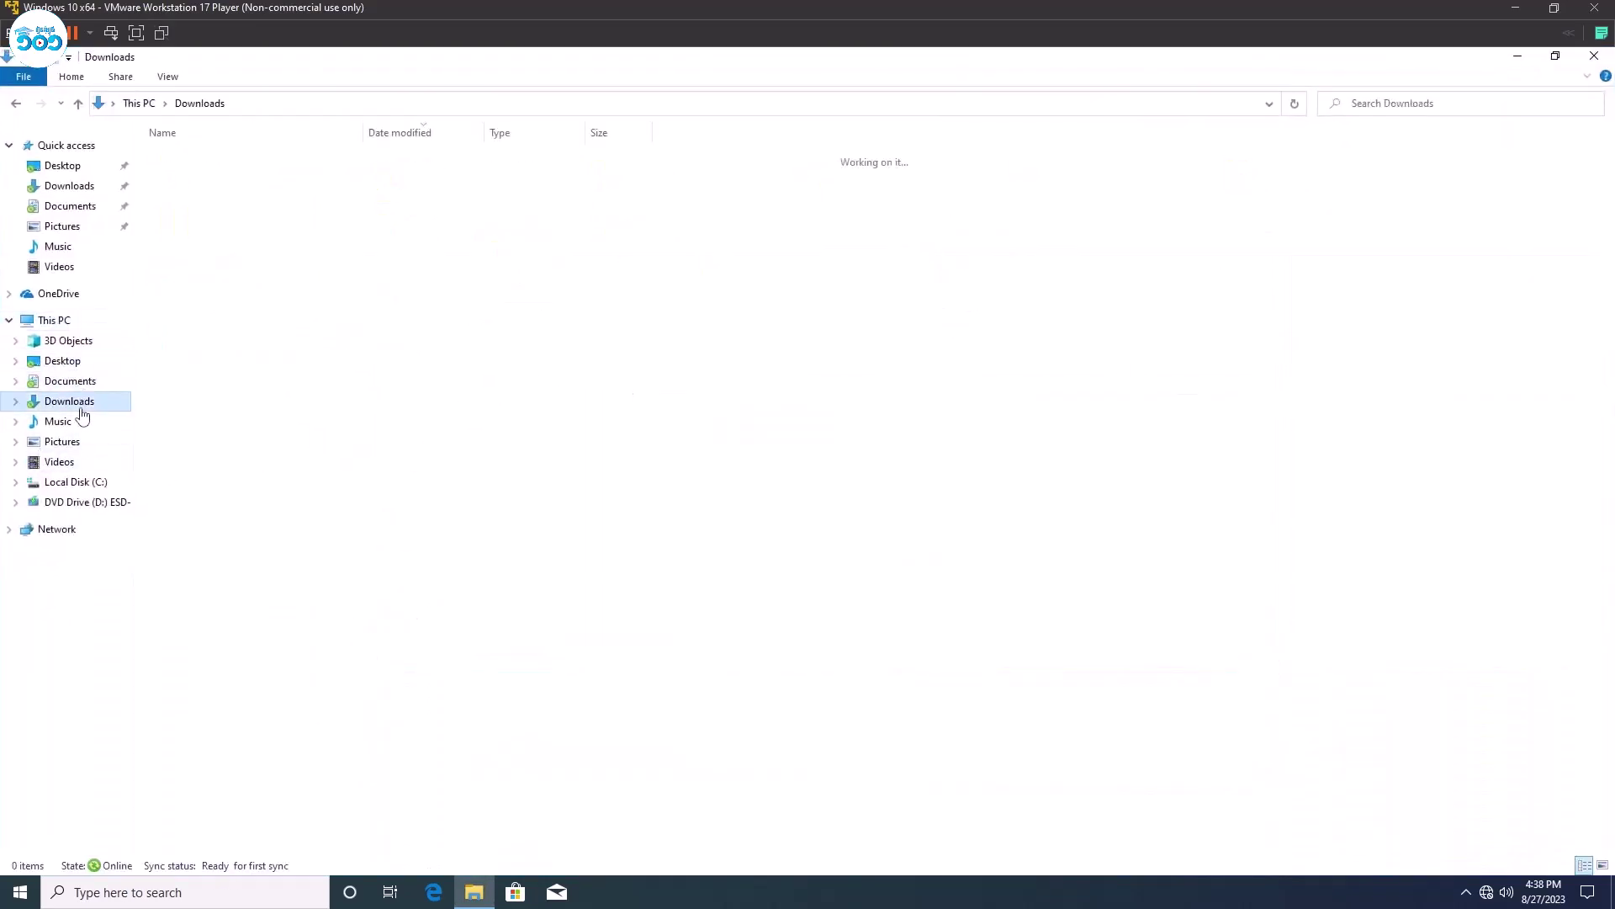
click(62, 361)
click(225, 167)
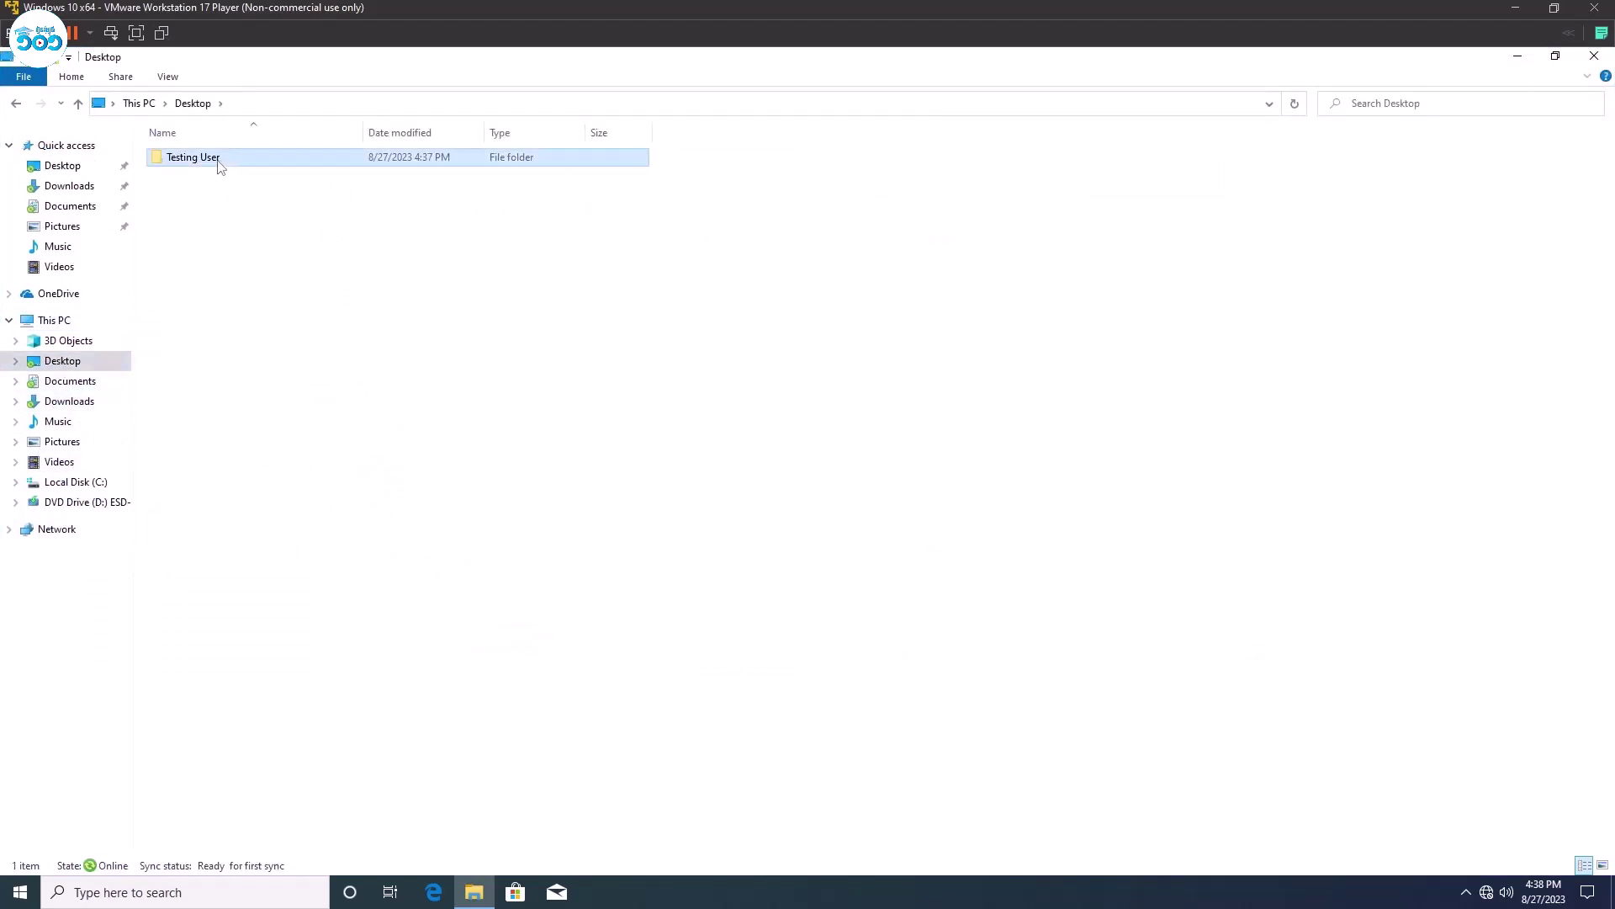
click(307, 336)
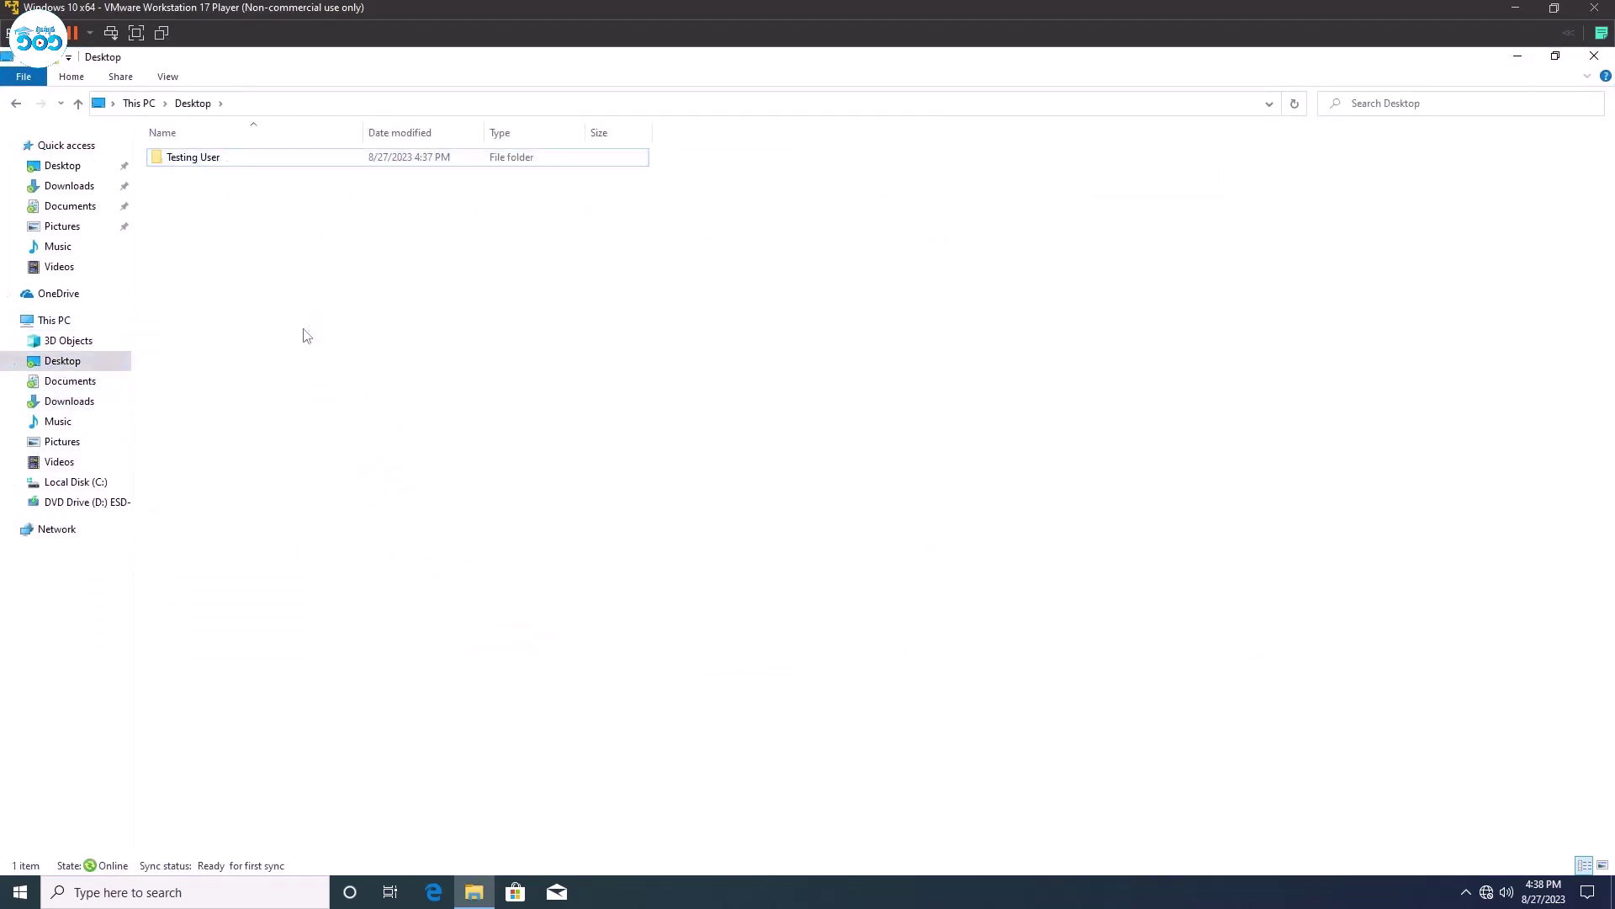
Create a folder named 'Folder Test' on the Desktop and open it.
key(ctrl+shift+n)
text(FolderTest)
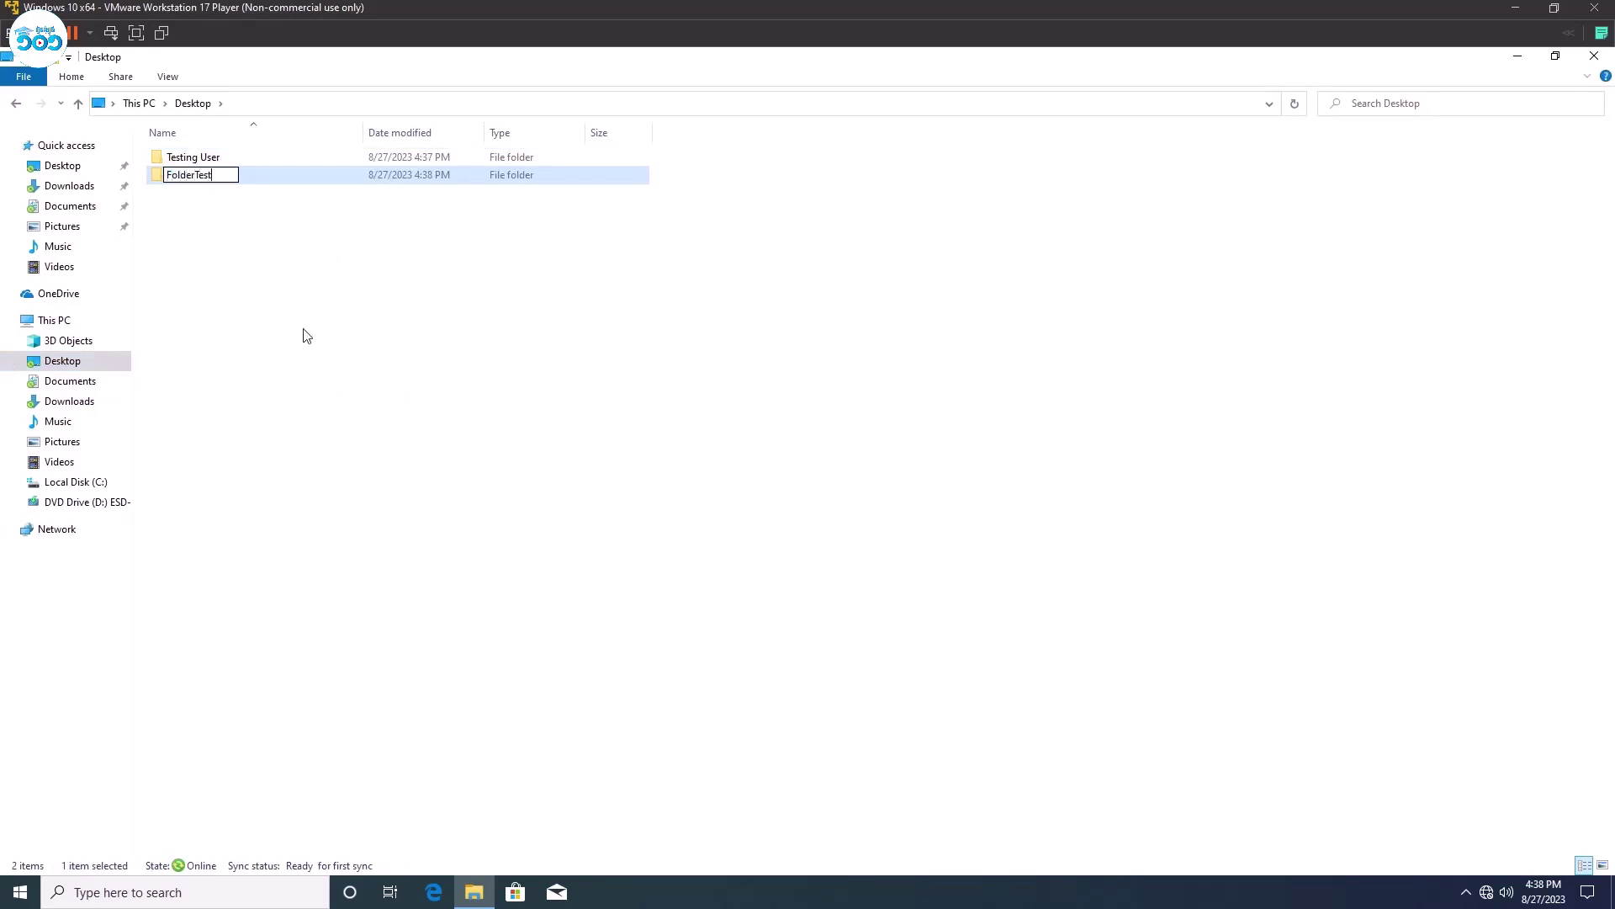
key(BackSpace)
key(BackSpace)
key(BackSpace)
text(Test)
key(Return)
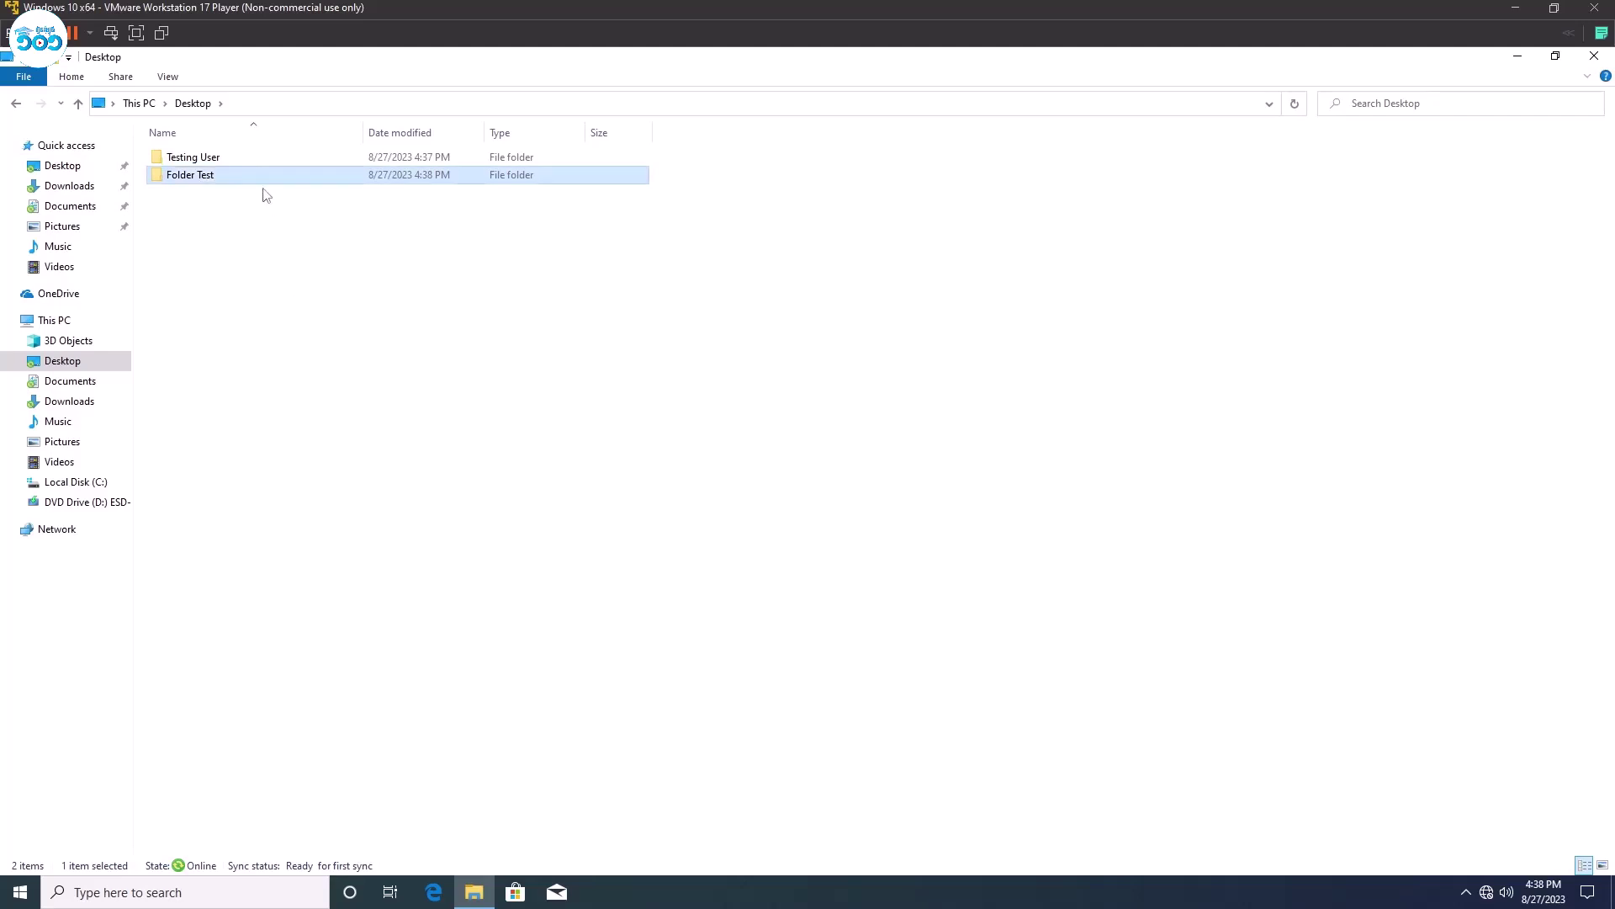
double_click(254, 175)
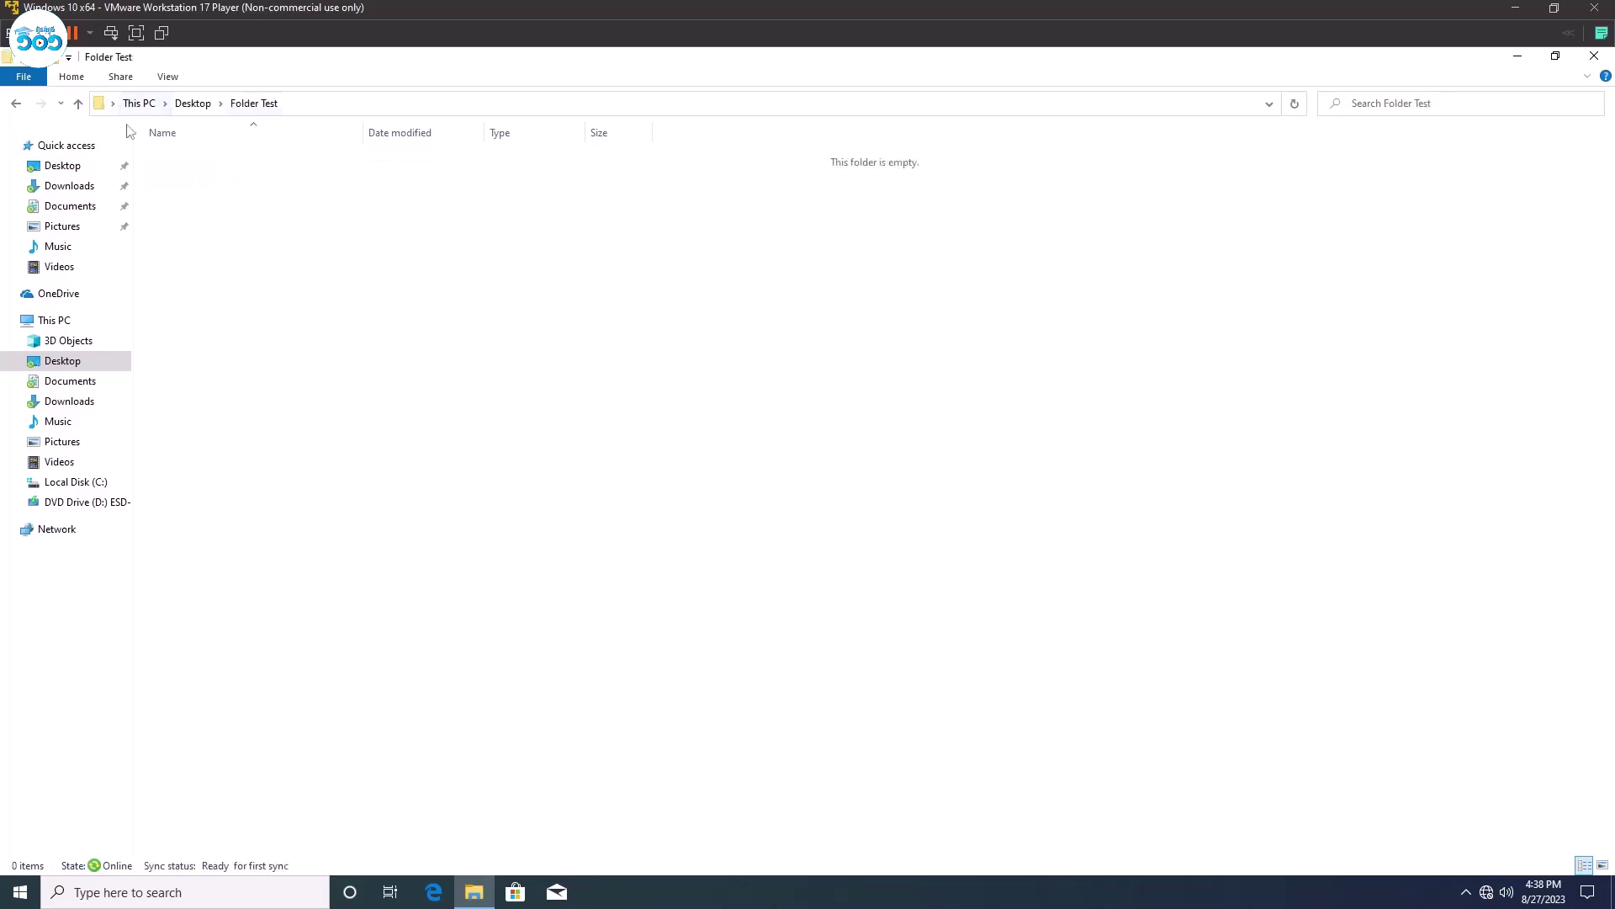
Show Folder Test's path \\DC1\hrredirect$\hr\Desktop in the address bar, then reopen File Explorer on This PC.
click(346, 105)
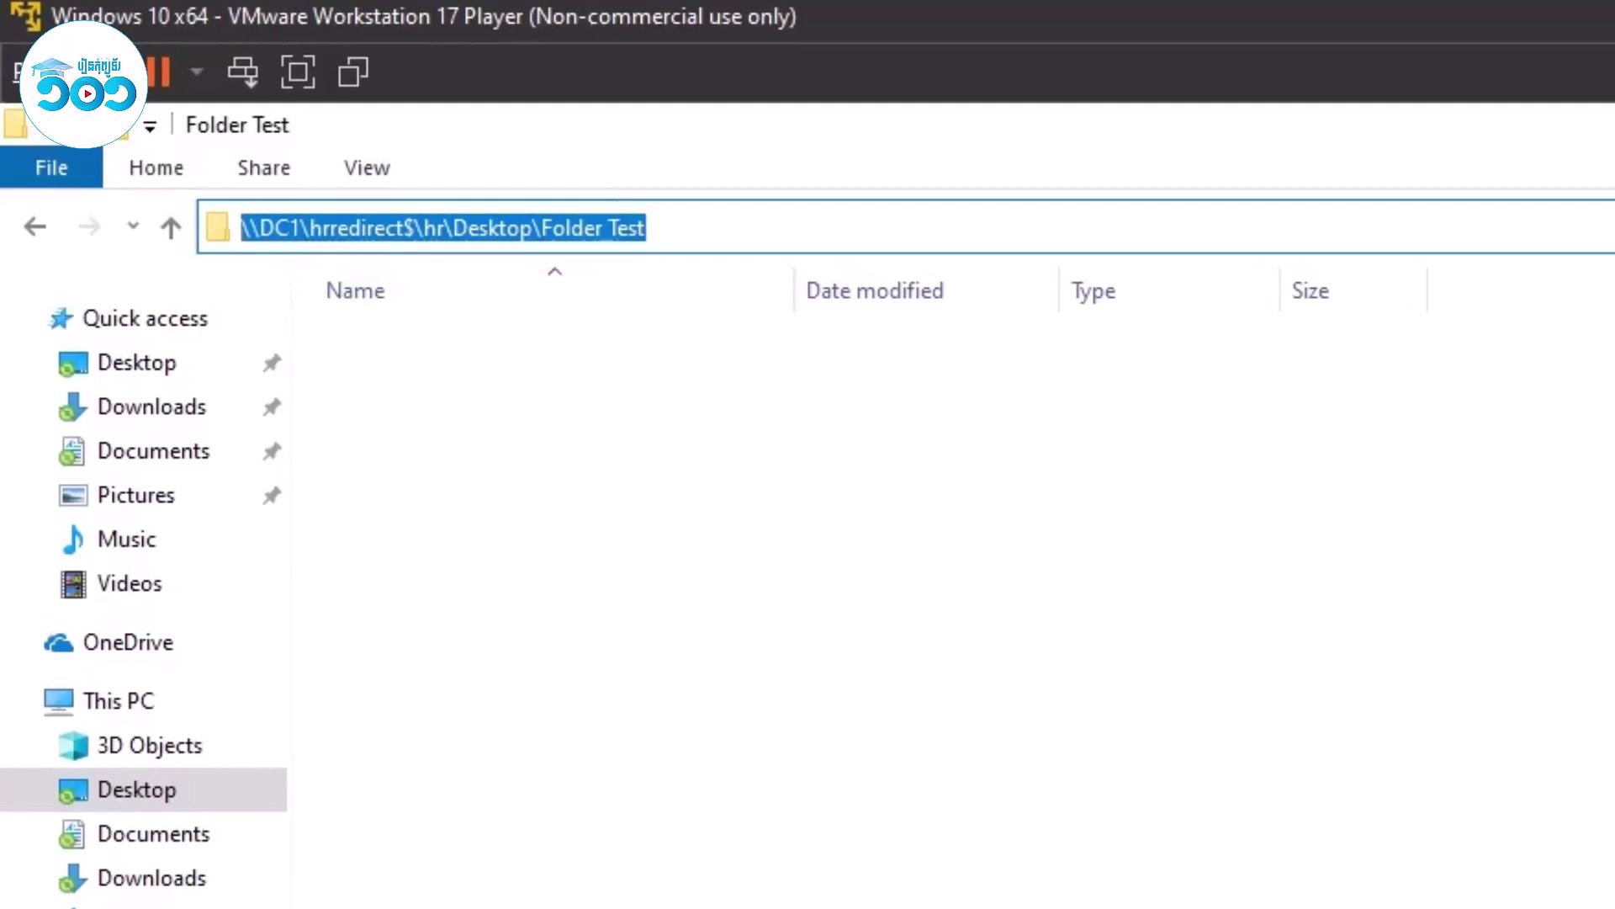
drag(423, 228, 446, 228)
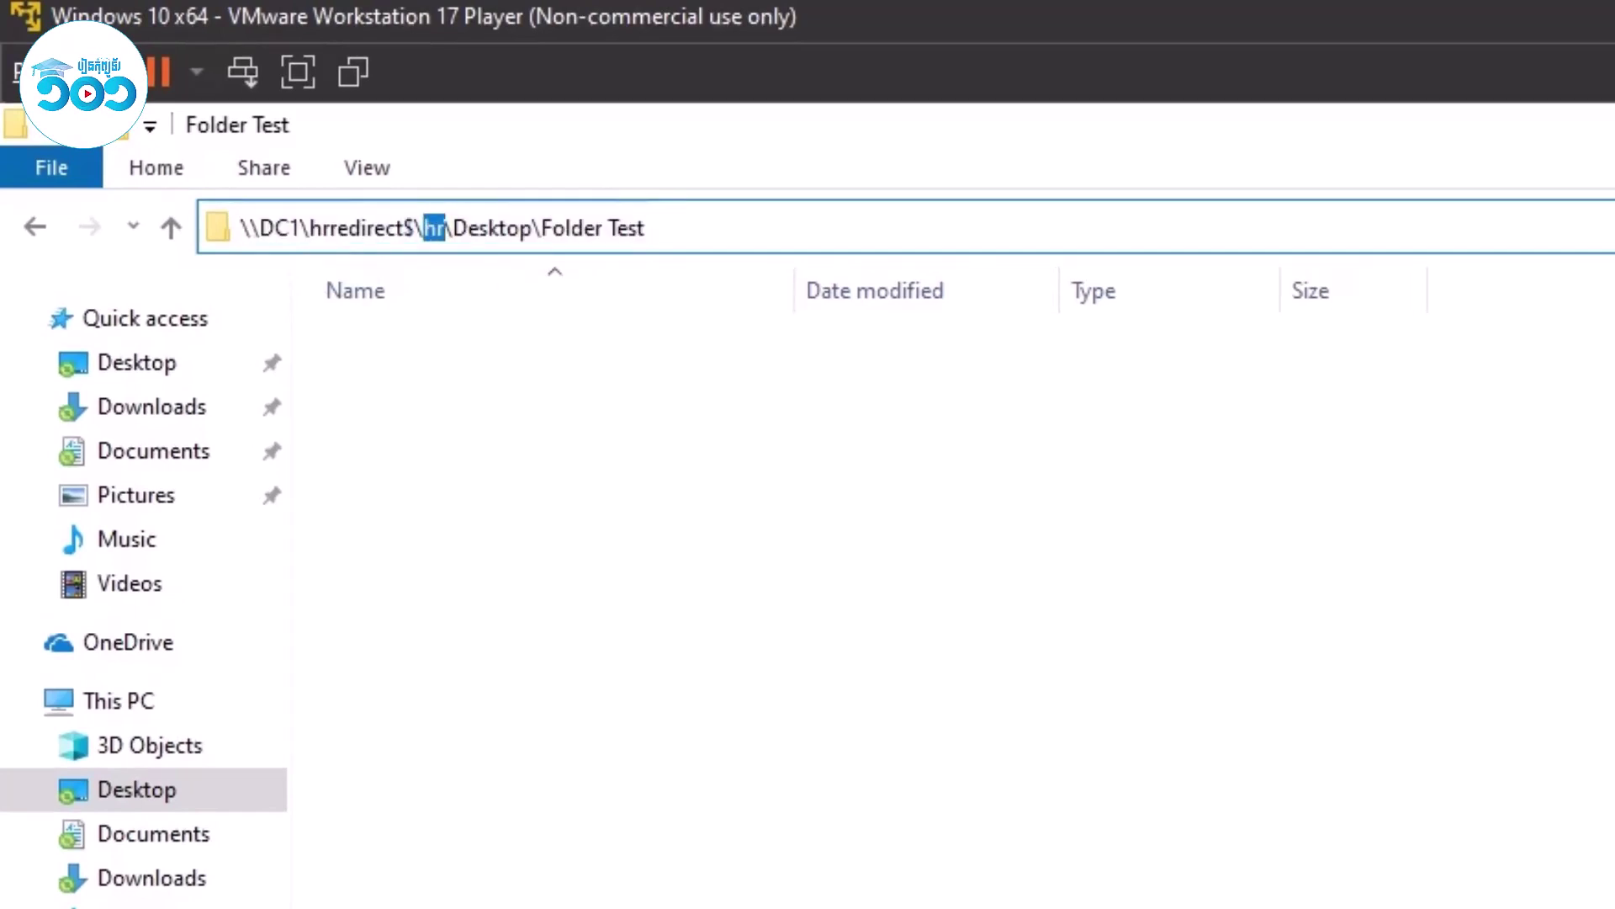
click(445, 228)
drag(447, 228, 649, 228)
click(740, 625)
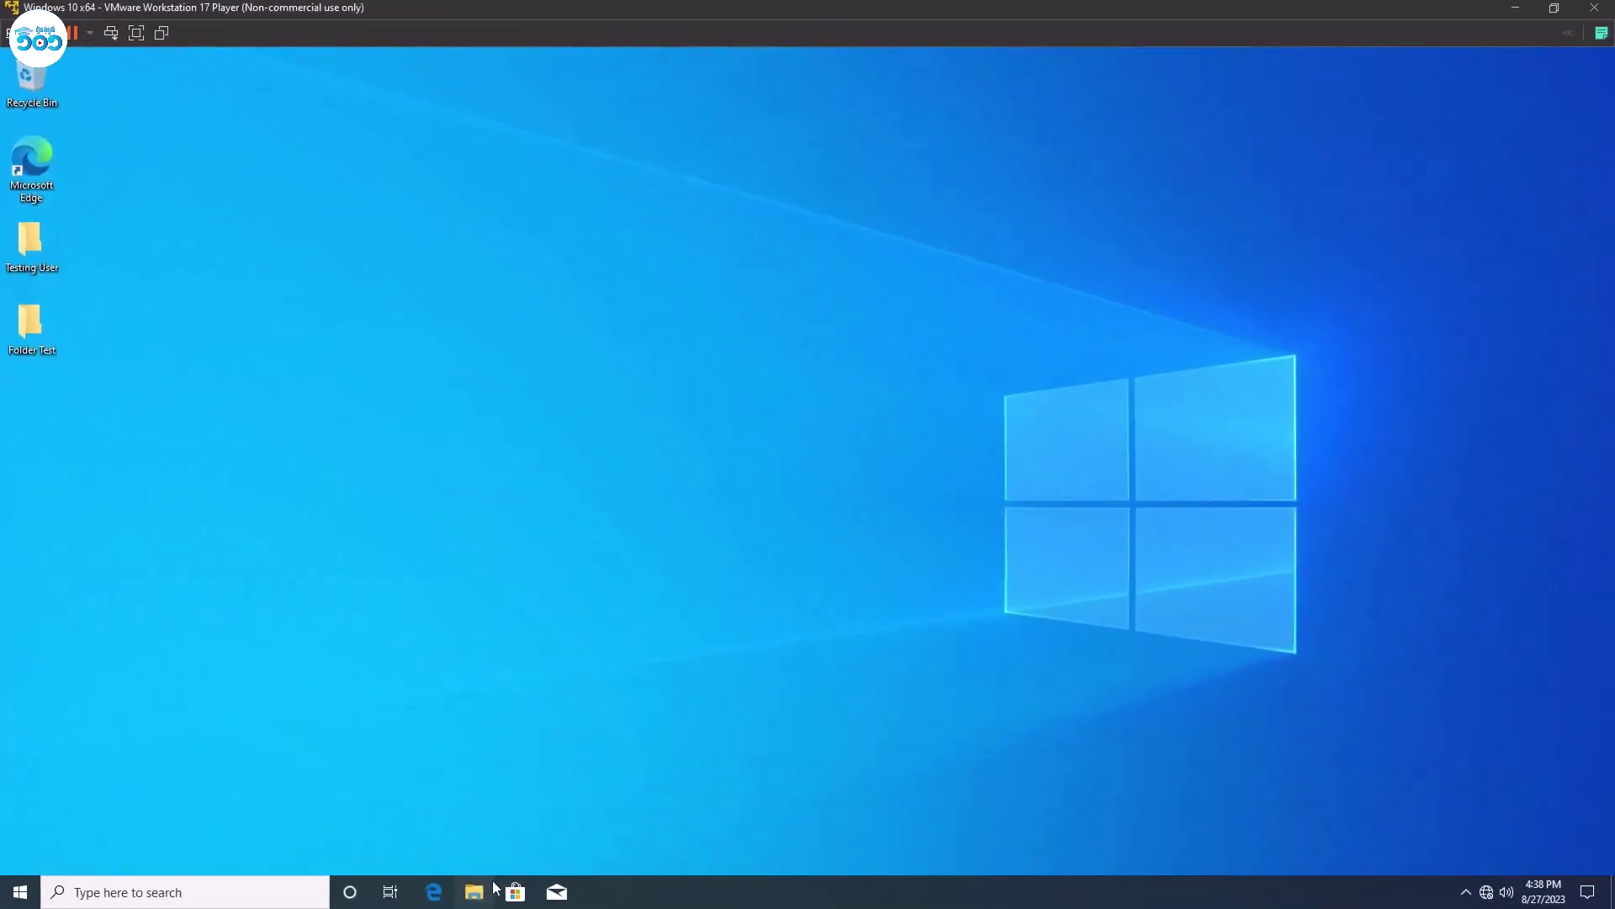
click(481, 890)
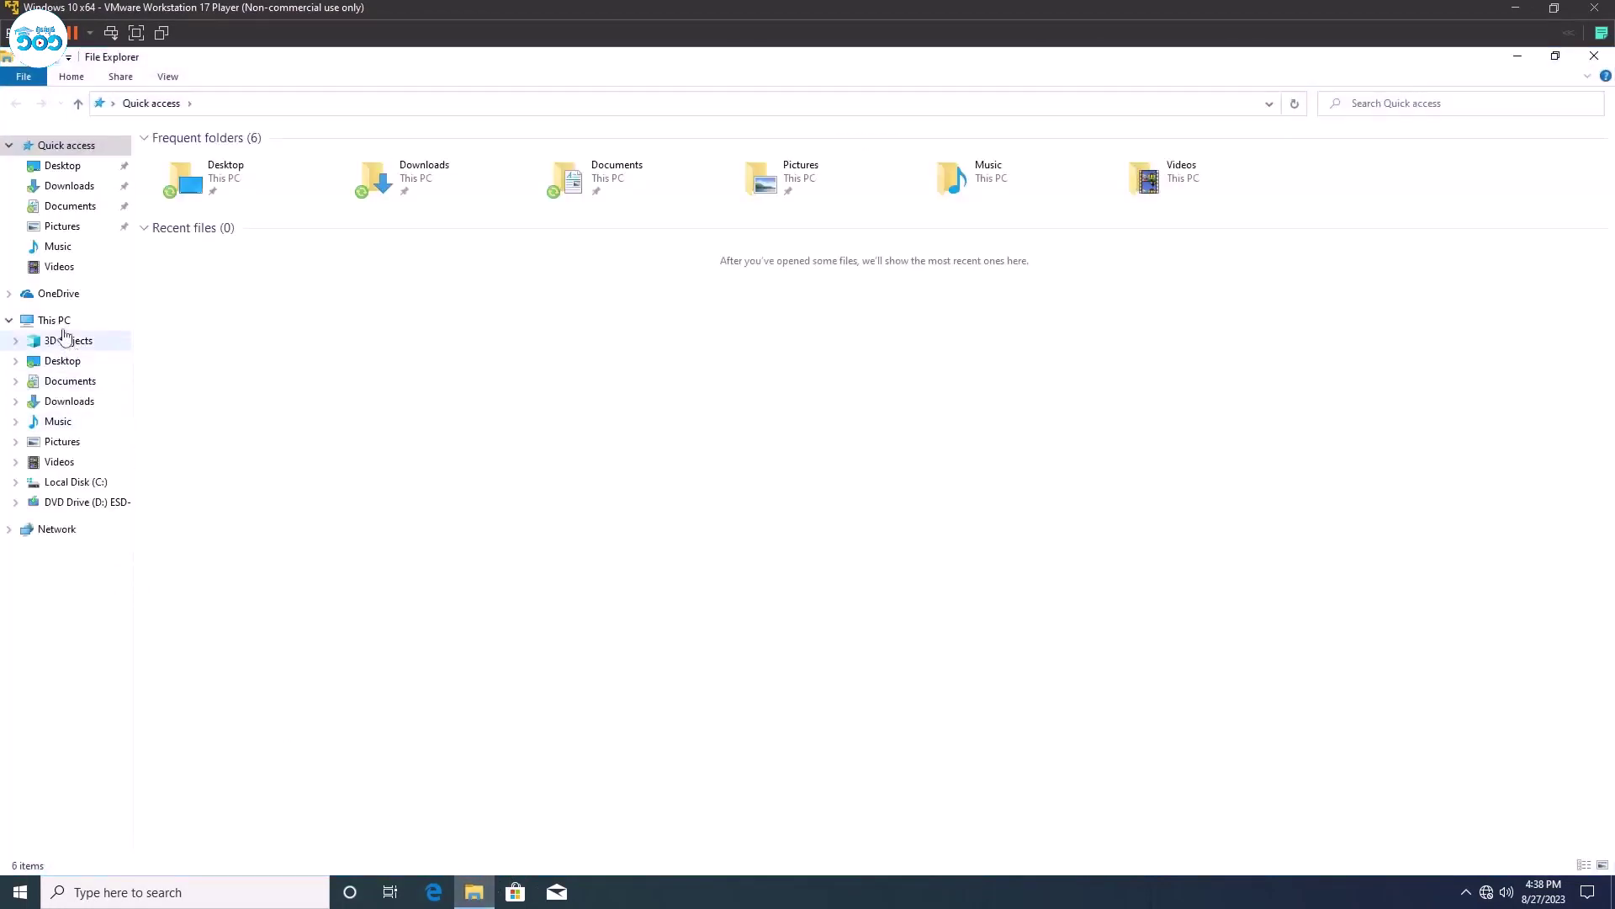
click(56, 322)
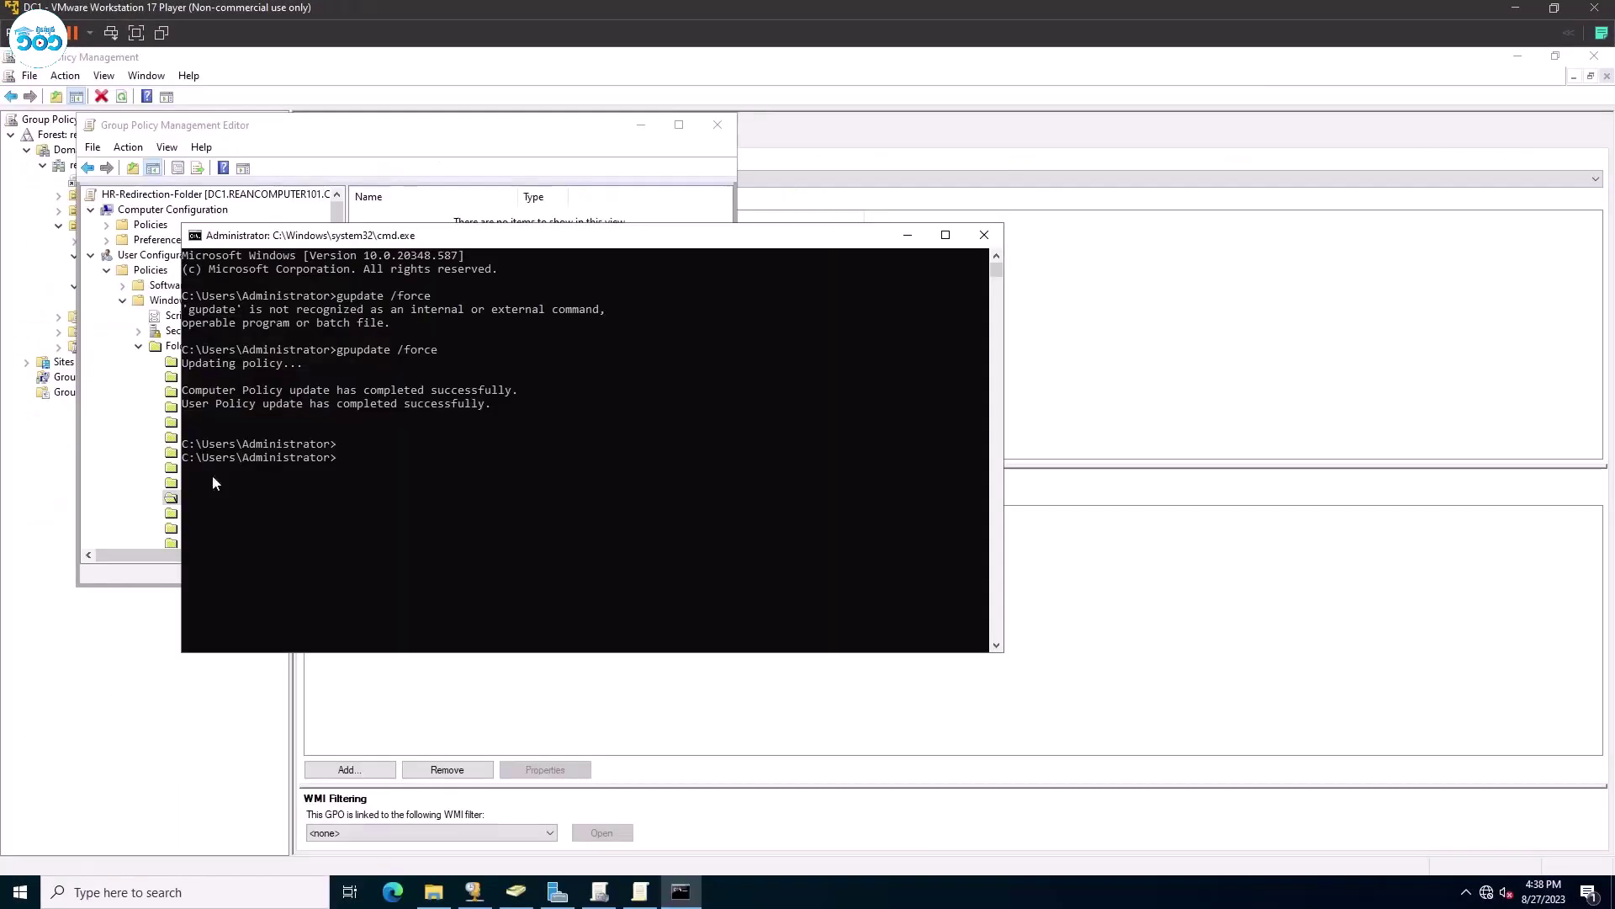
Close the command prompt and Group Policy editor, then browse to E:\HRRedirect\hr.
click(983, 234)
click(717, 125)
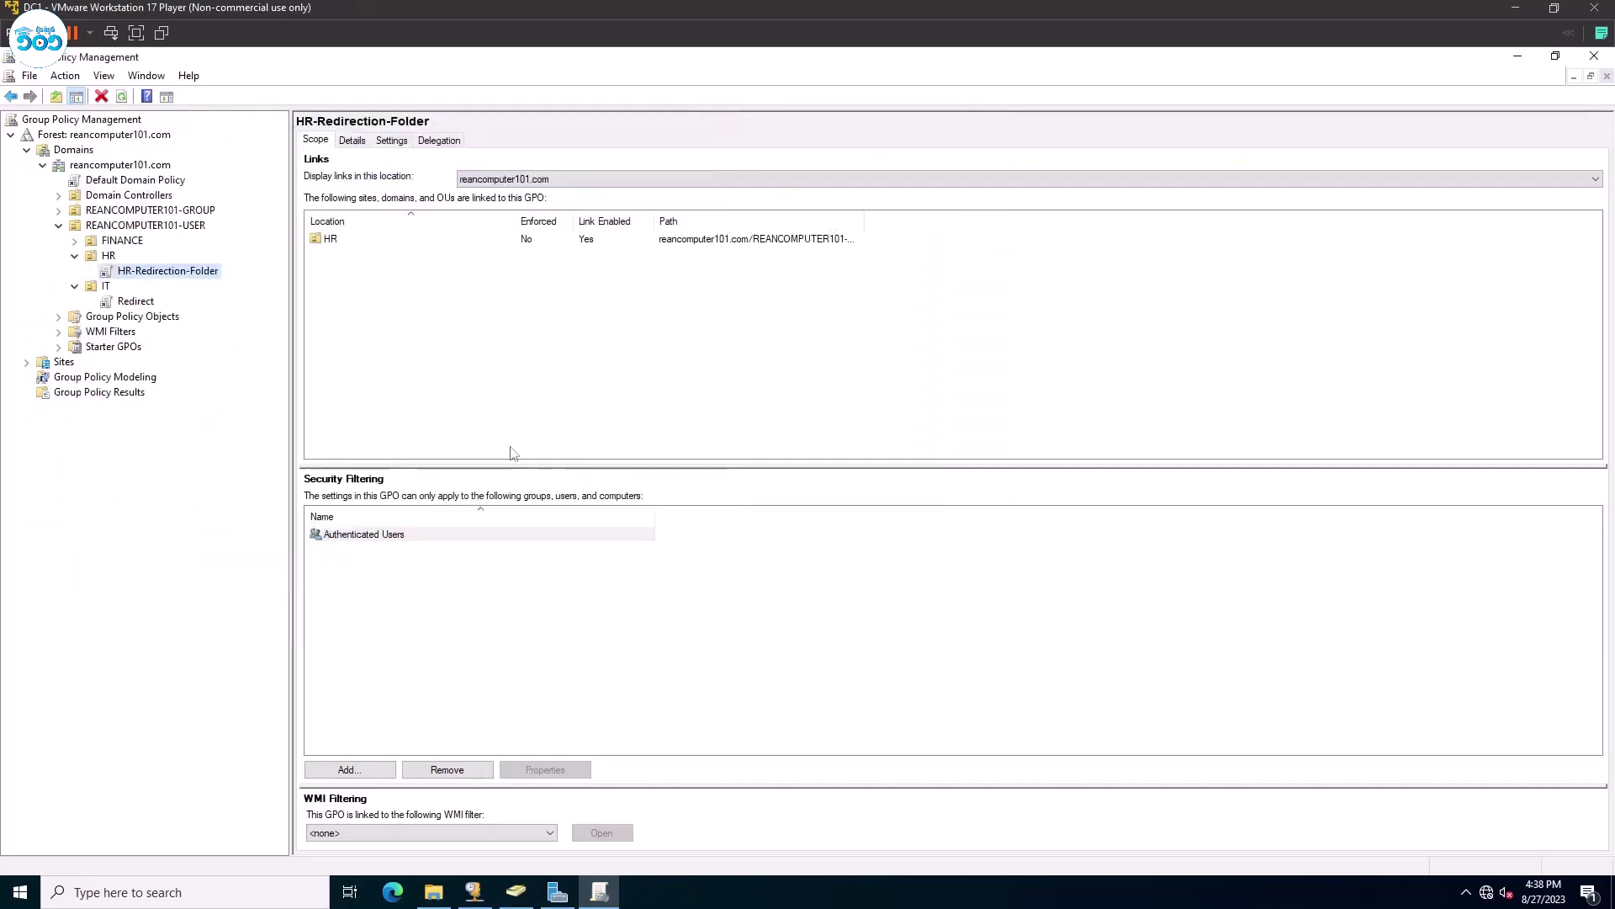
click(434, 892)
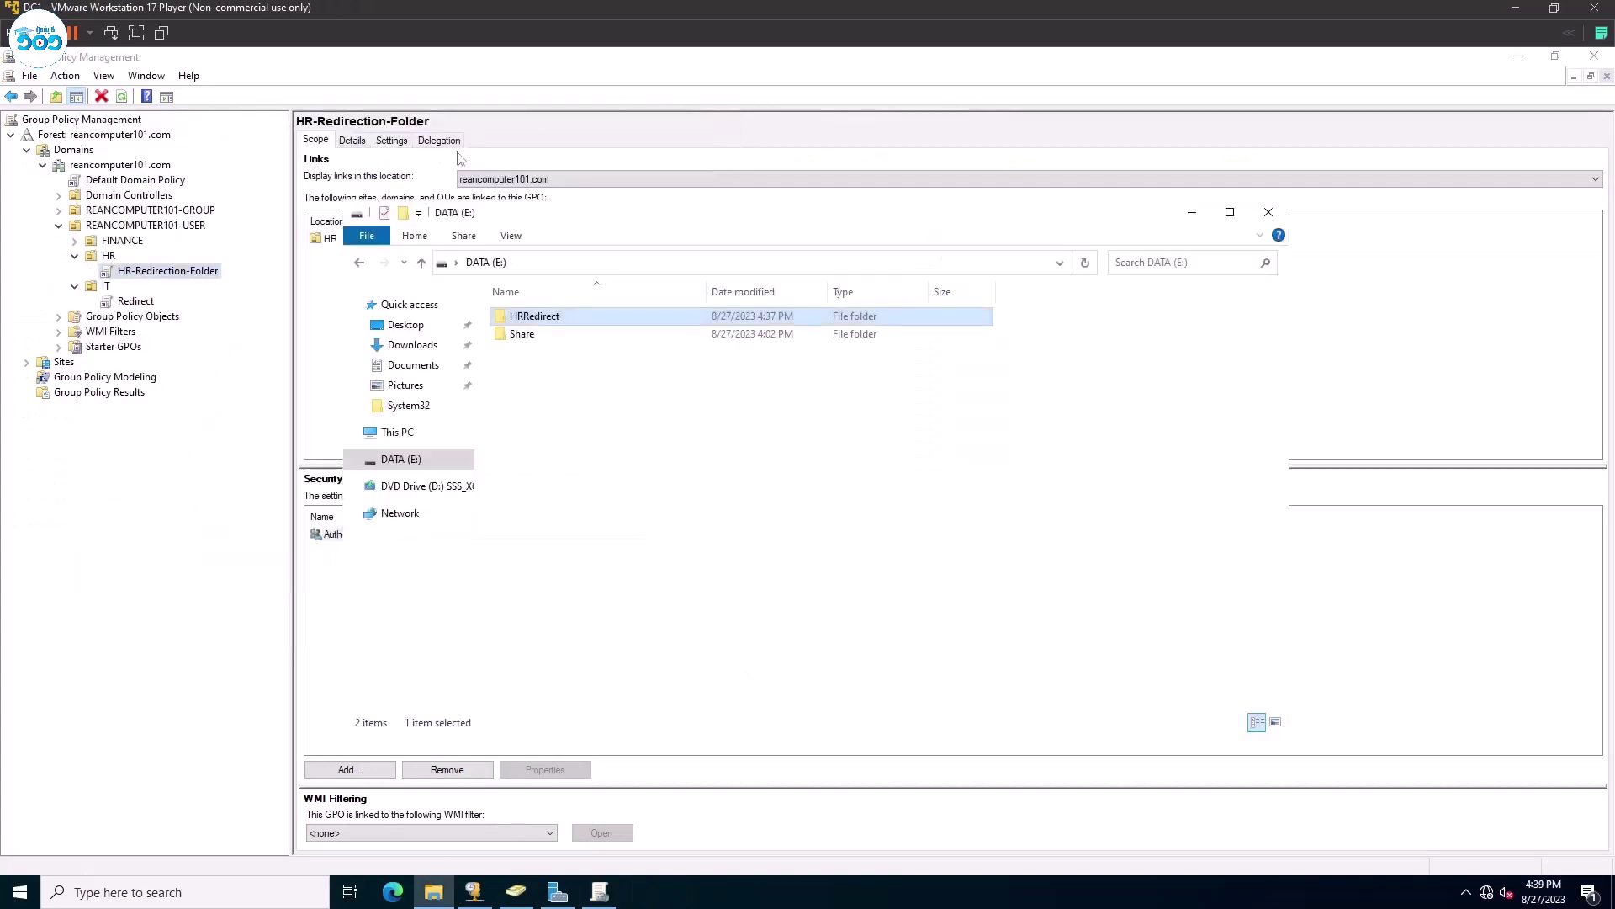
double_click(555, 320)
double_click(551, 318)
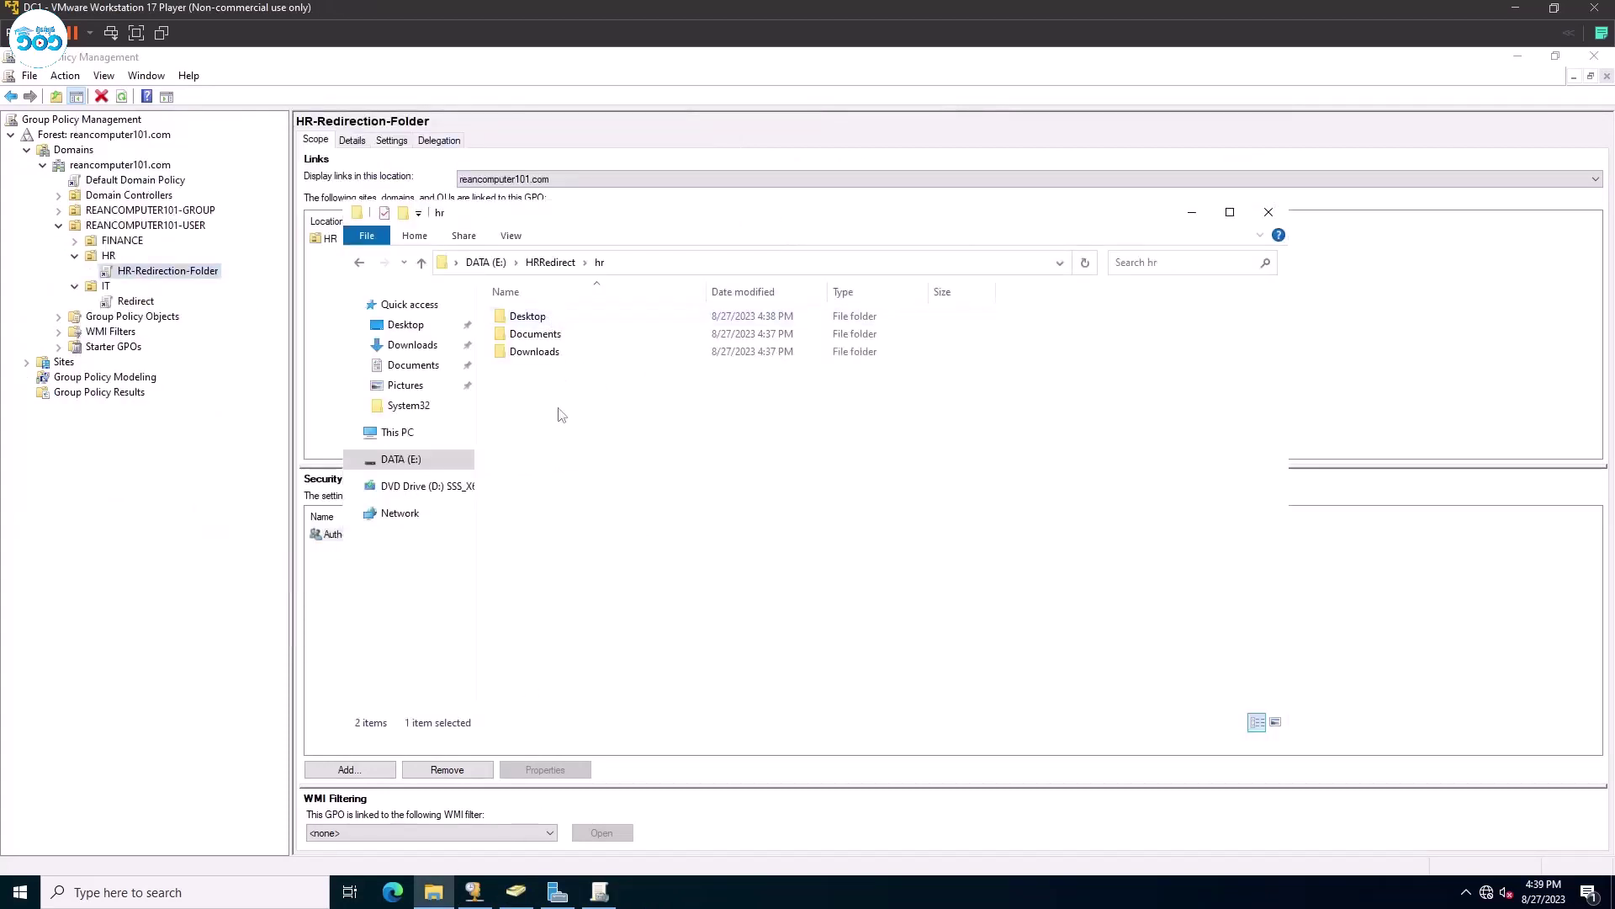
Attempt to open the hr Desktop folder, cancel the permission prompt, and bring up its context menu.
drag(561, 414, 564, 319)
click(629, 448)
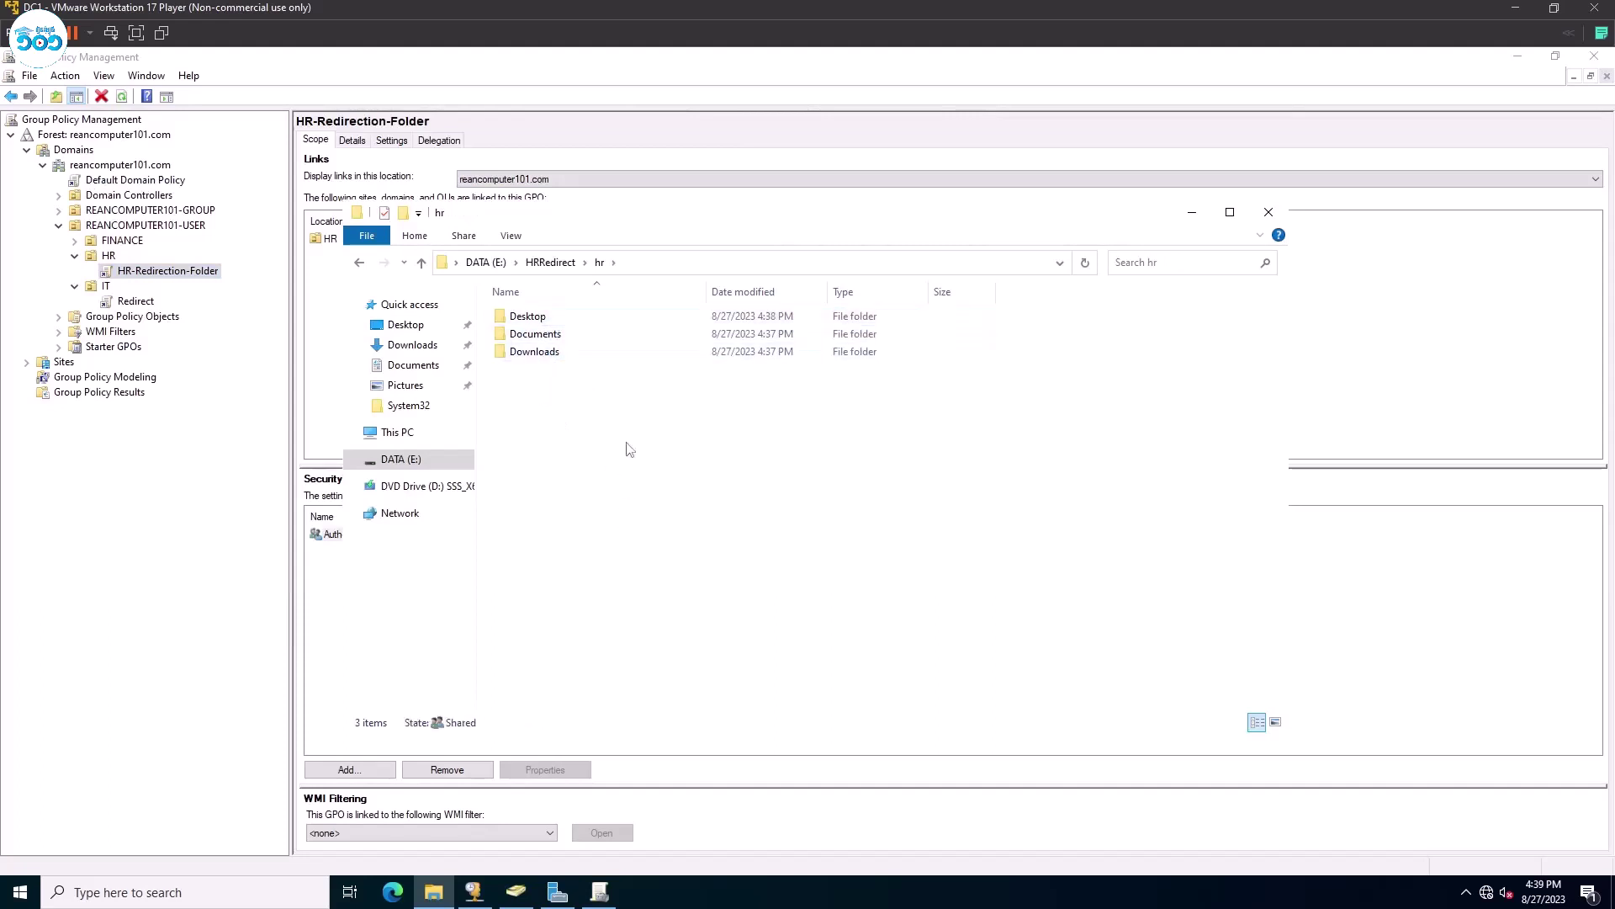
double_click(548, 317)
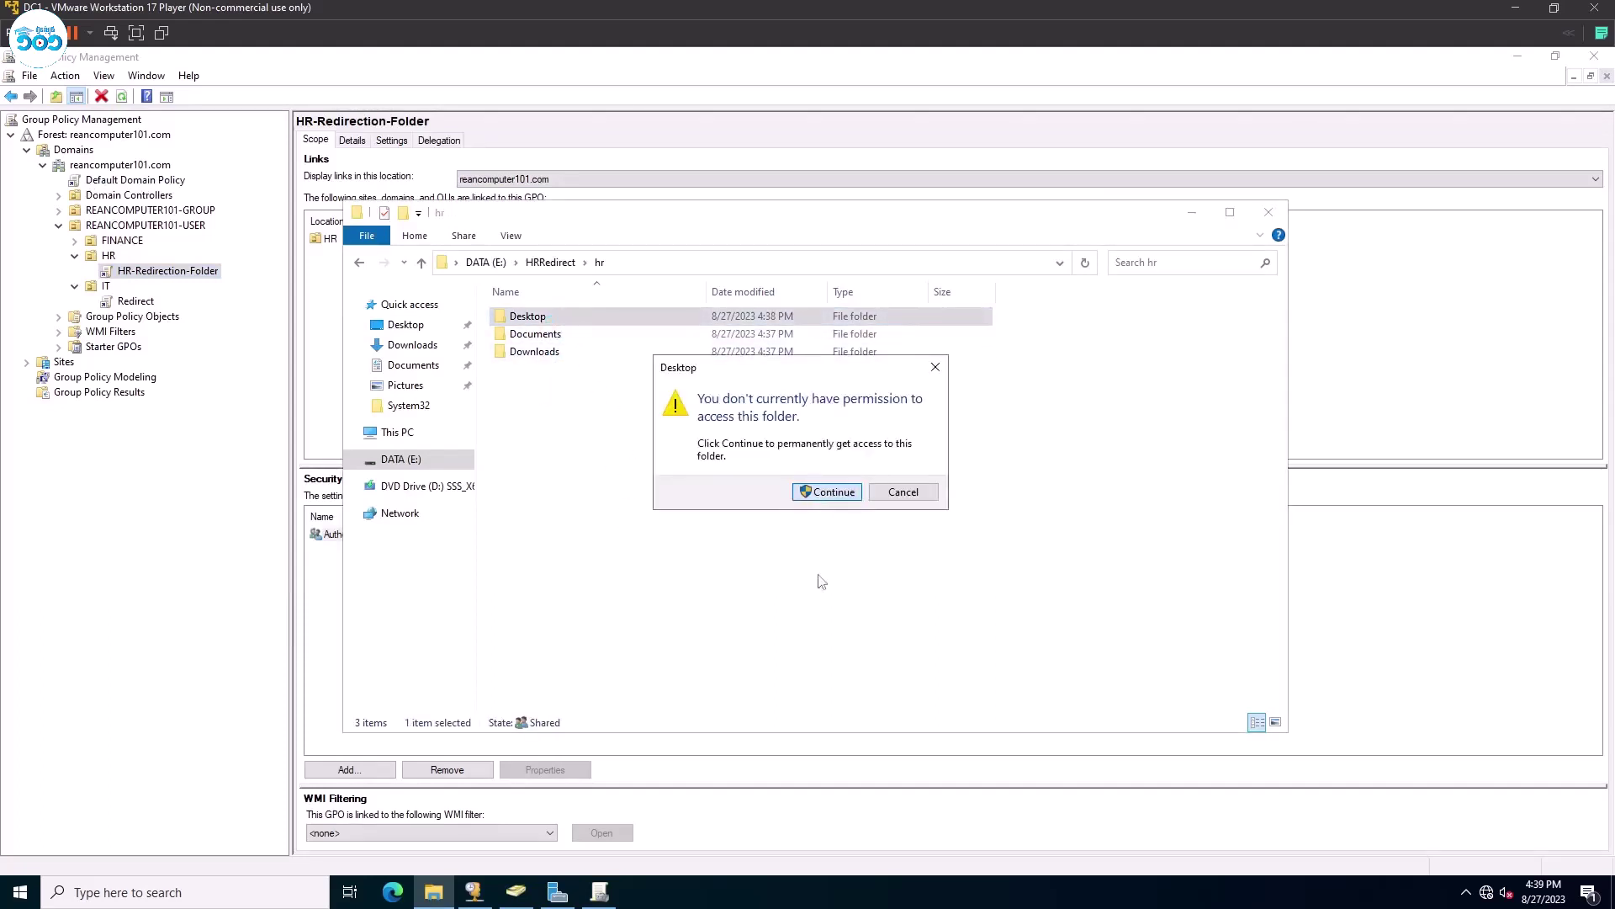
click(903, 492)
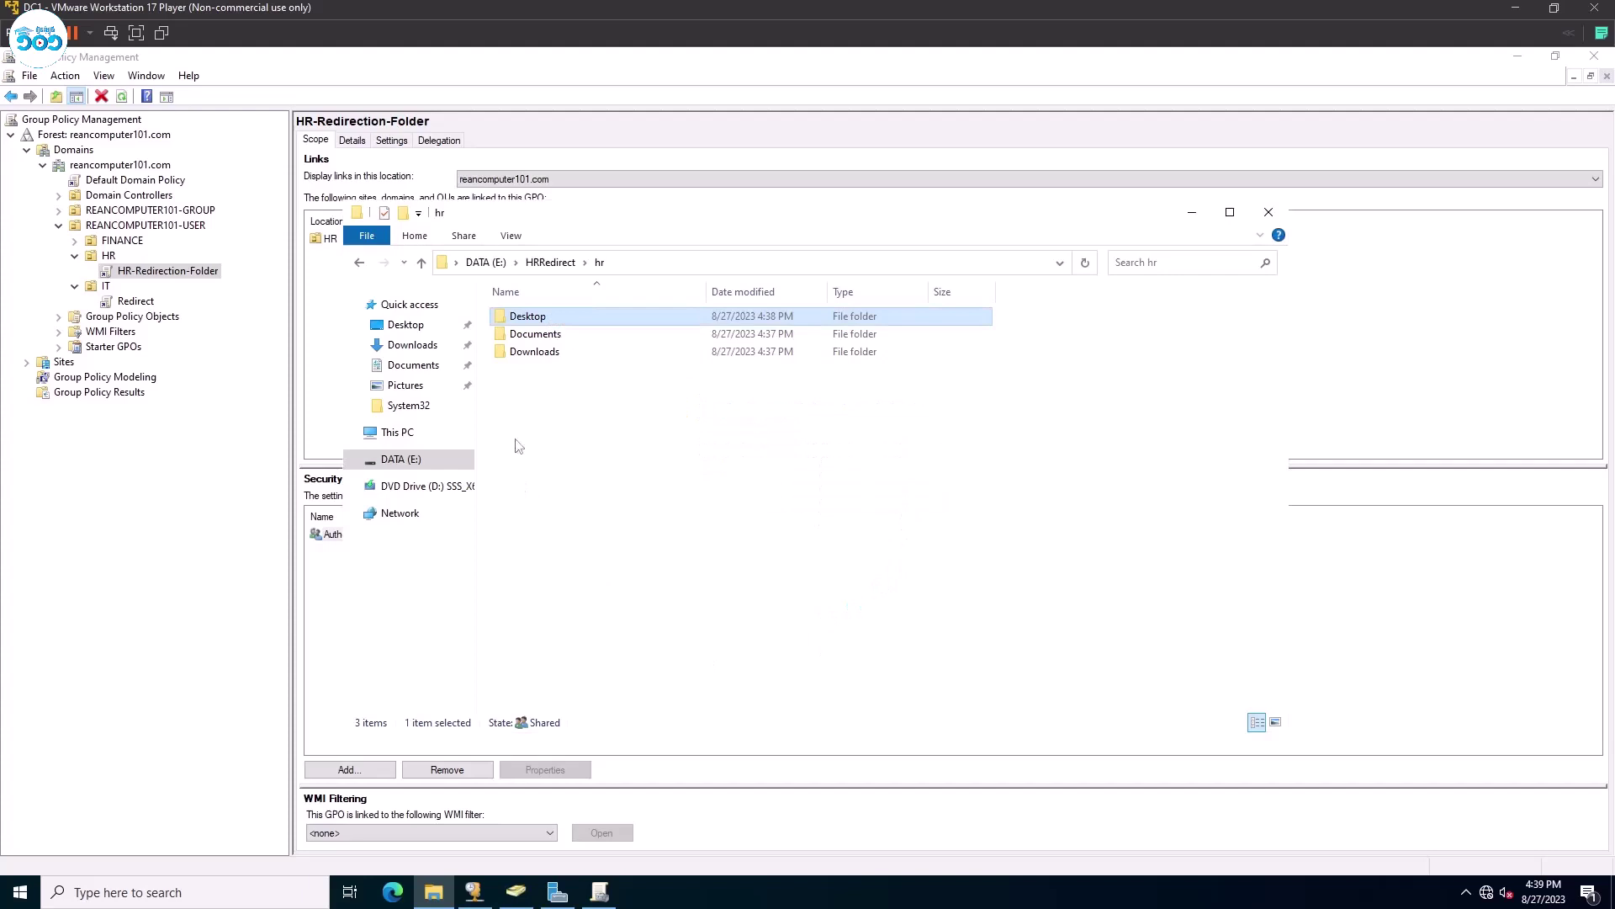
right_click(558, 321)
Open the Desktop folder's advanced security settings with administrative permissions.
click(627, 599)
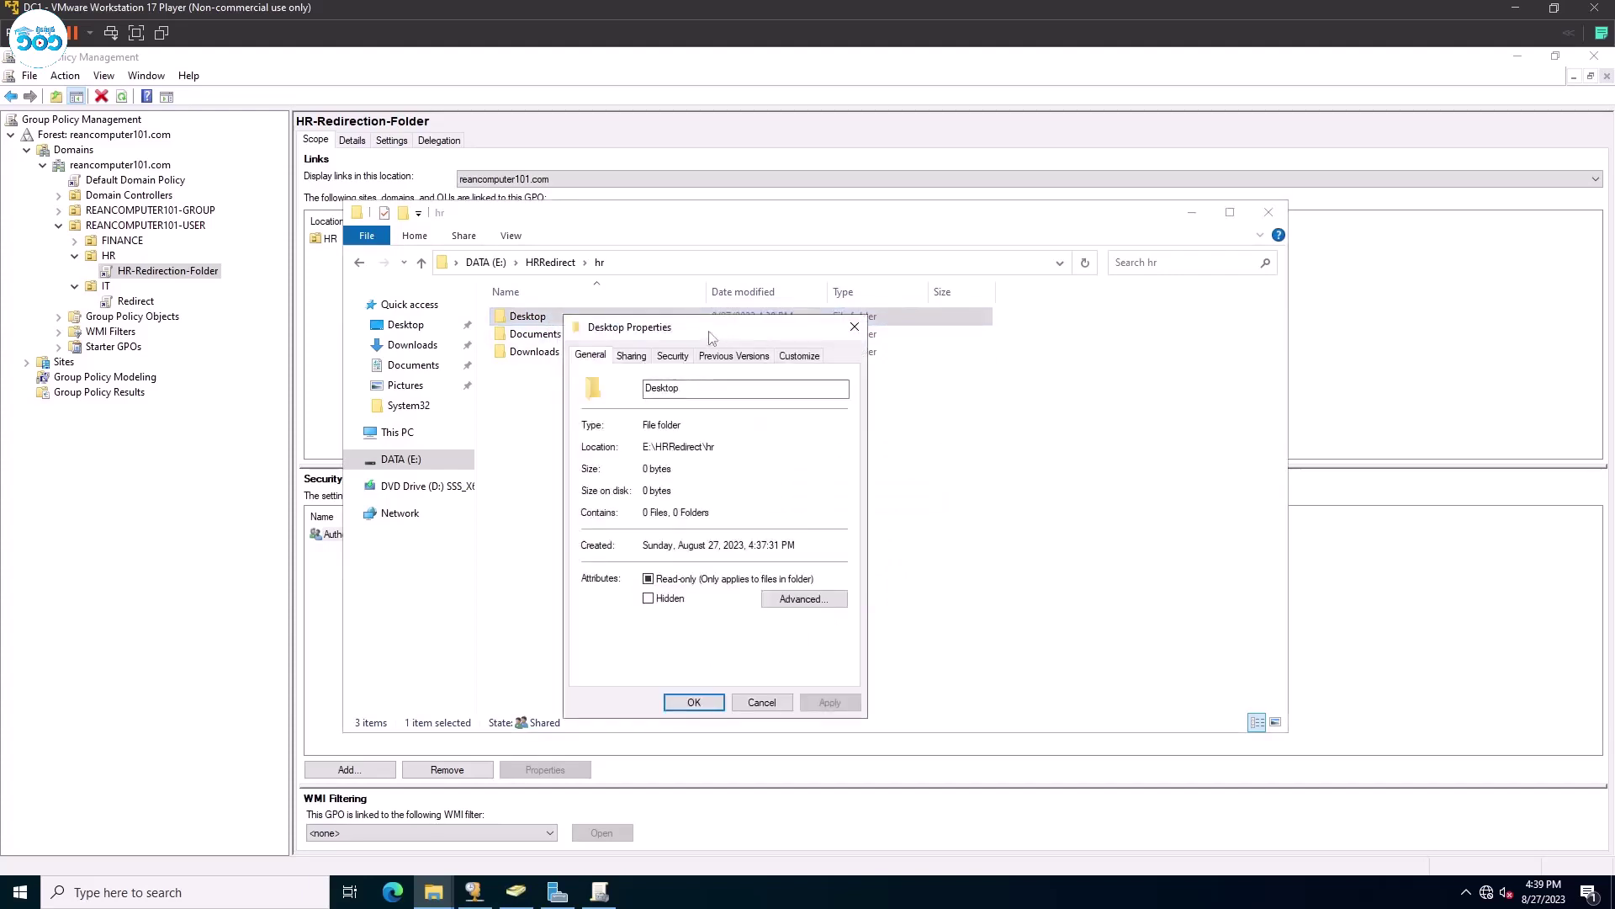
click(728, 302)
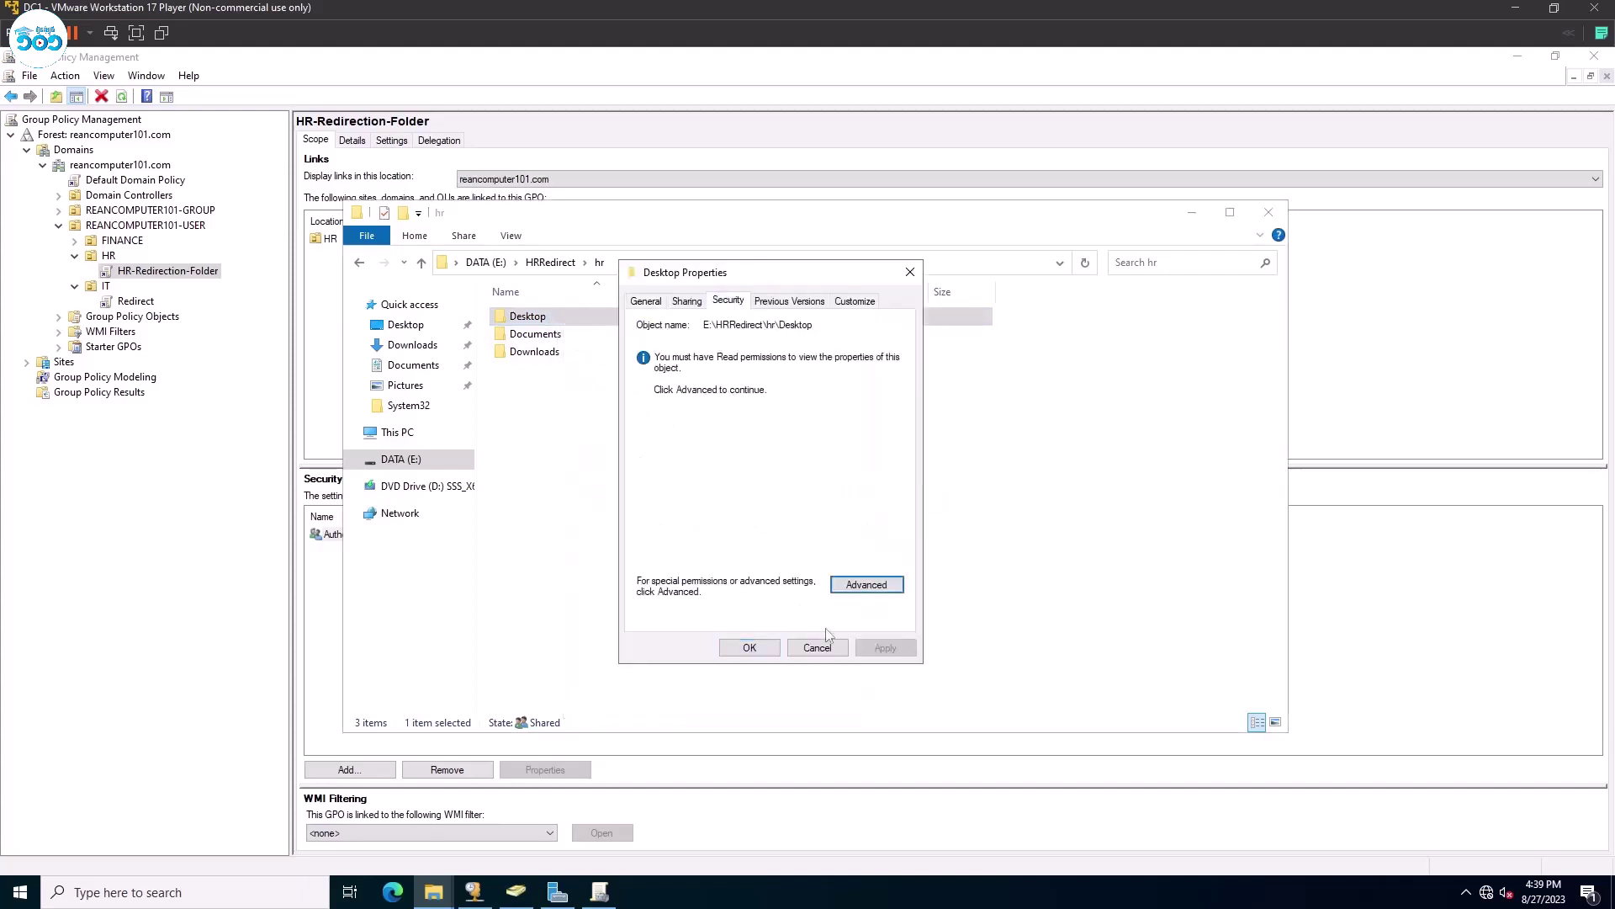
click(865, 587)
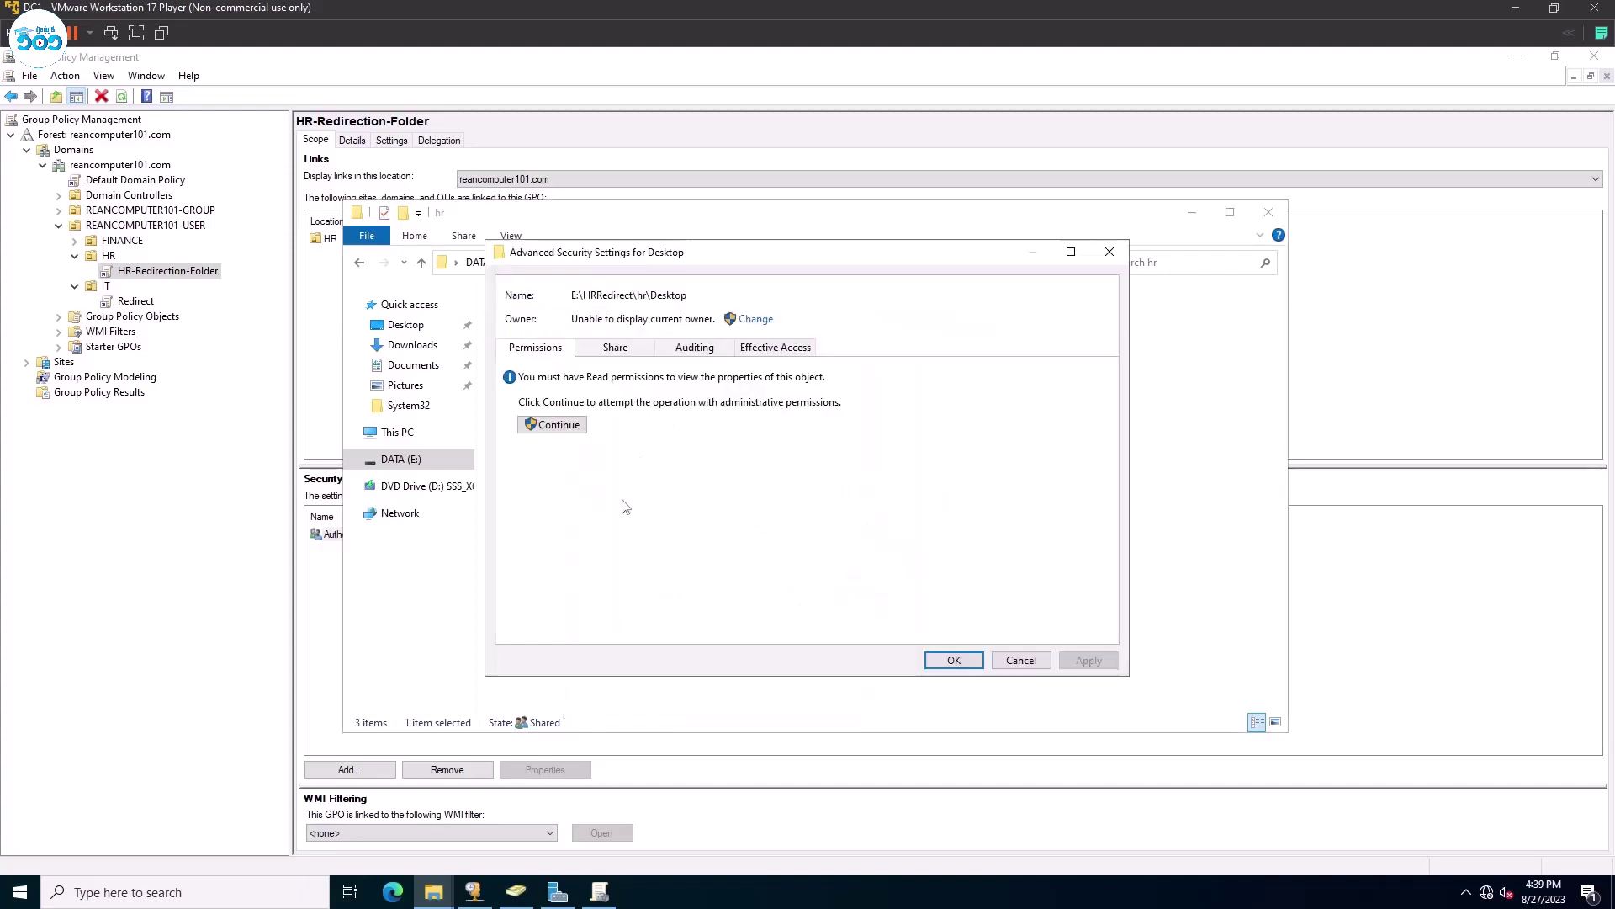
click(576, 427)
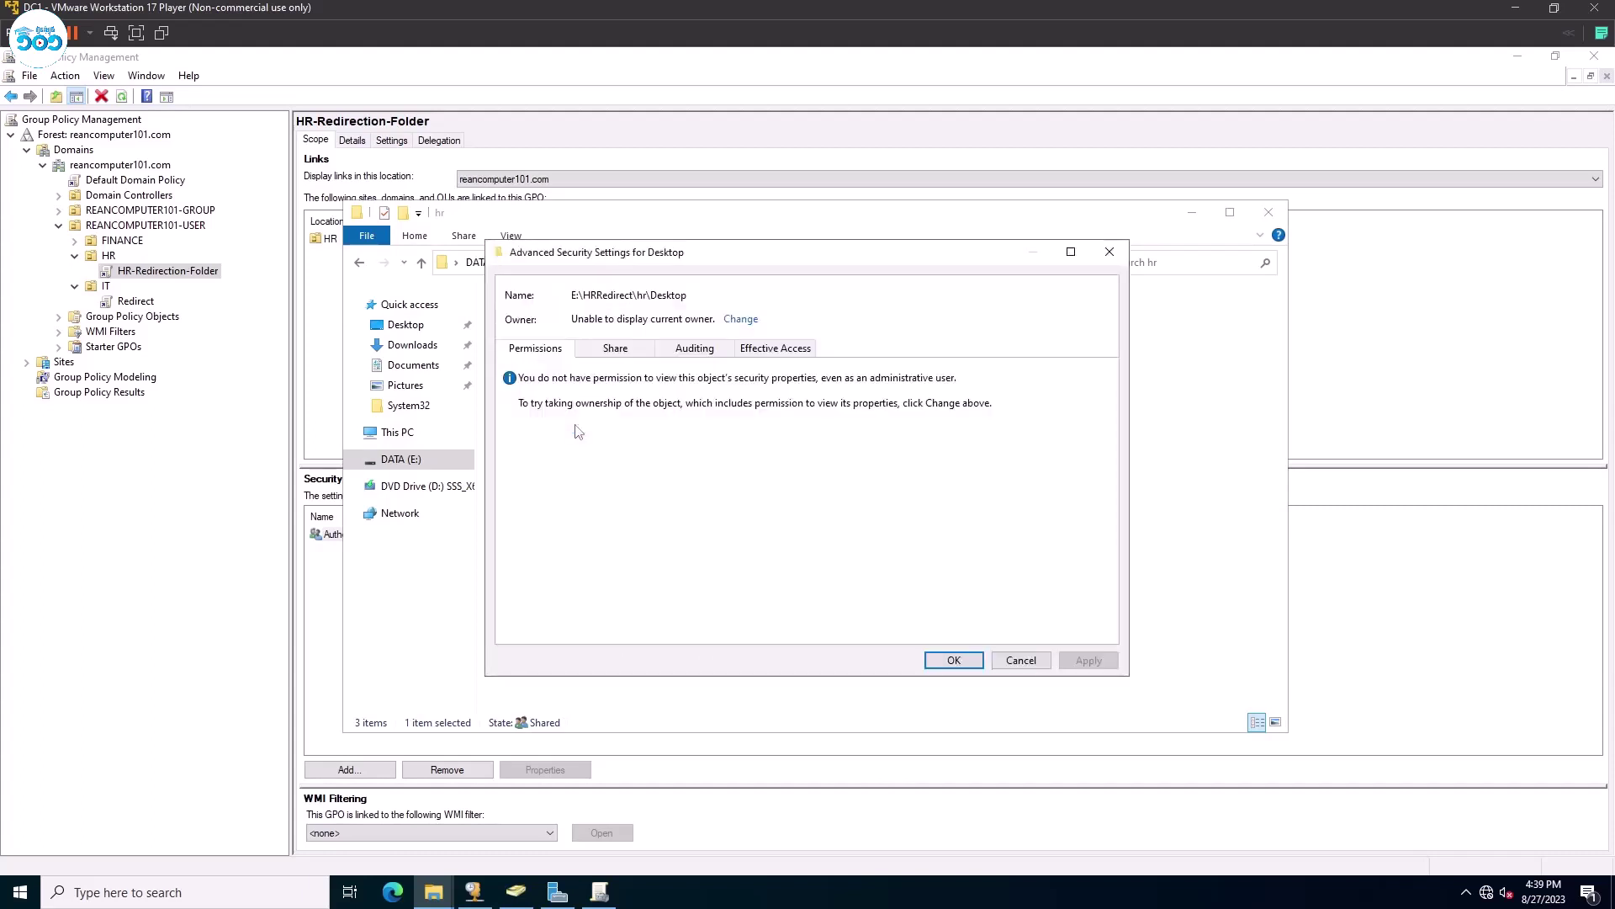
Change the Desktop folder's owner to Administrators, apply it, and close the security dialogs.
click(741, 319)
text(Adm)
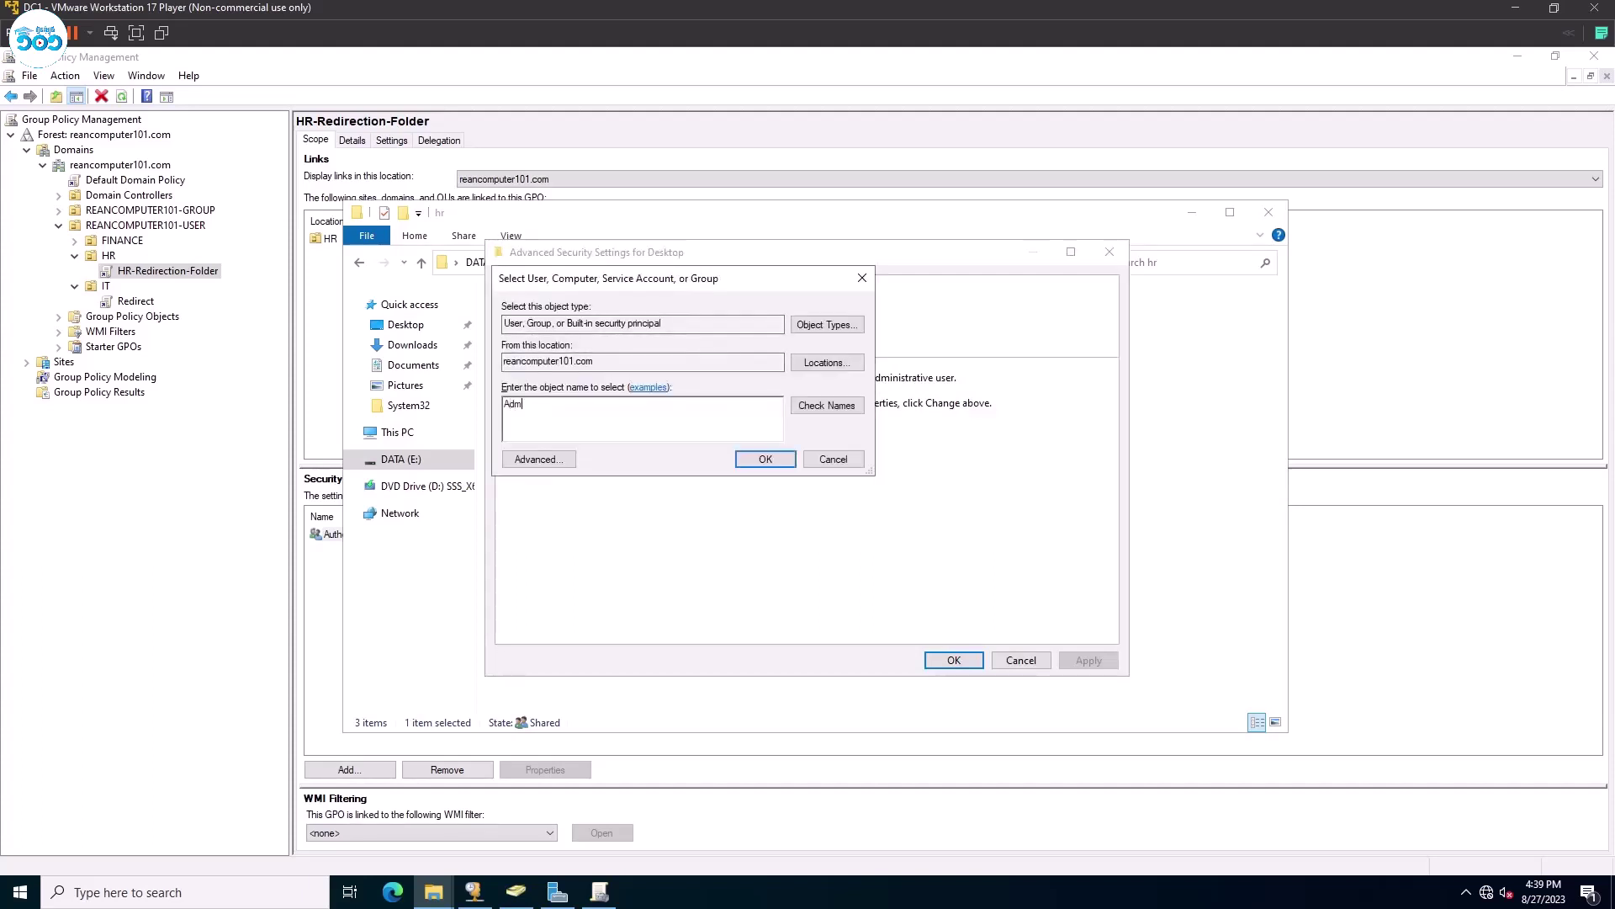
text(ini)
key(Return)
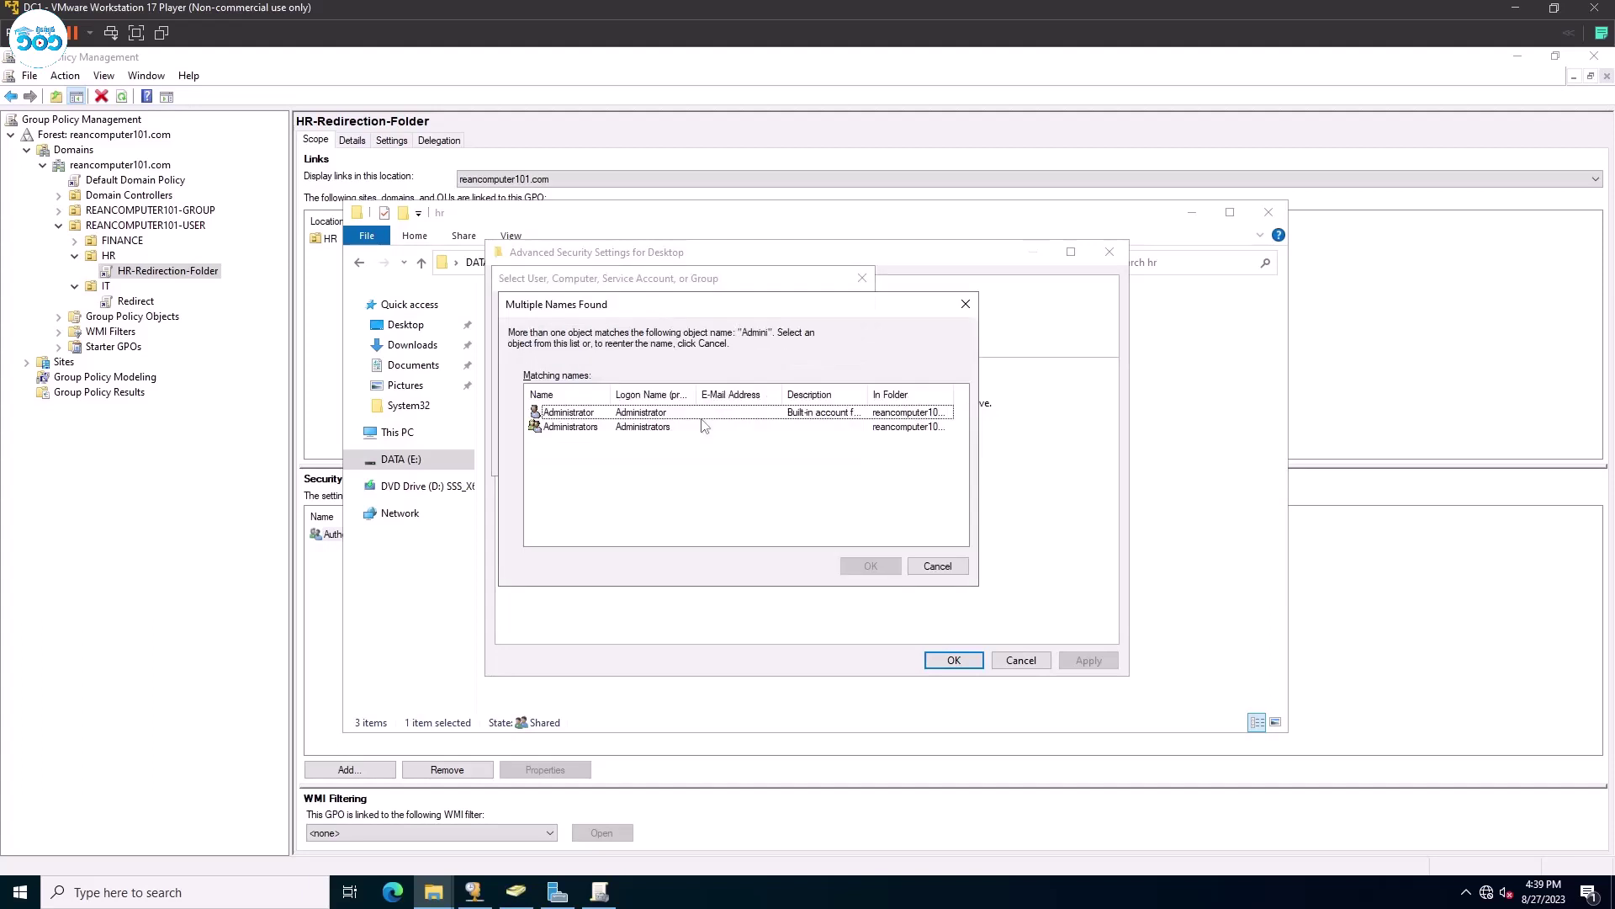
click(668, 427)
click(871, 566)
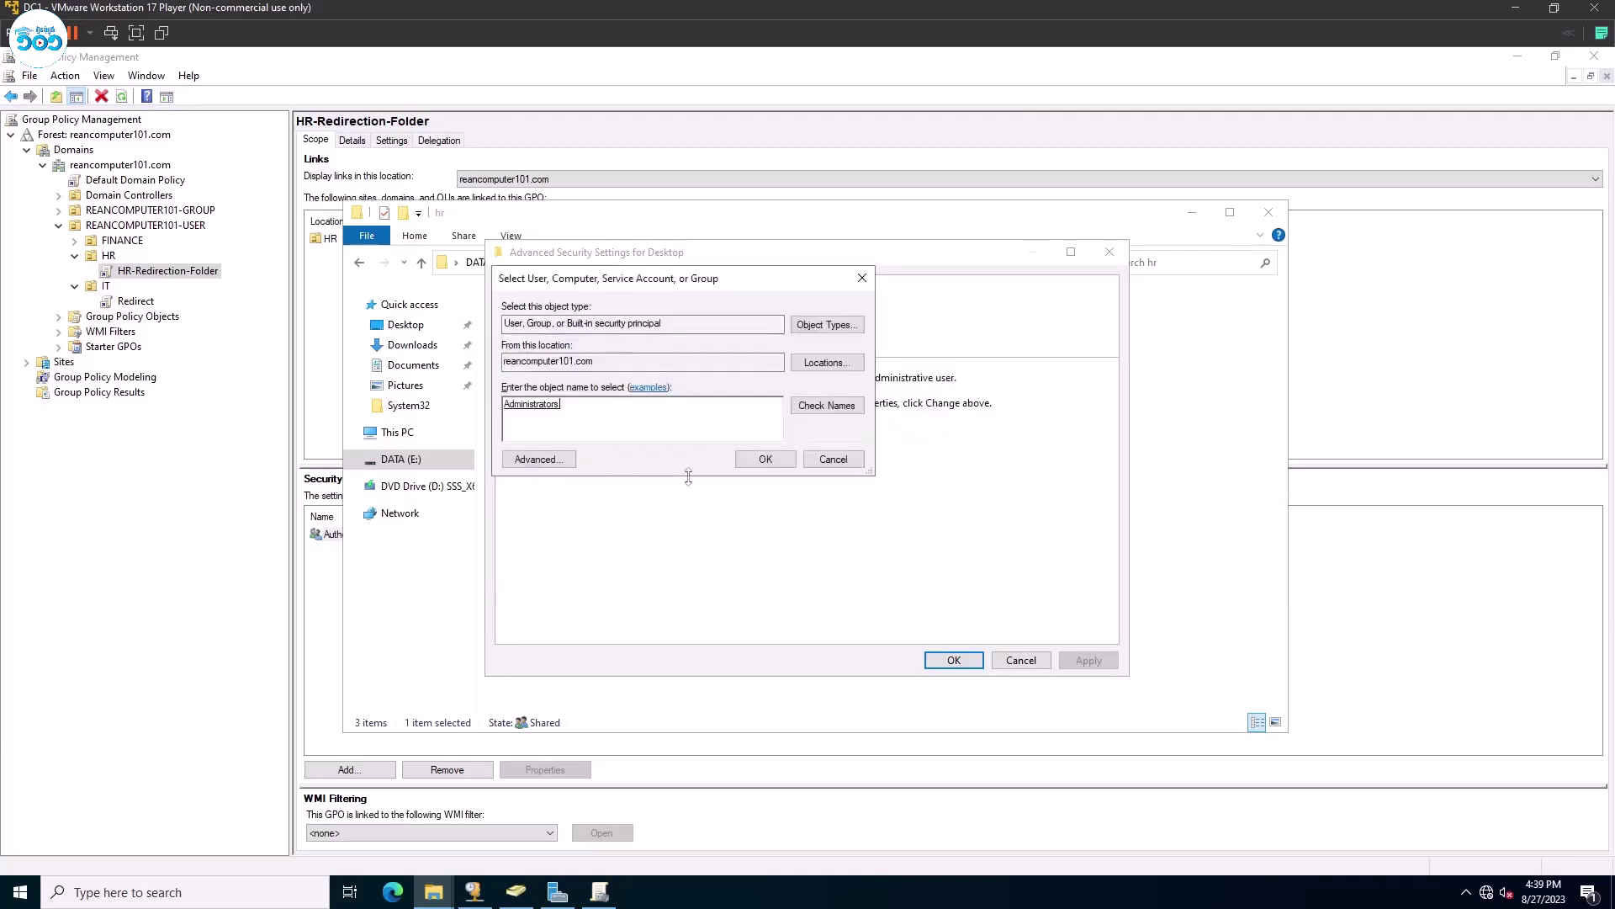
click(774, 461)
click(1088, 662)
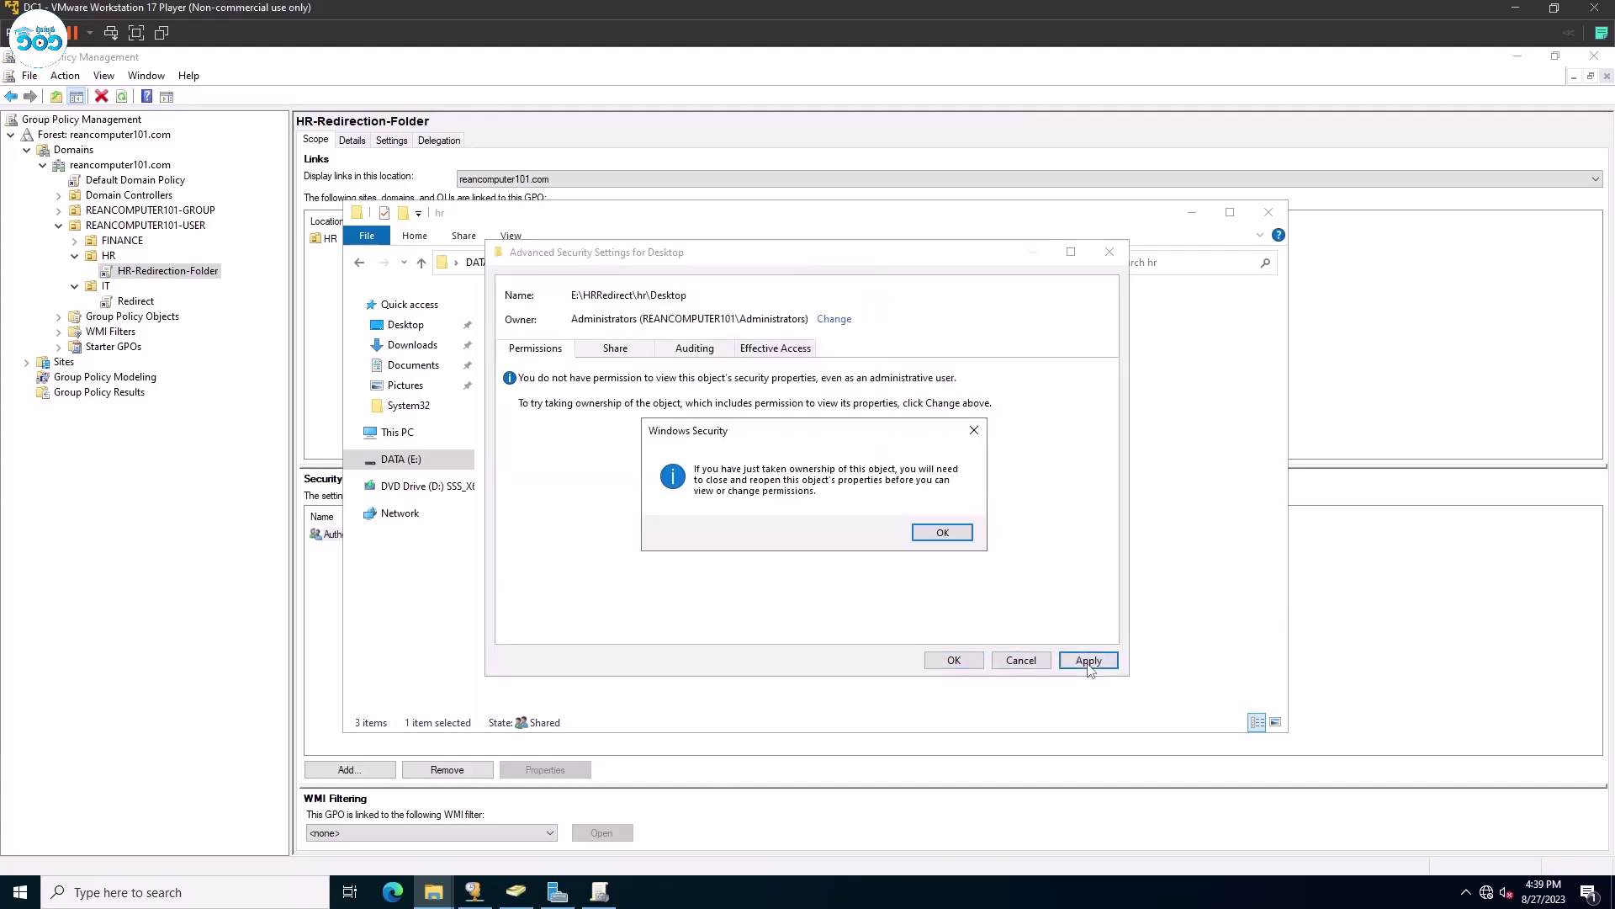
click(938, 532)
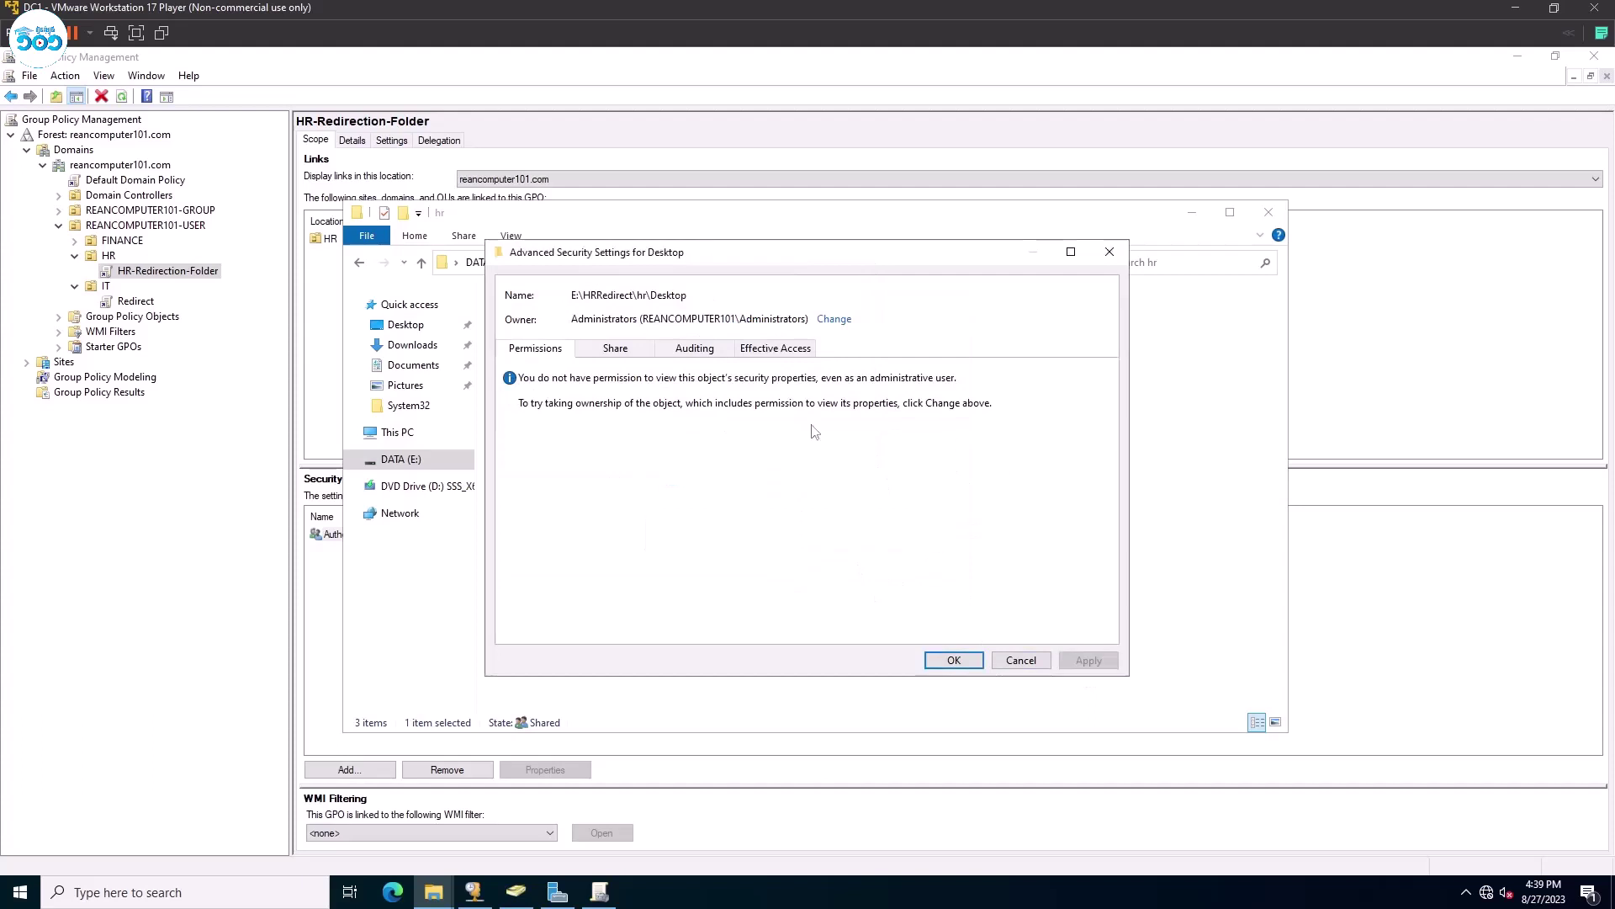
click(954, 660)
click(761, 648)
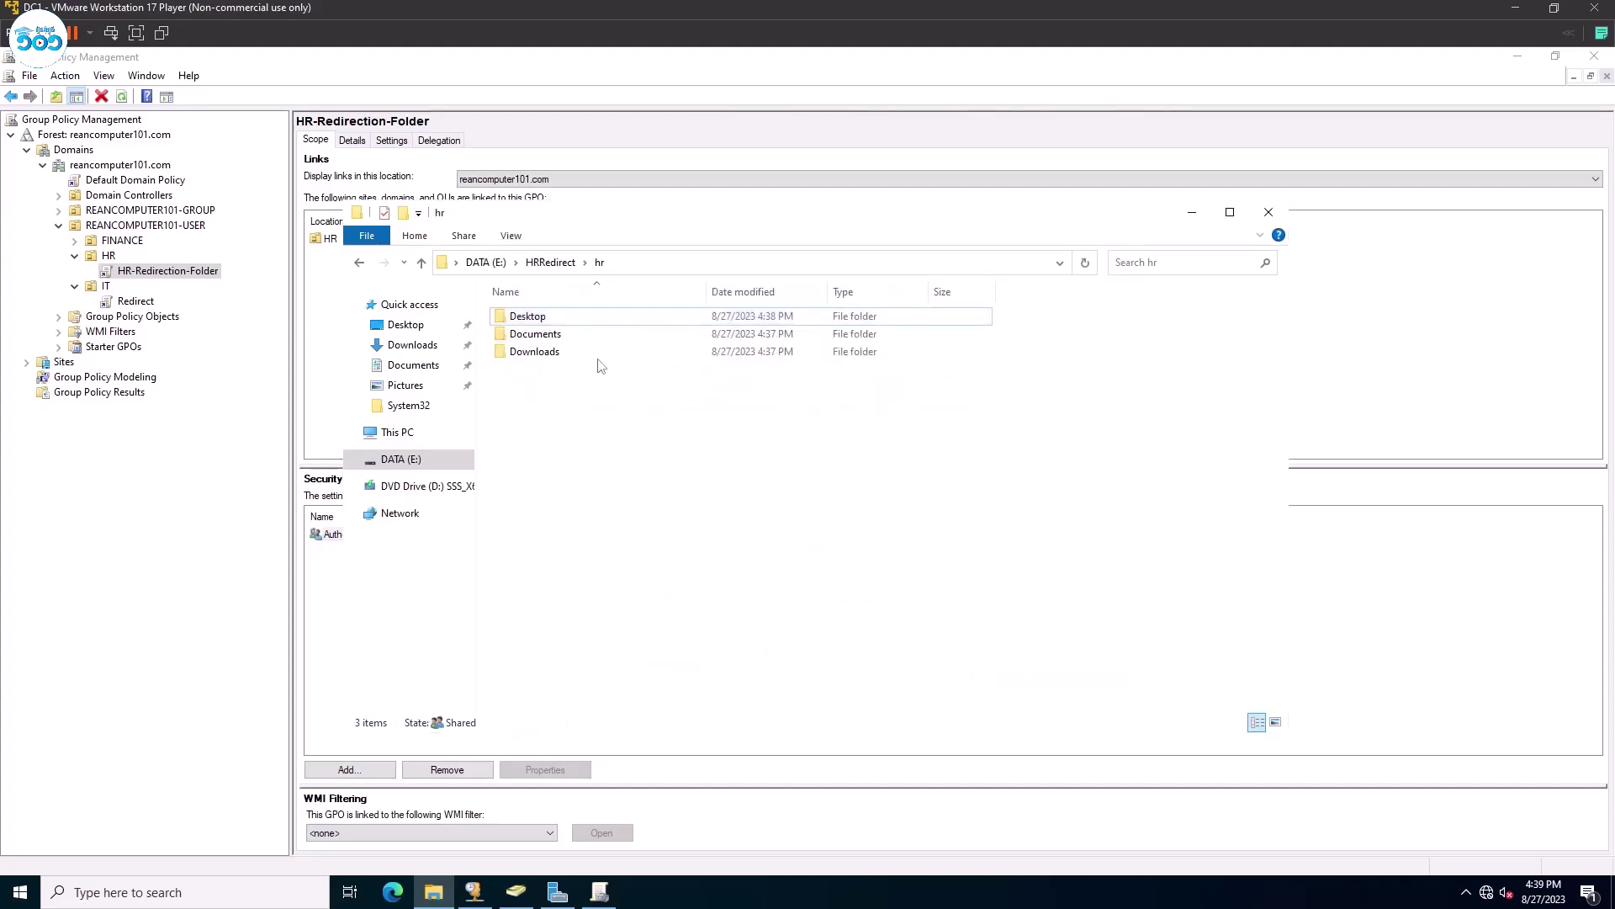
Open the server's hr Desktop folder and create a 'From Server' folder inside it.
double_click(569, 318)
click(844, 499)
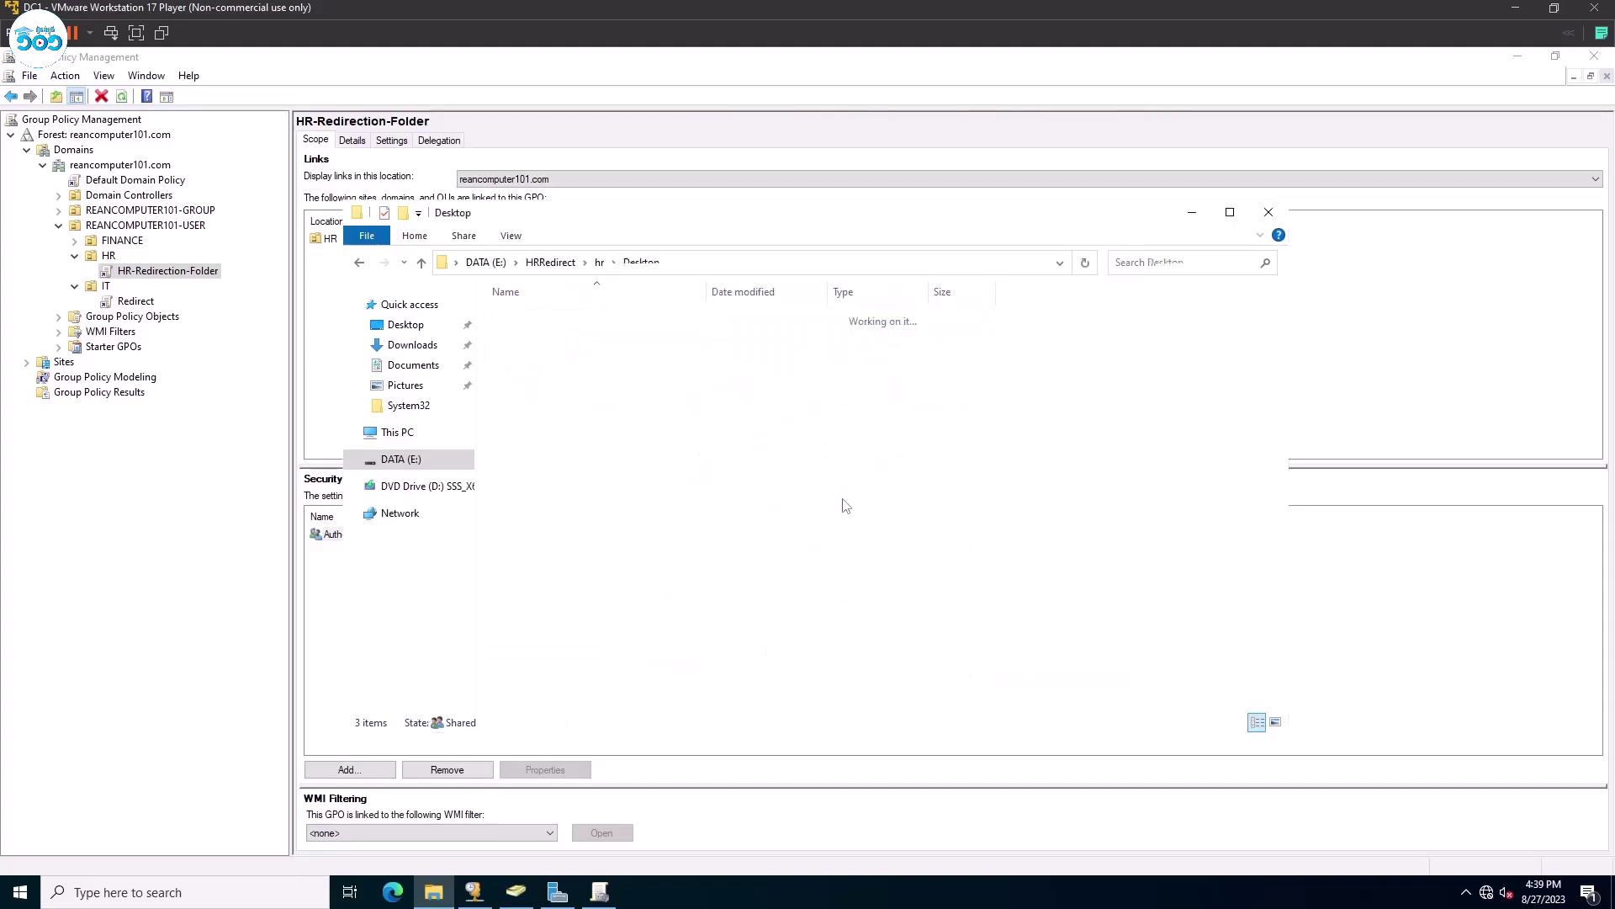
right_click(624, 415)
click(612, 426)
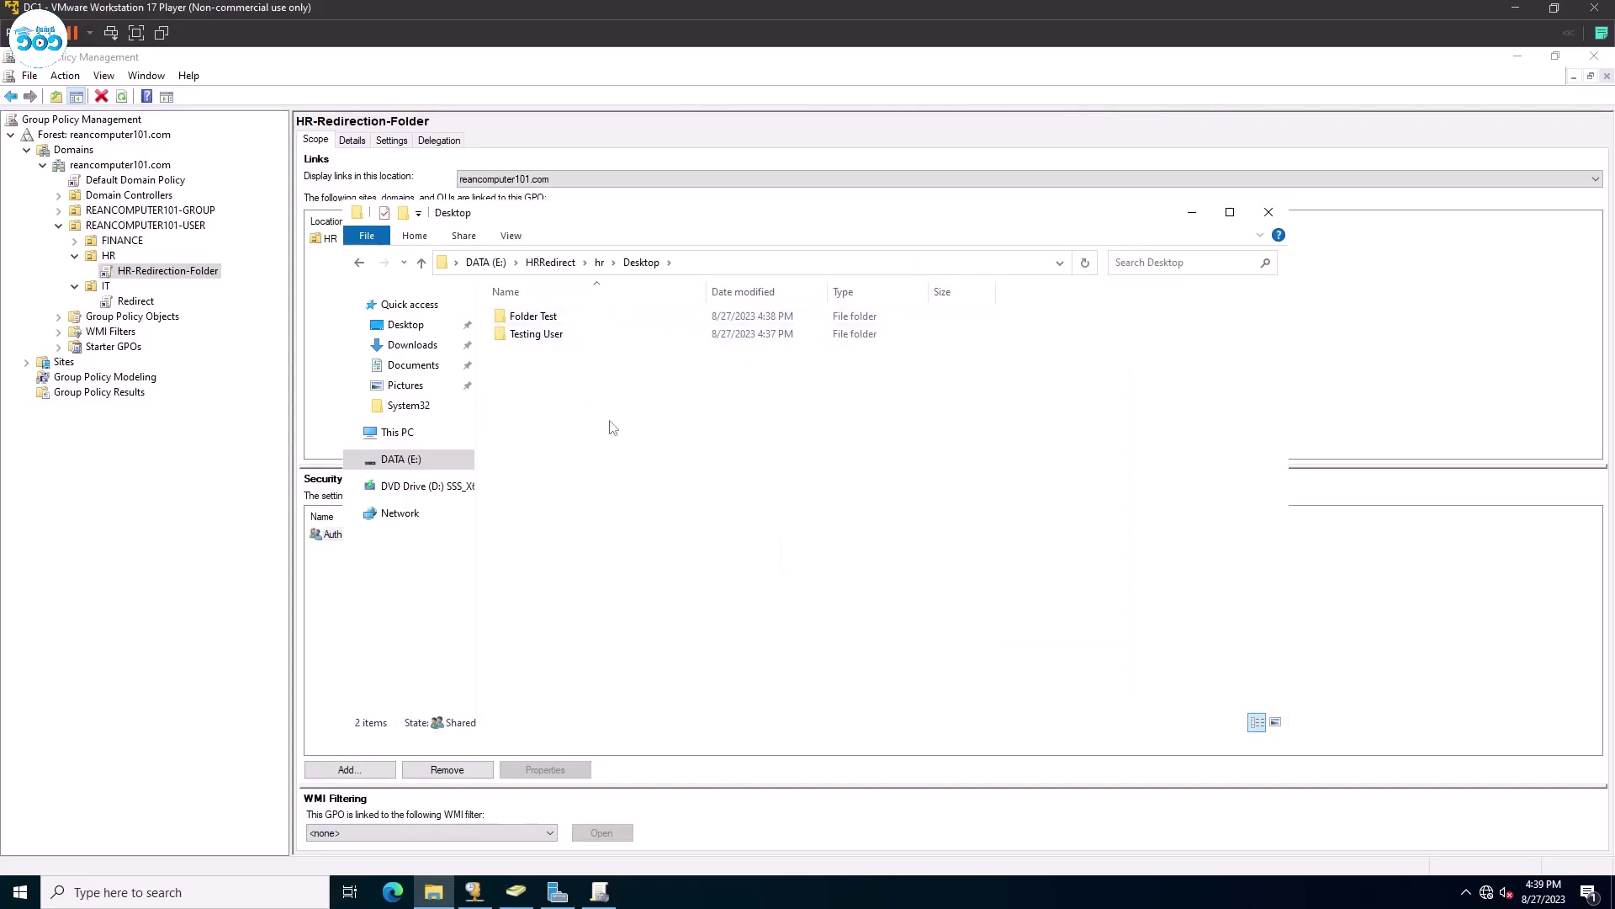
text(From Se)
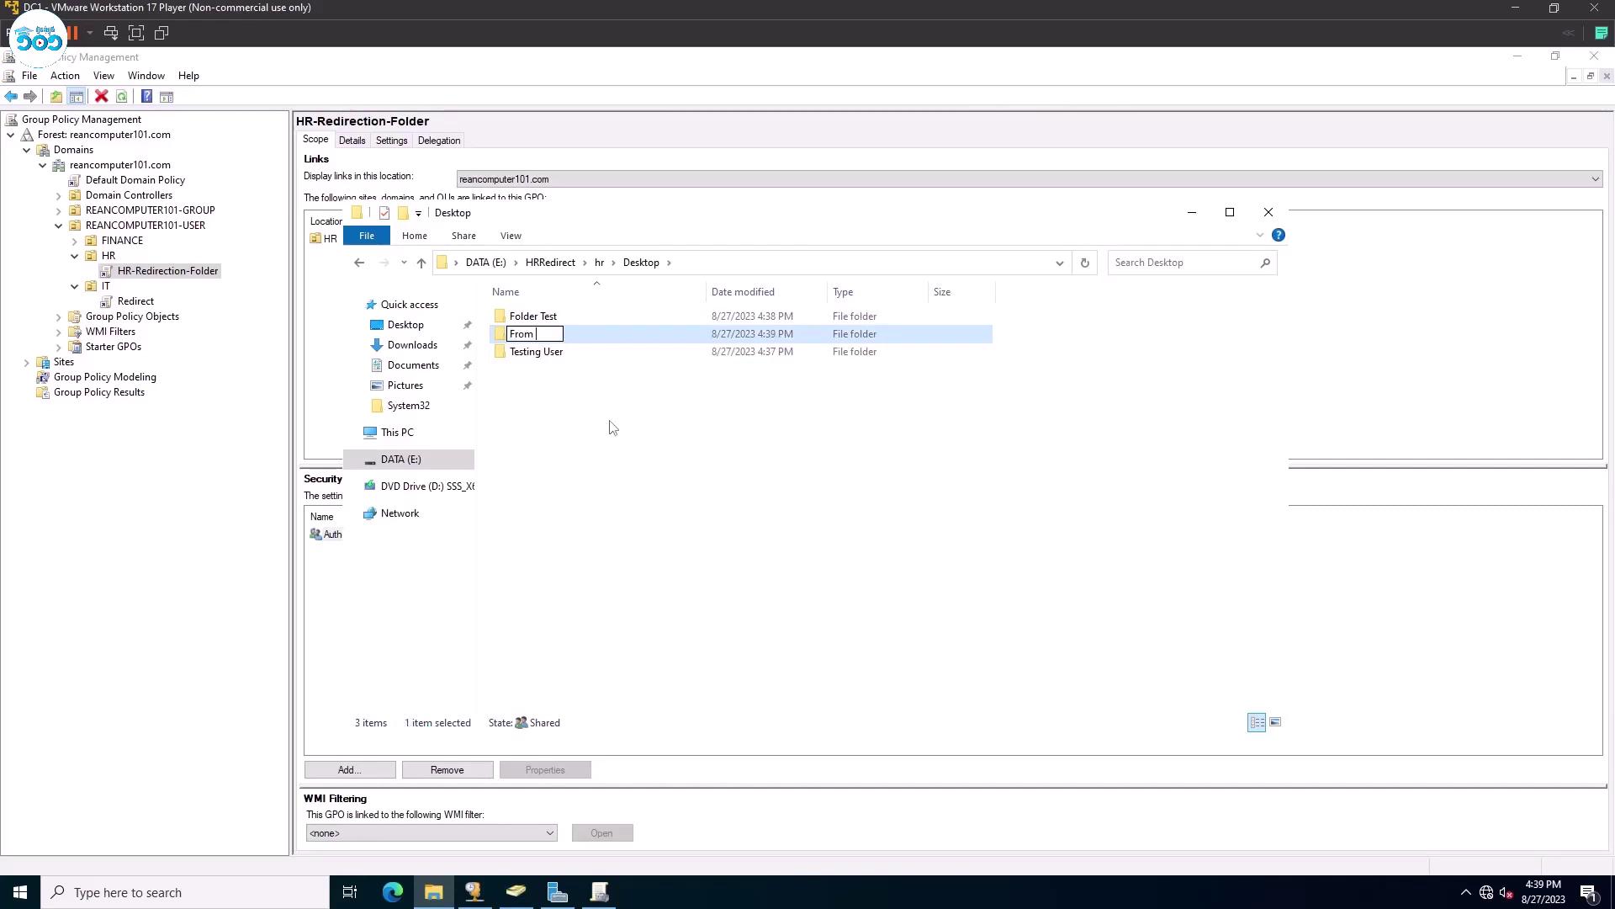
text(rver)
key(Return)
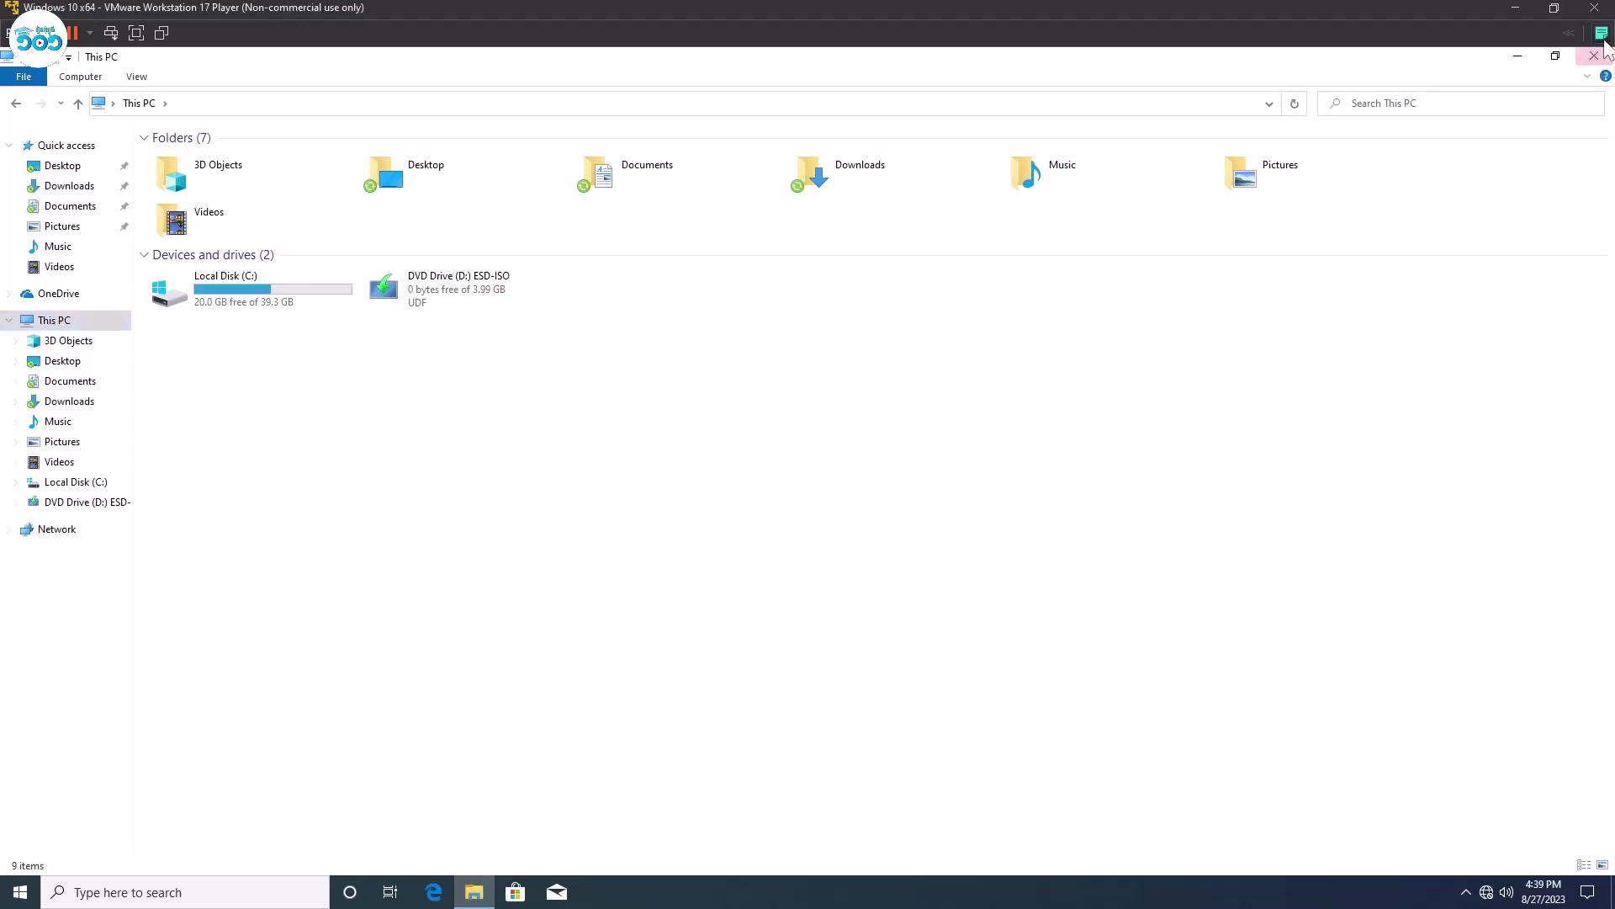
Close This PC on the Windows 10 VM and refresh the desktop to show From Server.
click(1602, 34)
click(1602, 33)
click(1593, 55)
right_click(308, 345)
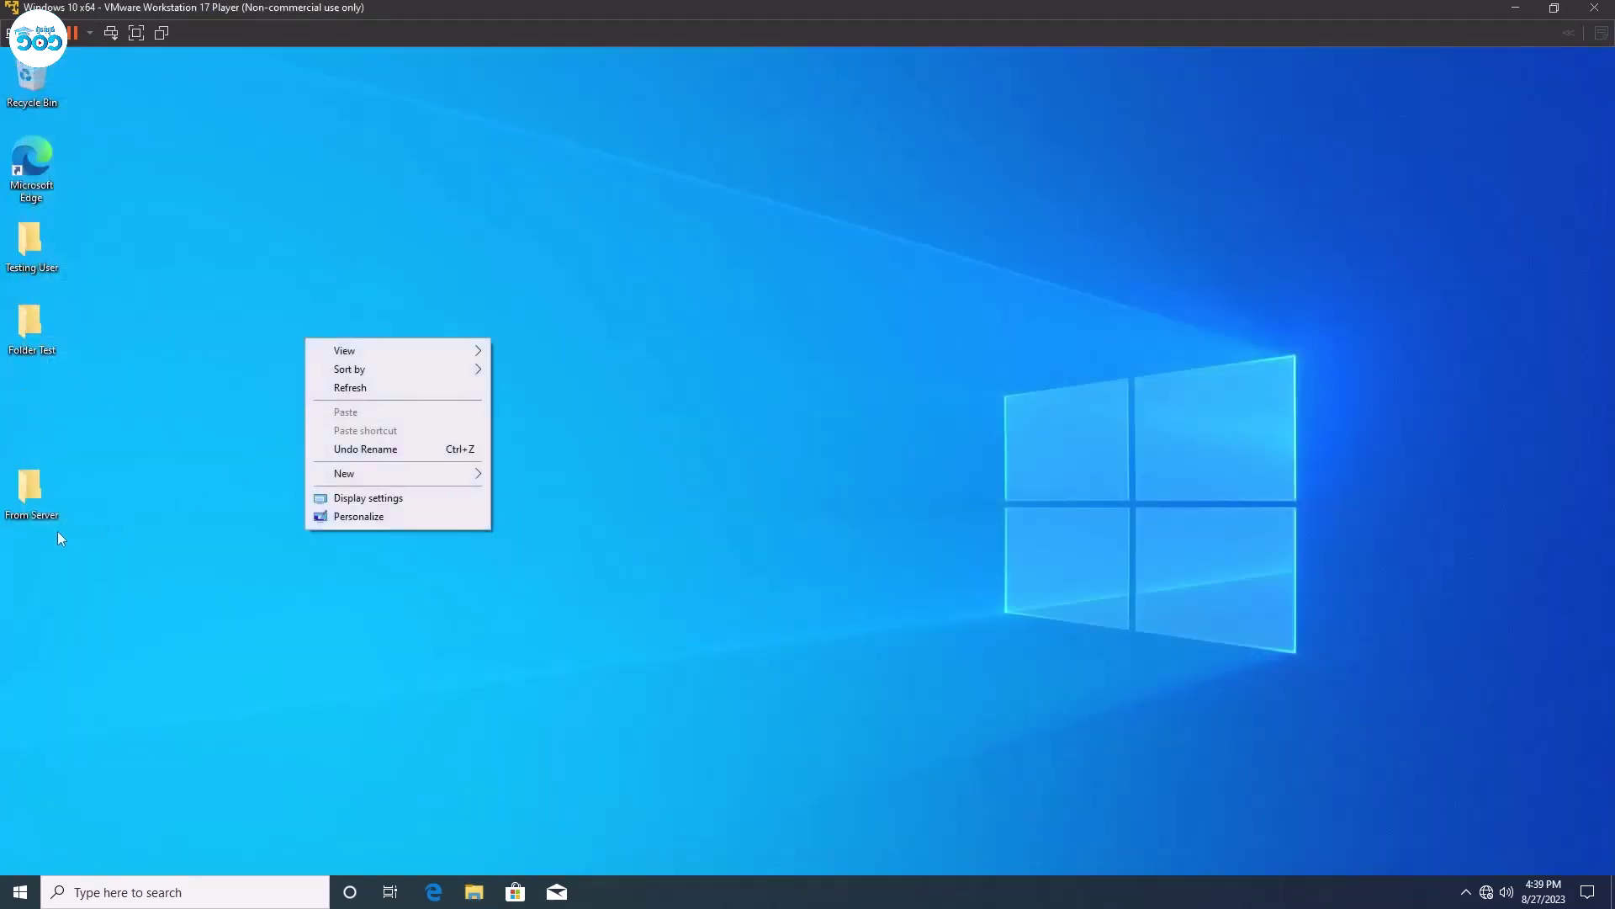
click(58, 532)
right_click(329, 312)
click(370, 362)
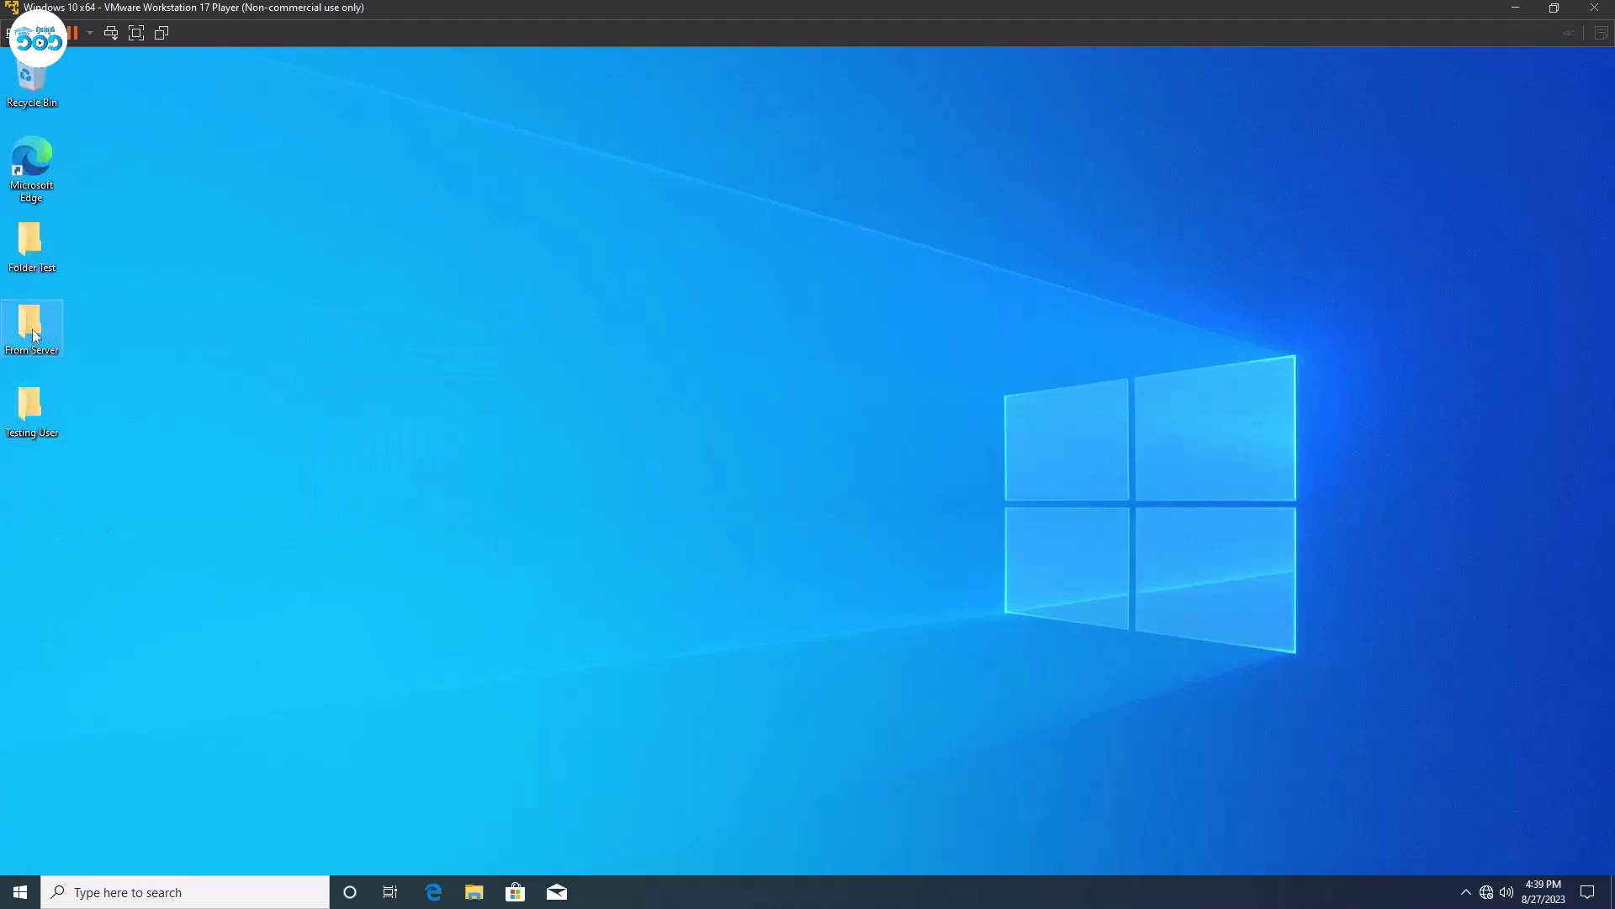
right_click(392, 317)
click(431, 368)
Create a 'Reancomputer101' folder on the client desktop and confirm it appears in the server's Desktop.
right_click(430, 357)
click(468, 414)
text(F)
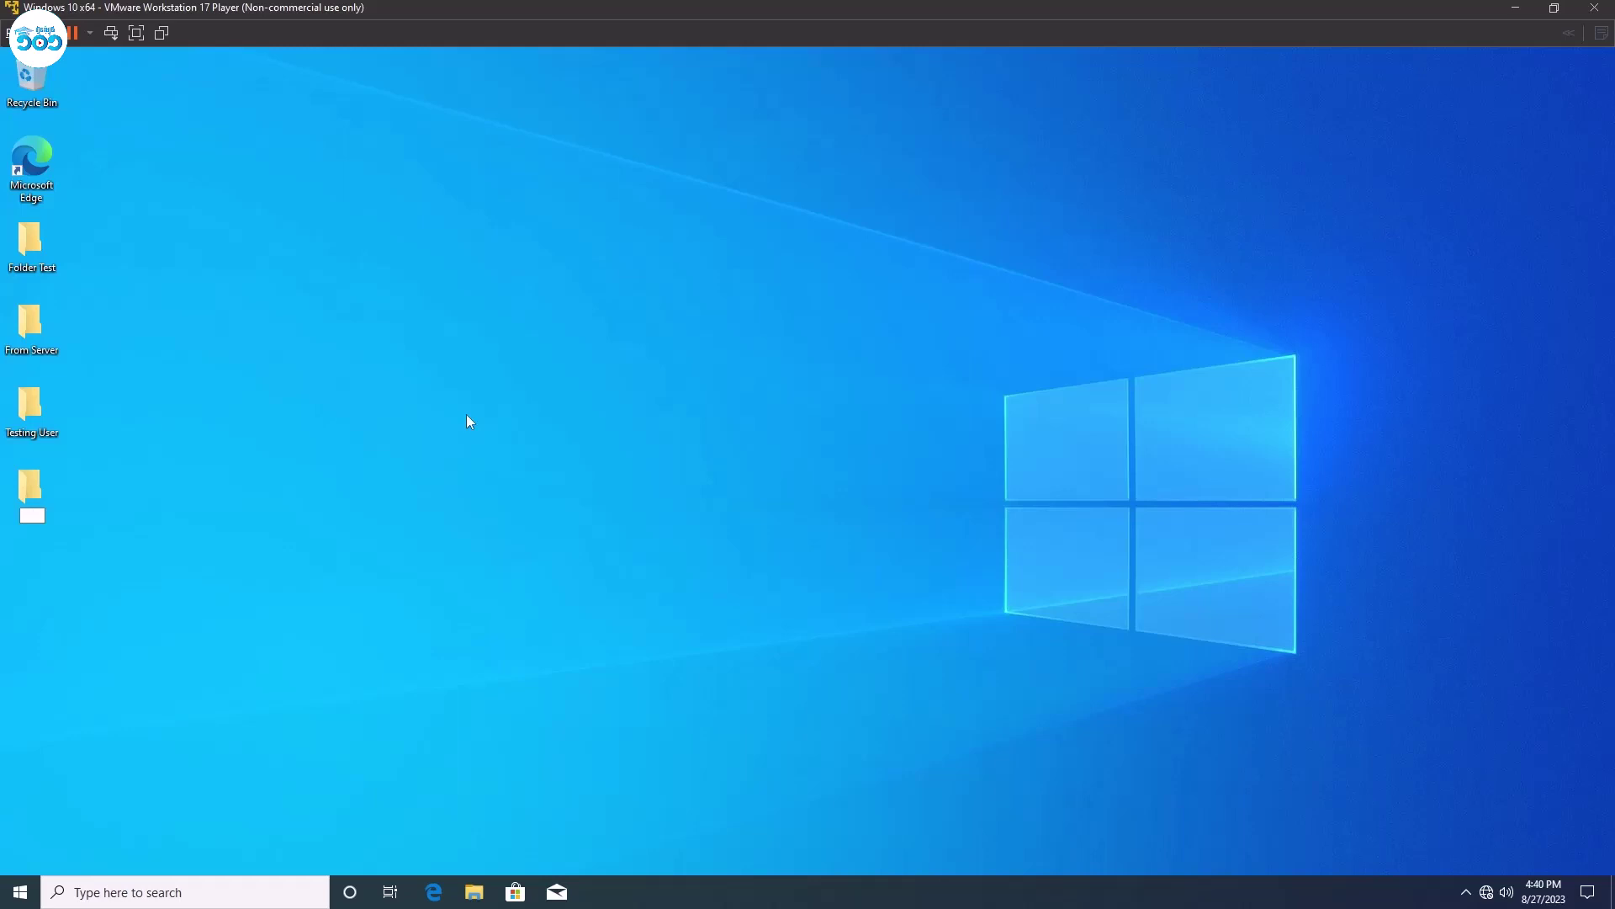
text(eancomputer)
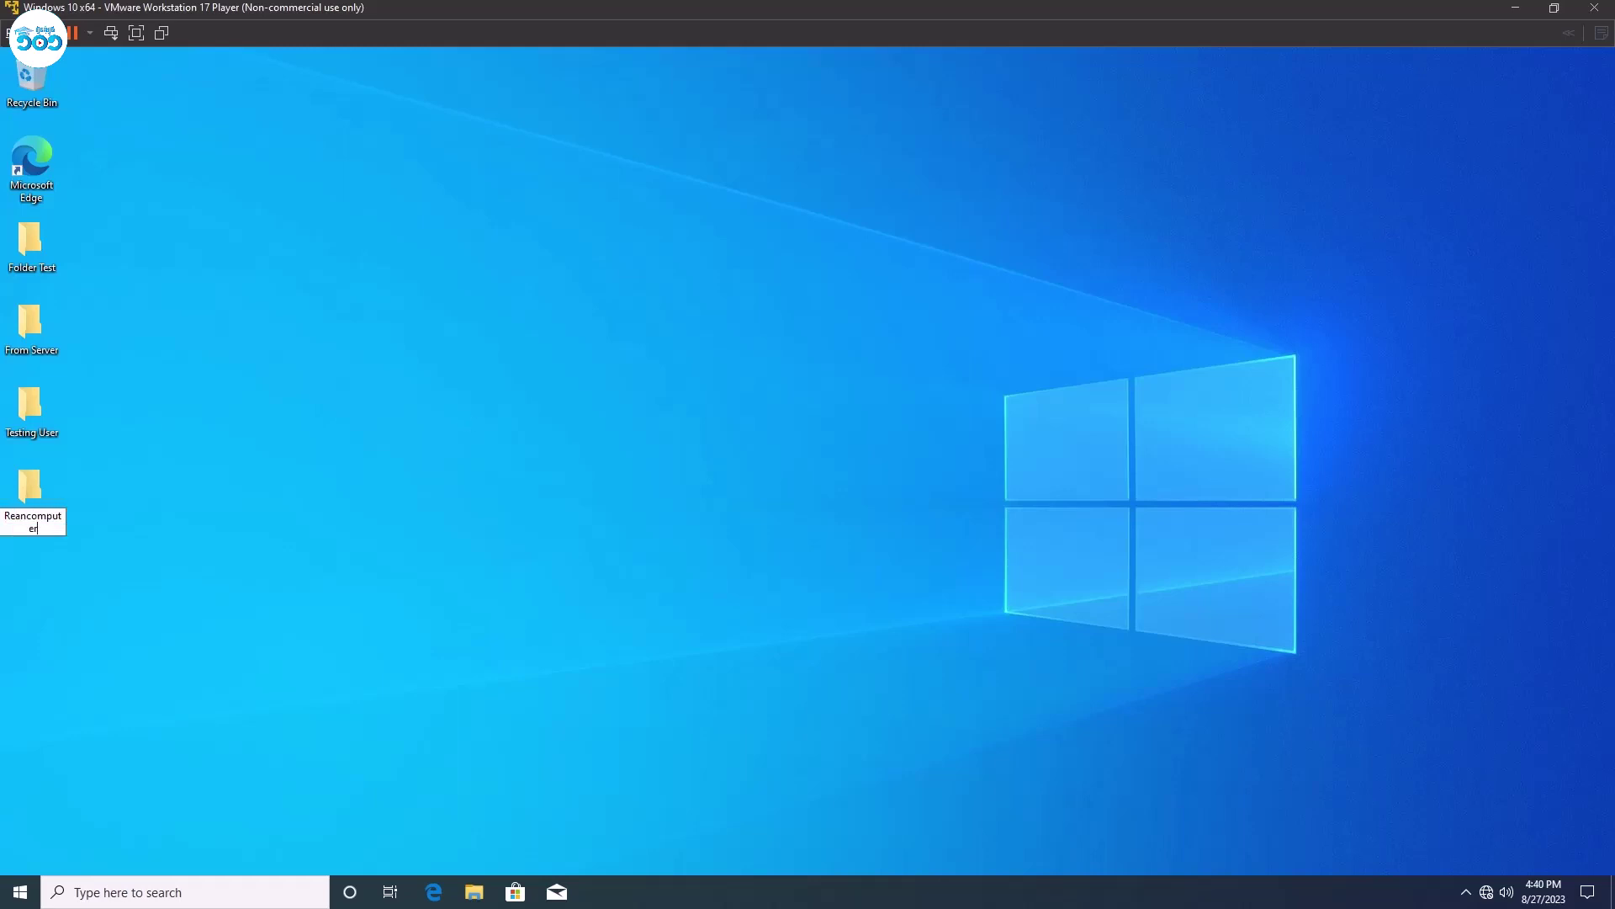
text(101)
key(Return)
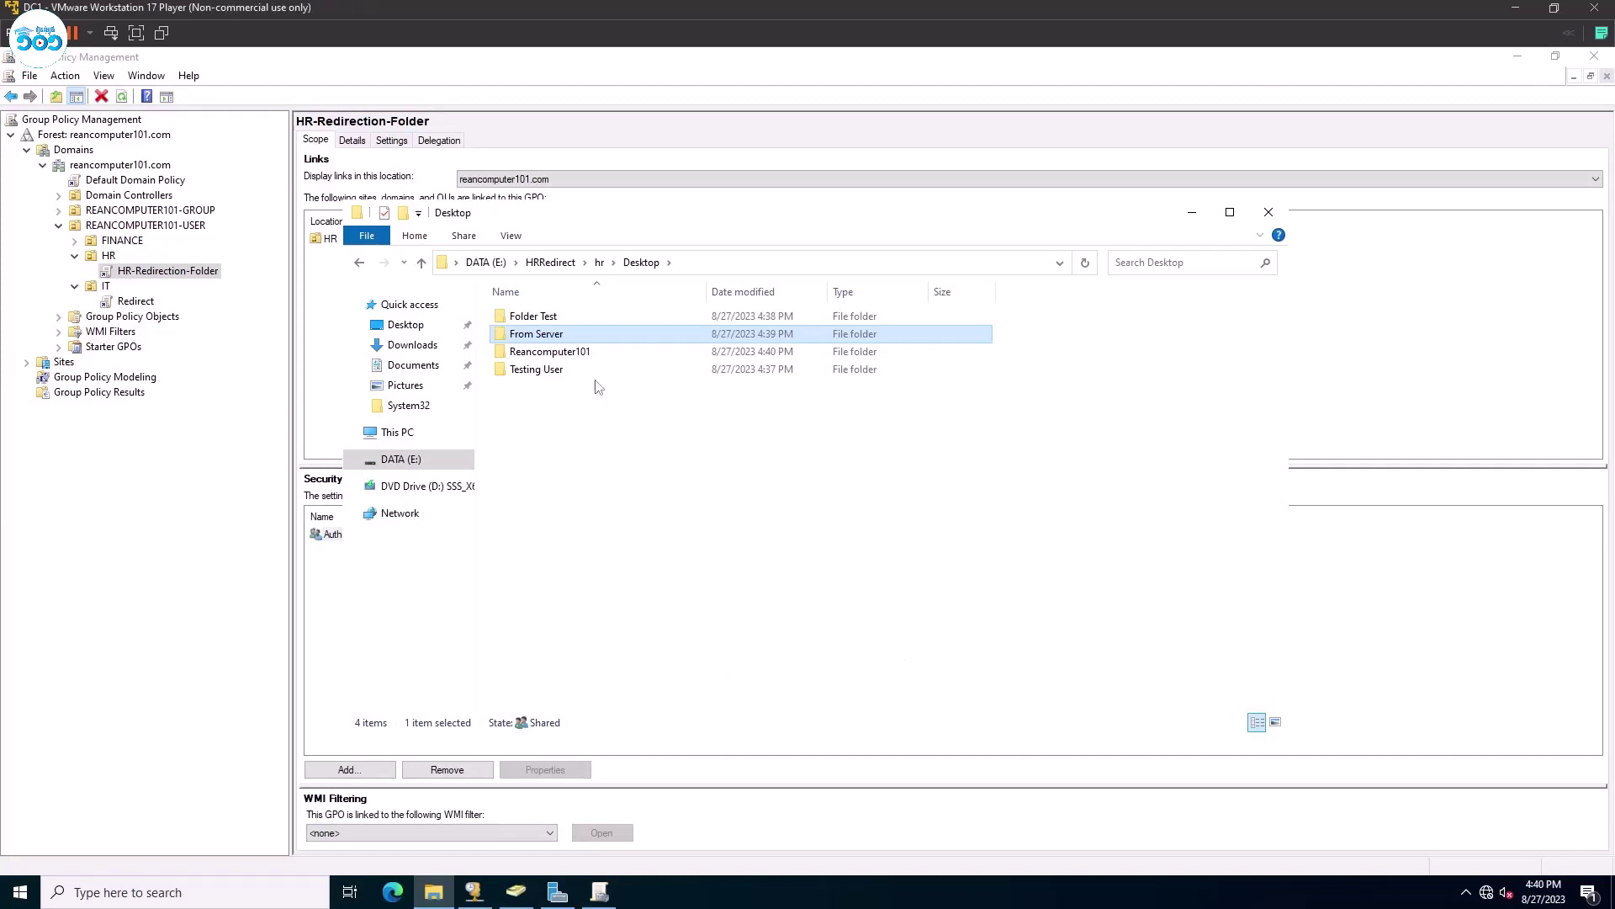
click(593, 357)
drag(673, 481, 562, 305)
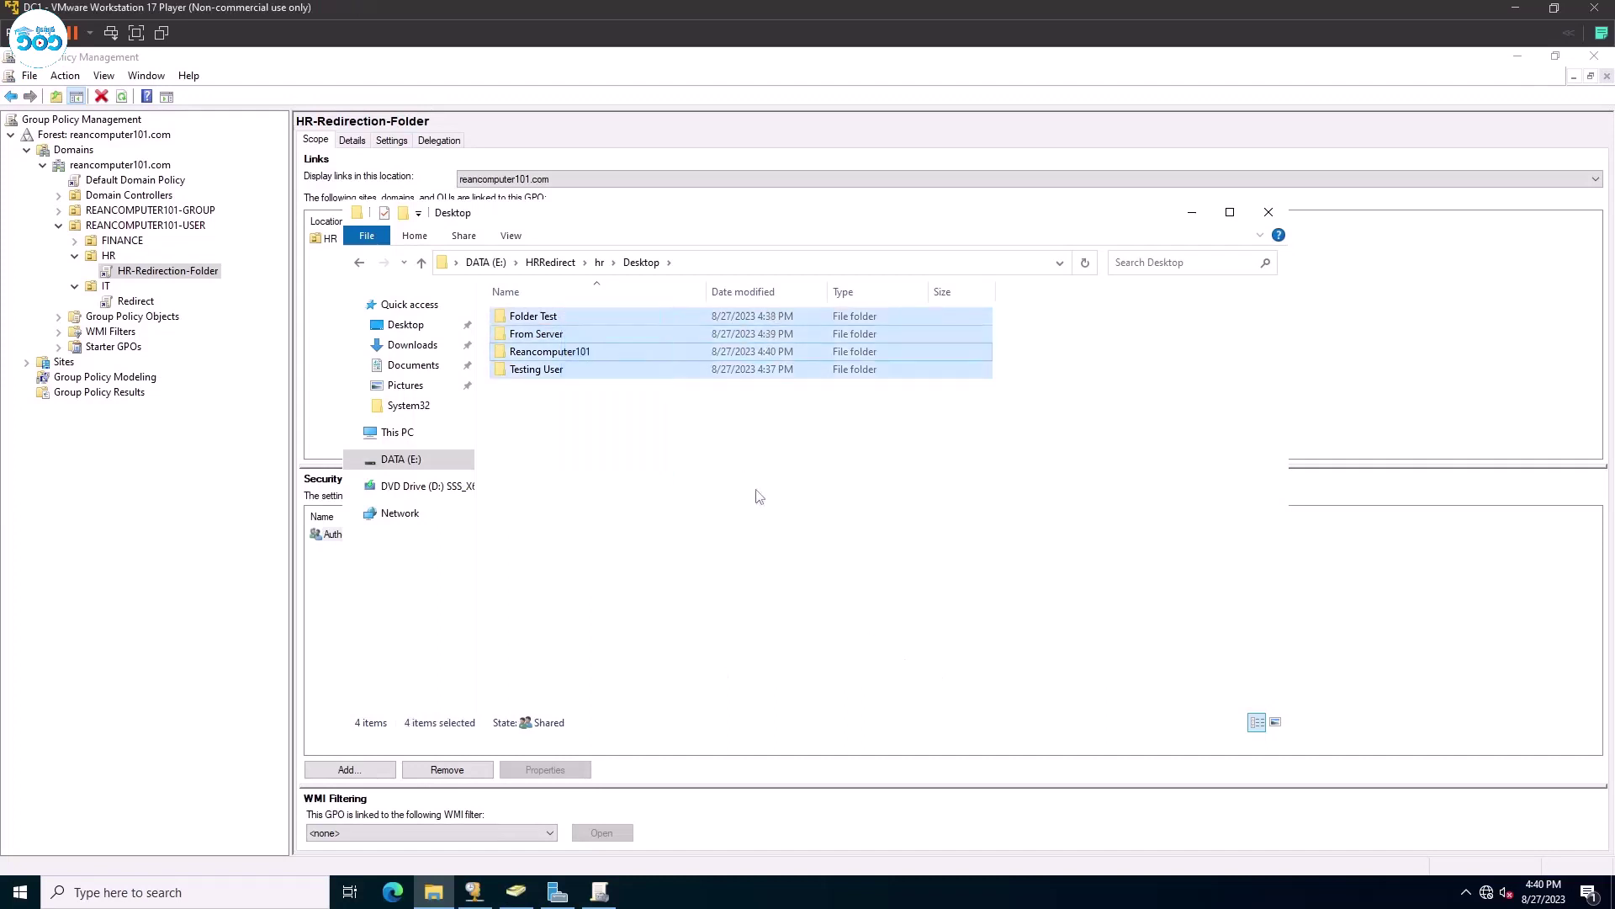
click(758, 497)
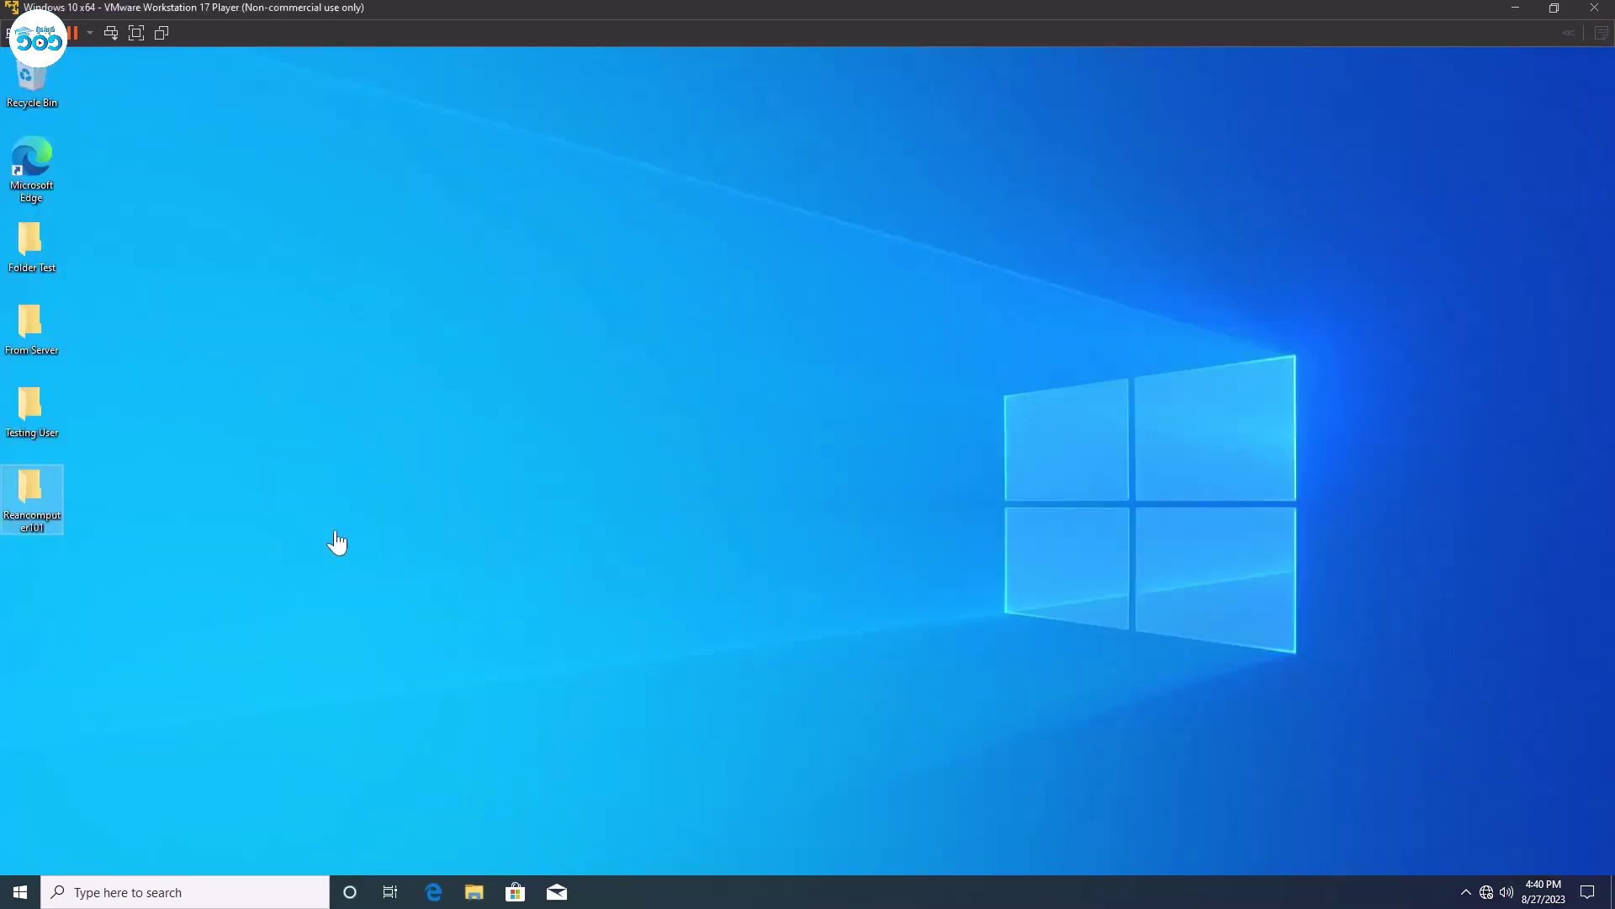
Open the client's Downloads folder in File Explorer to see it is empty.
click(474, 895)
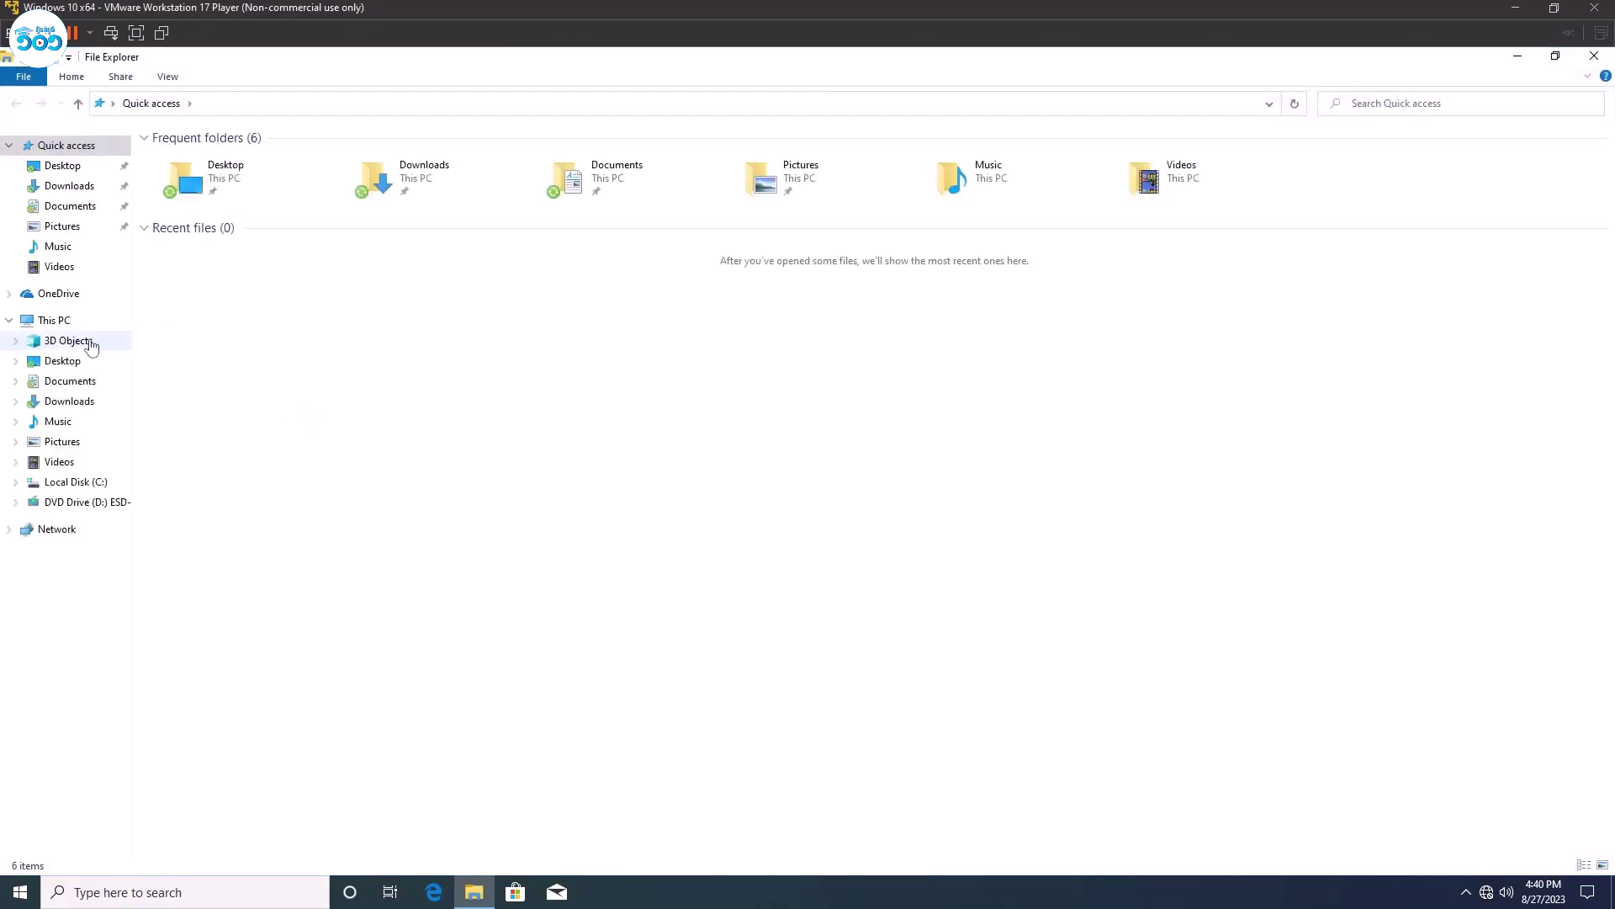
click(74, 401)
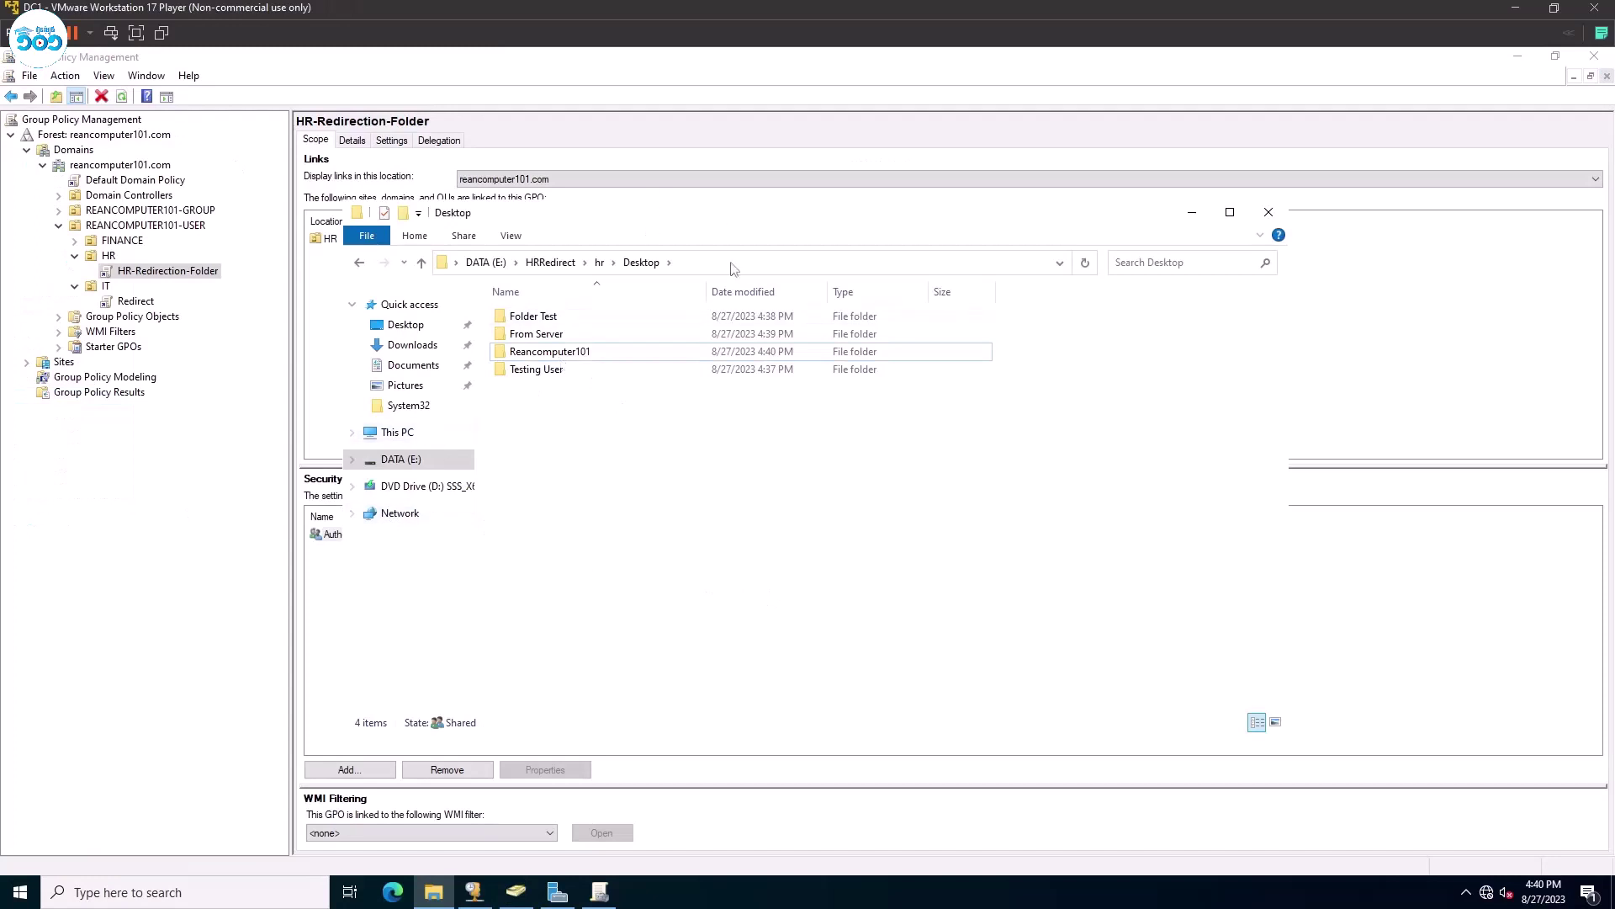
Return to the hr folder and attempt to open Downloads, dismissing the access-denied message.
click(600, 261)
double_click(565, 351)
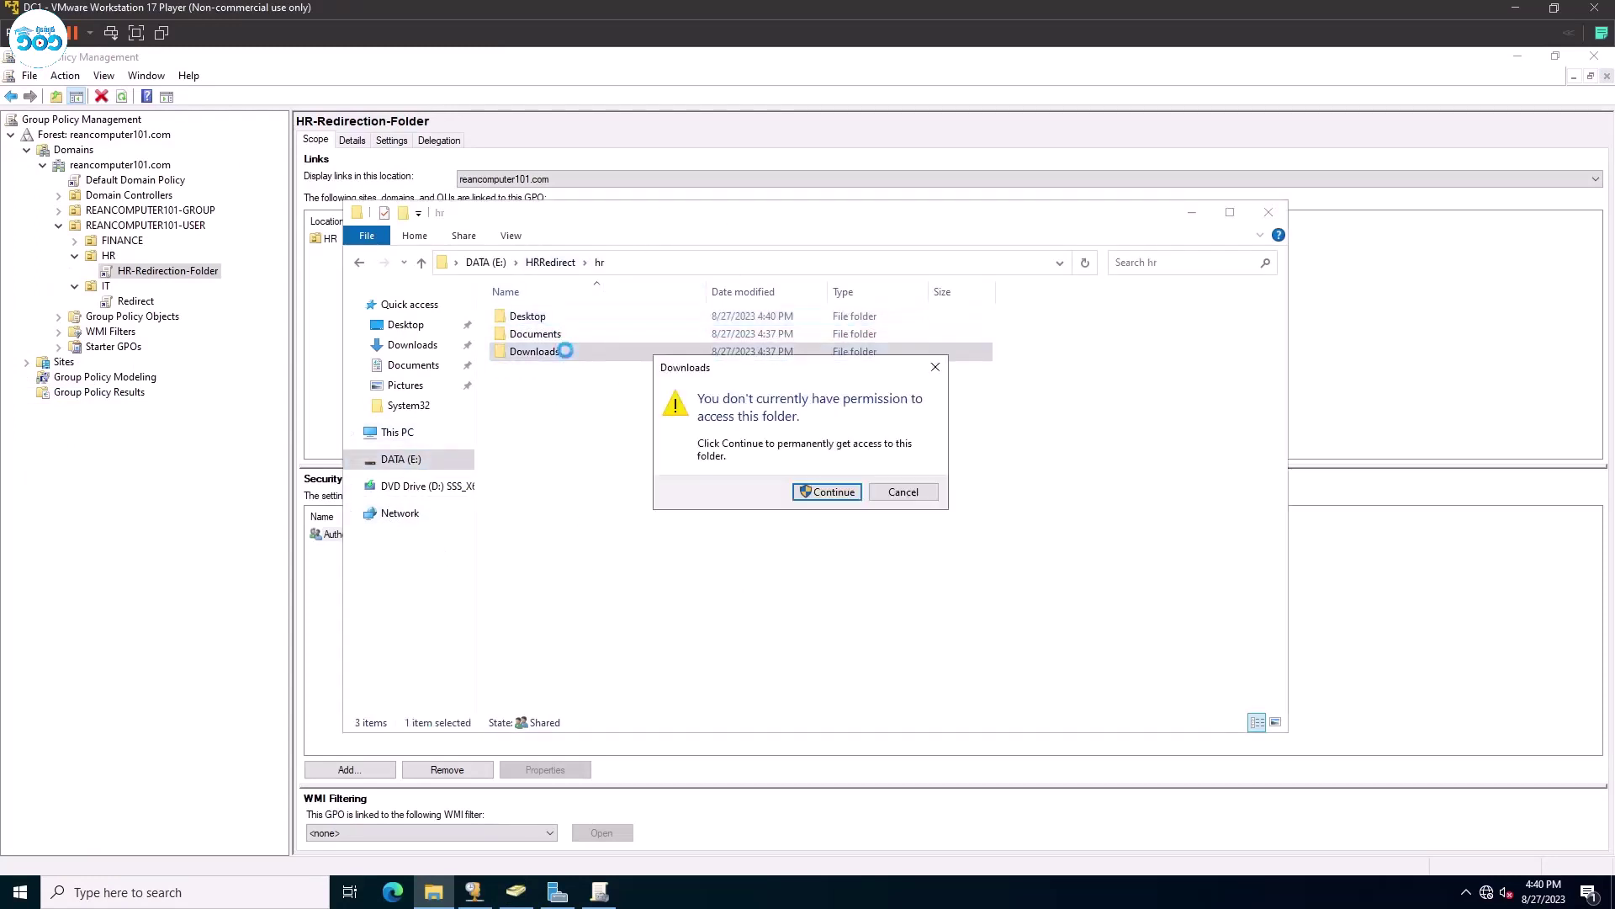
click(826, 494)
click(903, 498)
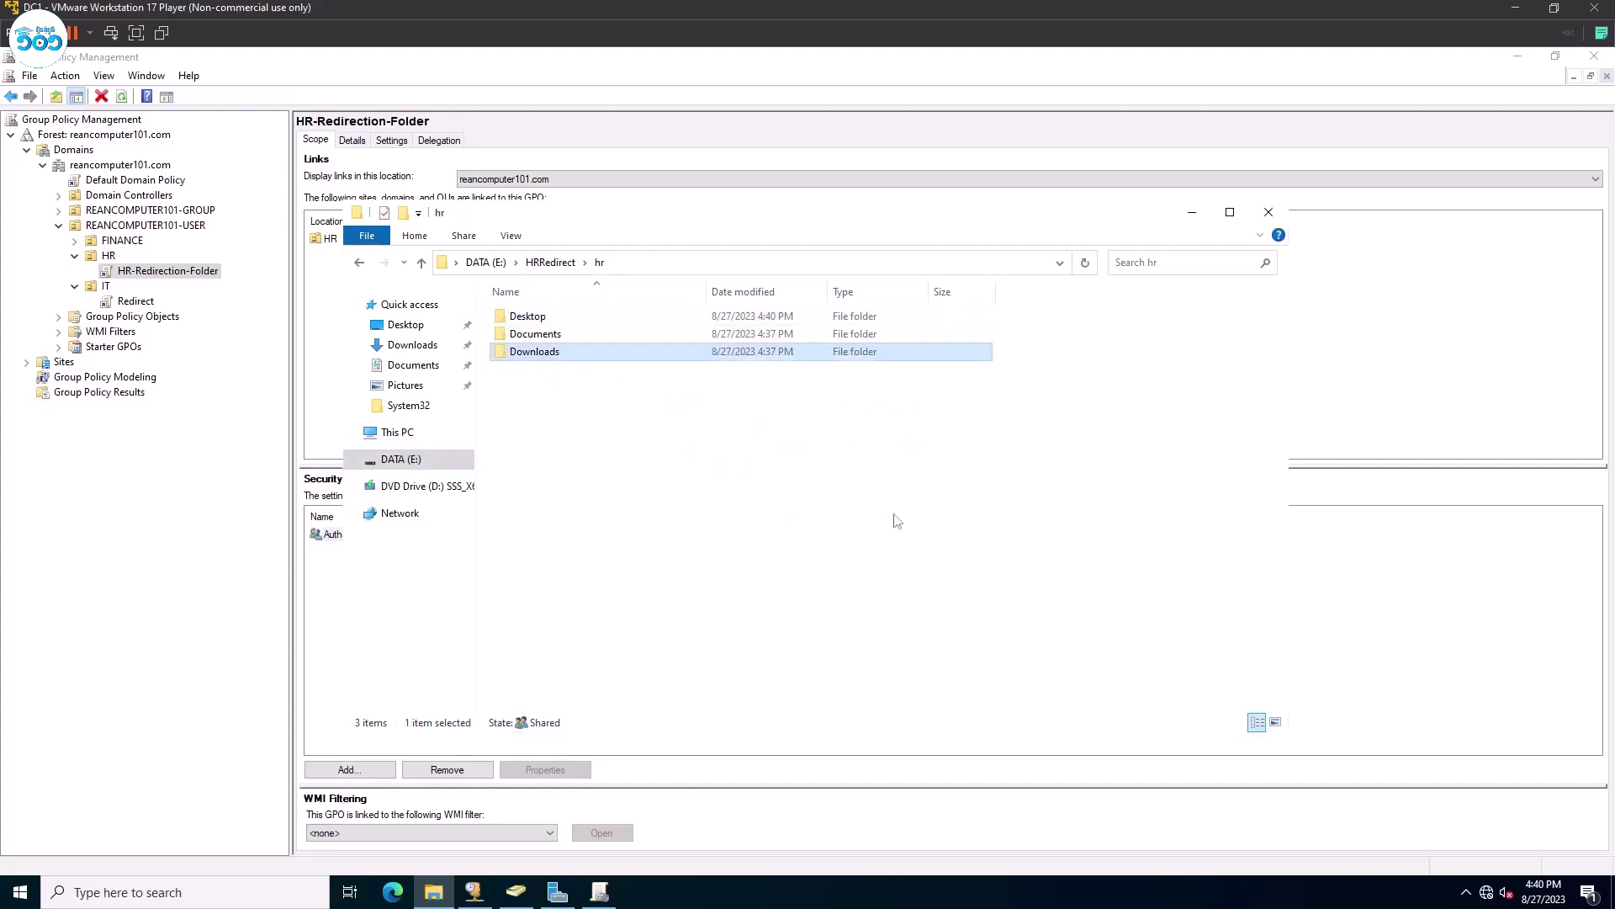
drag(837, 228, 837, 208)
Open the Downloads folder's advanced security settings with administrative rights.
right_click(658, 331)
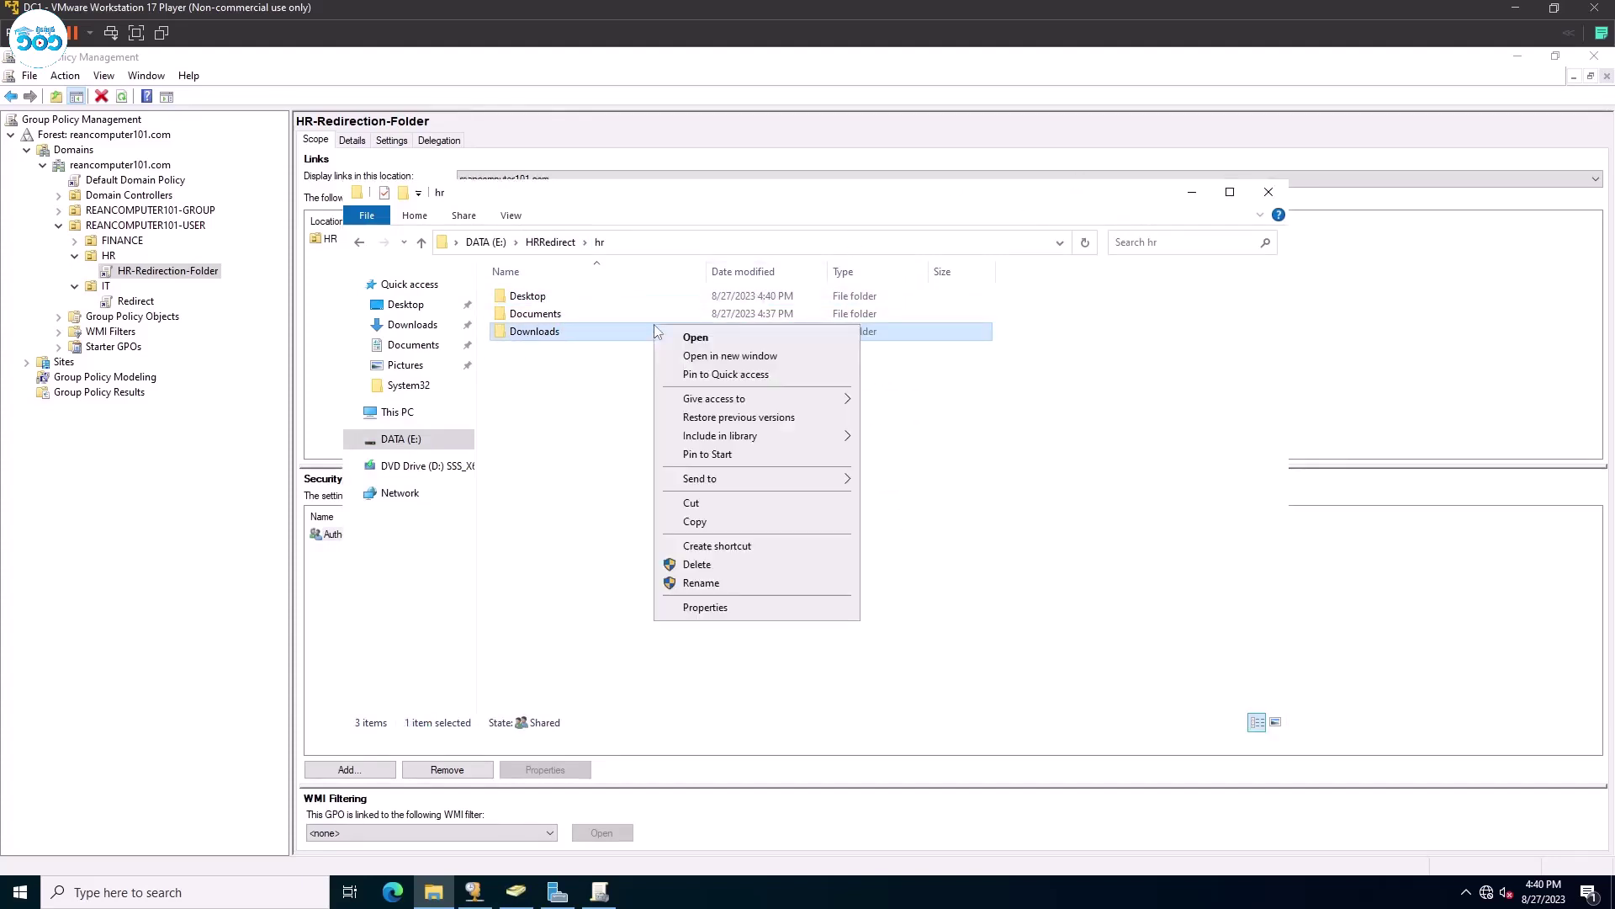
click(705, 606)
click(769, 365)
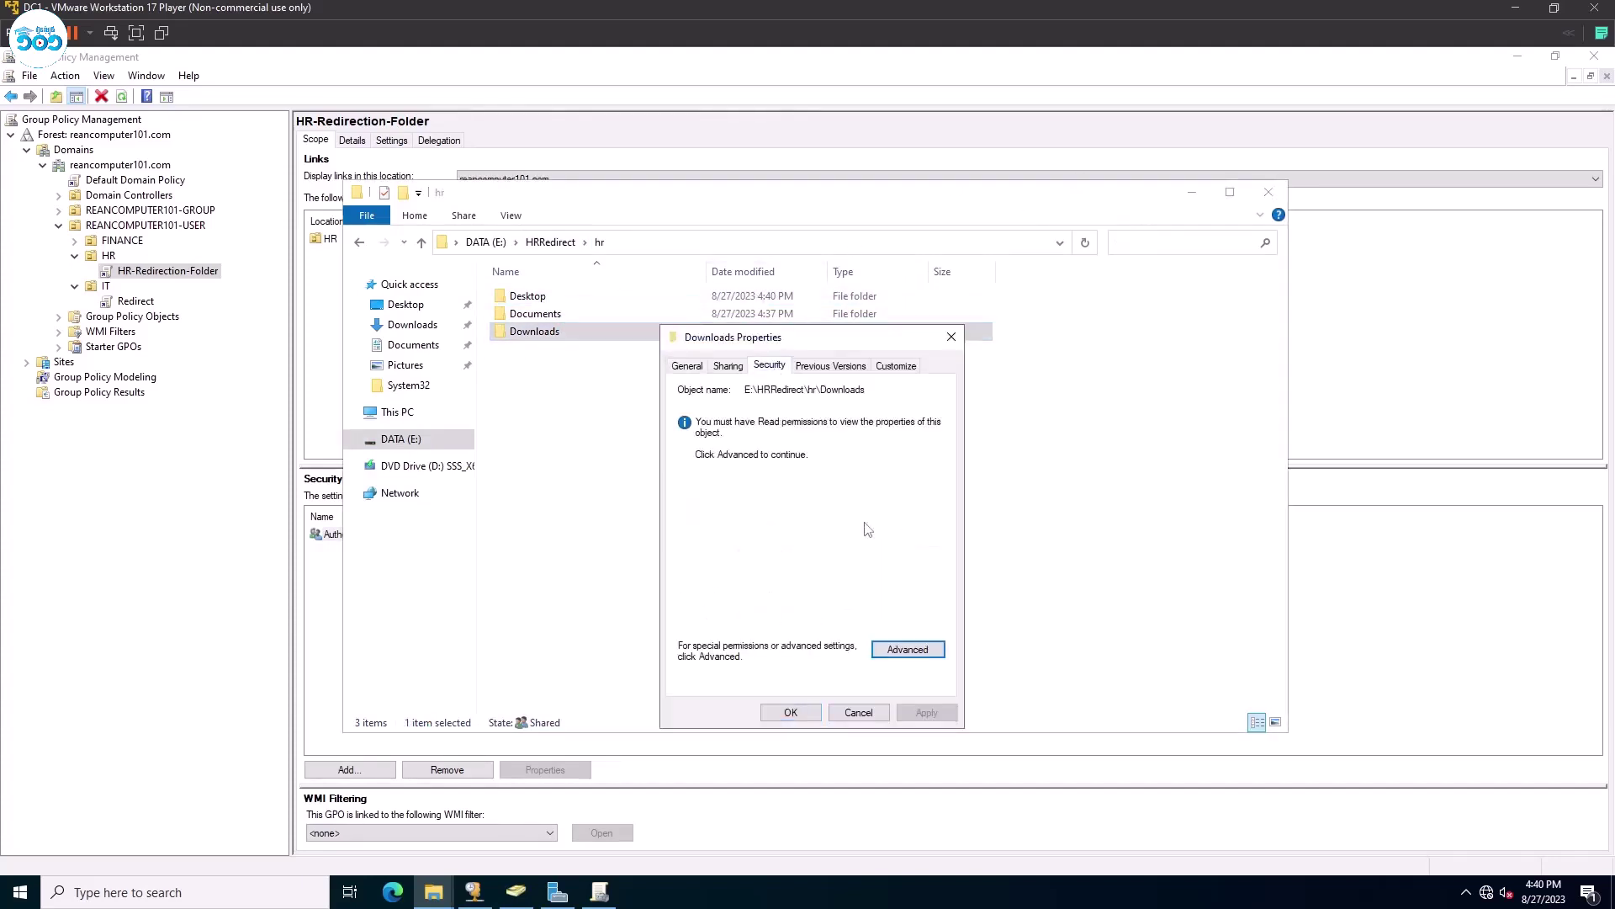
click(890, 656)
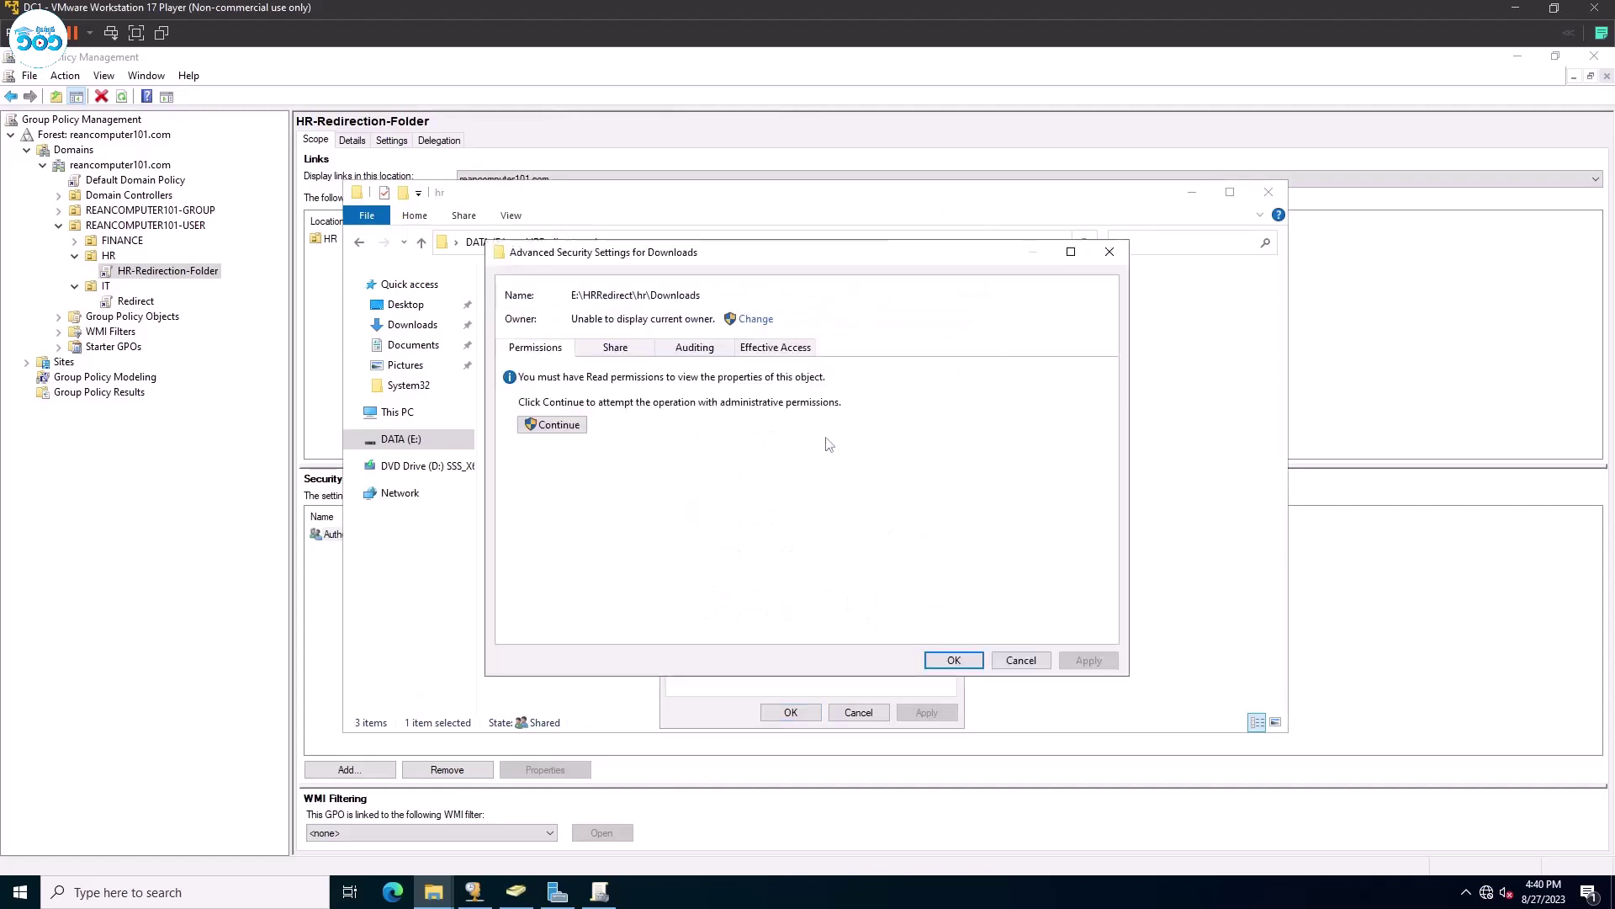
click(576, 425)
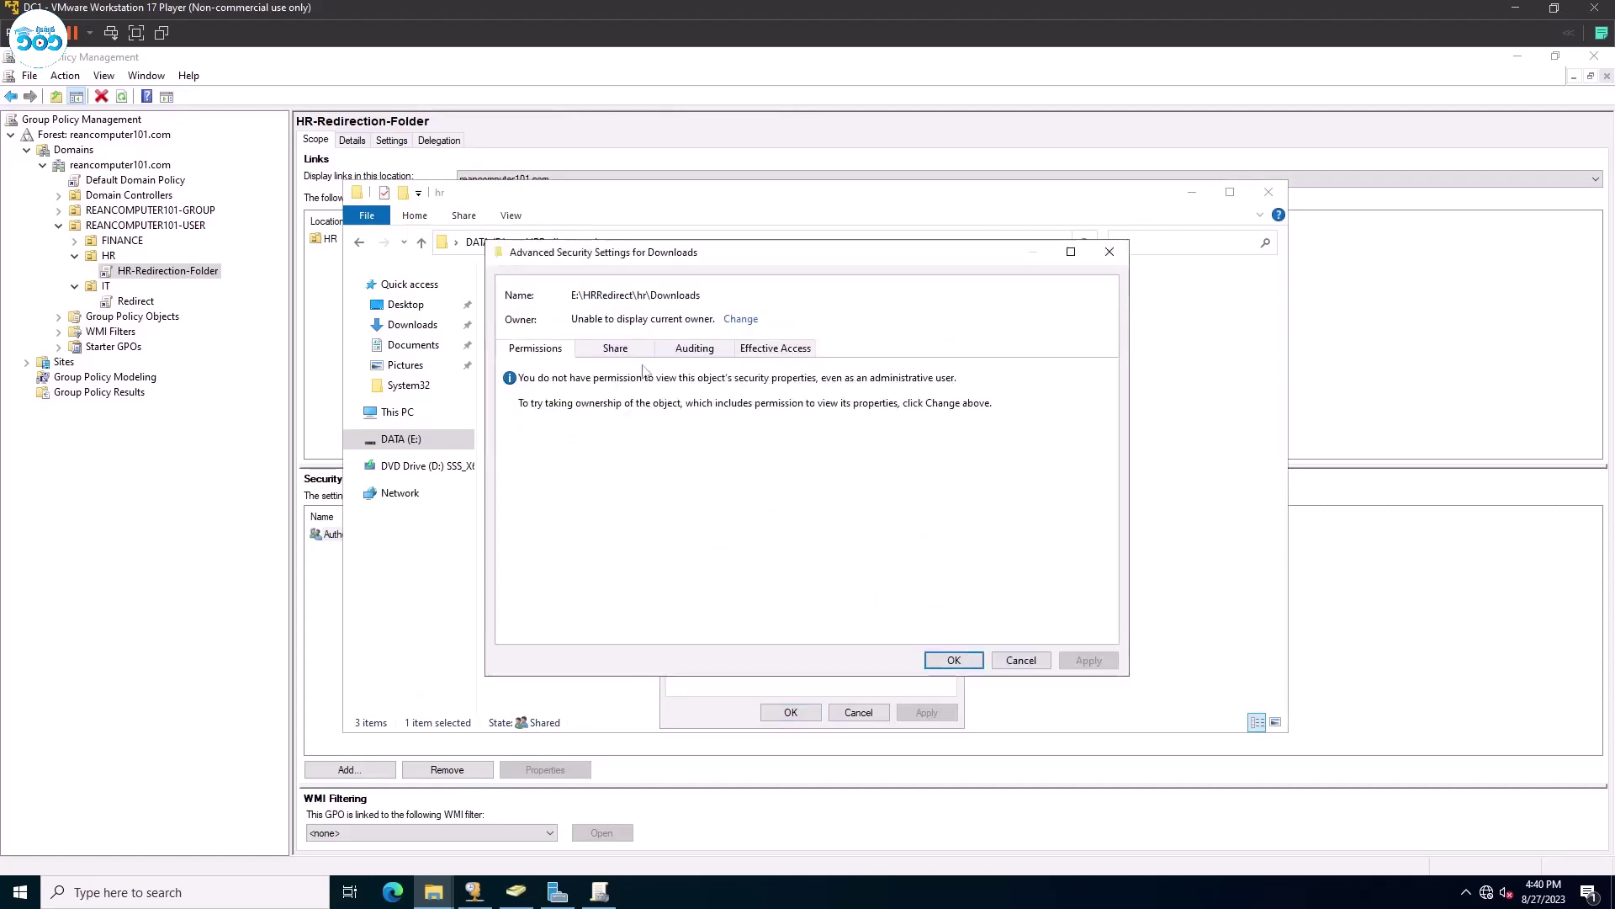
Make Administrators the owner of Downloads, apply the change, and open the now-accessible folder.
click(740, 319)
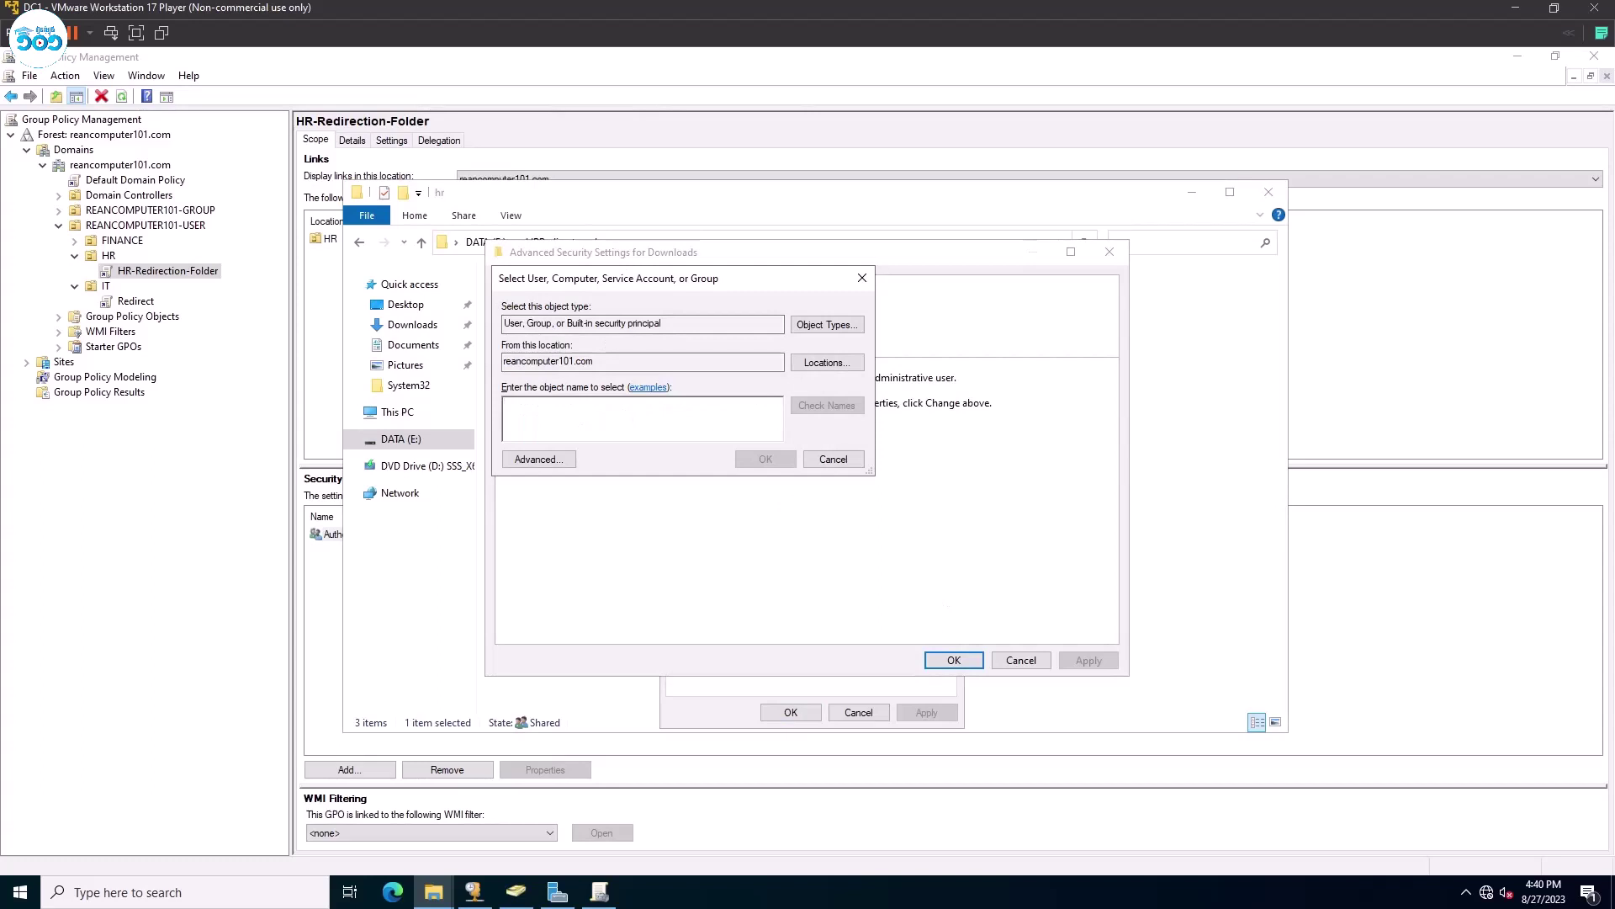
text(admini)
click(827, 404)
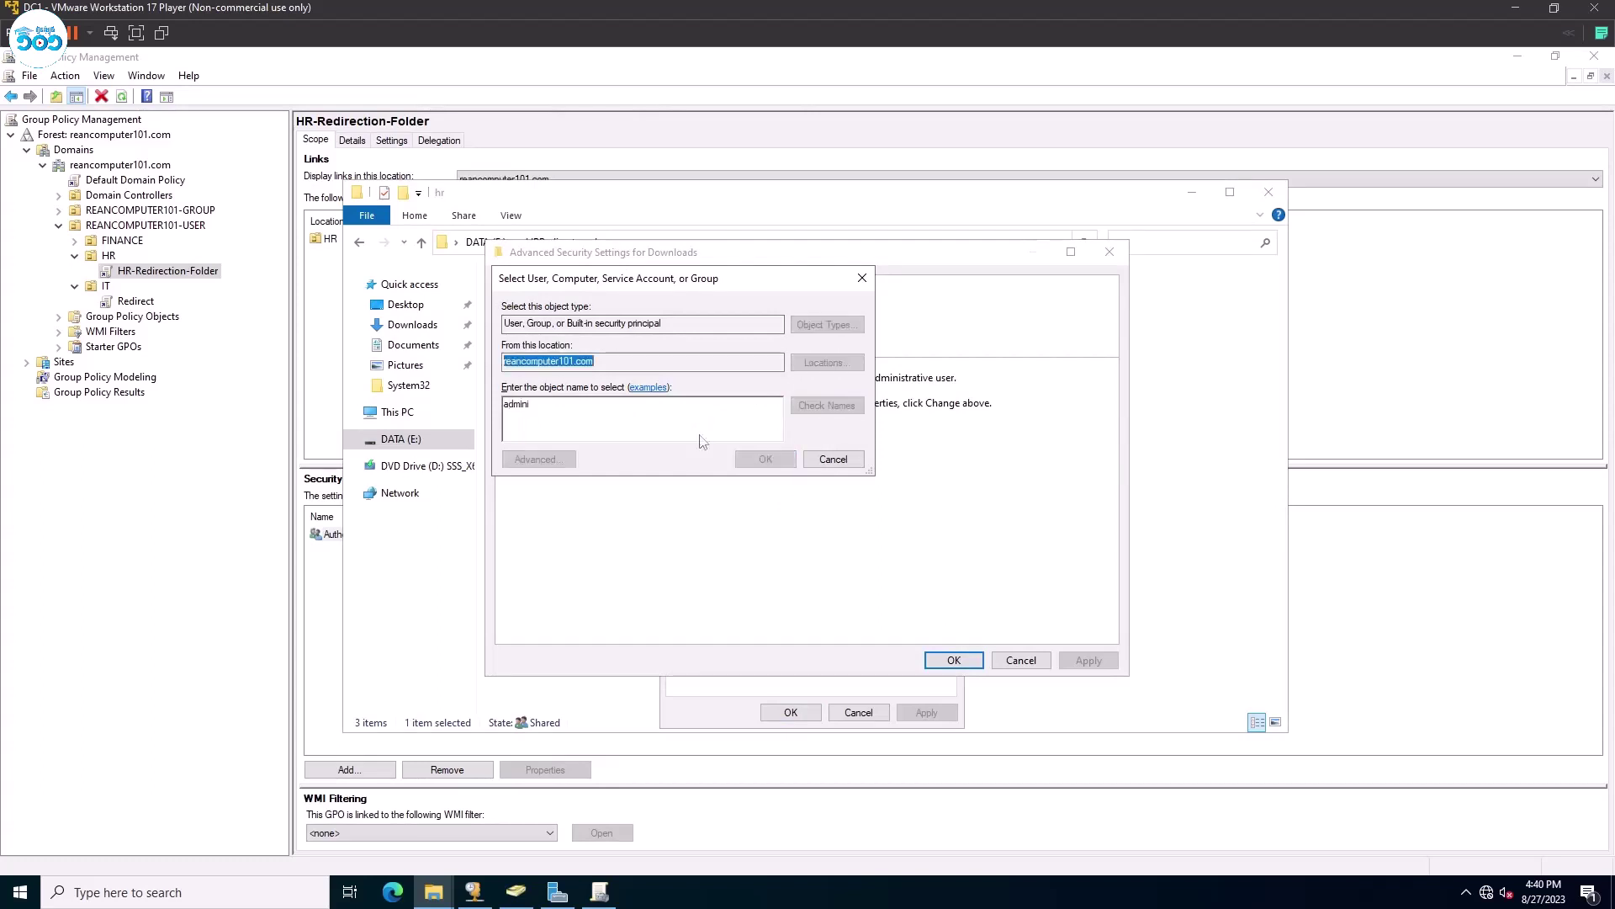
click(683, 426)
click(875, 575)
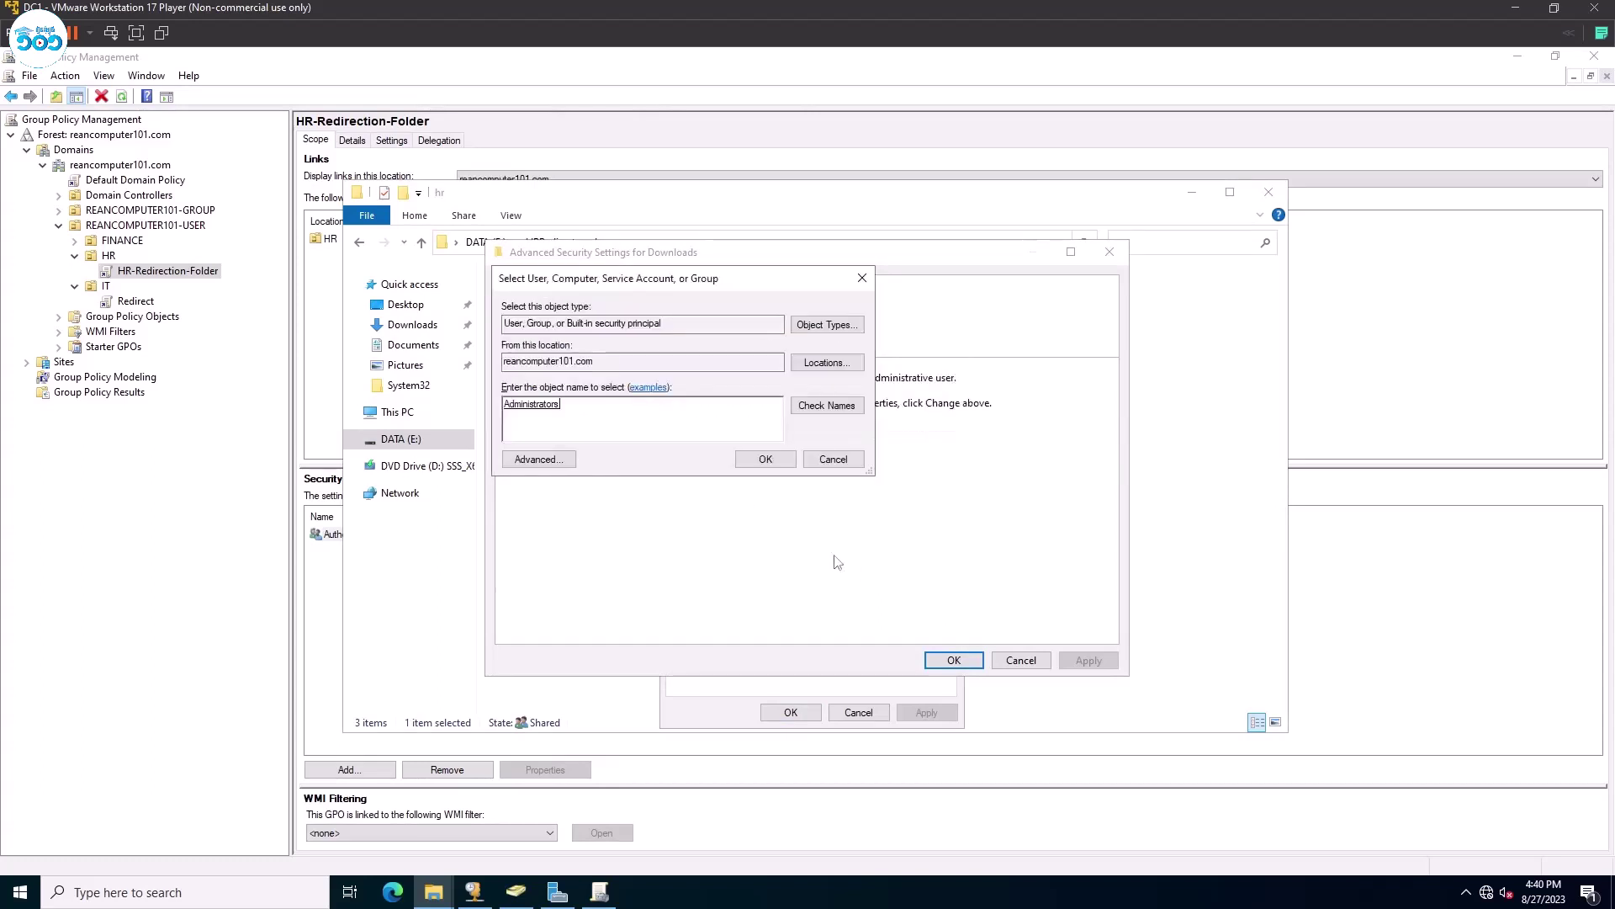
click(761, 459)
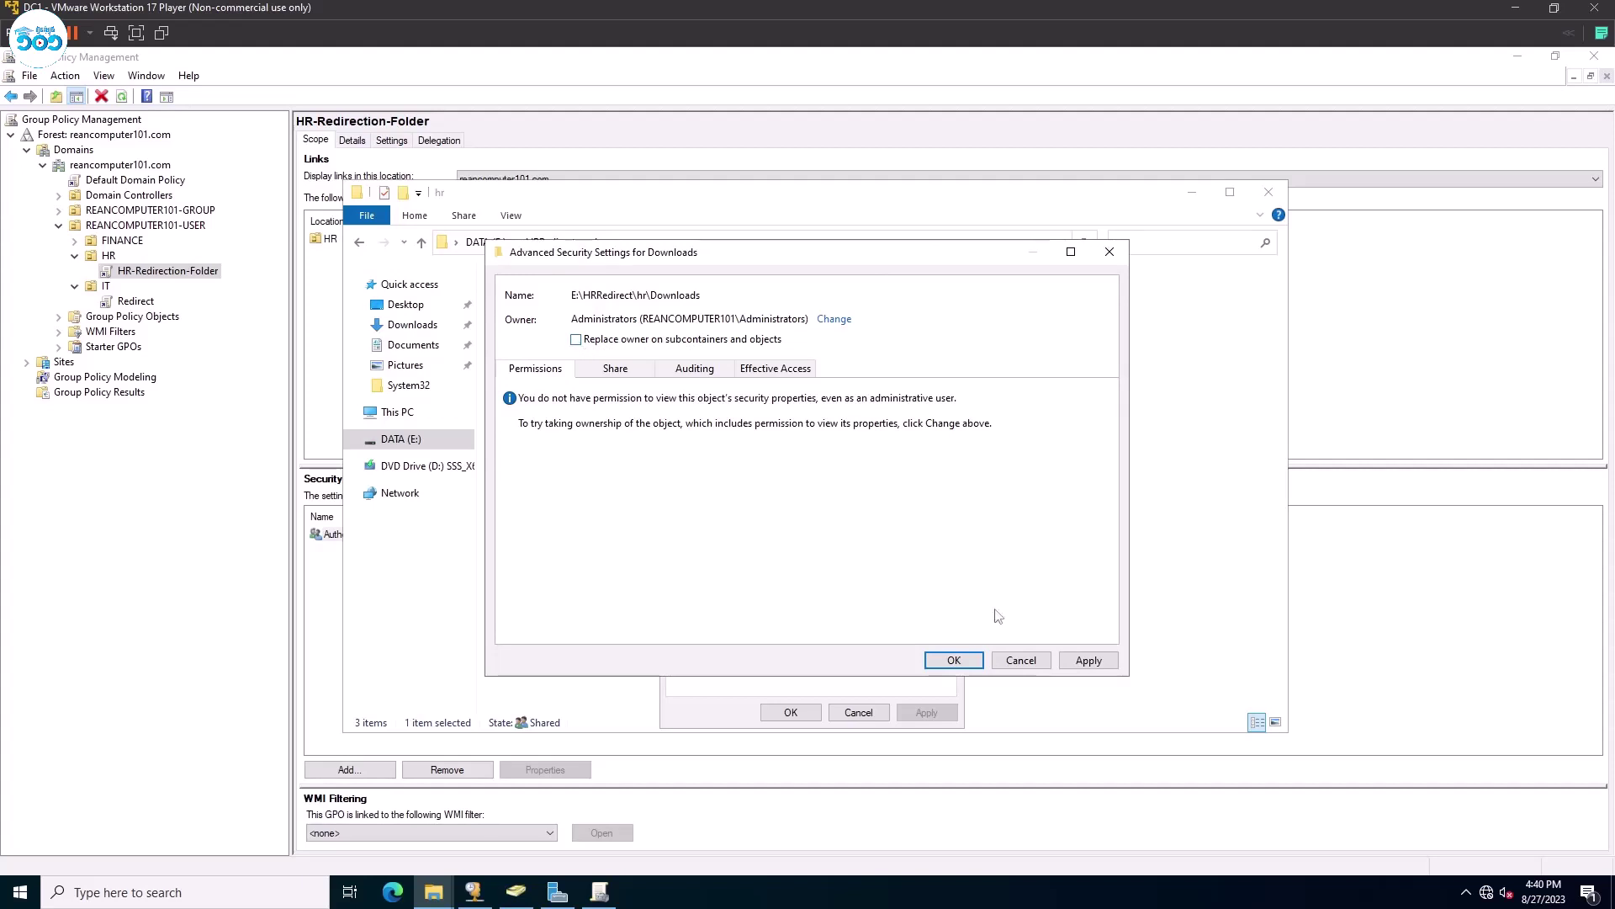
click(1080, 664)
click(946, 535)
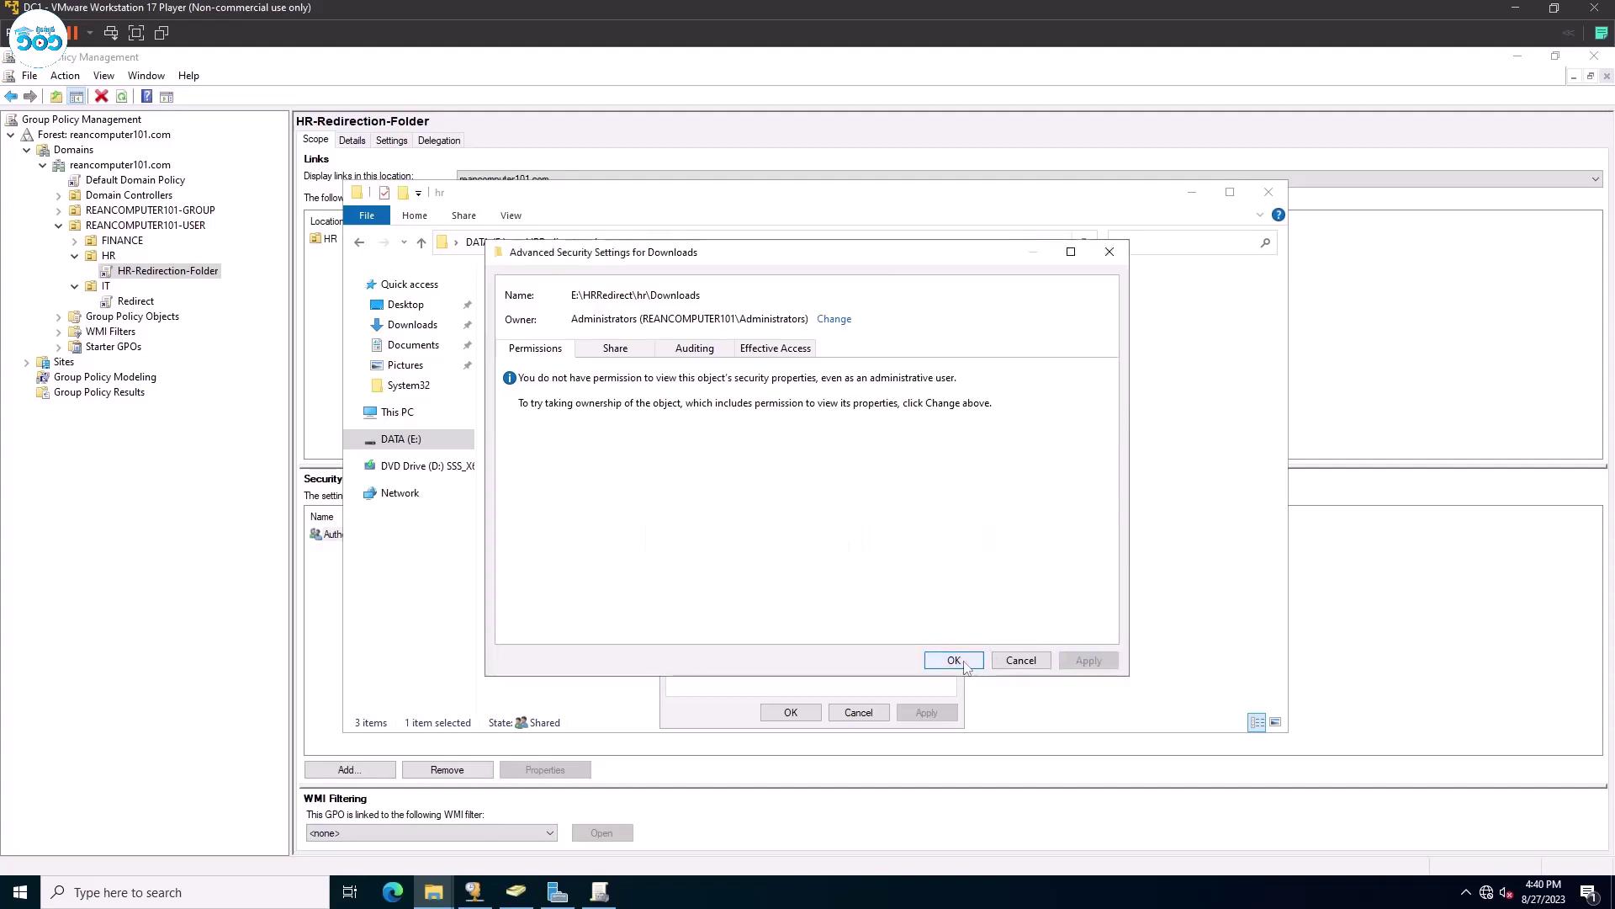
click(954, 660)
click(791, 712)
double_click(586, 336)
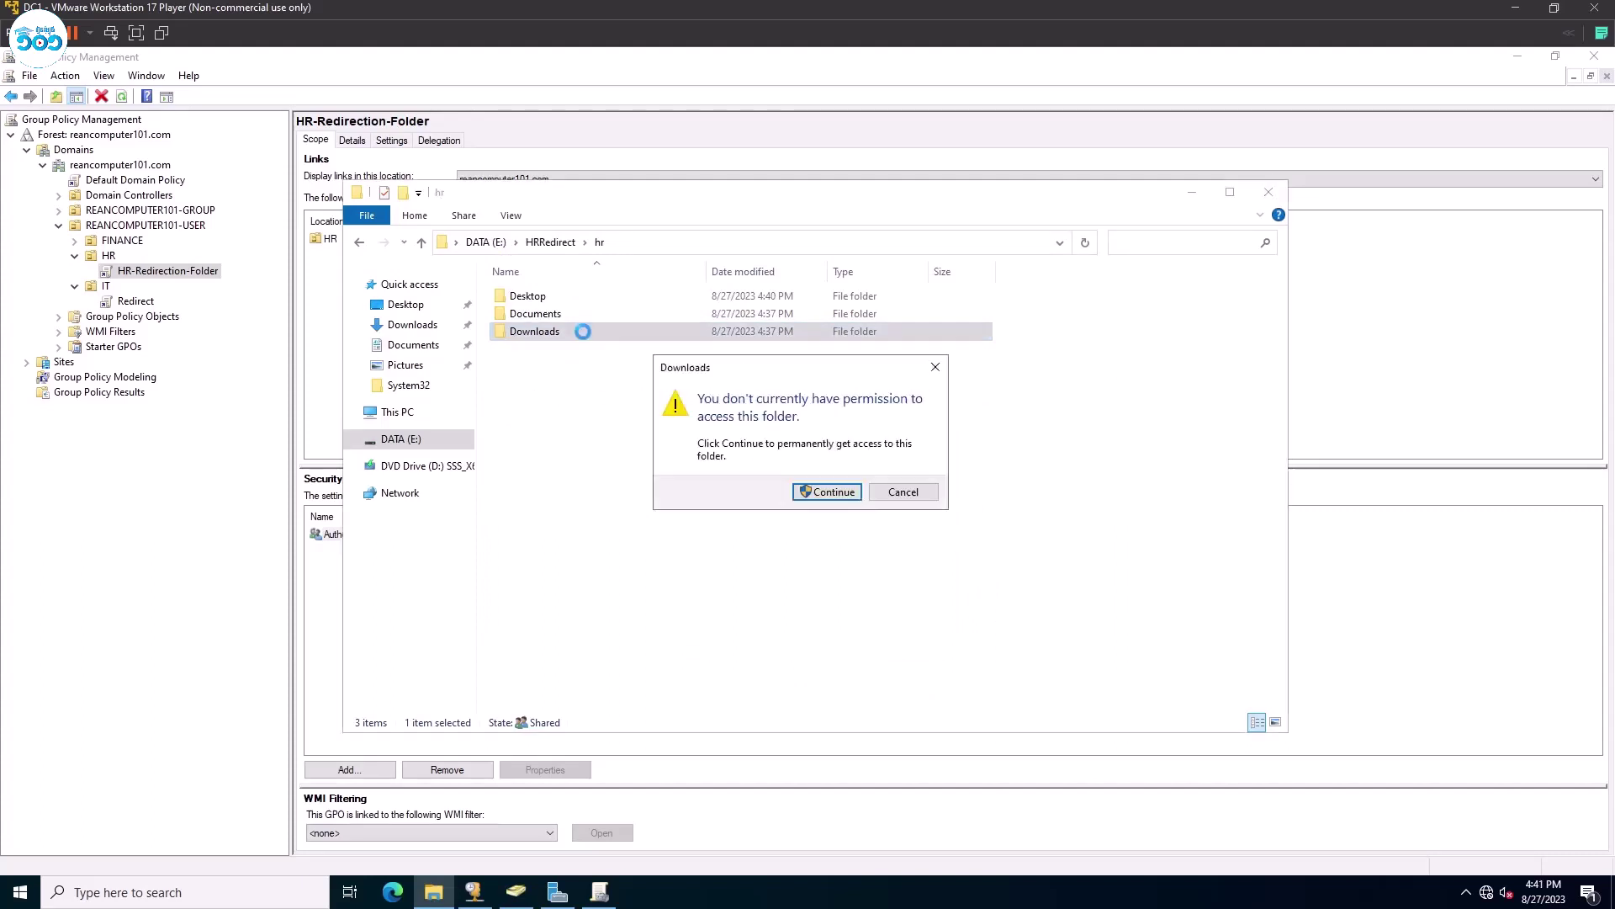
click(836, 503)
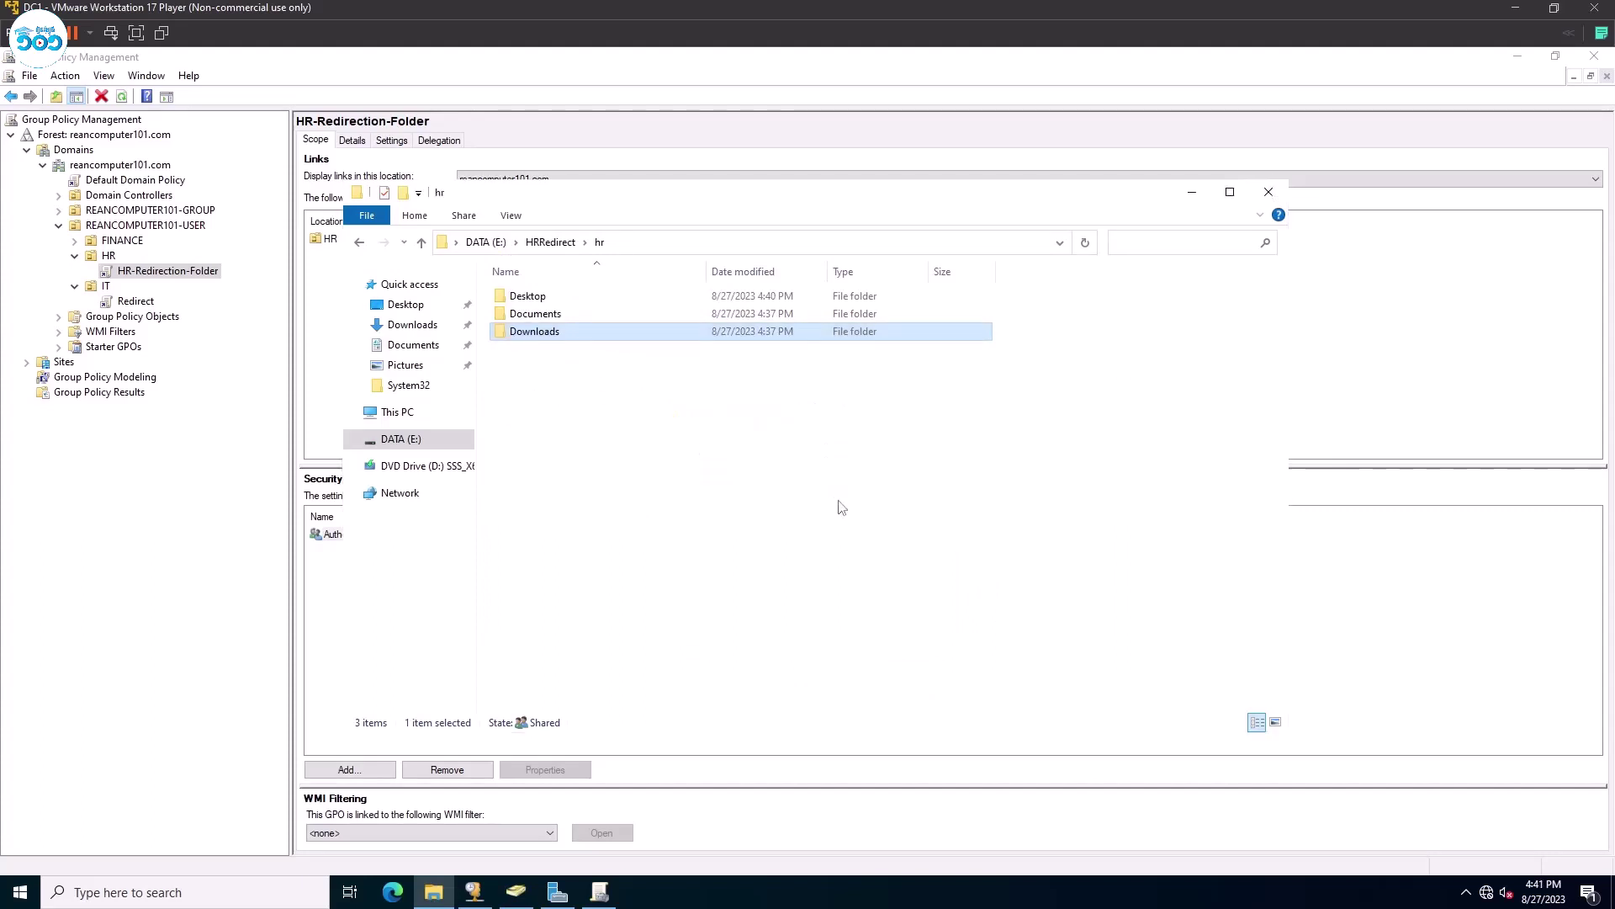
Create a 'Hello from Server 2022' folder in the server's HR Downloads folder.
right_click(667, 428)
click(613, 421)
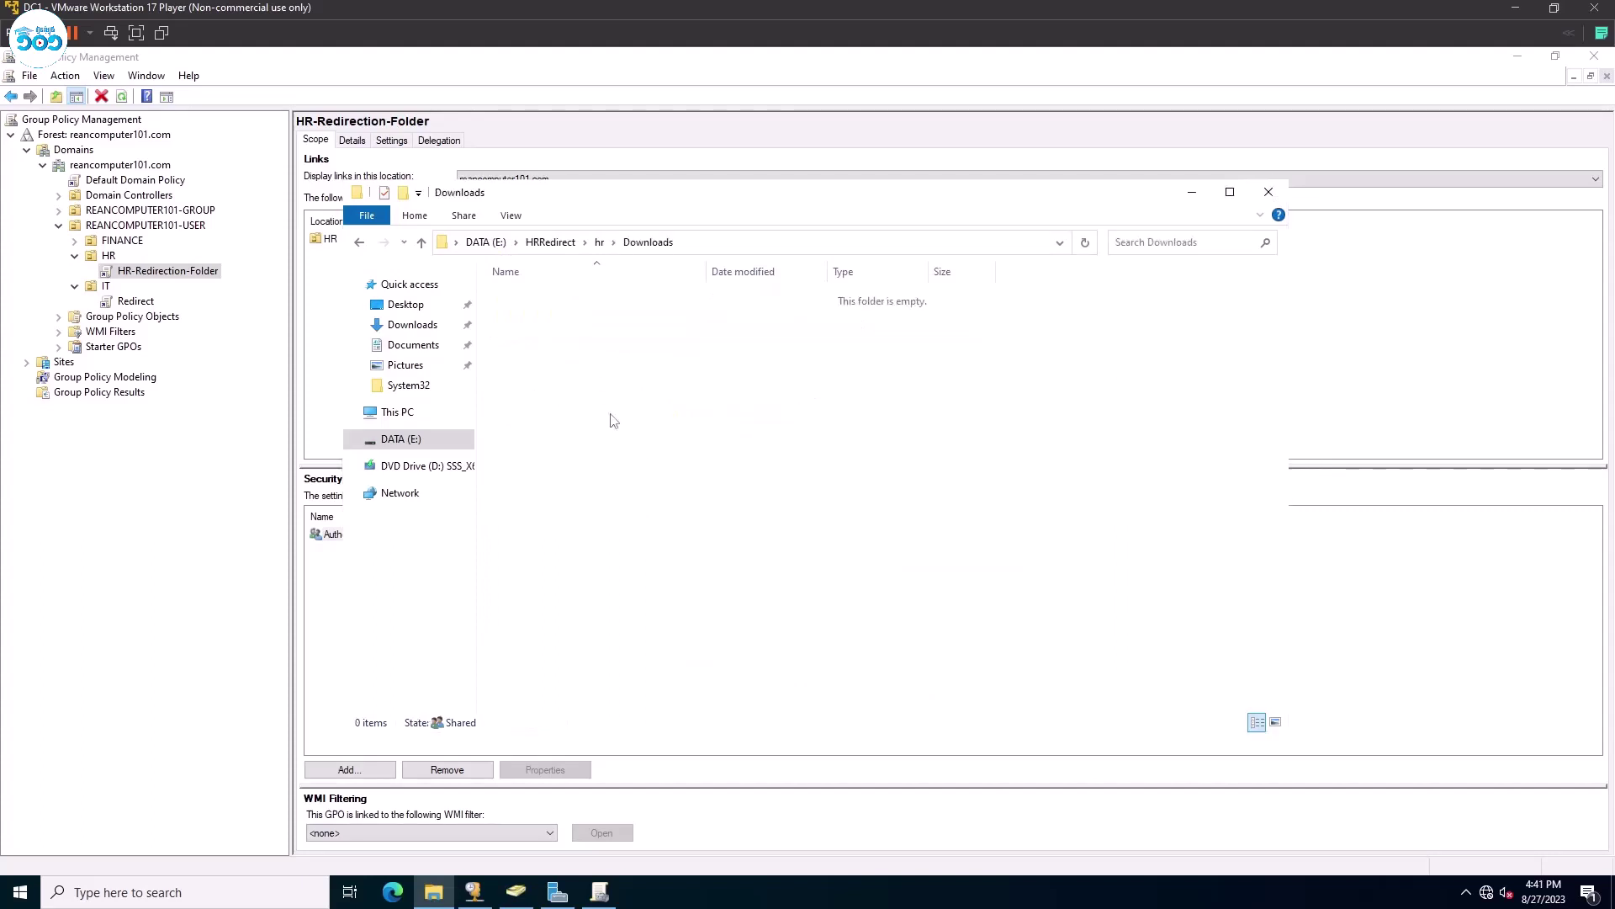
text(hello)
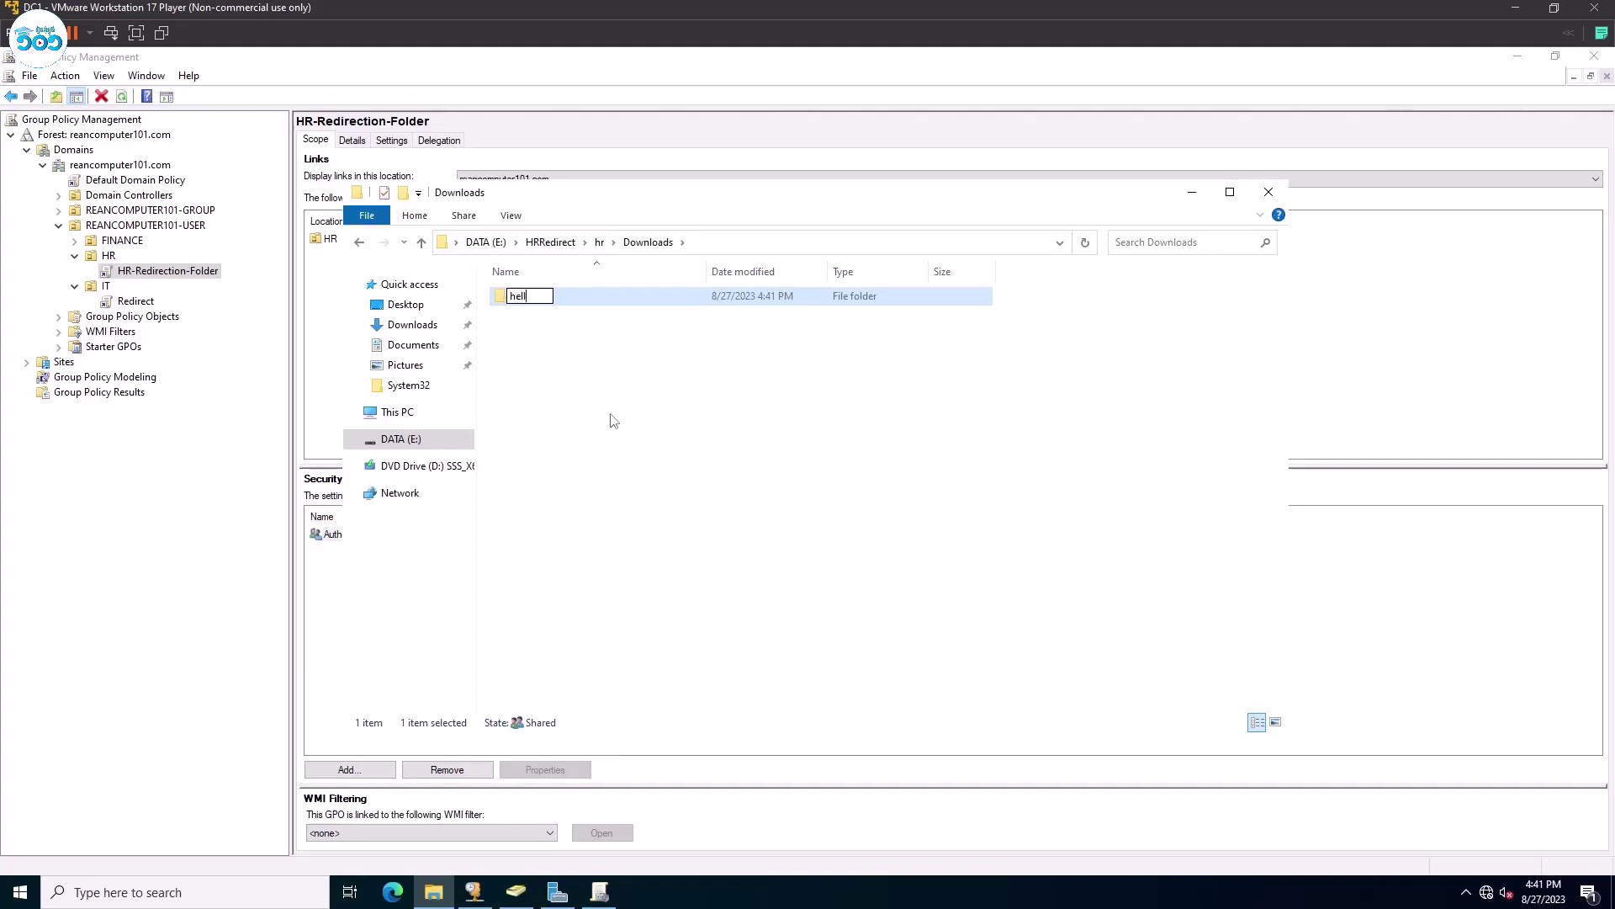
key(BackSpace)
key(BackSpace)
key(BackSpace)
key(BackSpace)
text(Hello from Server 2022)
key(Return)
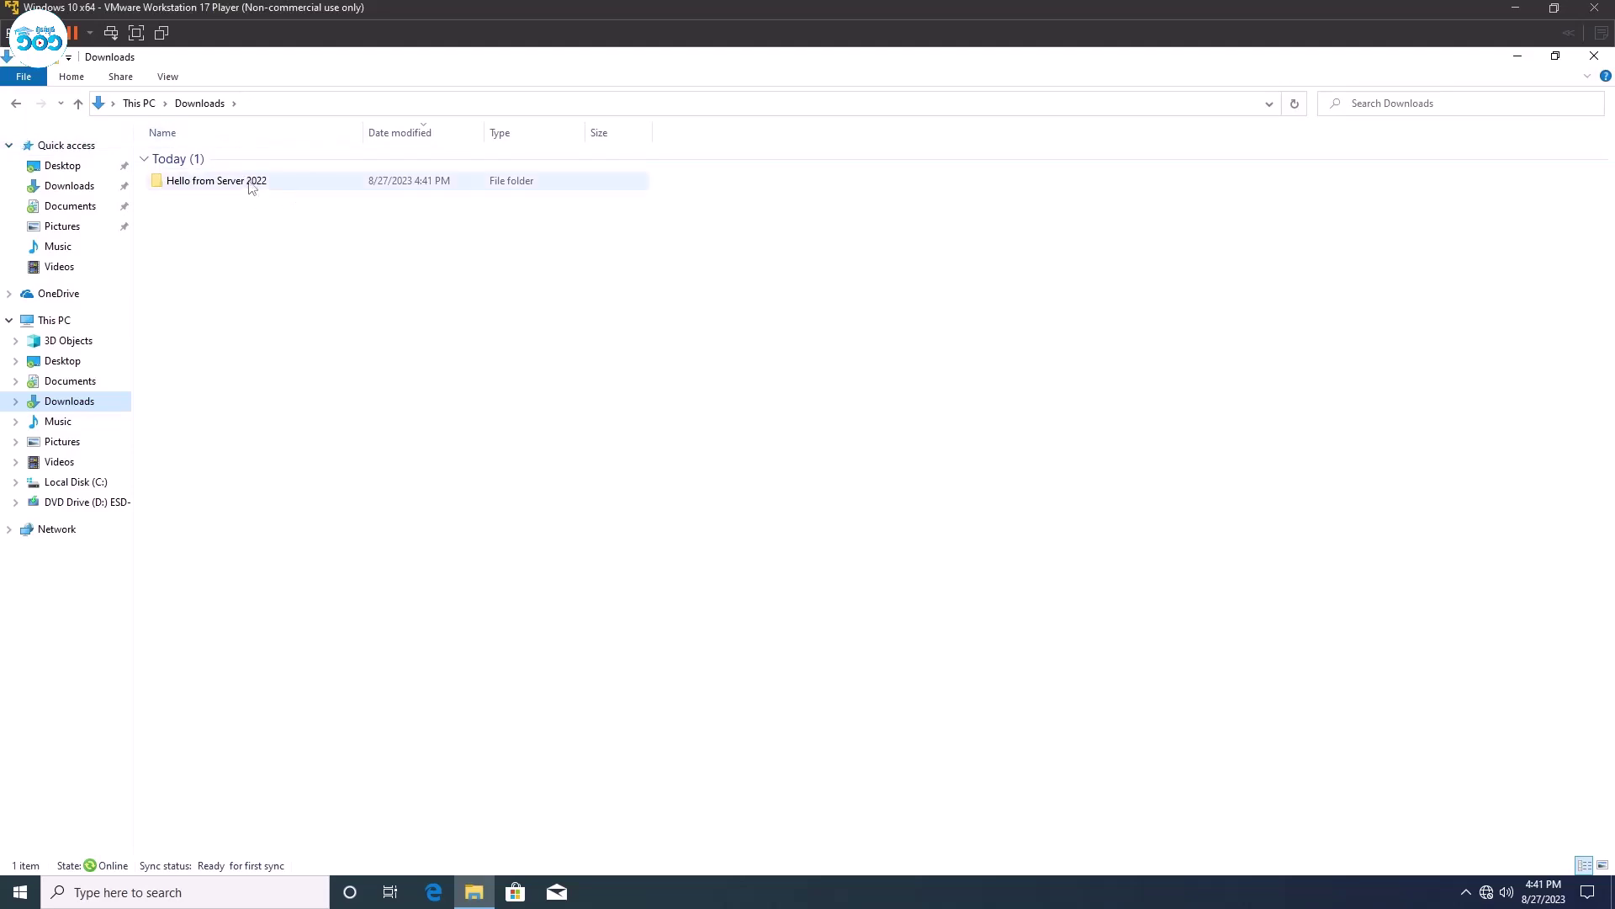
click(236, 183)
double_click(236, 187)
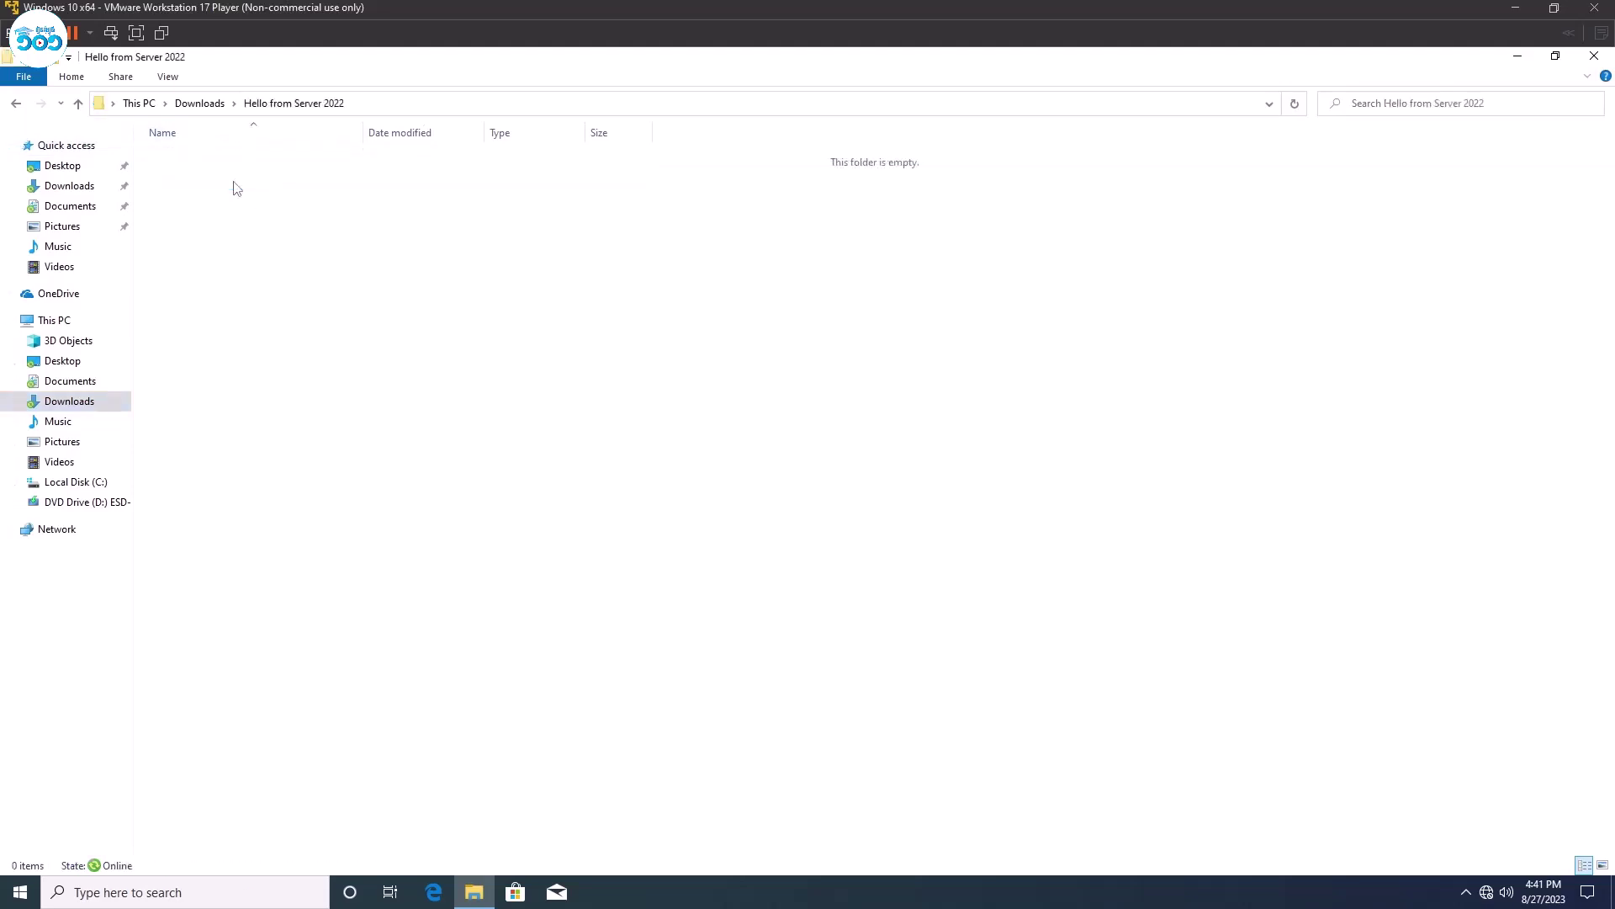
click(195, 109)
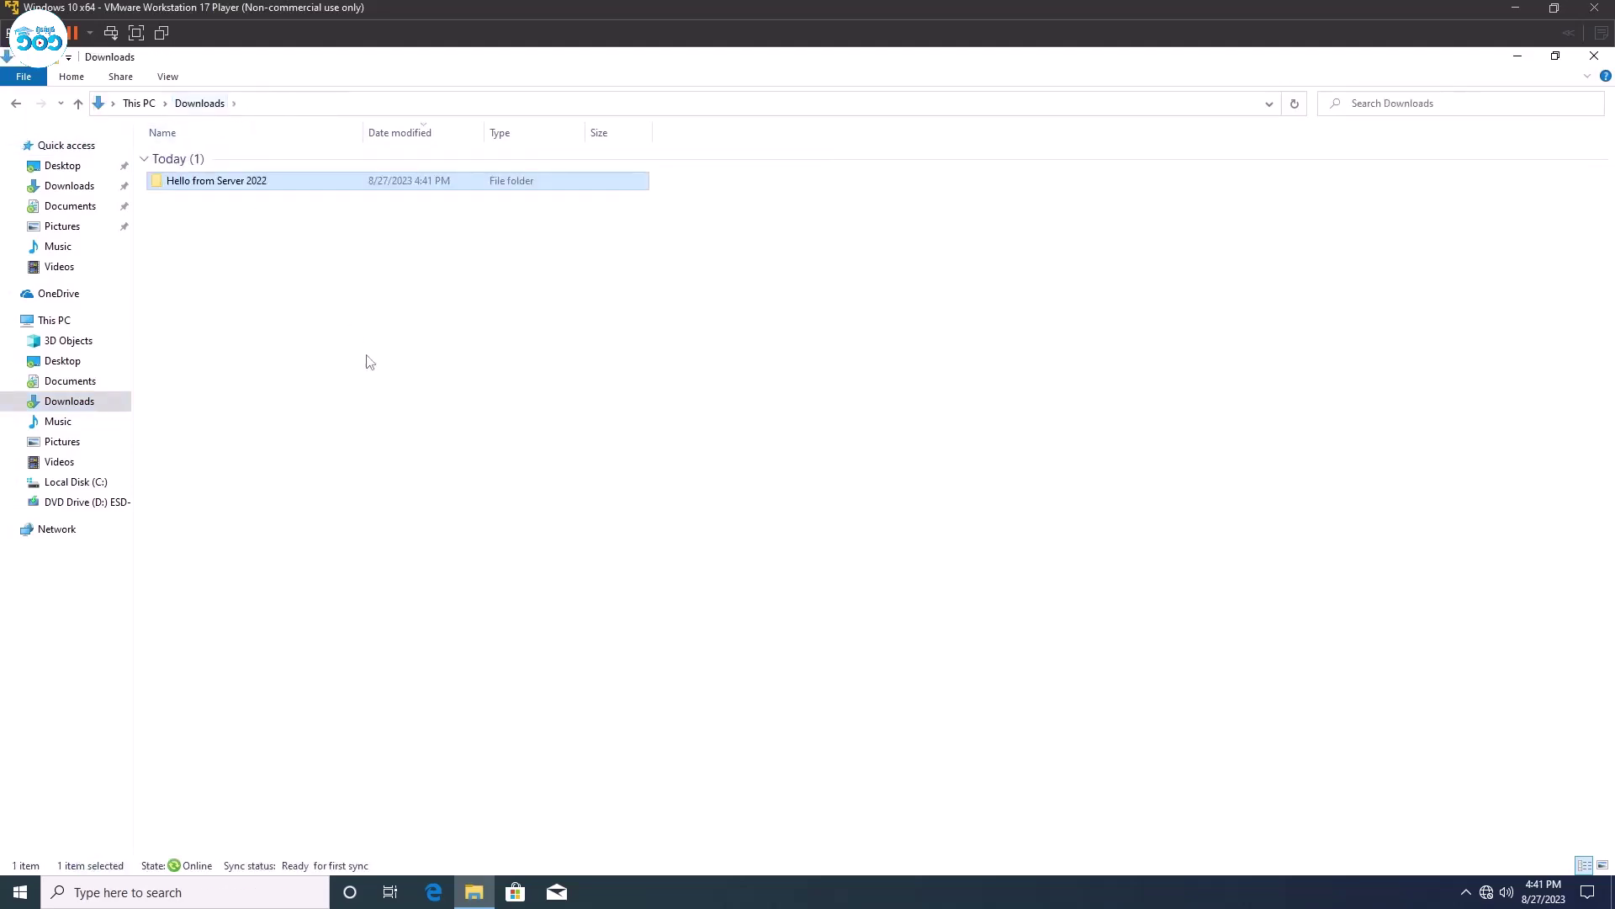
drag(338, 416, 225, 171)
click(427, 472)
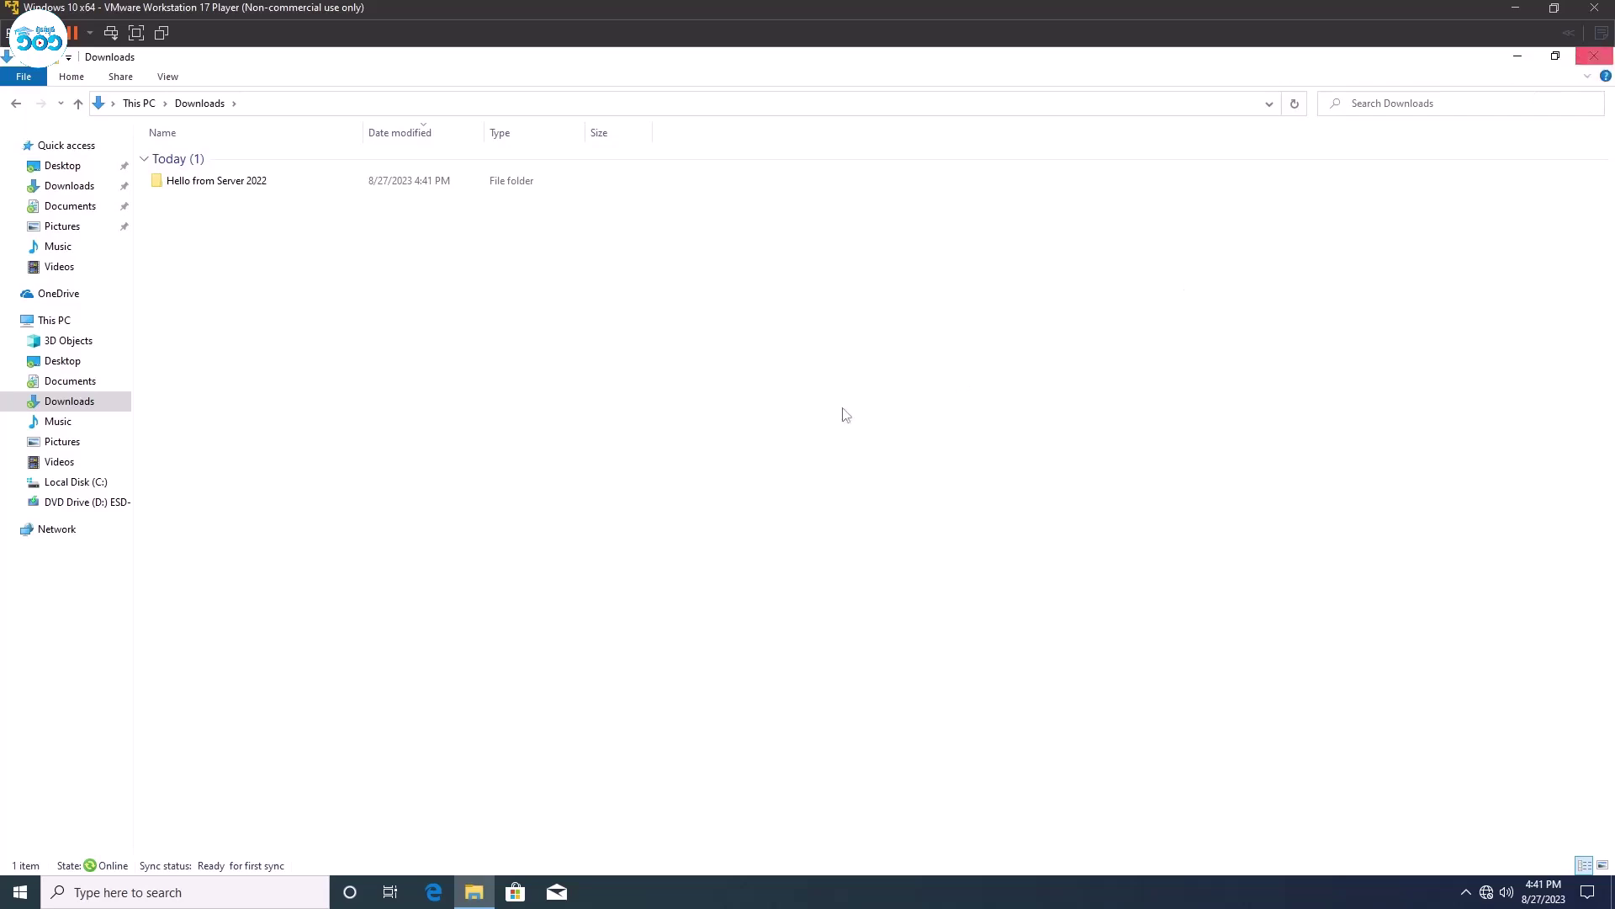
Close Downloads, select the four desktop folders, and copy-paste one duplicate set.
click(1594, 57)
click(296, 409)
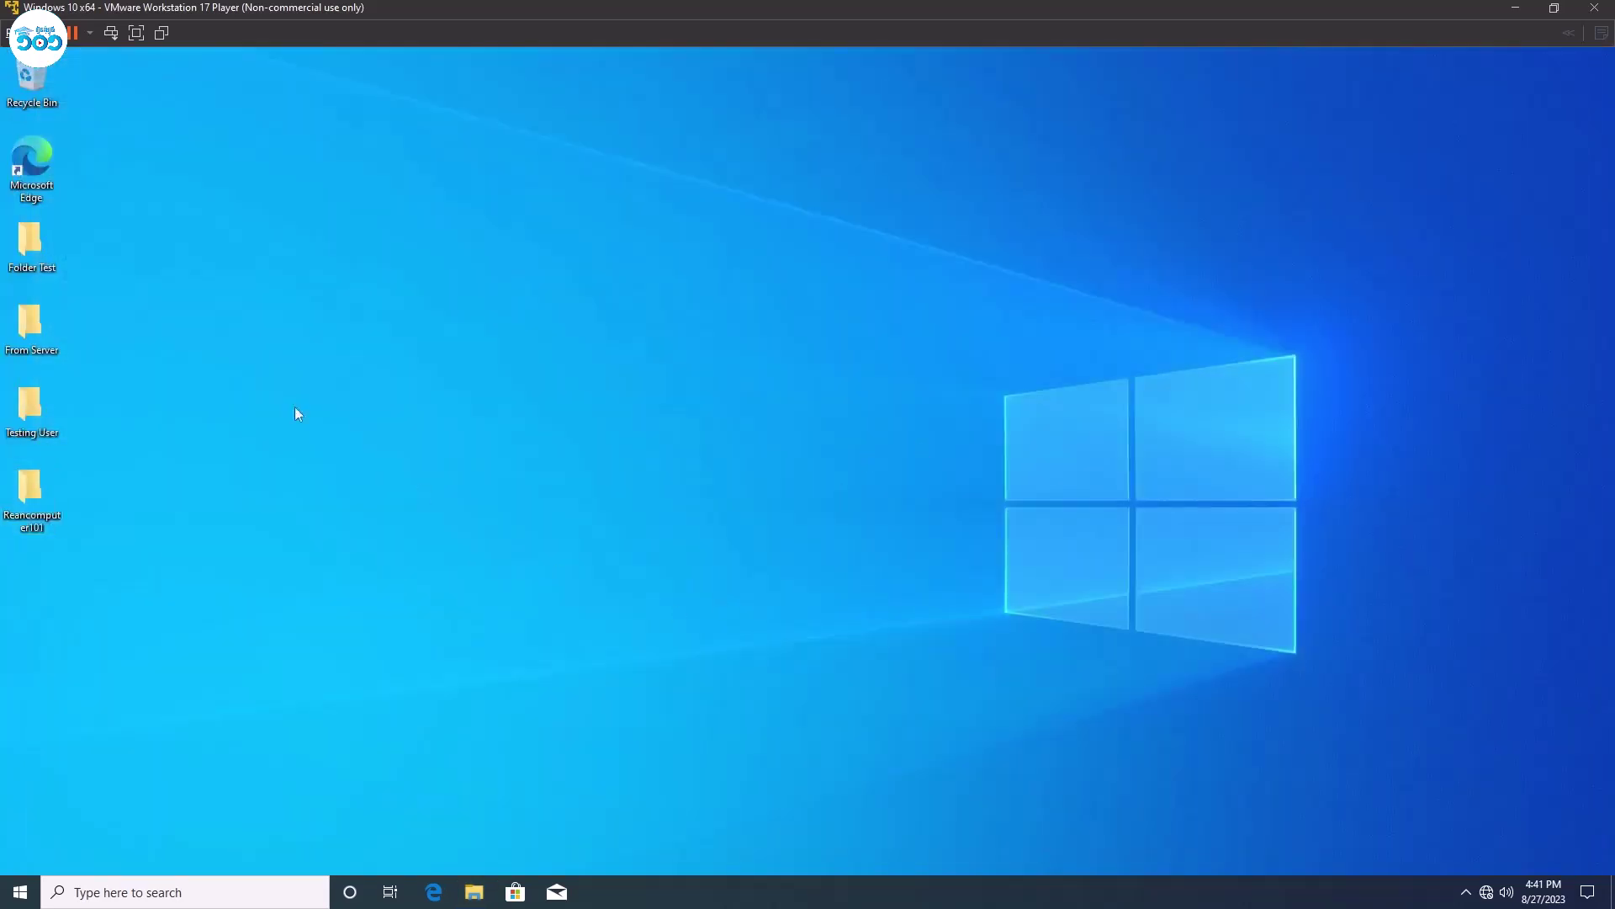
drag(134, 584, 38, 240)
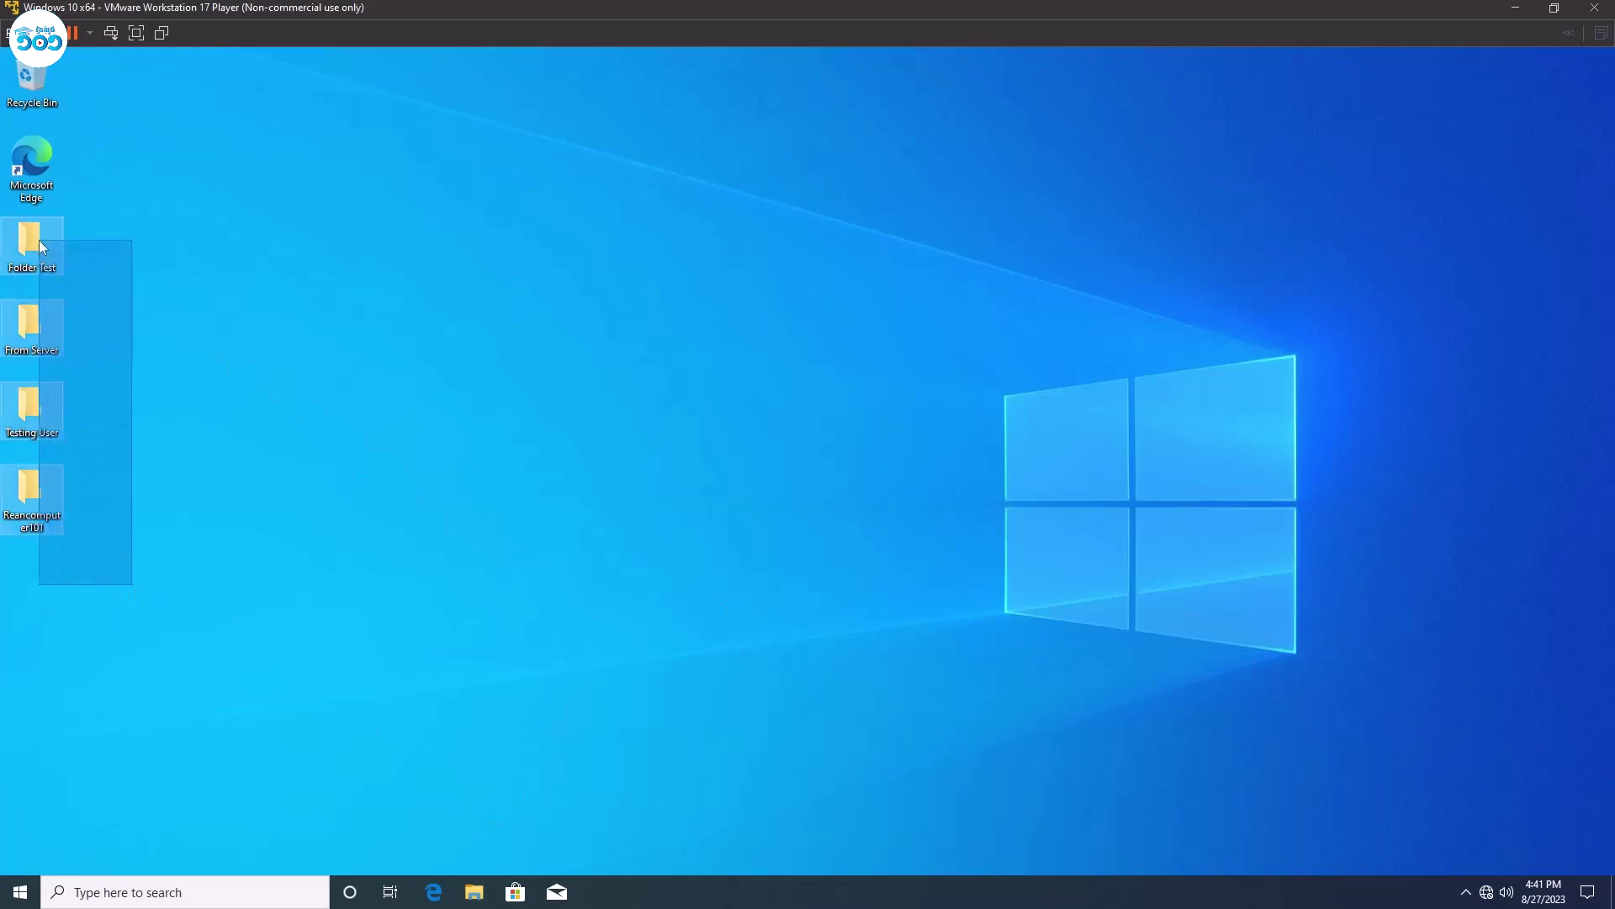
click(355, 370)
drag(212, 651, 21, 243)
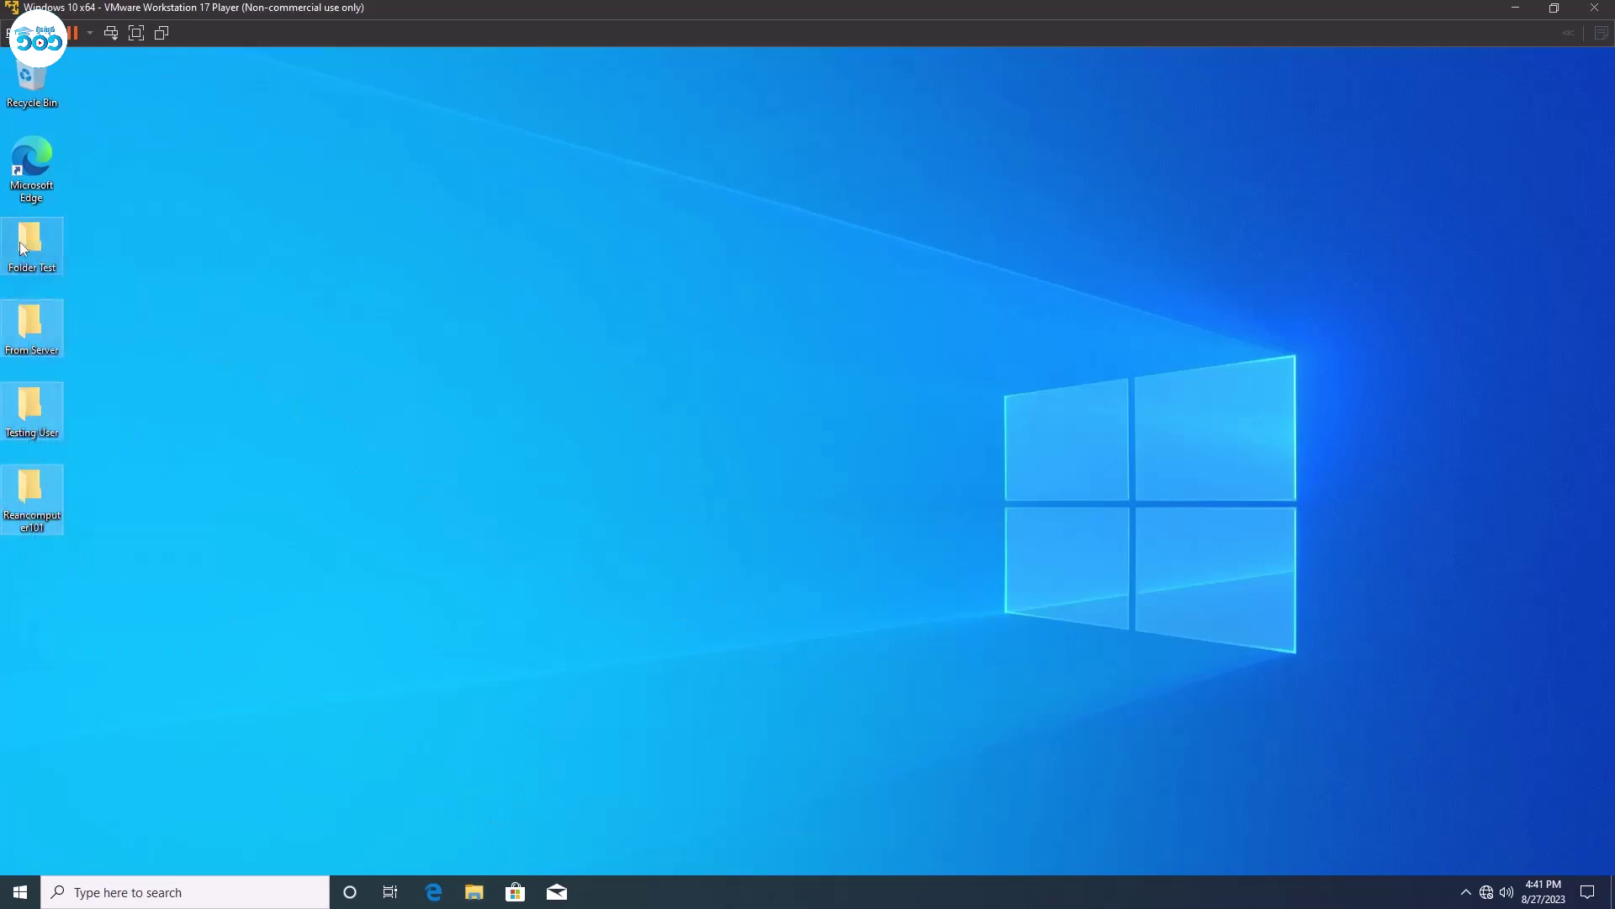
key(ctrl+c)
key(ctrl+v)
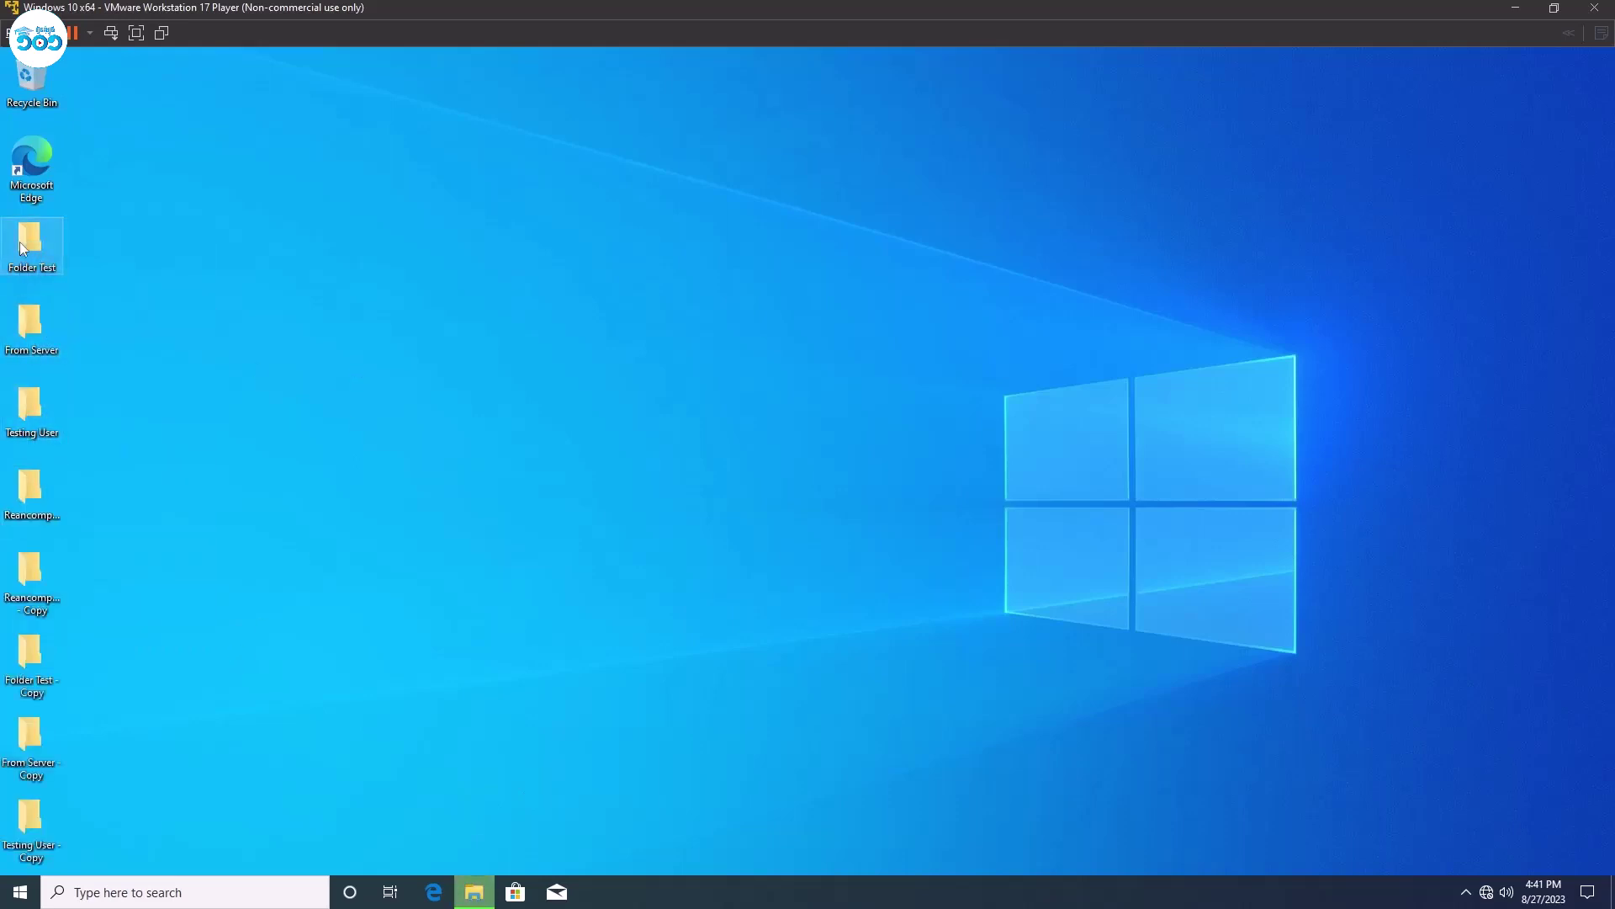
Keep pasting duplicated folder sets of 8 and 16 until the desktop fills with '- Copy' folders.
click(220, 791)
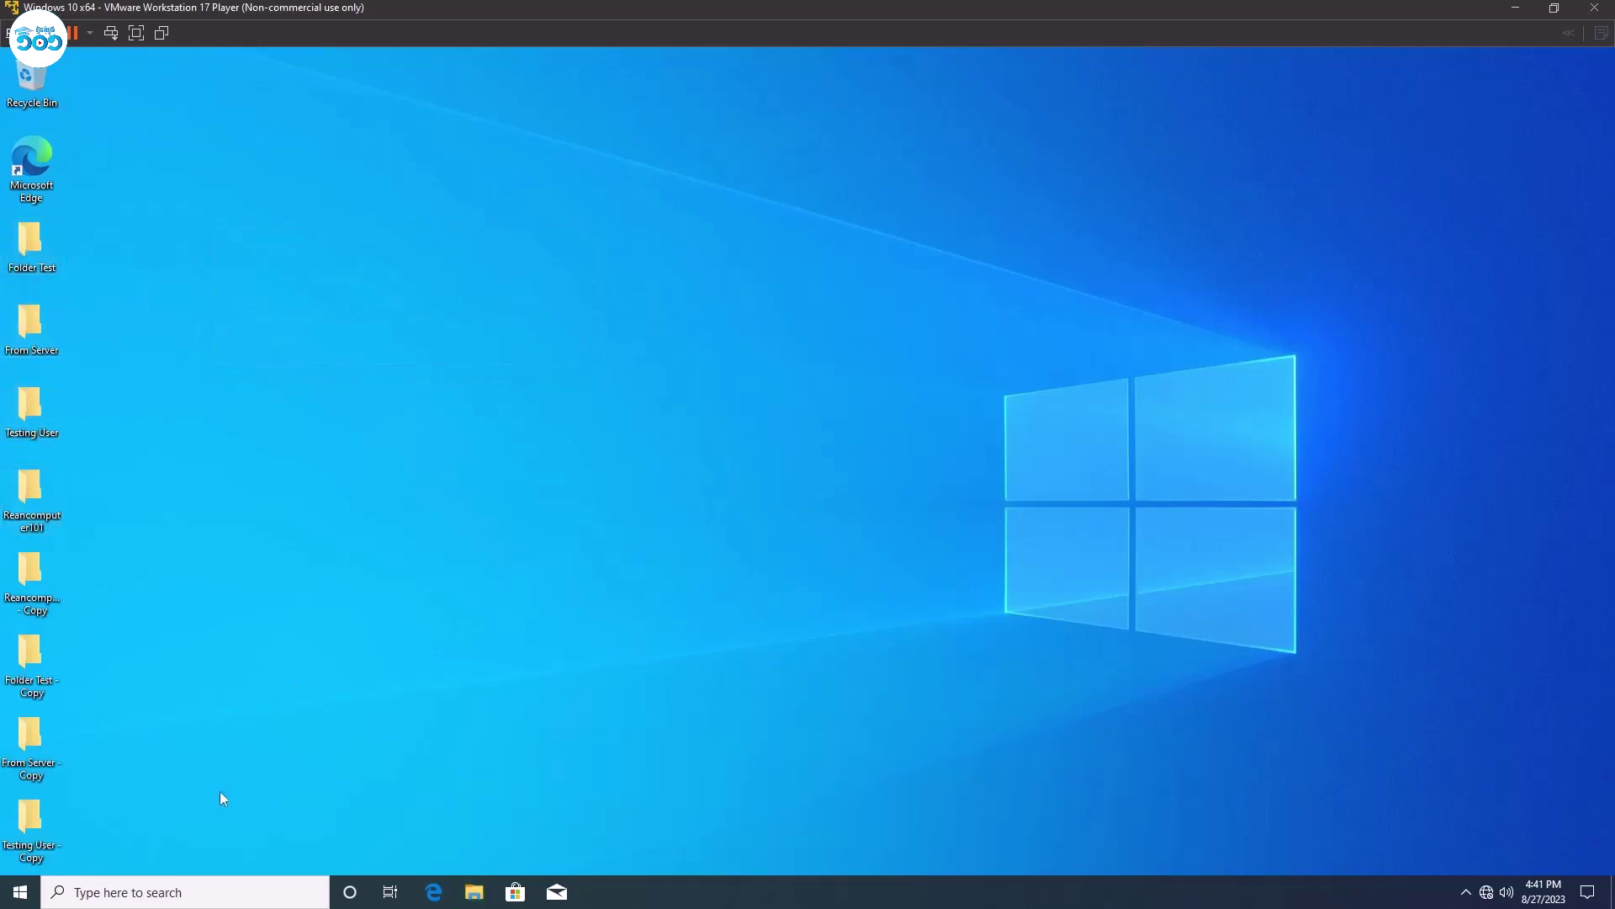
drag(169, 844, 19, 237)
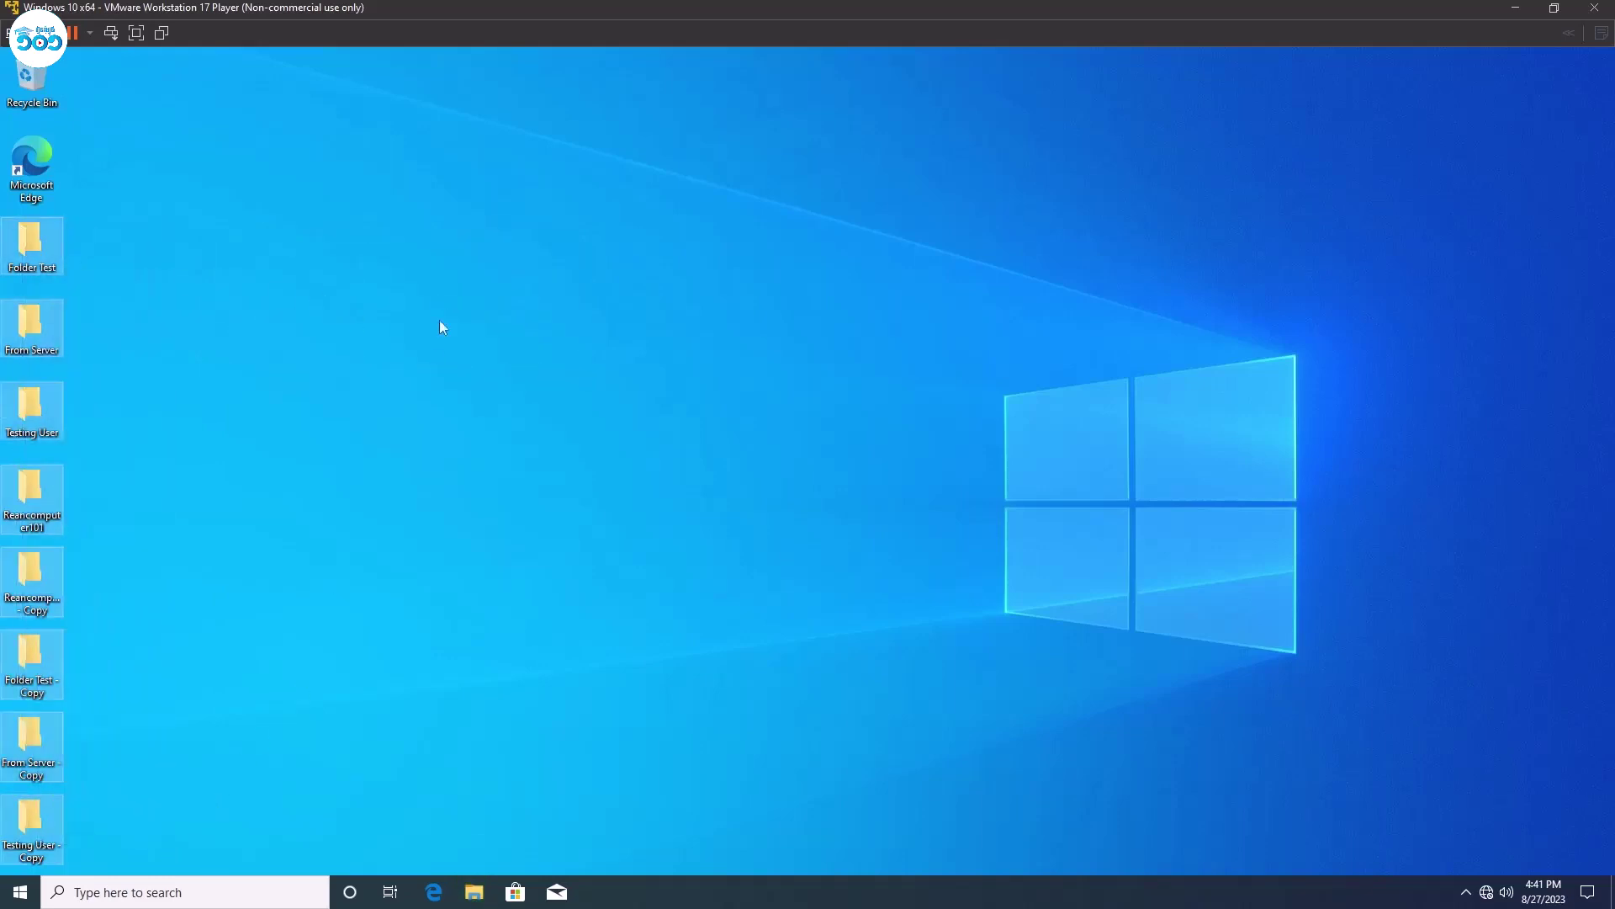
click(578, 289)
key(ctrl+v)
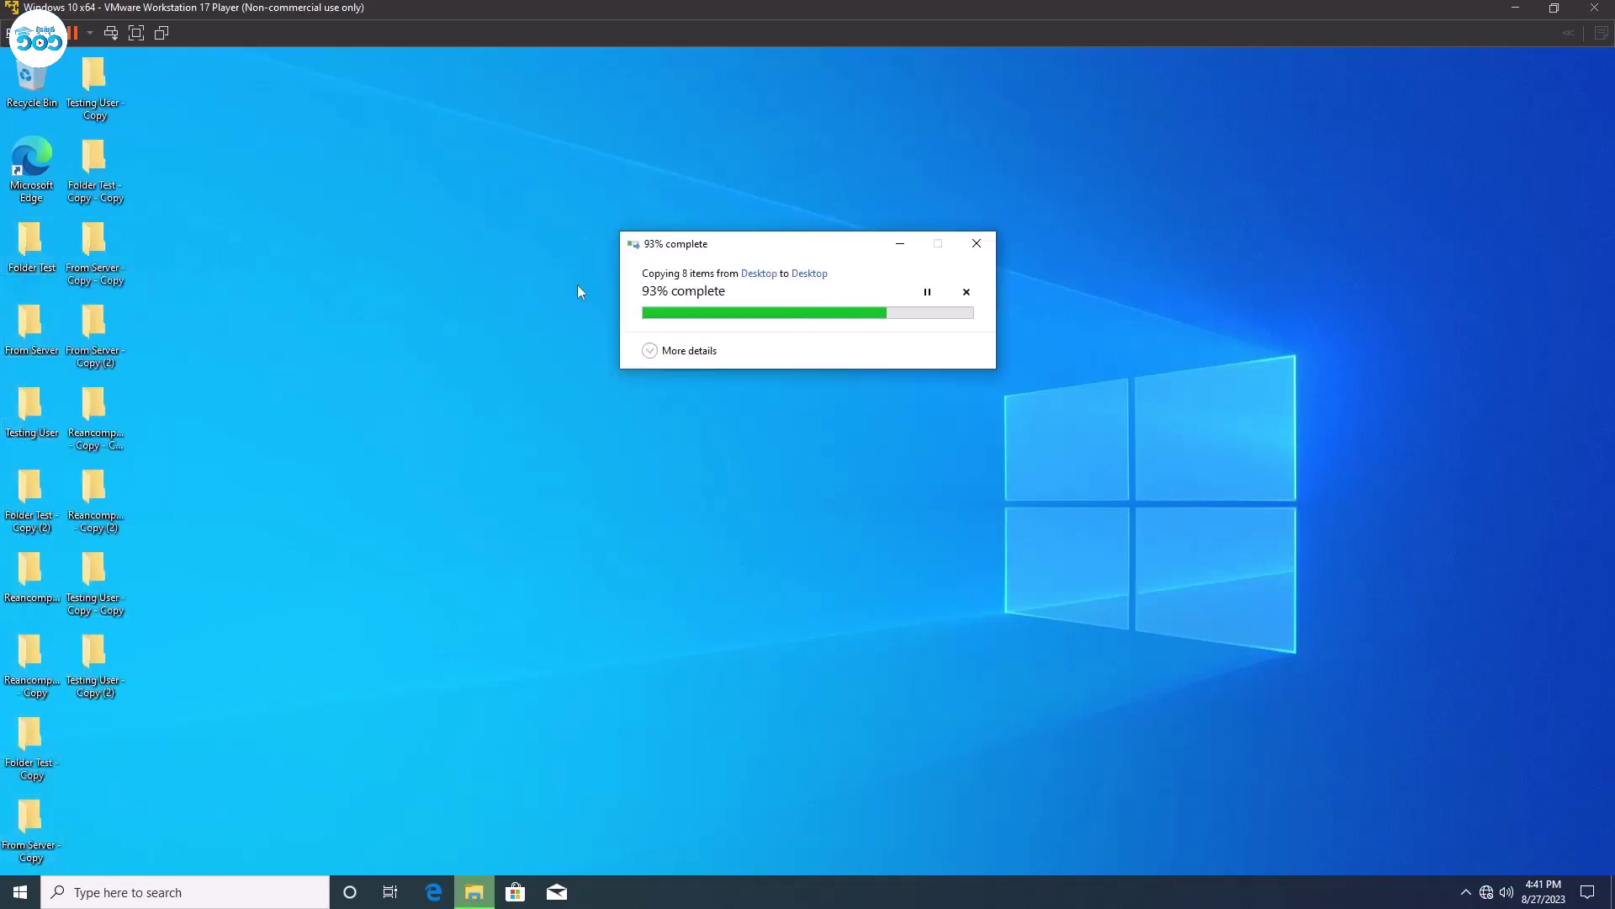
drag(206, 753, 83, 93)
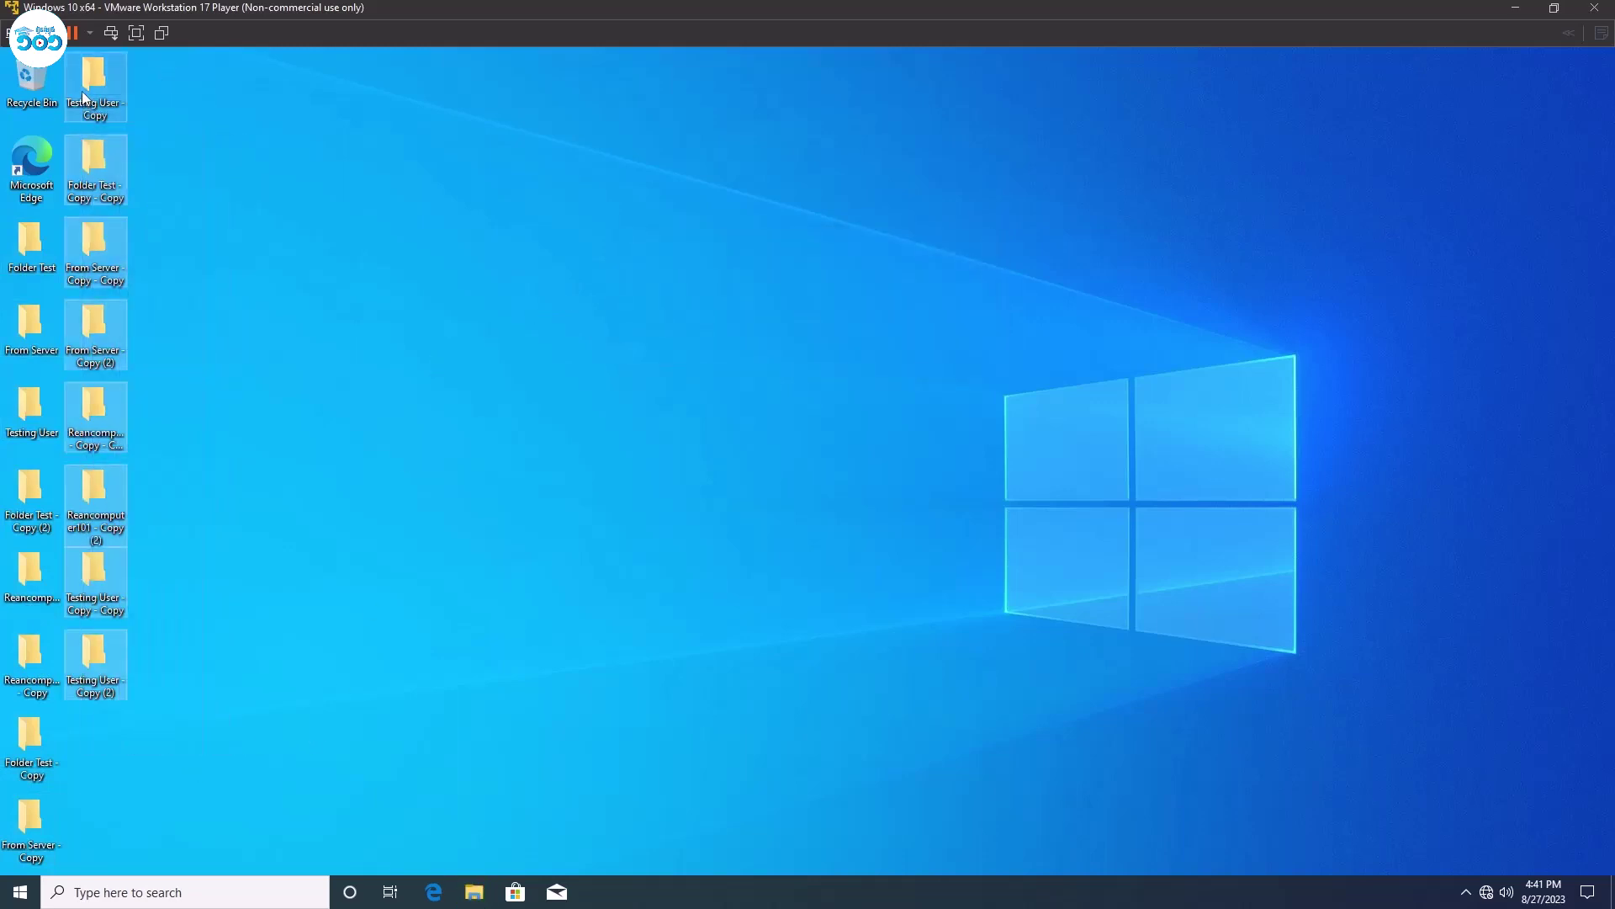
click(493, 296)
key(ctrl+v)
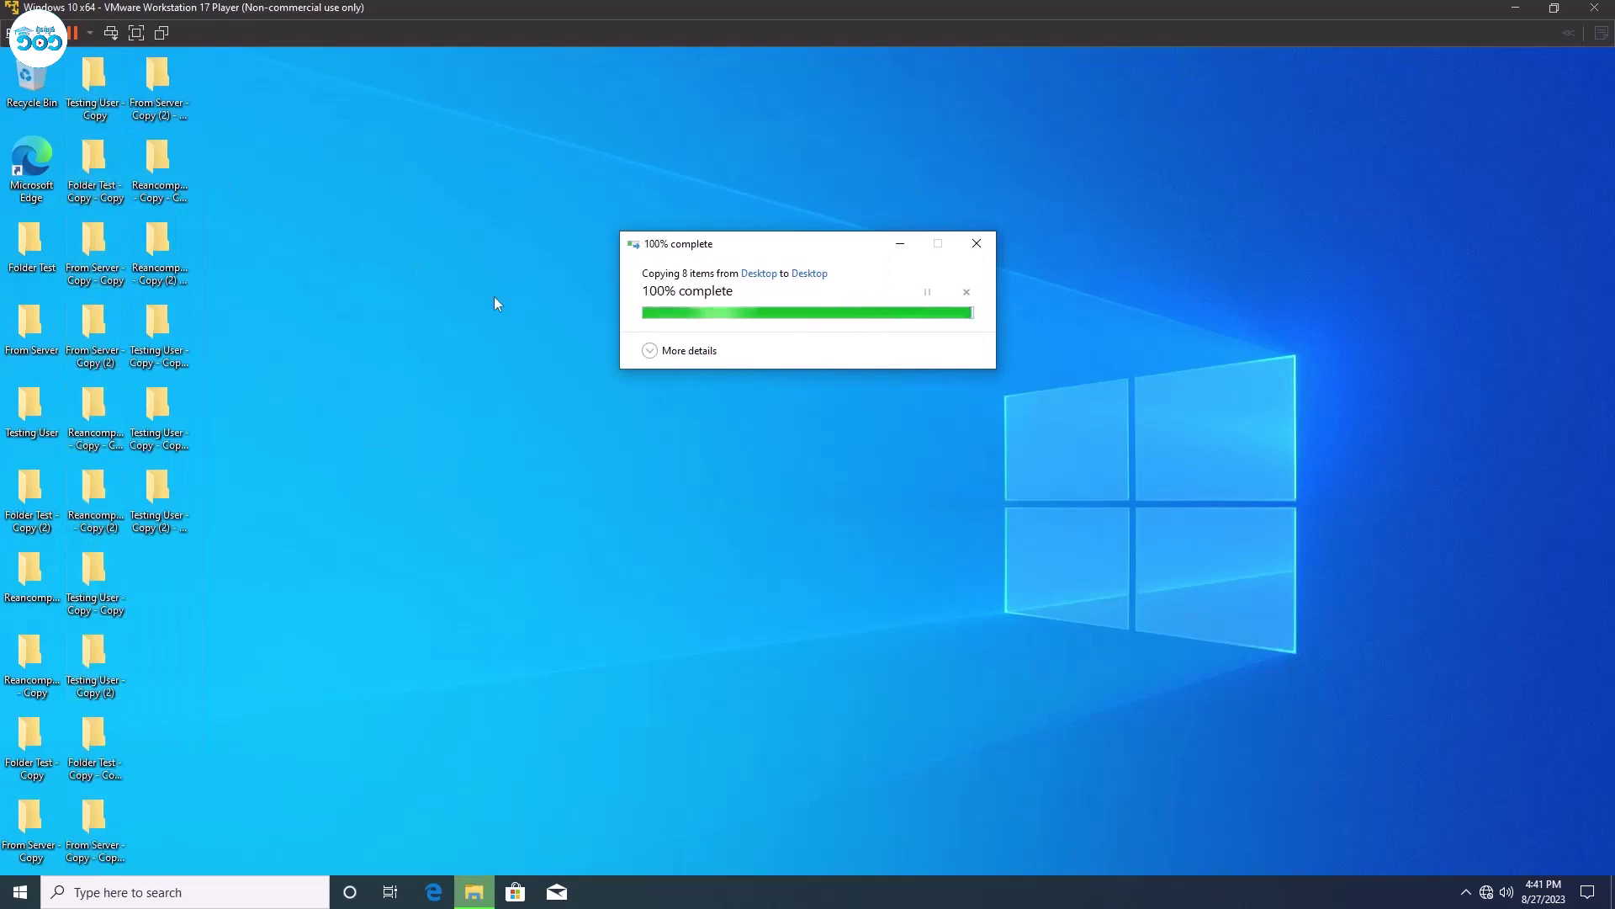
drag(143, 852, 94, 84)
click(572, 177)
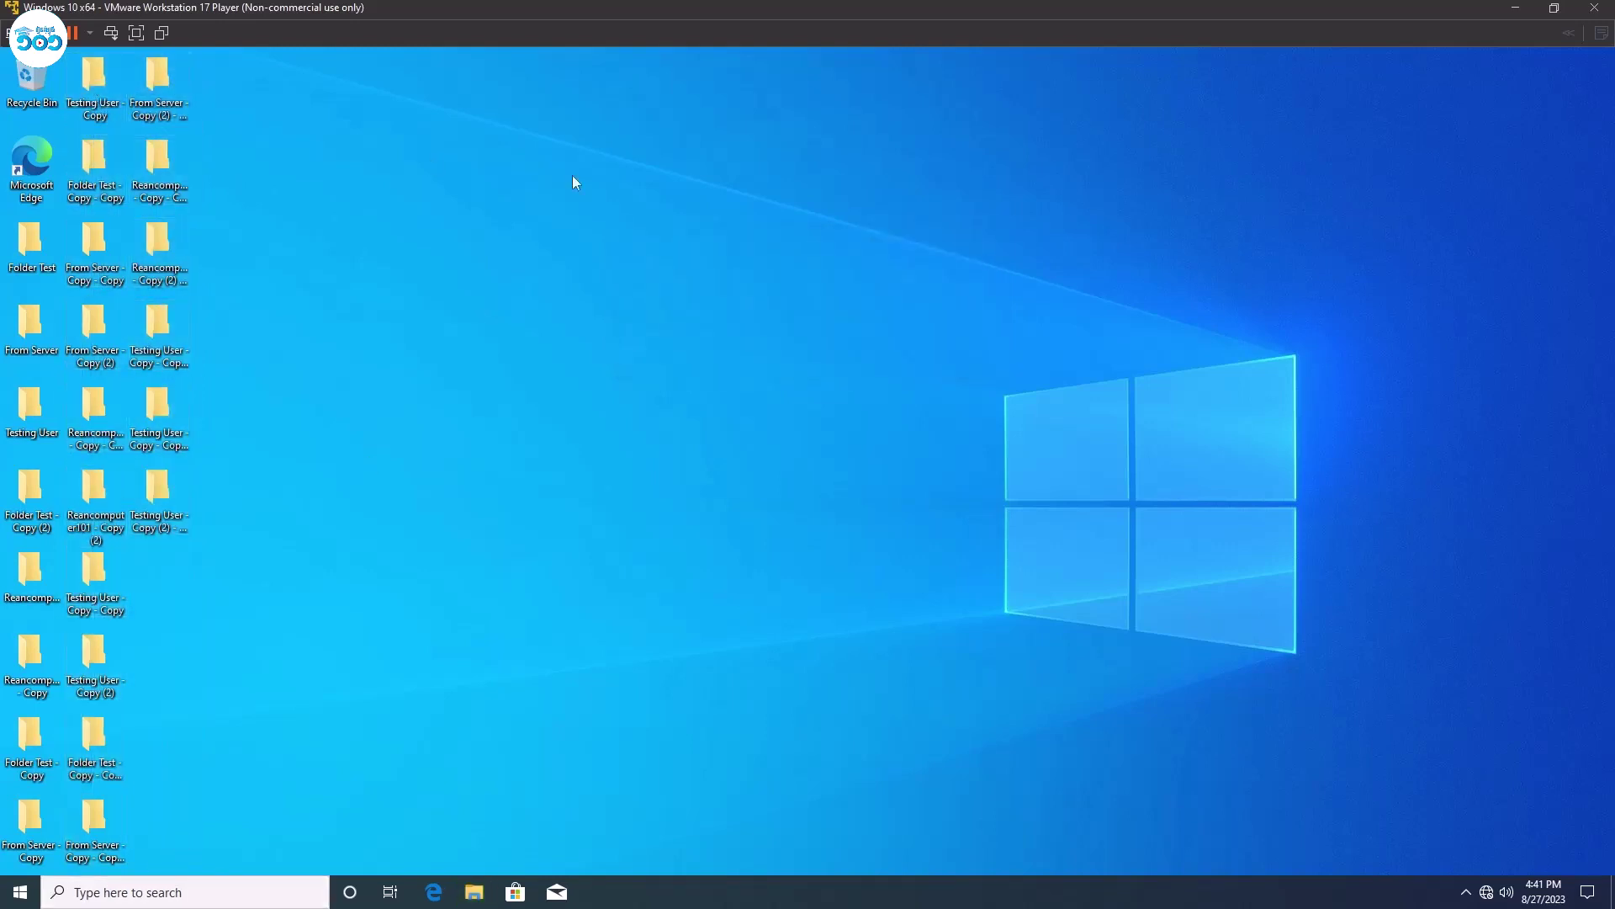
key(ctrl+v)
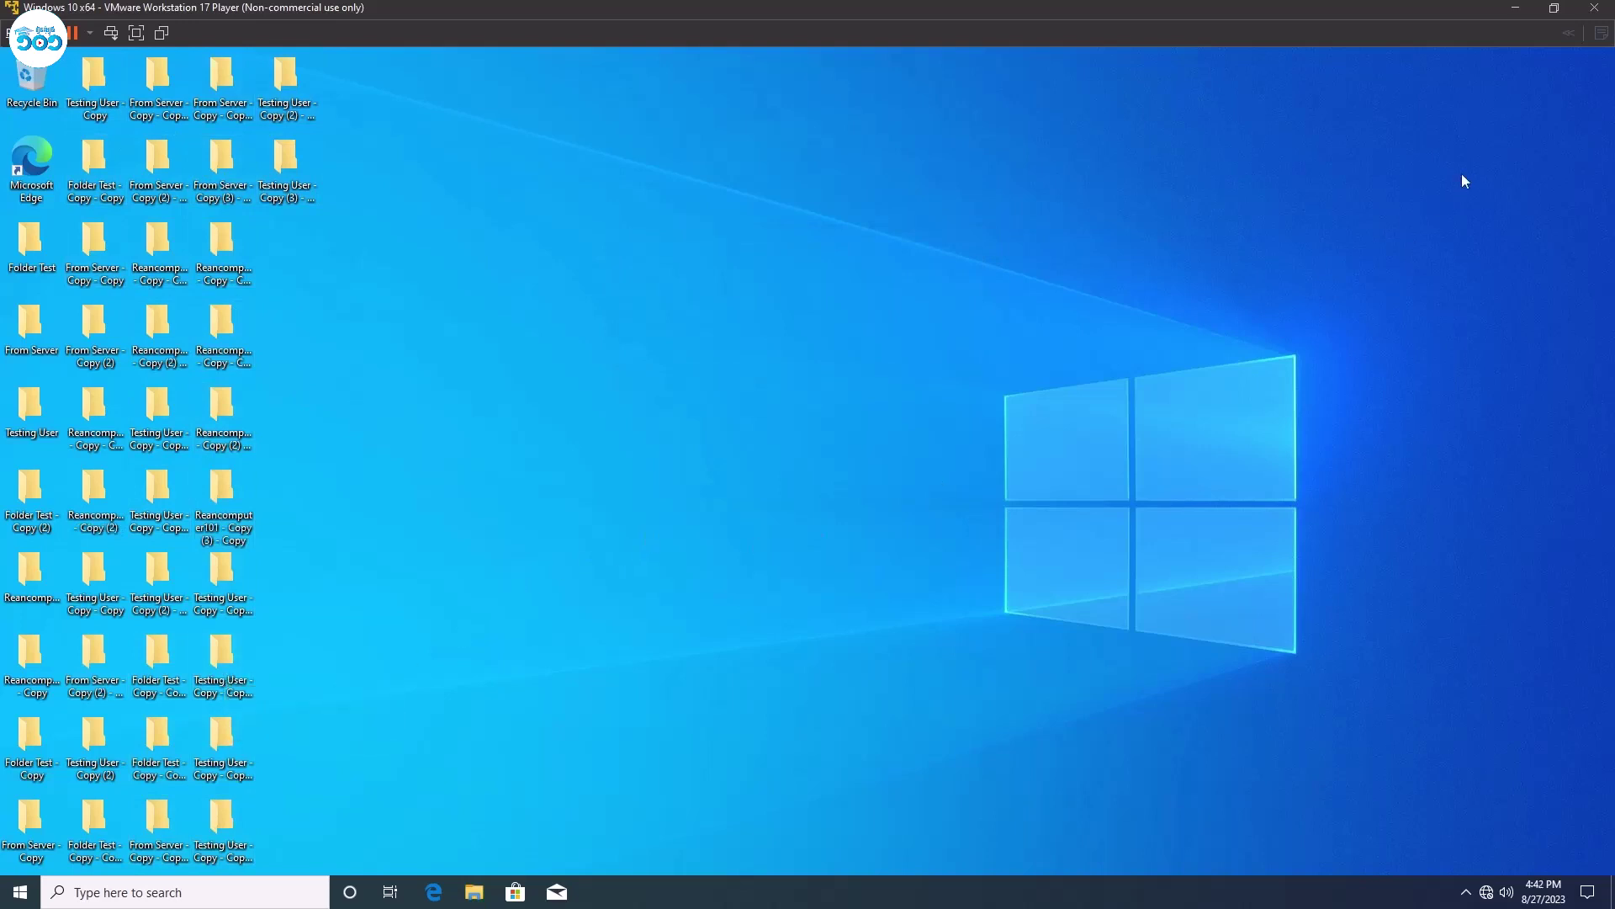
key(f)
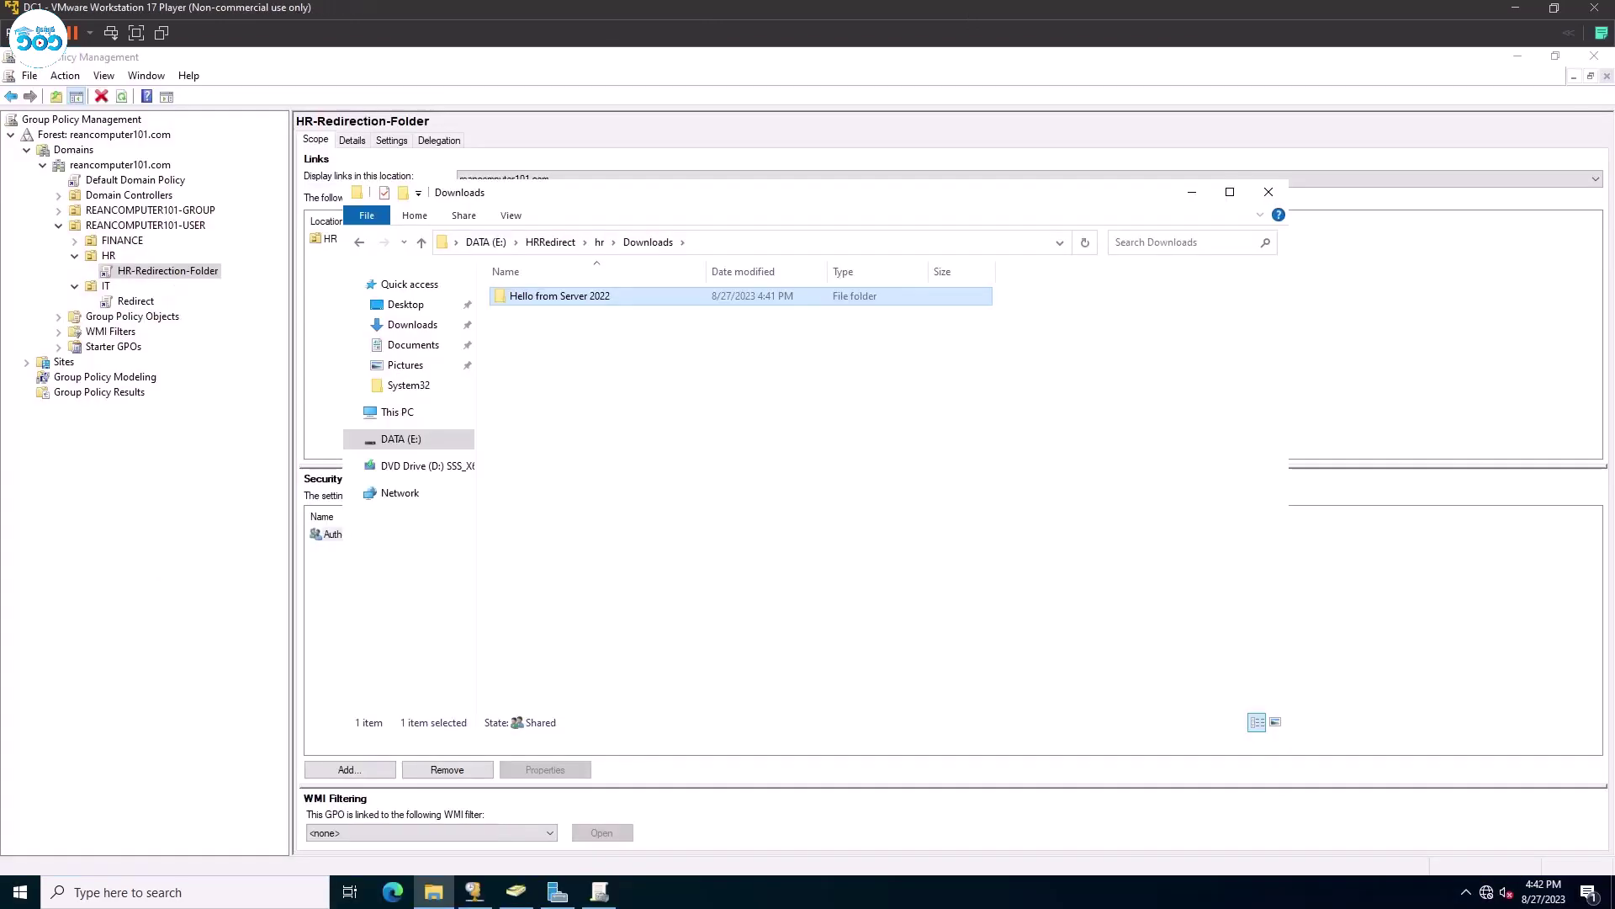
On DC1, browse from DATA (E:) into the HRRedirect\hr\Desktop folder.
click(567, 246)
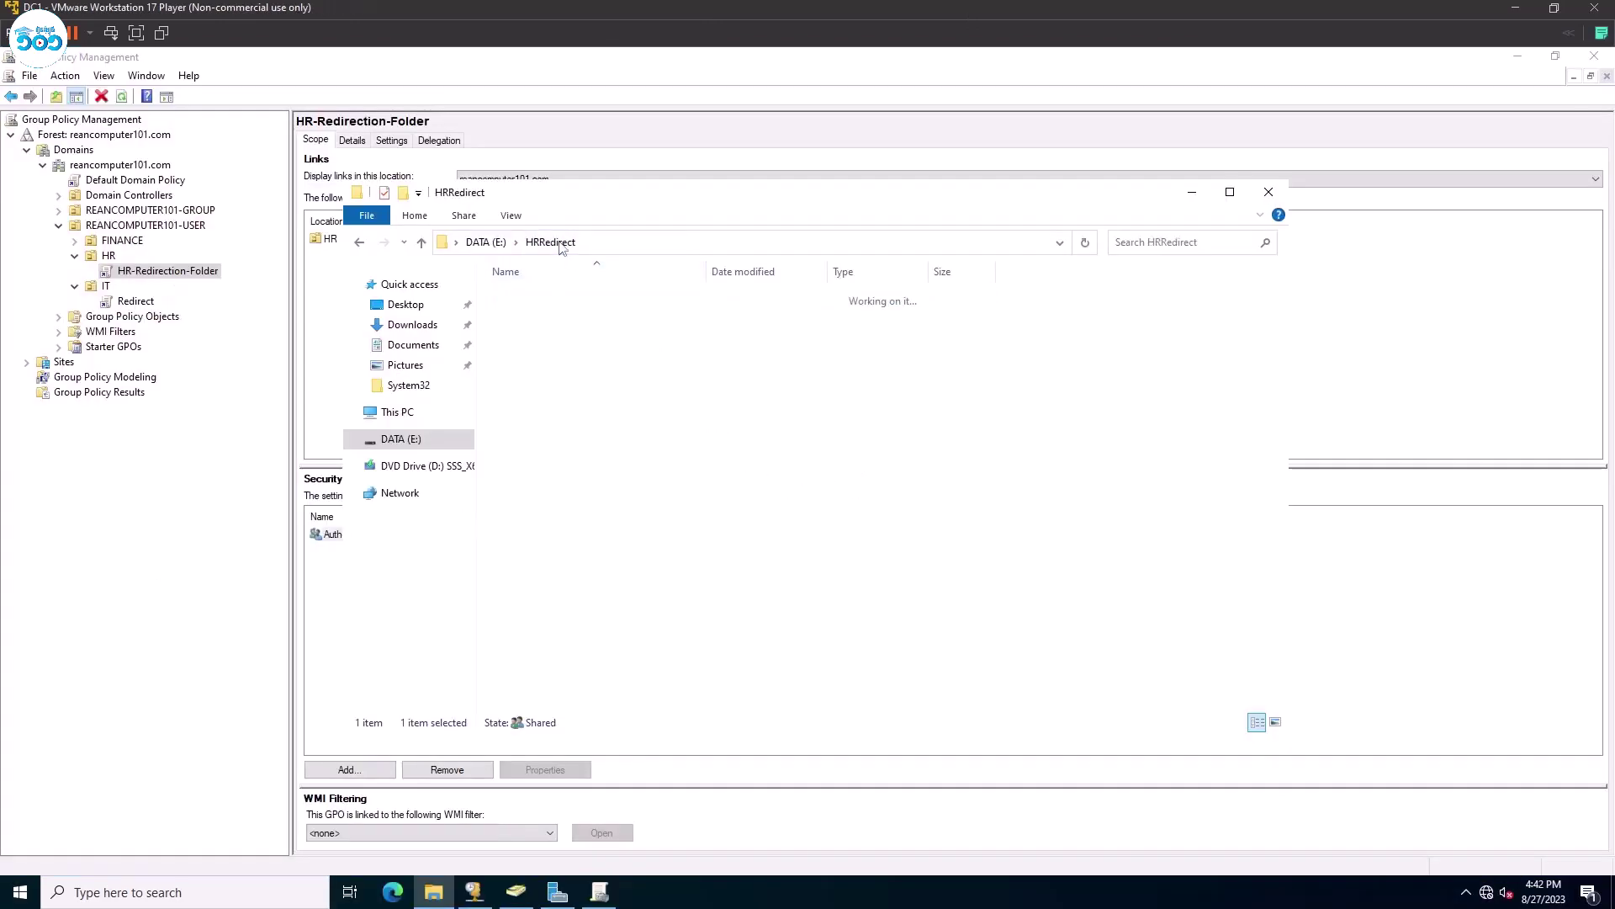
click(487, 243)
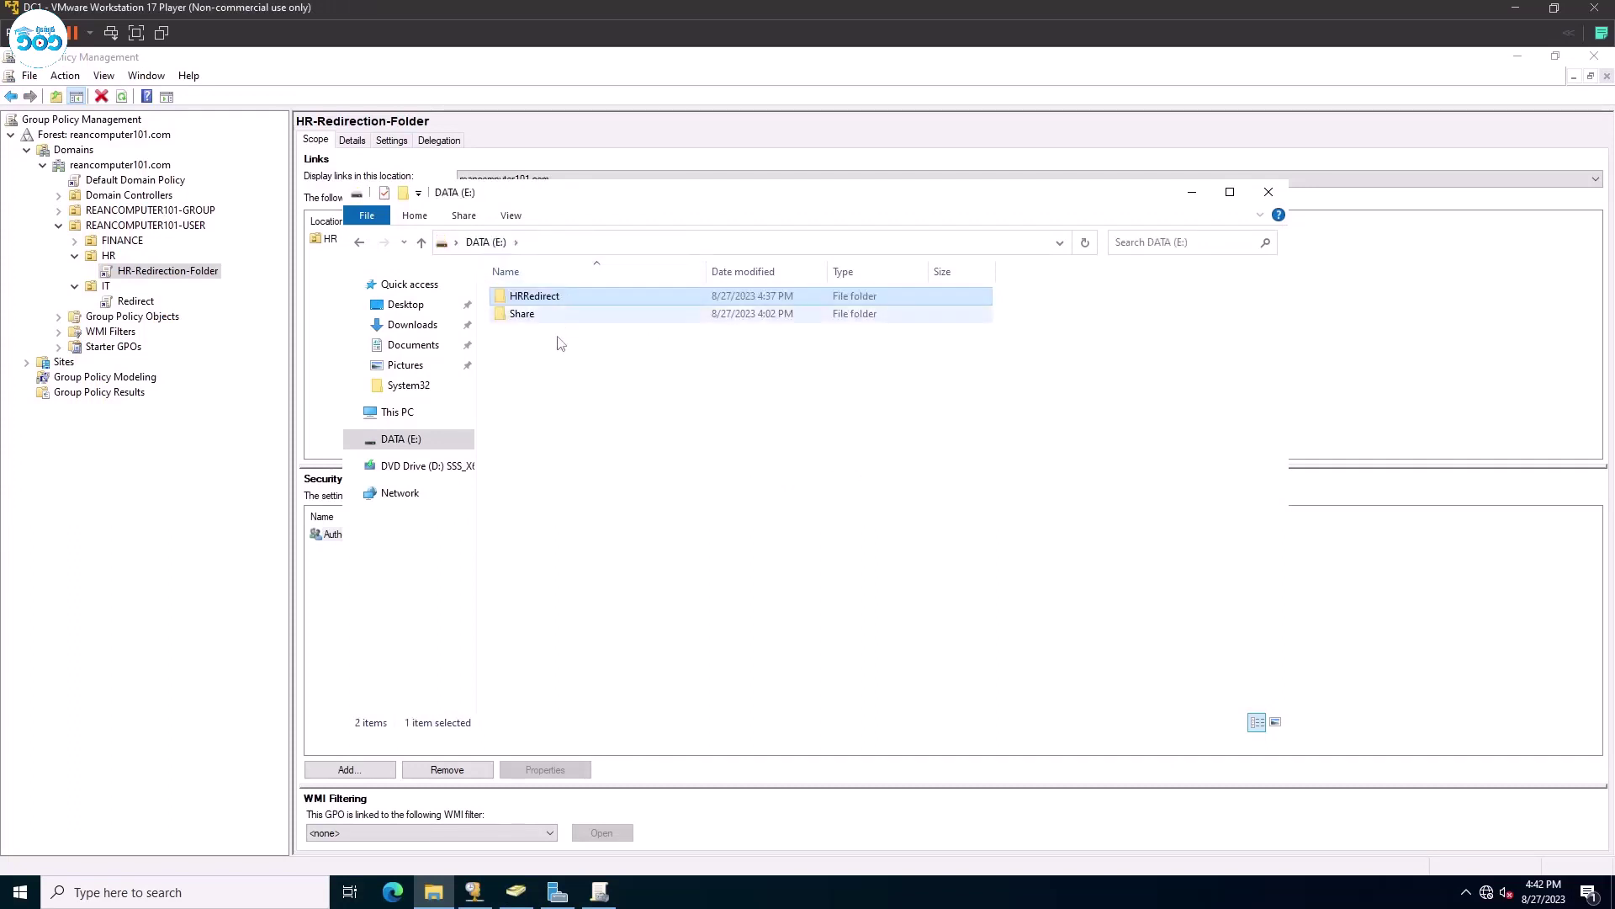
click(567, 295)
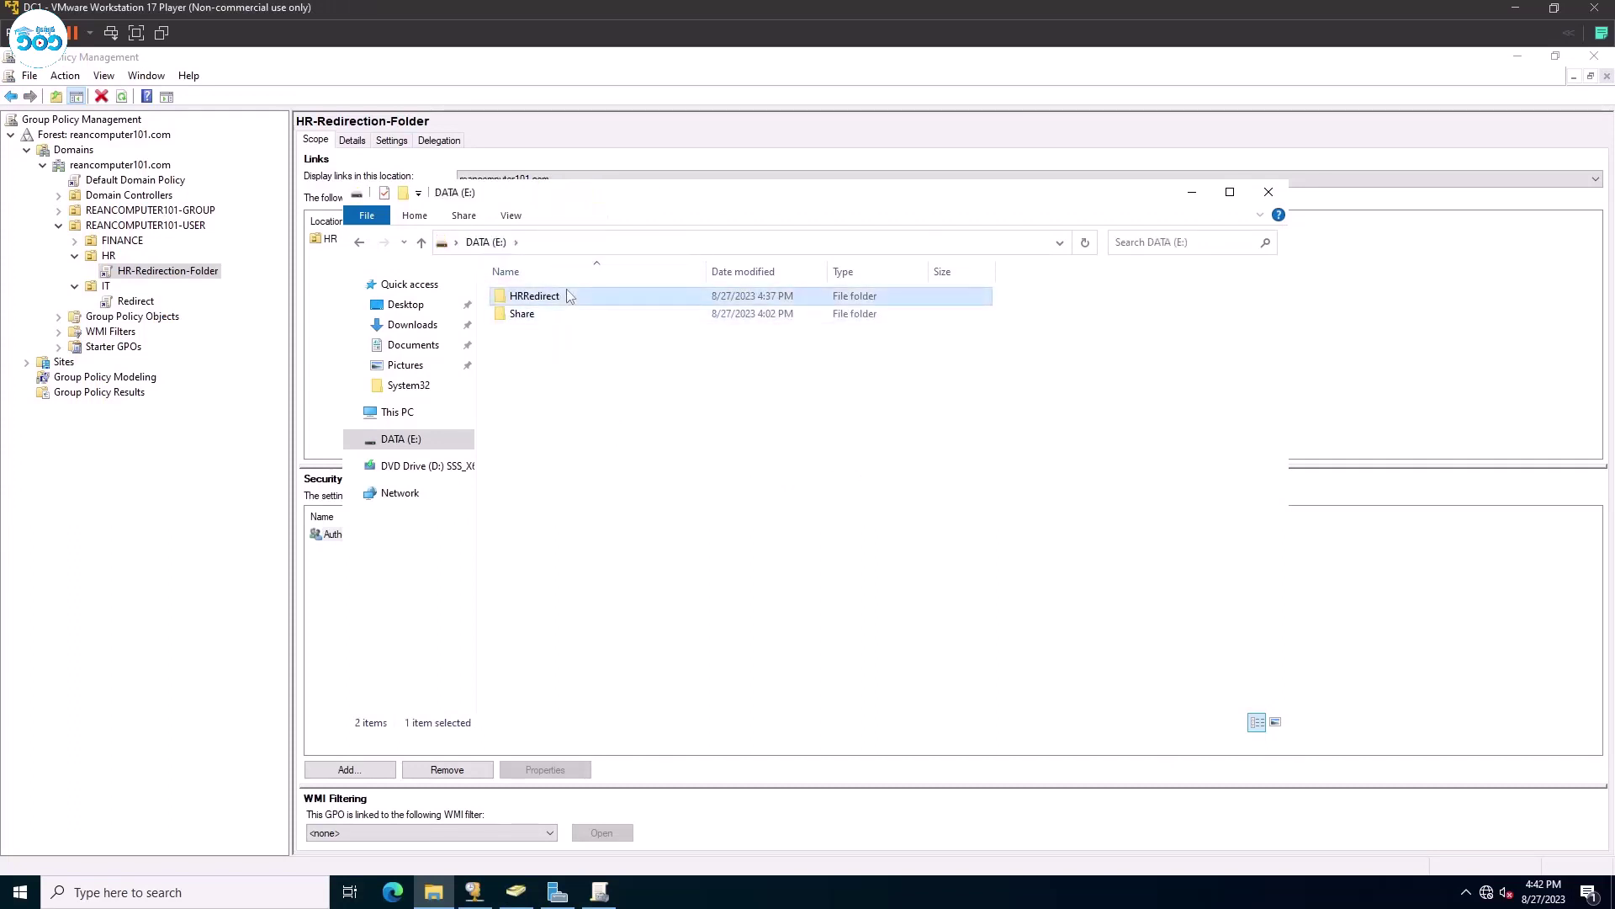
double_click(567, 295)
double_click(567, 295)
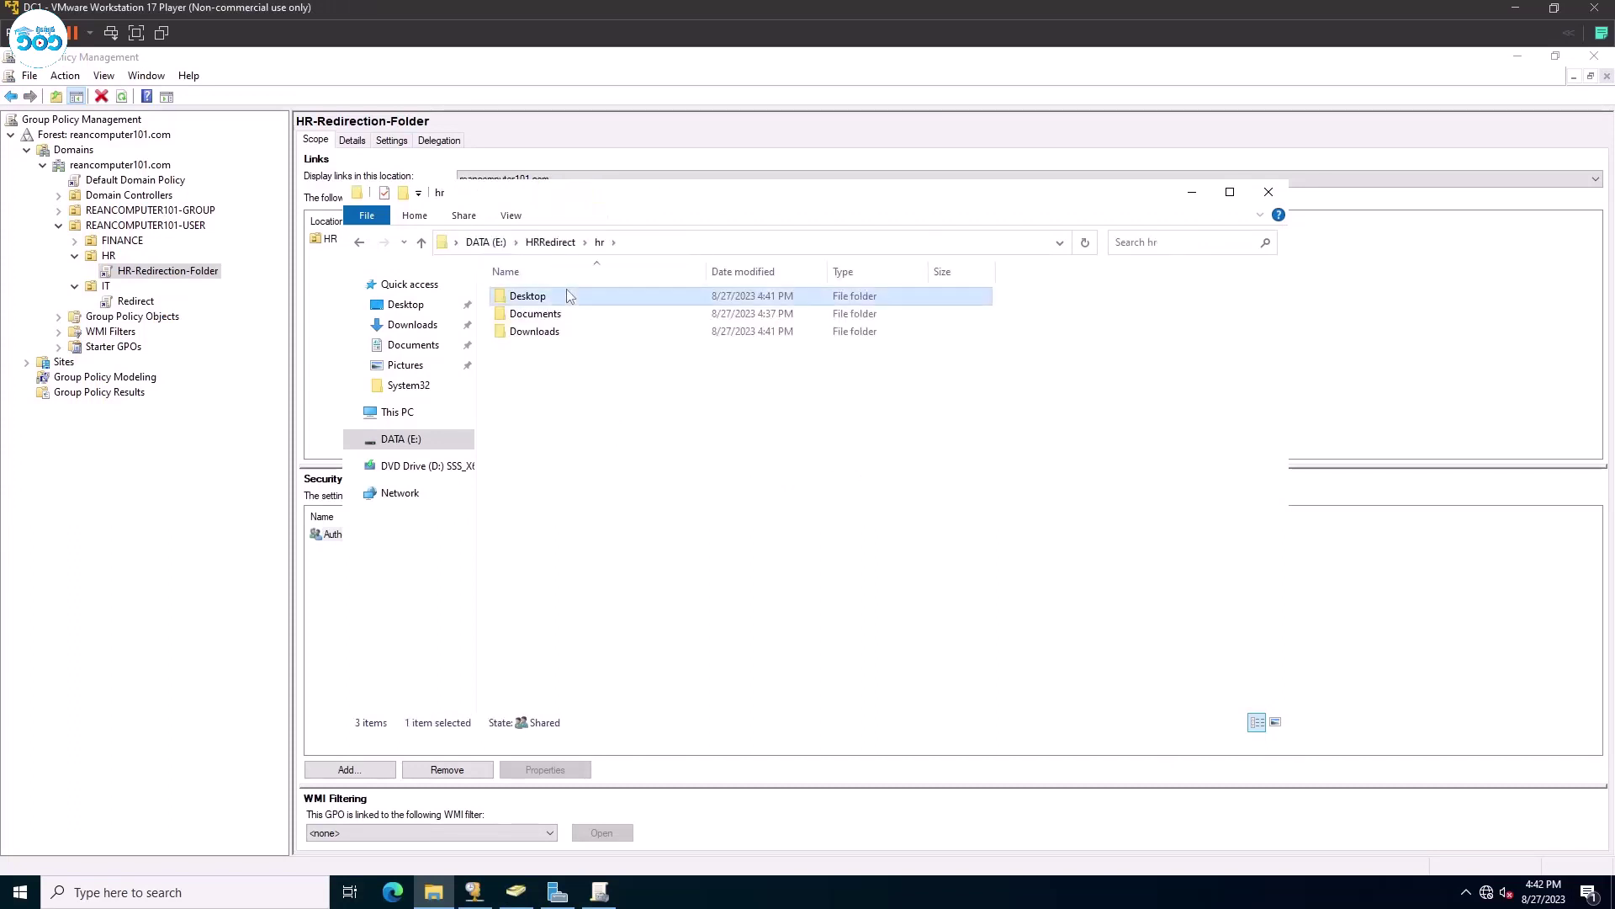
double_click(567, 296)
Maximize the window, select the 40 copied folders to confirm them, then close Explorer.
click(1229, 192)
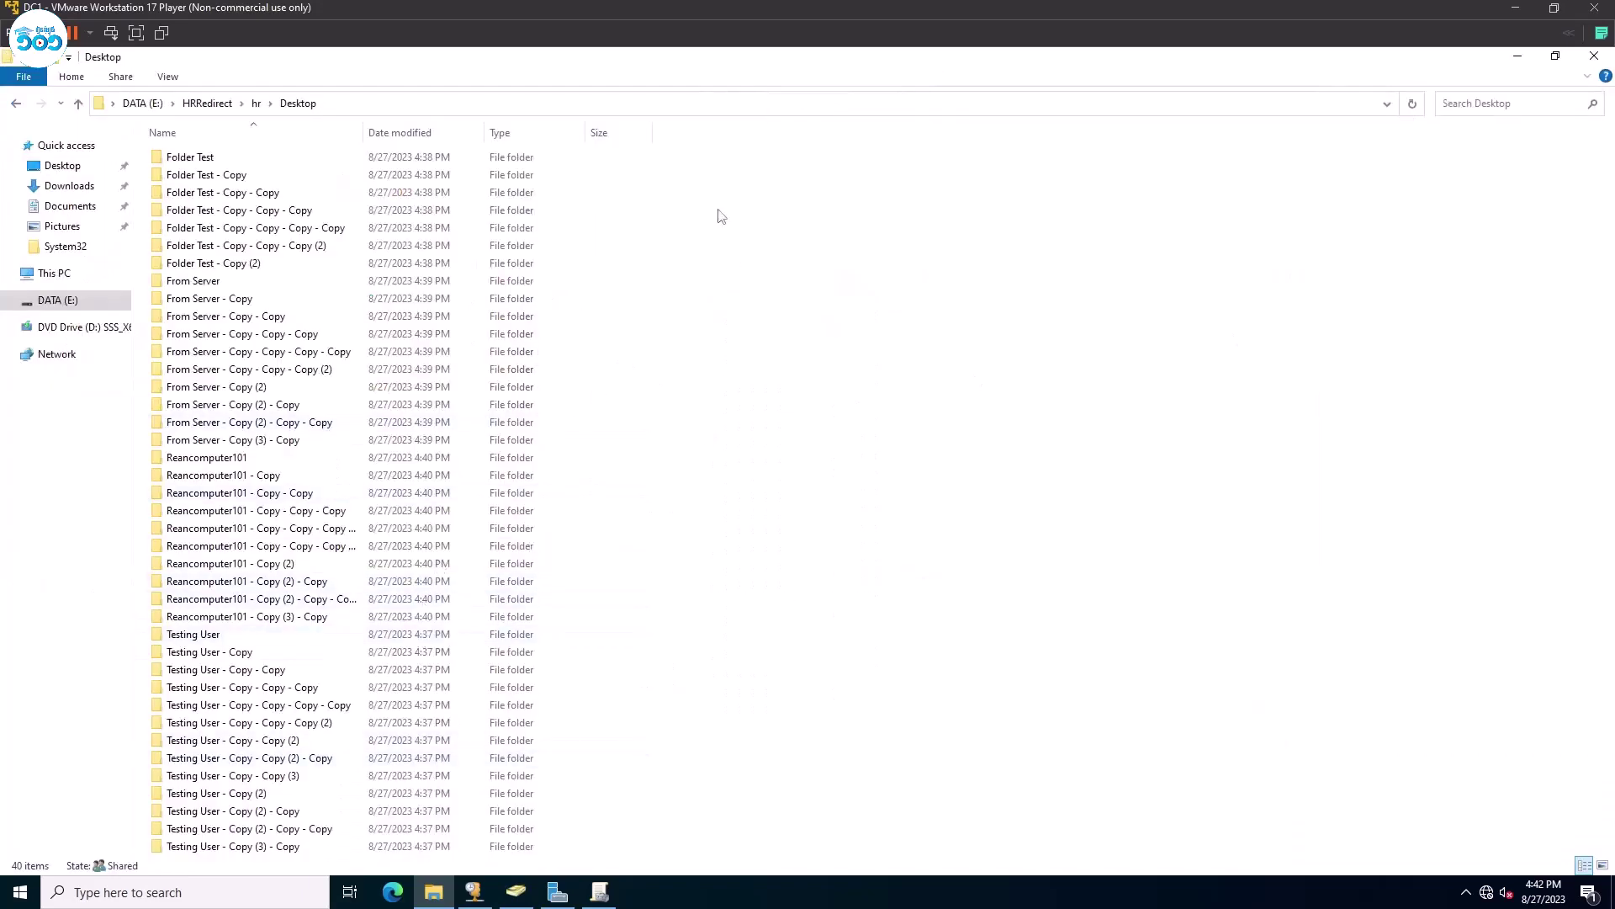
drag(718, 217, 164, 831)
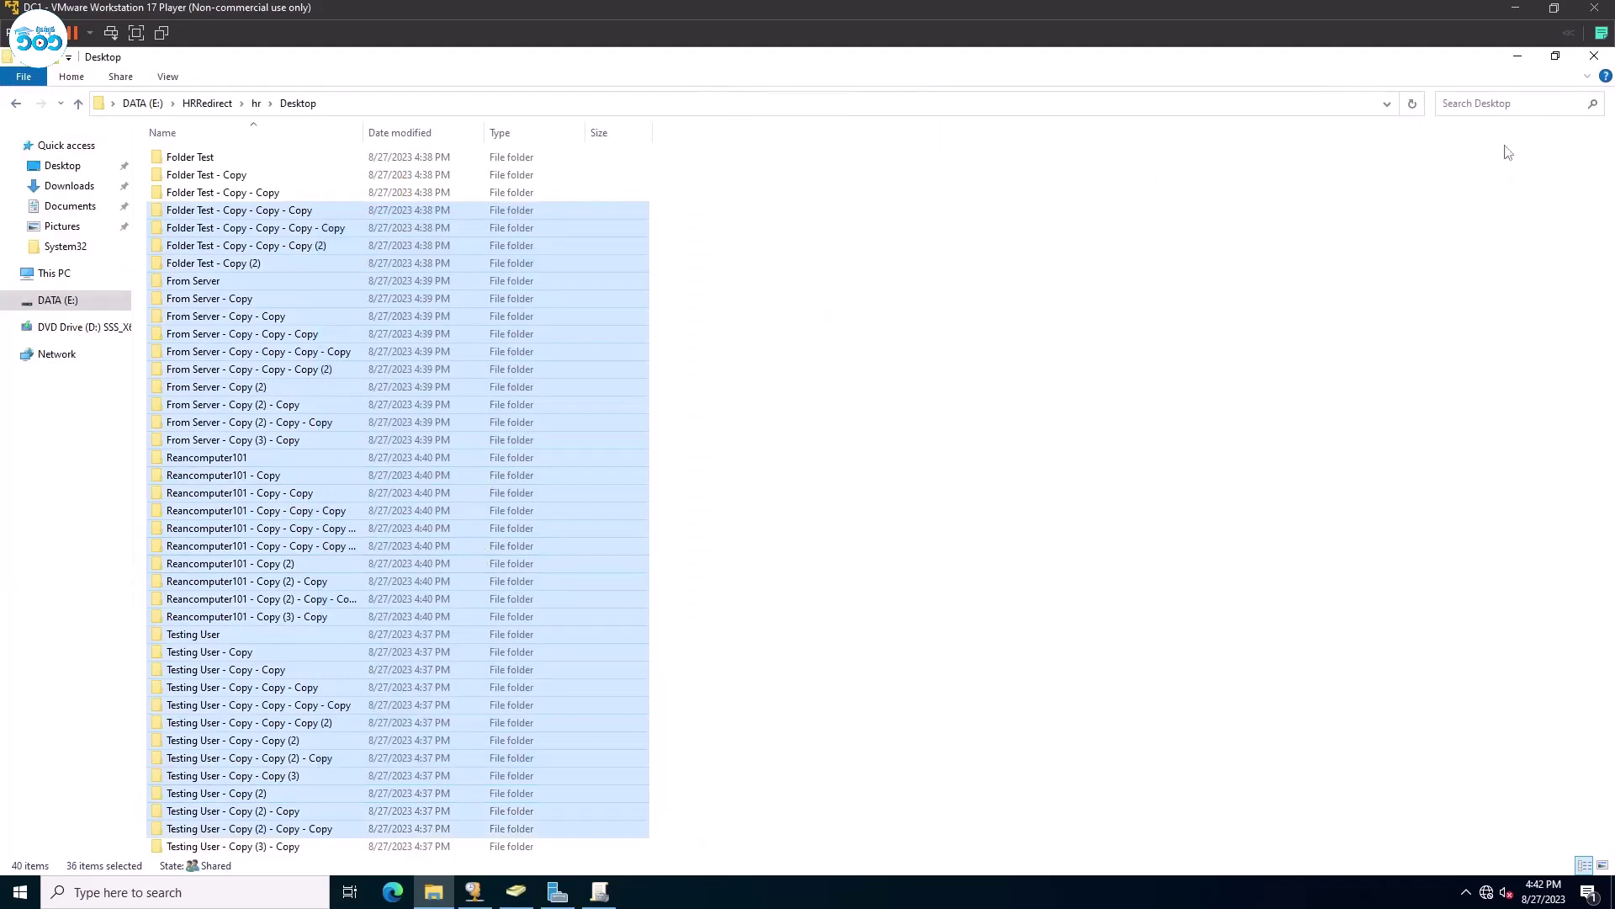
click(1594, 56)
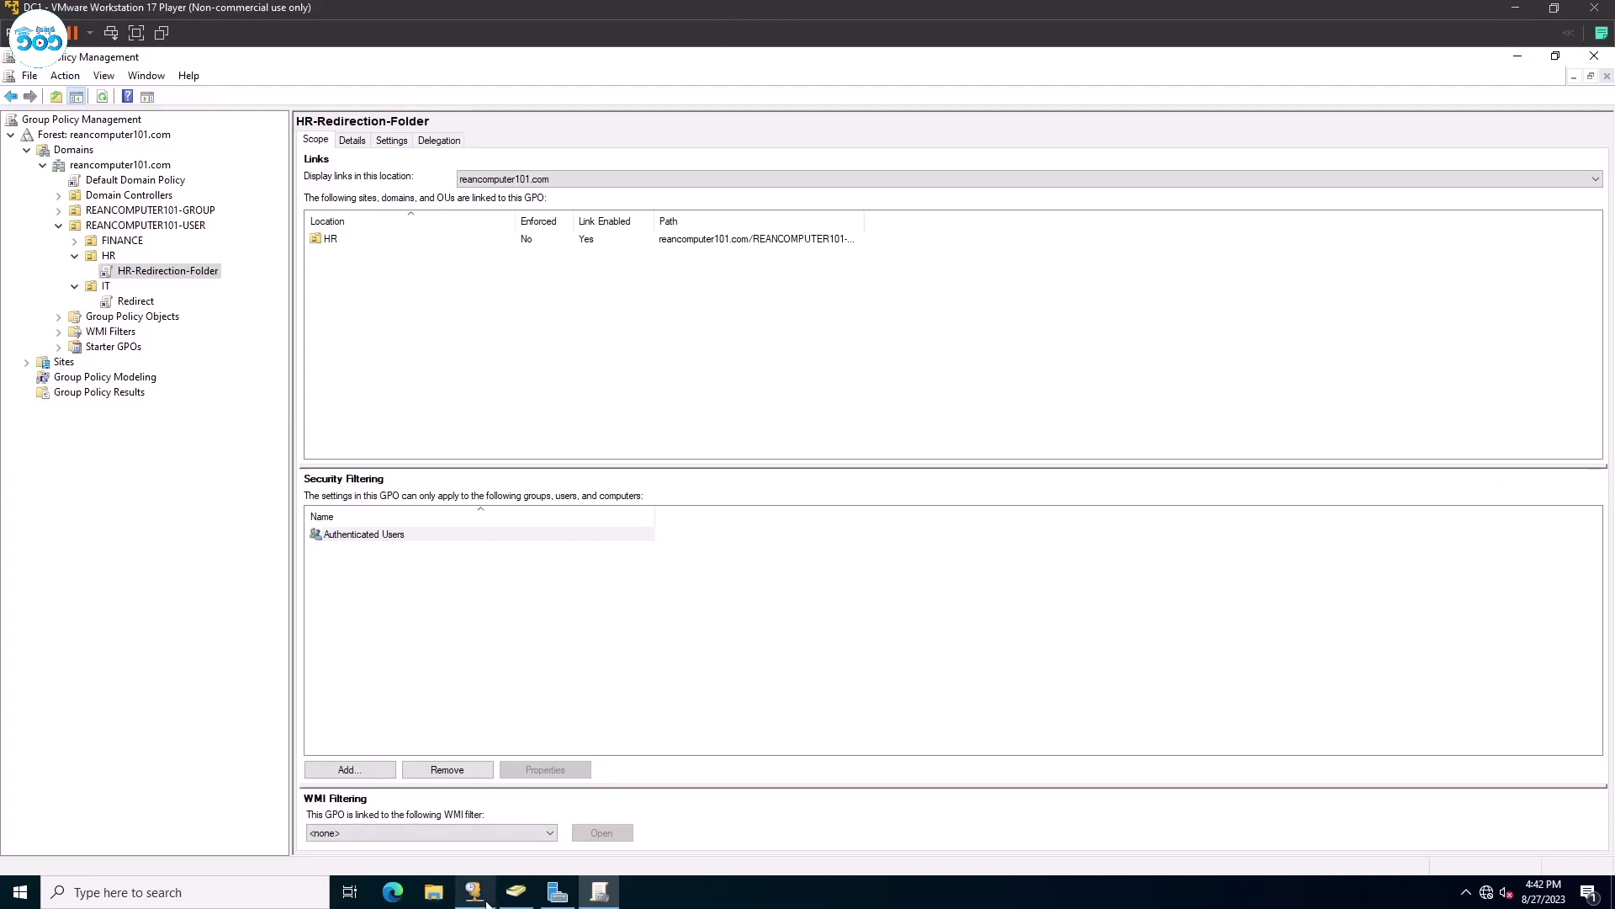
Minimize DC1 to reveal the Windows 10 VM and marquee-select some of its duplicated desktop folders.
click(1515, 12)
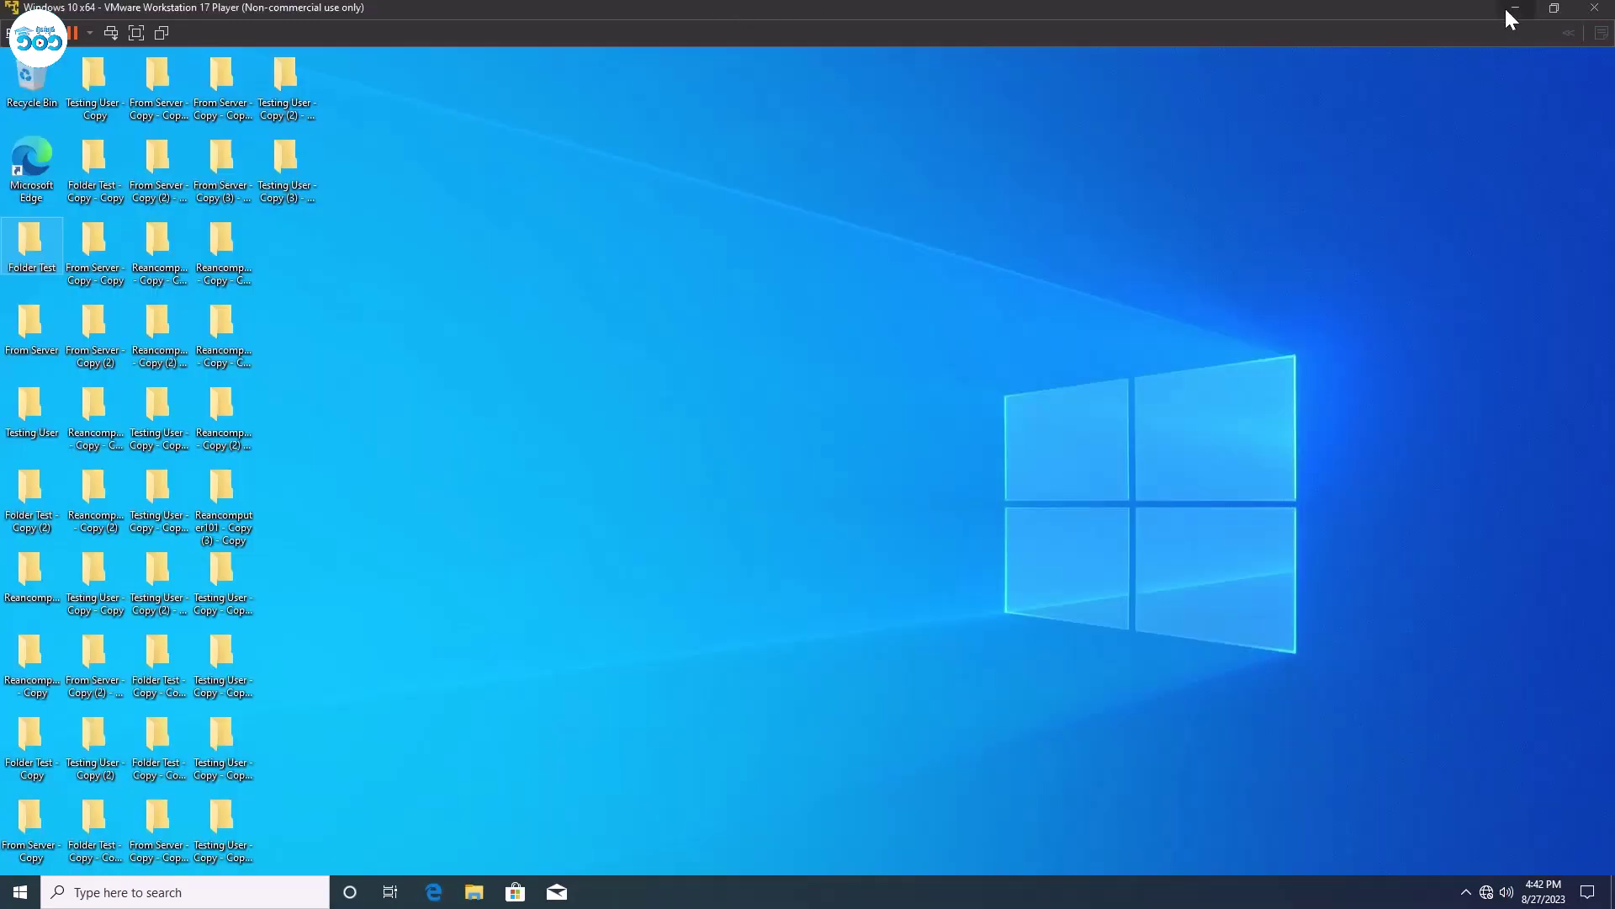
drag(417, 555, 126, 113)
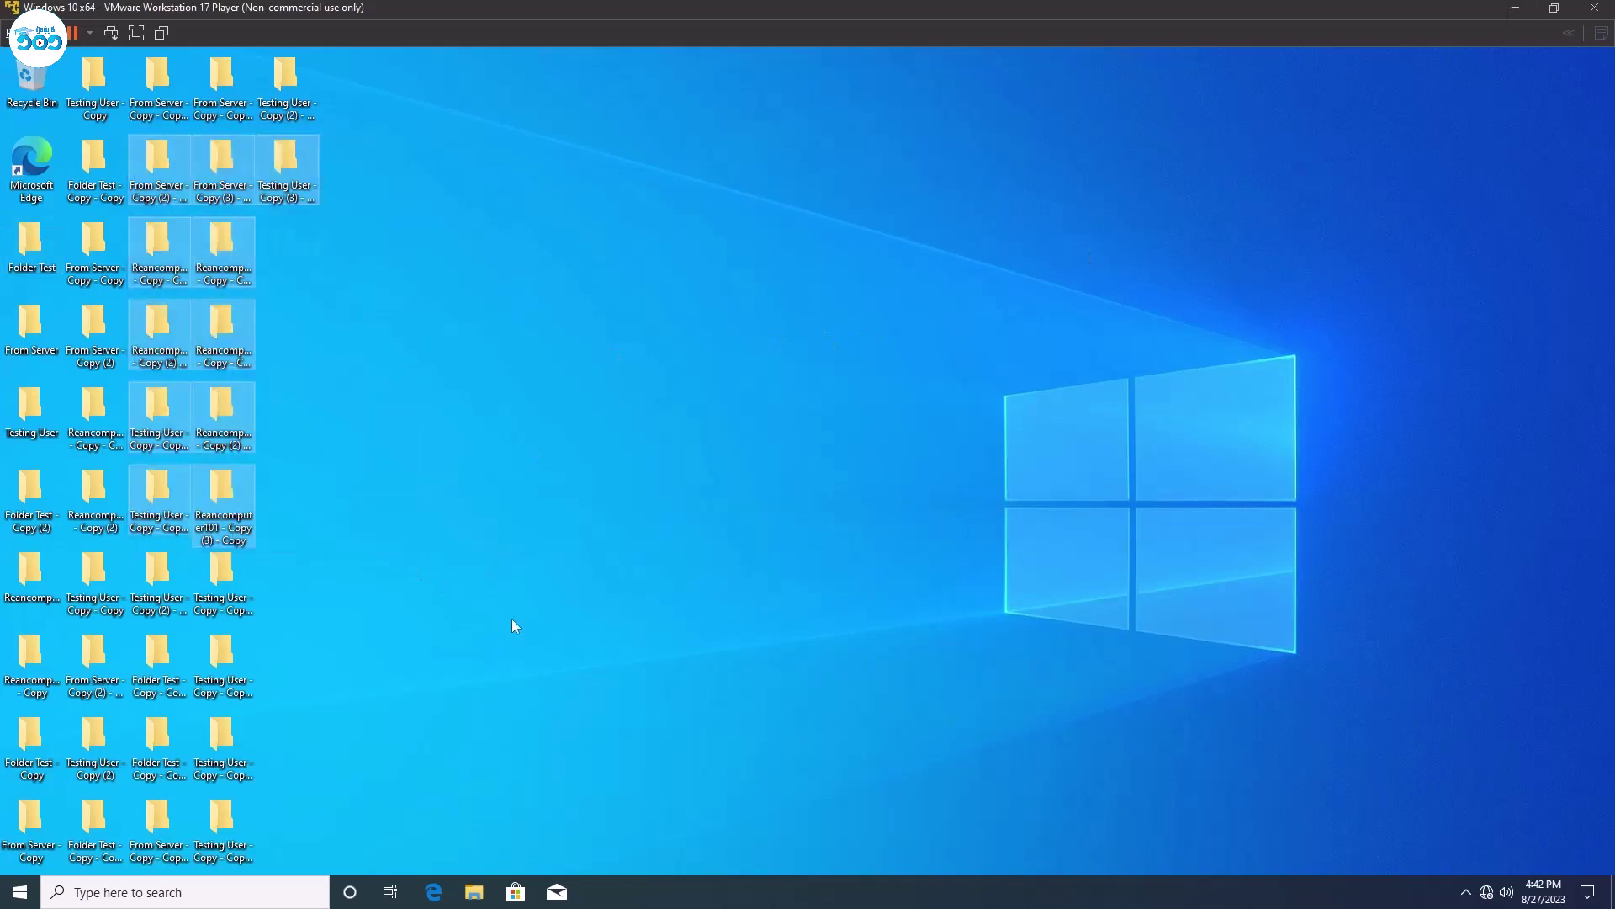
click(511, 618)
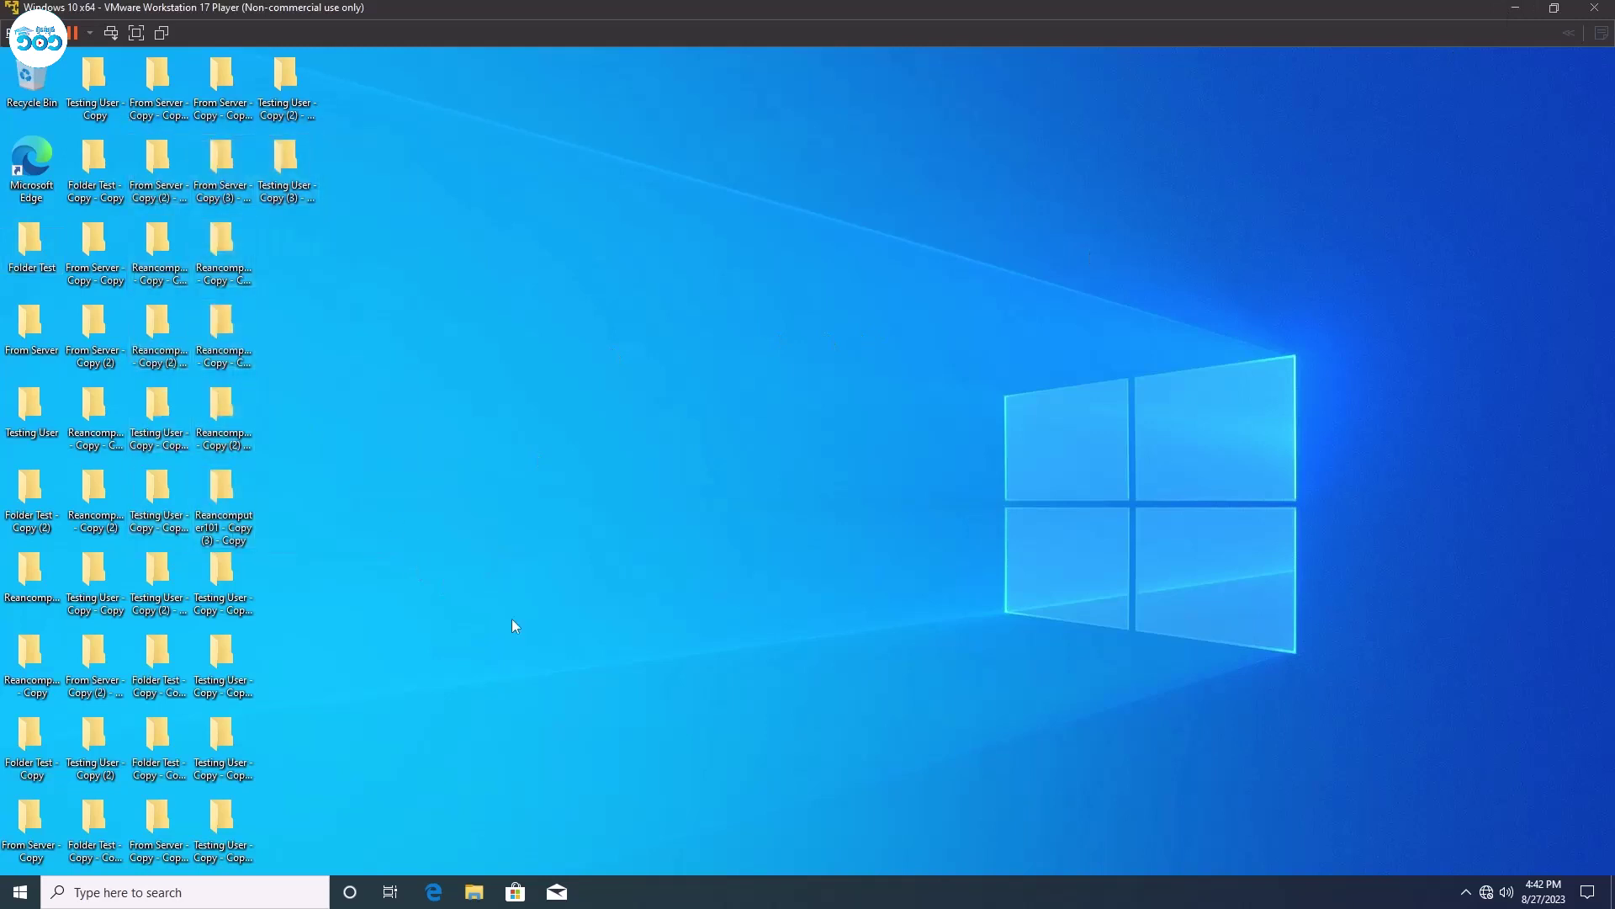